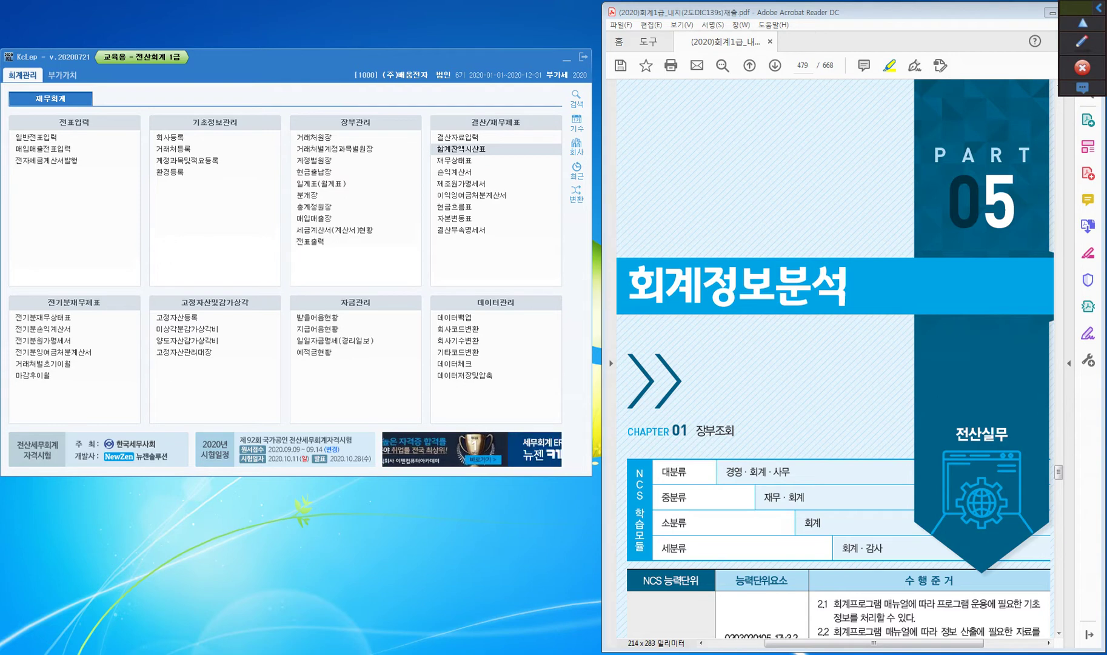
# - Highlight the words 채권 and 채무 in the introductory paragraph of the textbook's 거래처원장 section
pyautogui.scroll(-3, 835, 364)
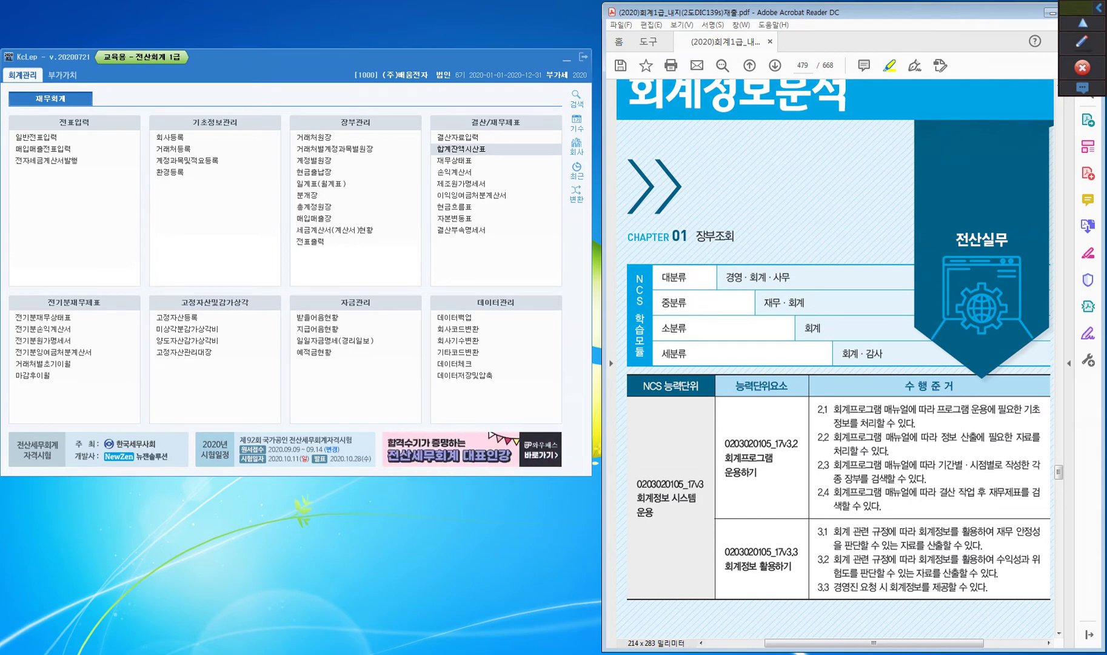
pyautogui.scroll(-3, 834, 364)
pyautogui.scroll(-13, 835, 364)
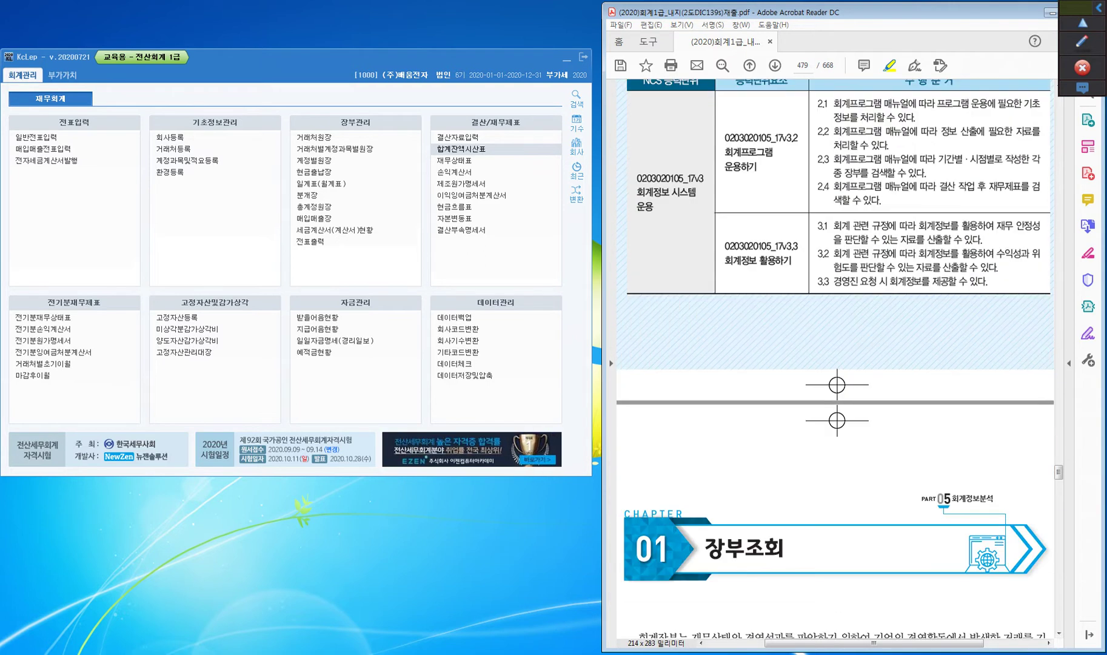
pyautogui.scroll(-2, 834, 364)
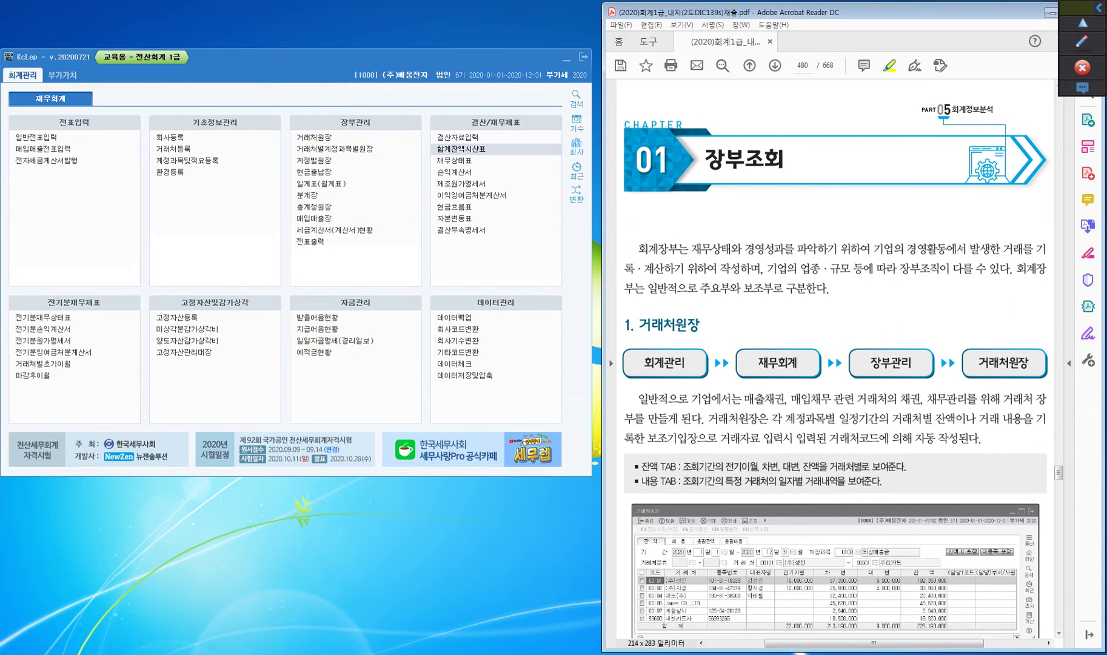
pyautogui.scroll(-5, 834, 358)
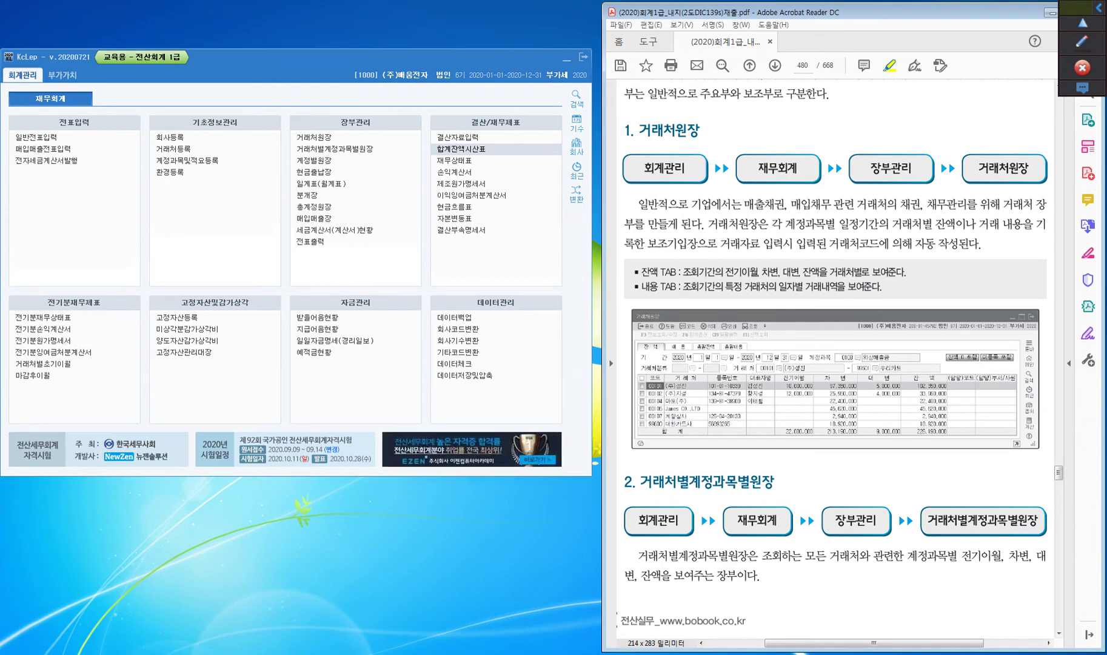
pyautogui.moveTo(763, 204); pyautogui.dragTo(831, 204)
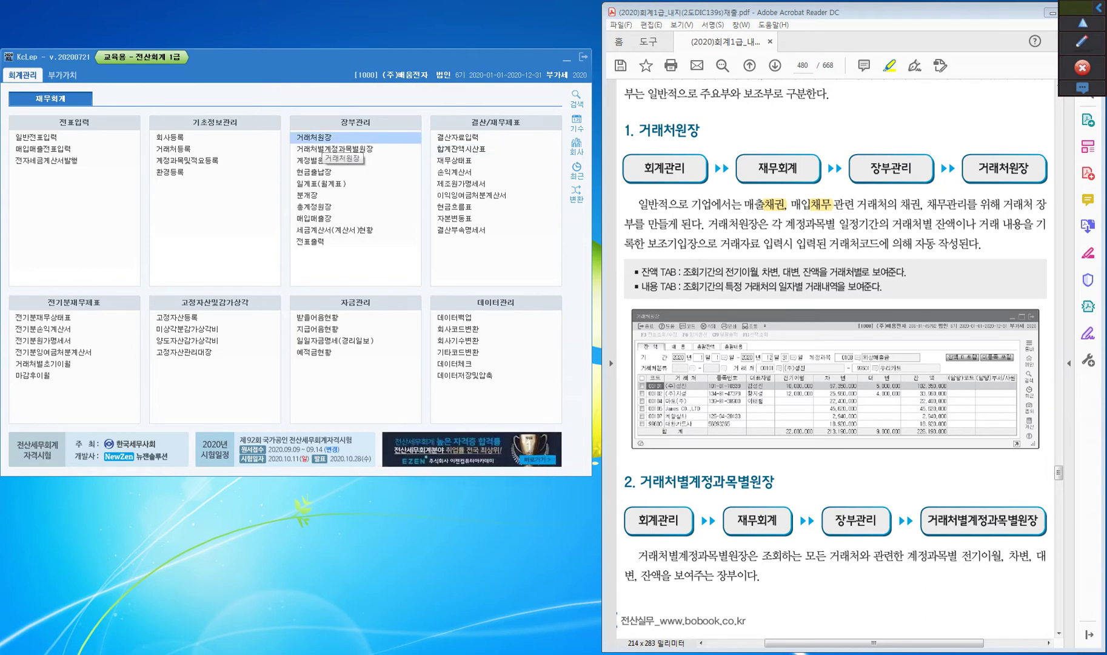
# - Open the 거래처원장 ledger and set its period from January 1 to December 31, 2020
pyautogui.click(320, 139)
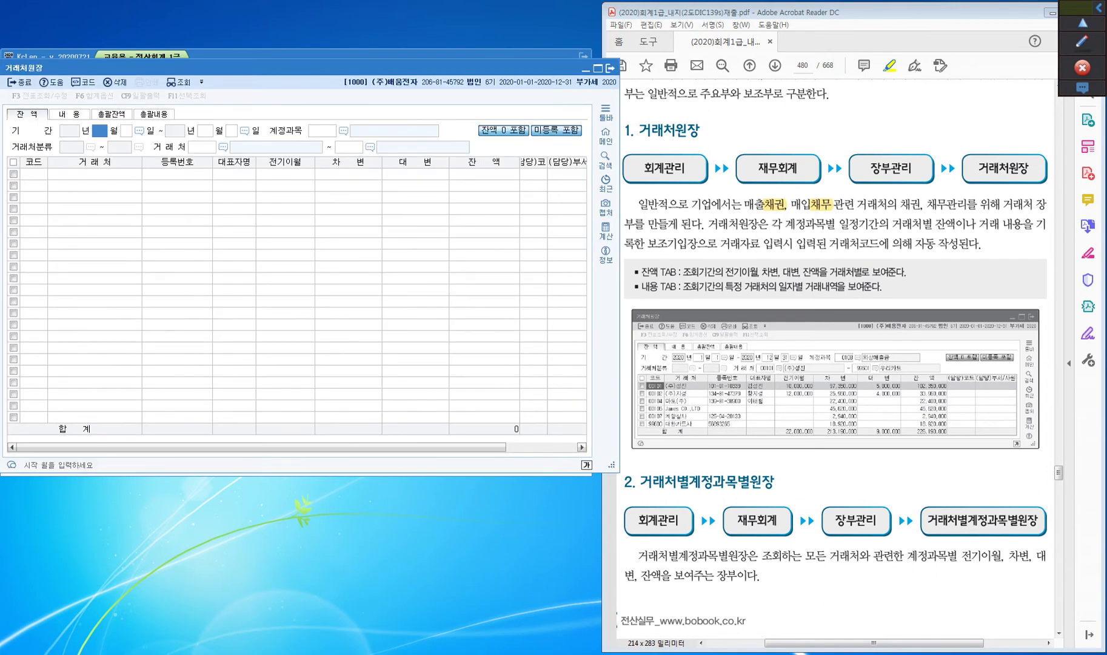
pyautogui.write('1')
pyautogui.press('Return')
pyautogui.write('1')
pyautogui.press('Return')
pyautogui.write('12')
pyautogui.press('Return')
pyautogui.press('Return')
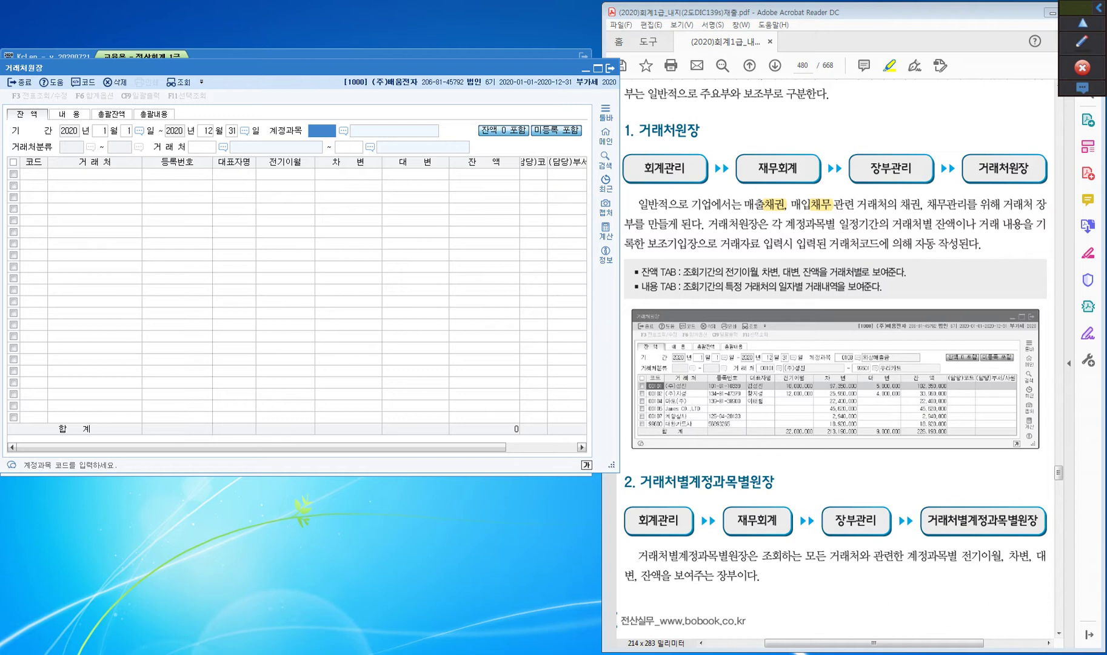
# - Search the account codes for 외상 and select 0108 외상매출금 as the ledger's account
pyautogui.press('F2')
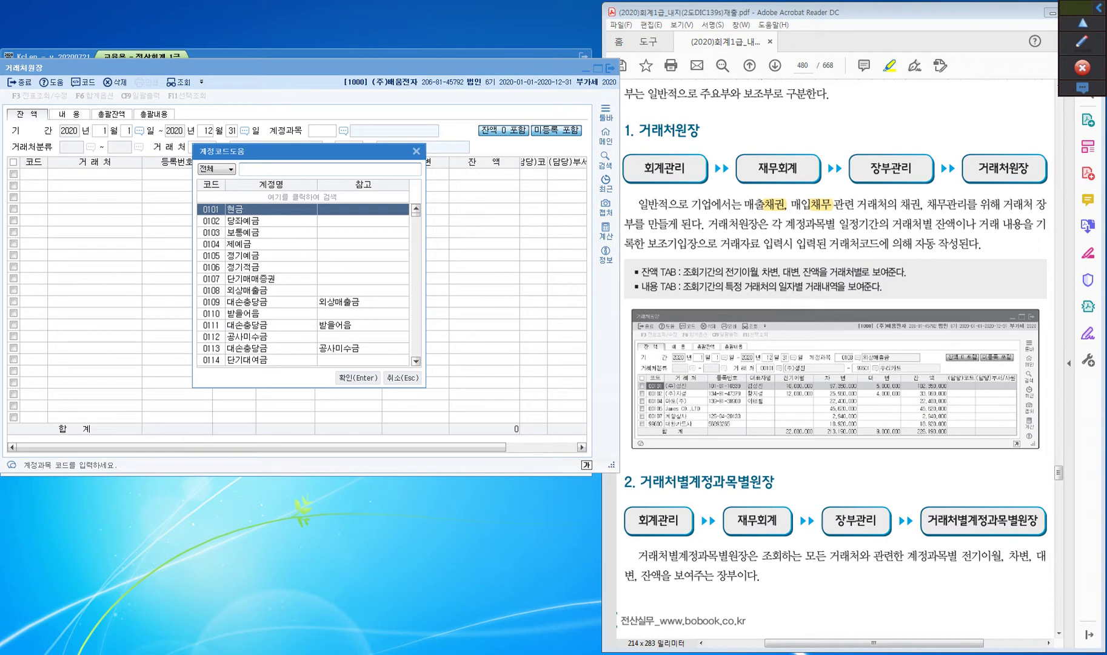
pyautogui.write('외상')
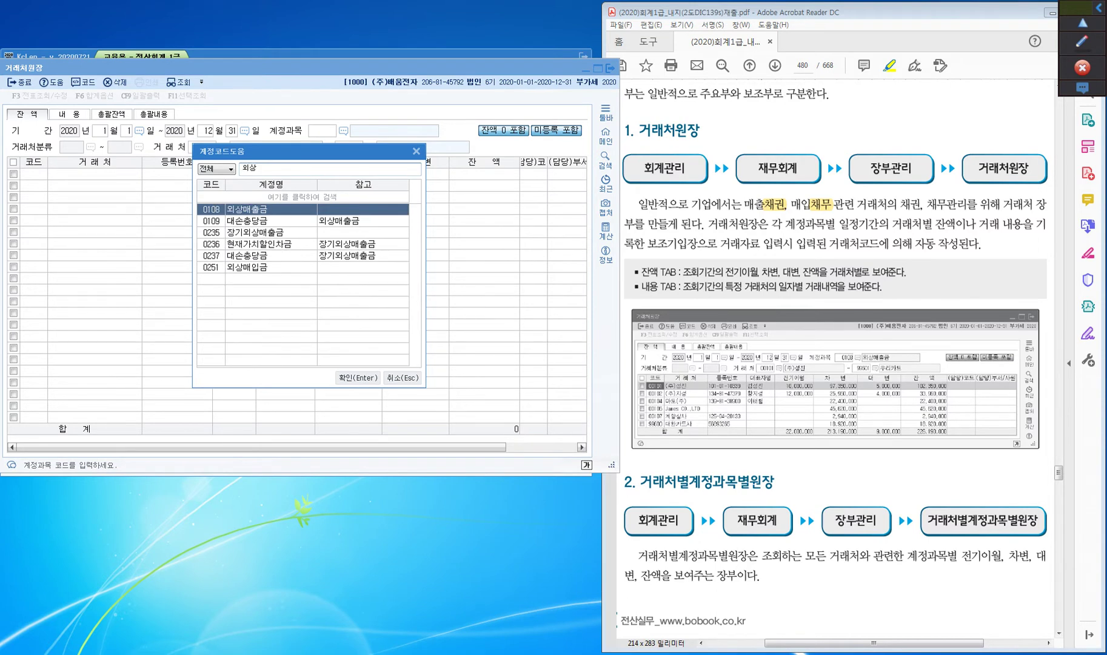
pyautogui.press('Return')
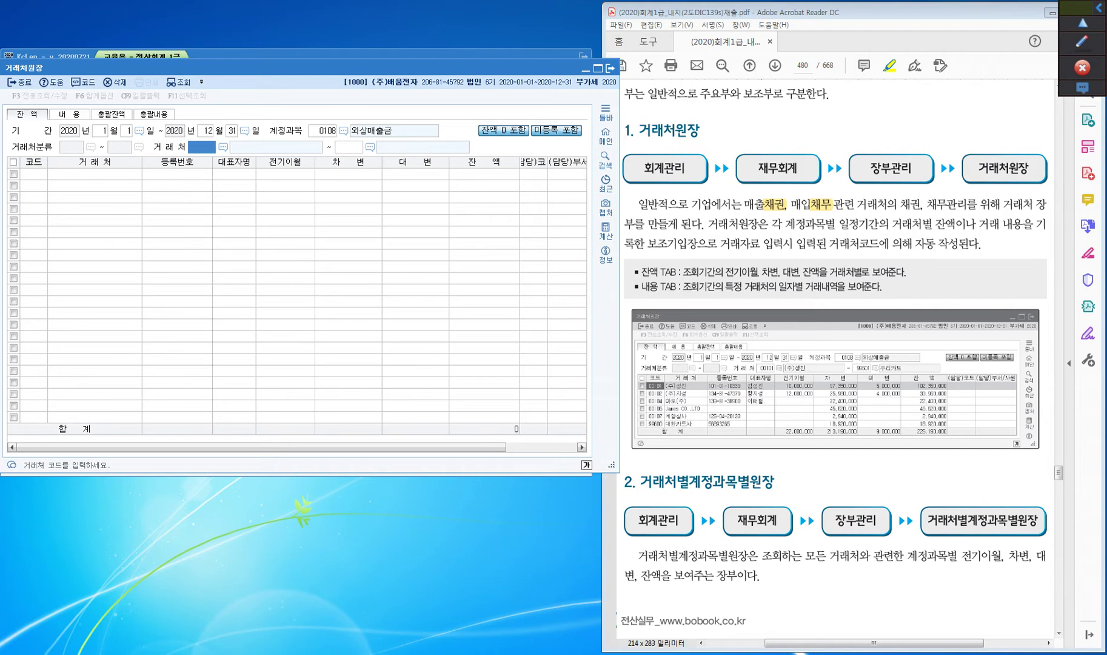
# - Set the trading partner range from (주)성진 to 우리카드 and retrieve the 외상매출금 balances
pyautogui.press('F2')
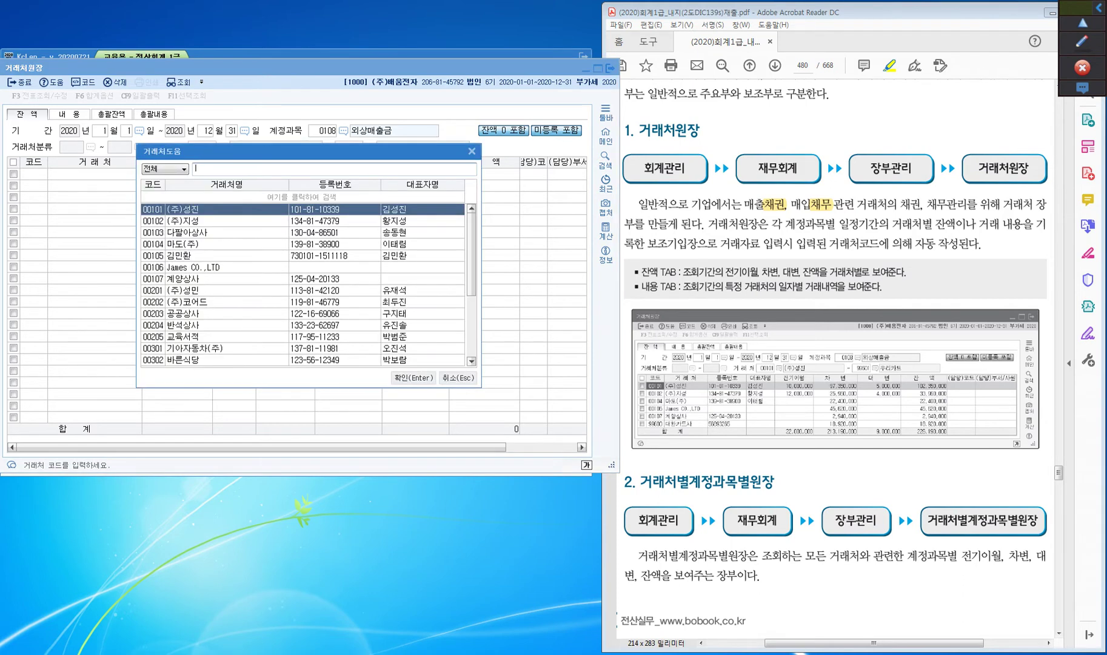
pyautogui.press('Escape')
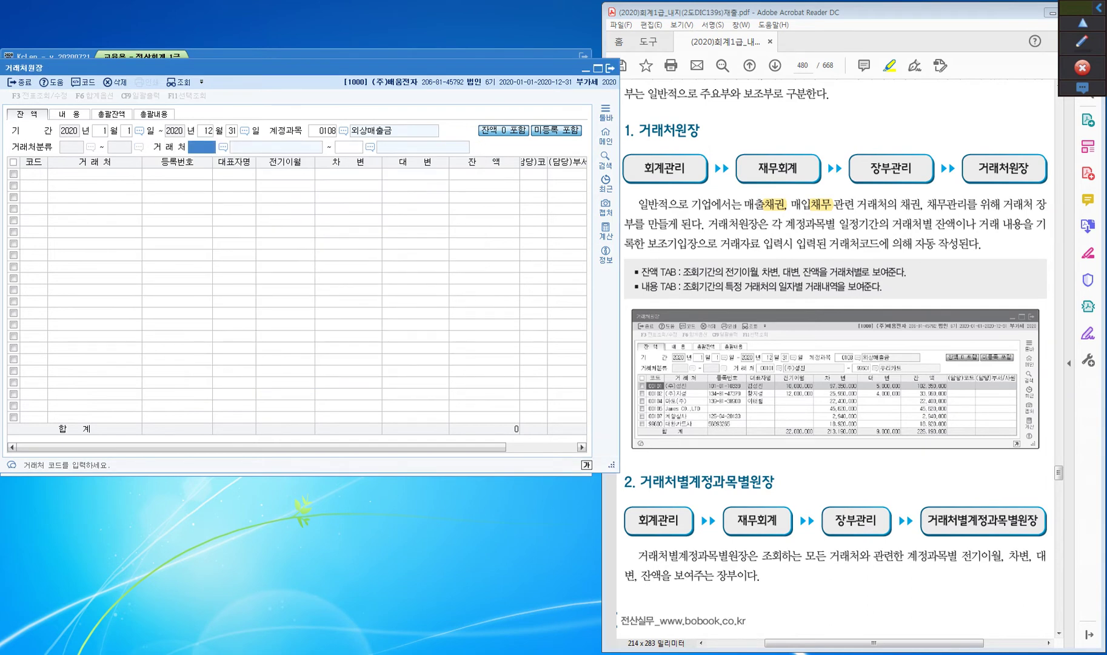
pyautogui.write('00101')
pyautogui.press('Return')
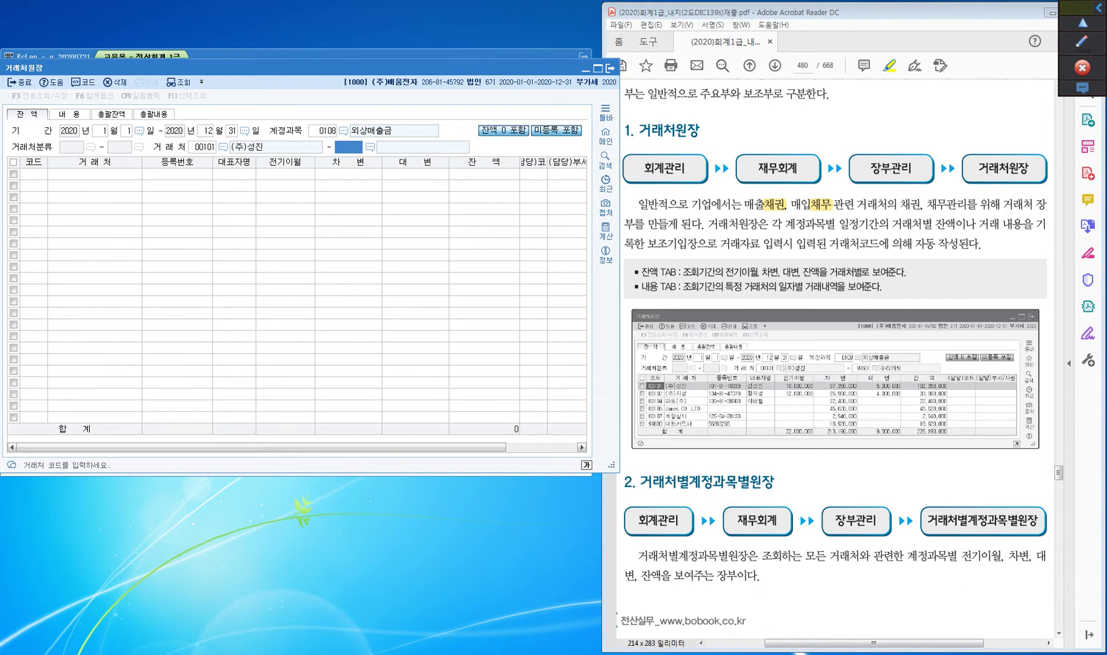
pyautogui.press('Return')
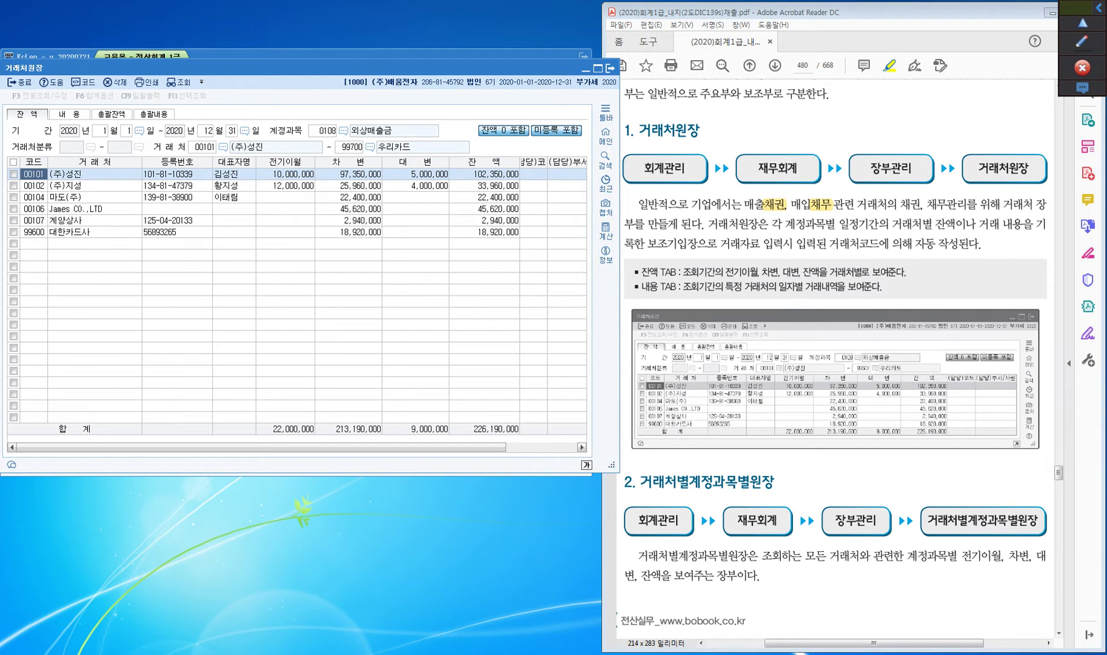
# - Outline the 잔액 column and the (주)성진 entry with magenta rectangles, and clear the markings
pyautogui.press('ctrl')
pyautogui.press('ctrl')
pyautogui.click(1083, 41)
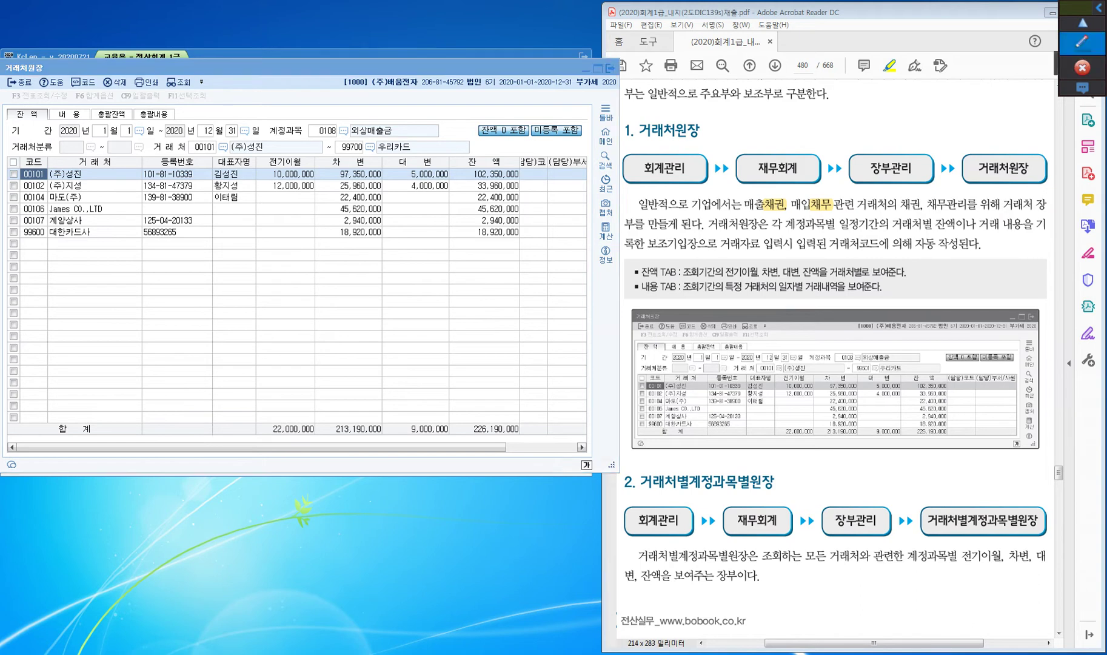
pyautogui.click(1082, 92)
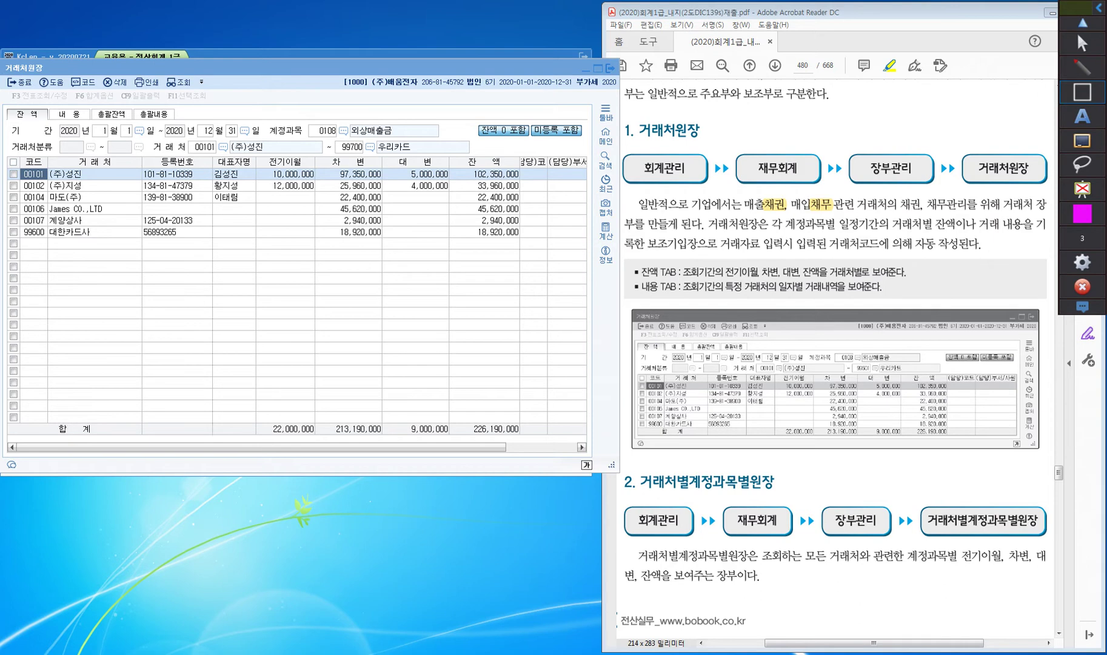
pyautogui.moveTo(447, 154)
pyautogui.mouseDown()
pyautogui.moveTo(463, 248)
pyautogui.moveTo(522, 247)
pyautogui.mouseUp()
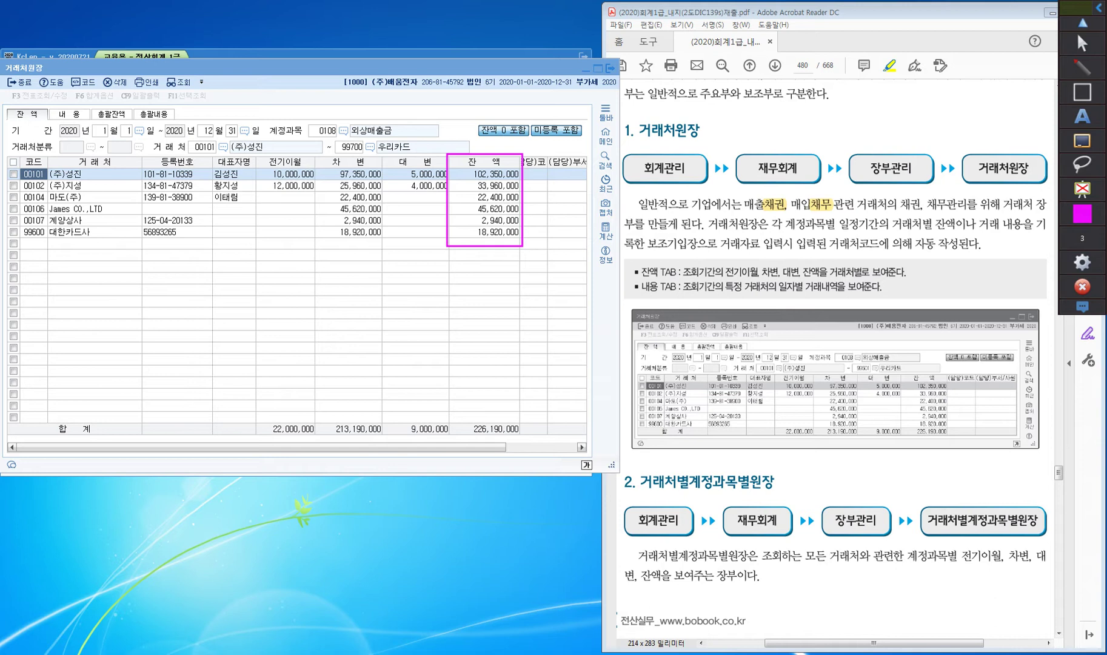
pyautogui.click(495, 172)
pyautogui.moveTo(13, 161)
pyautogui.mouseDown()
pyautogui.moveTo(18, 180)
pyautogui.moveTo(52, 191)
pyautogui.moveTo(145, 180)
pyautogui.mouseUp()
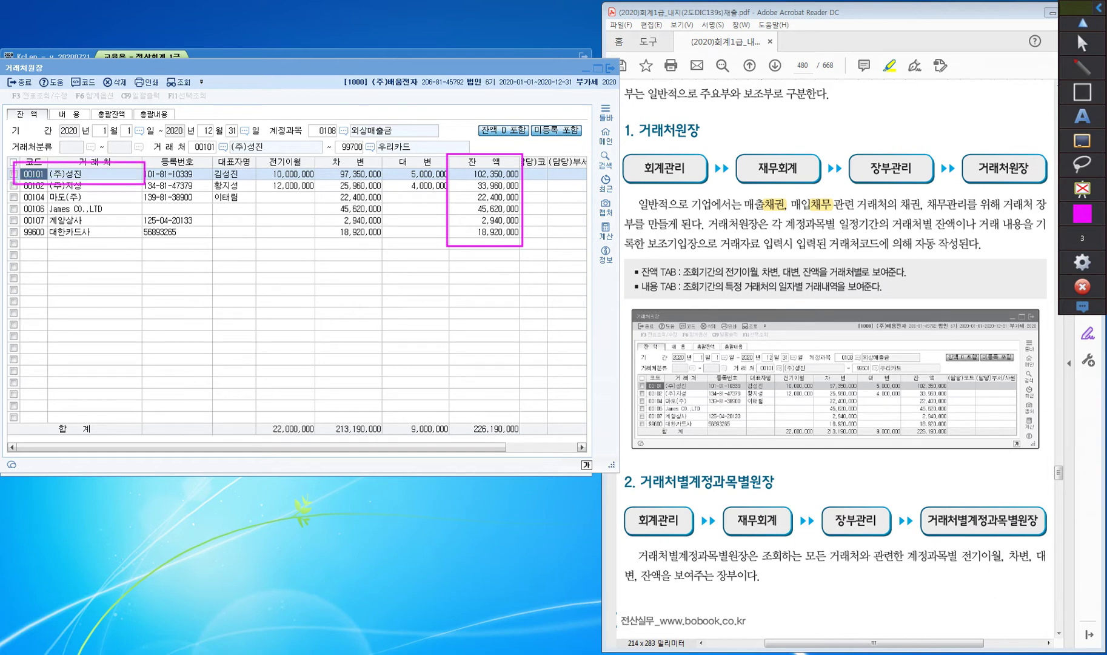
pyautogui.press('ctrl')
pyautogui.click(1082, 141)
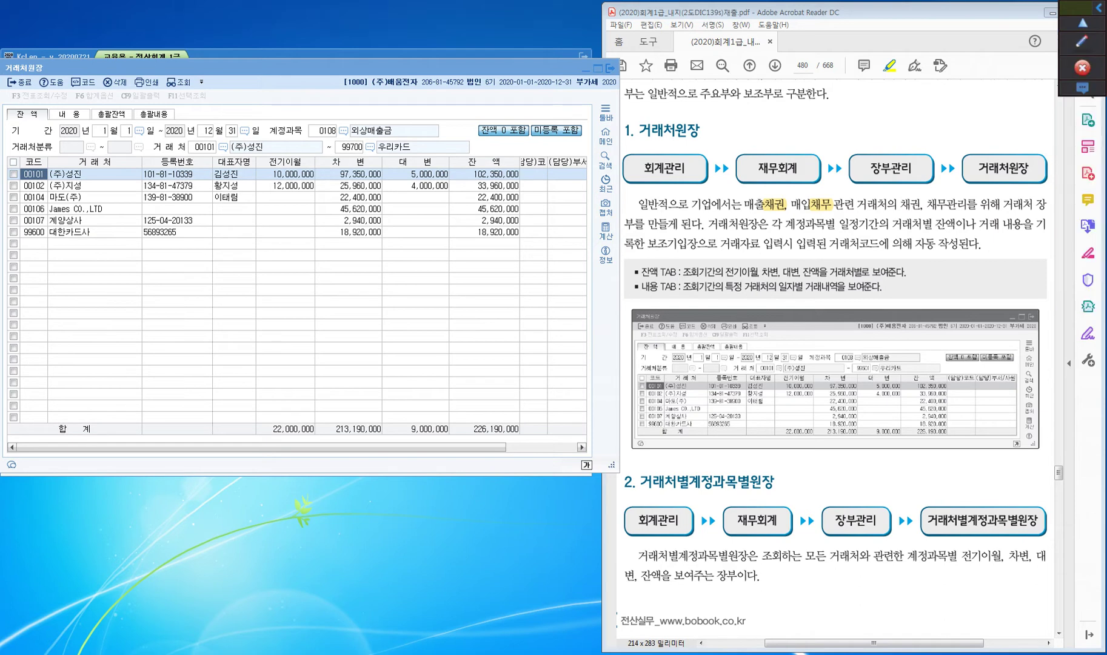
# - View the 내용 transactions of (주)성진 with the voucher behind the 02-12 entry, and close the ledger
pyautogui.click(70, 114)
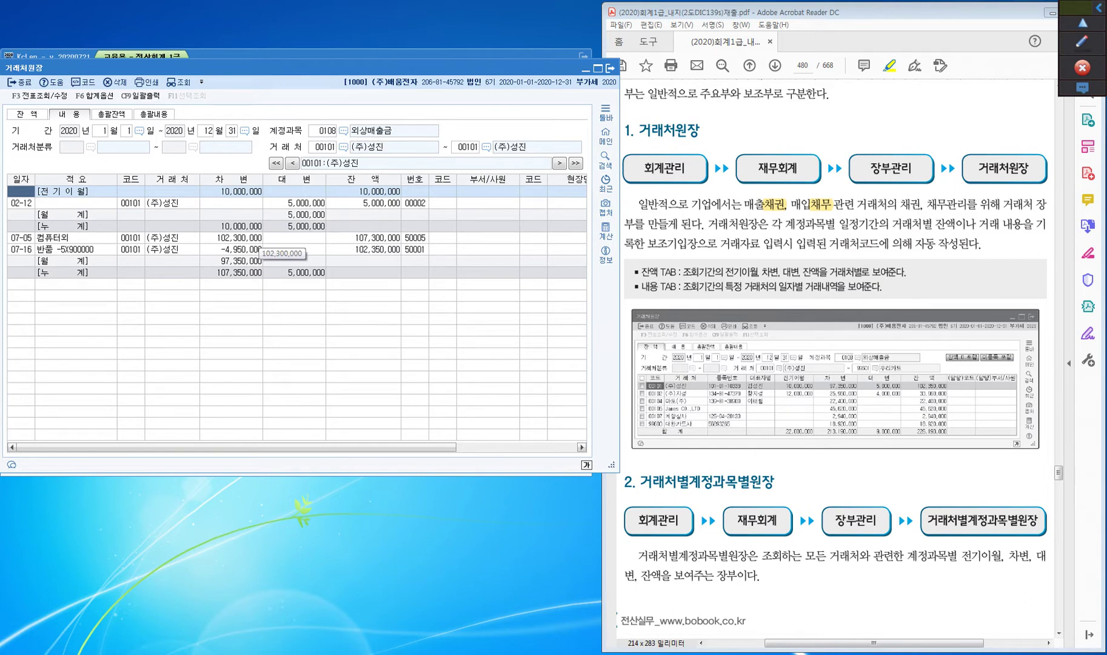
pyautogui.click(173, 203)
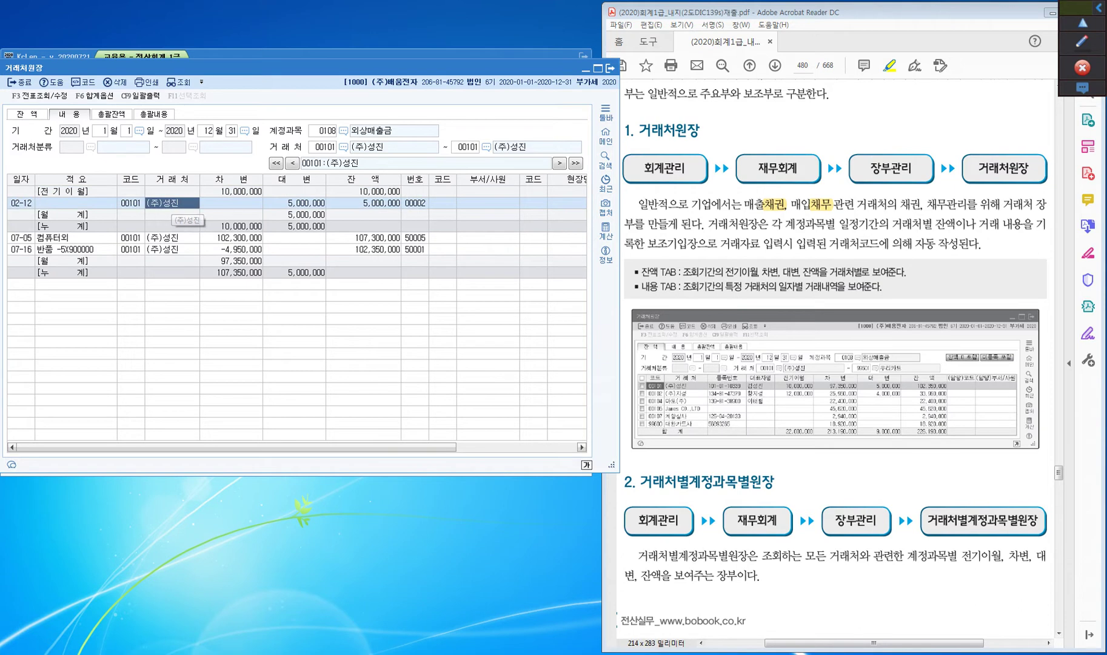
pyautogui.doubleClick(172, 202)
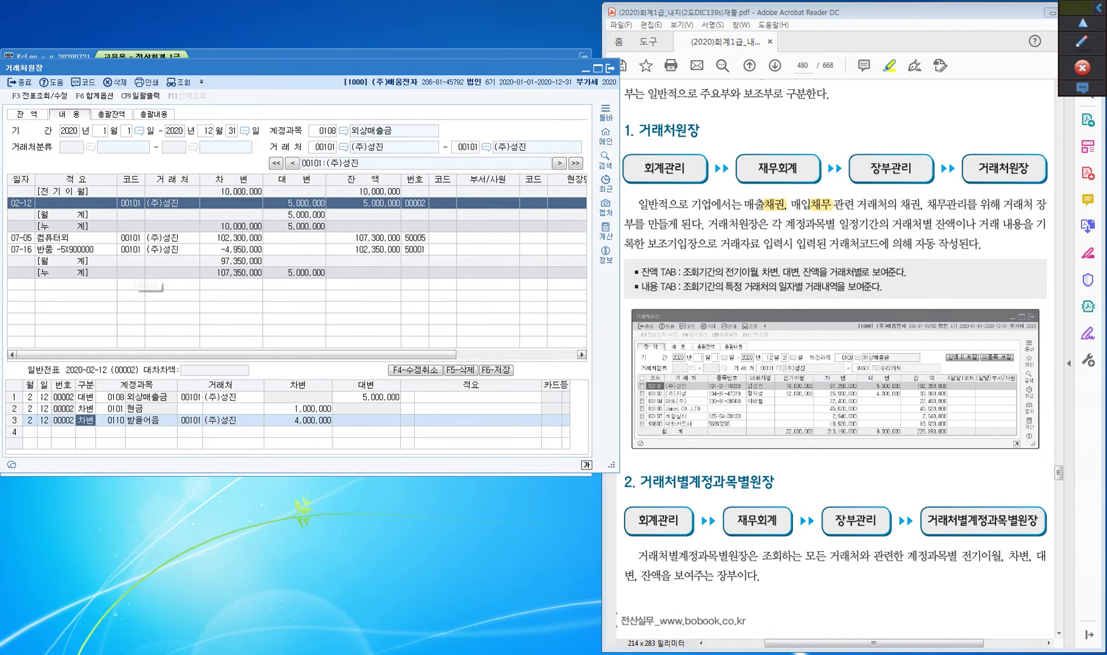
pyautogui.click(27, 114)
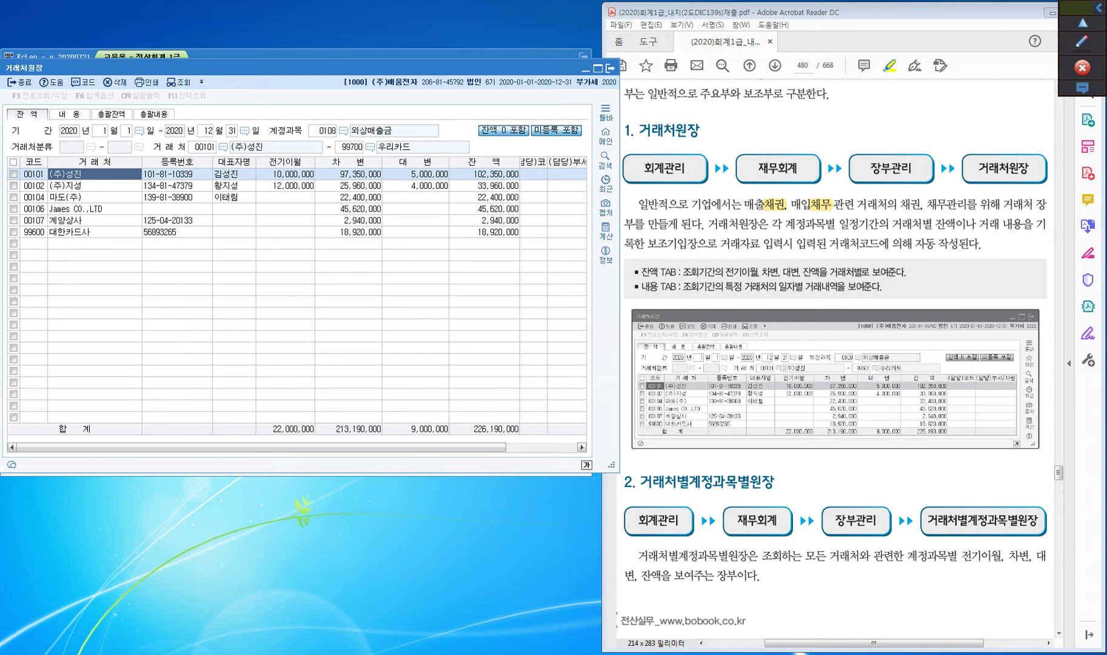
pyautogui.press('Escape')
pyautogui.press('Escape')
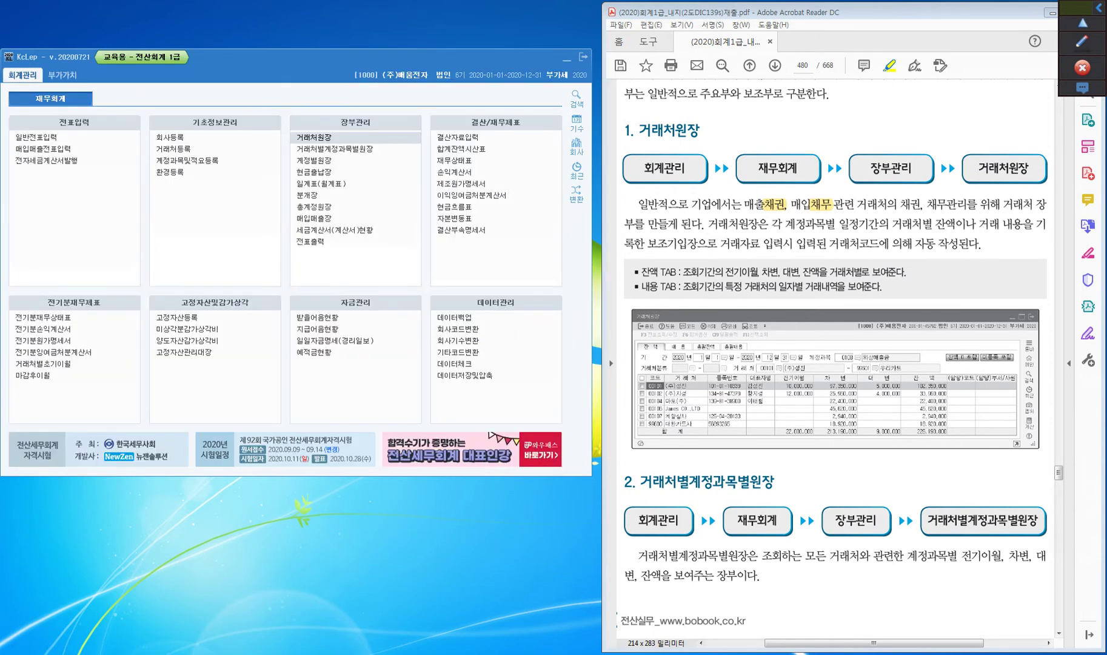
# - Open the 거래처별계정과목별원장 ledger and set its period from January 1 to December 31, 2020
pyautogui.scroll(-2, 835, 357)
pyautogui.scroll(-10, 835, 357)
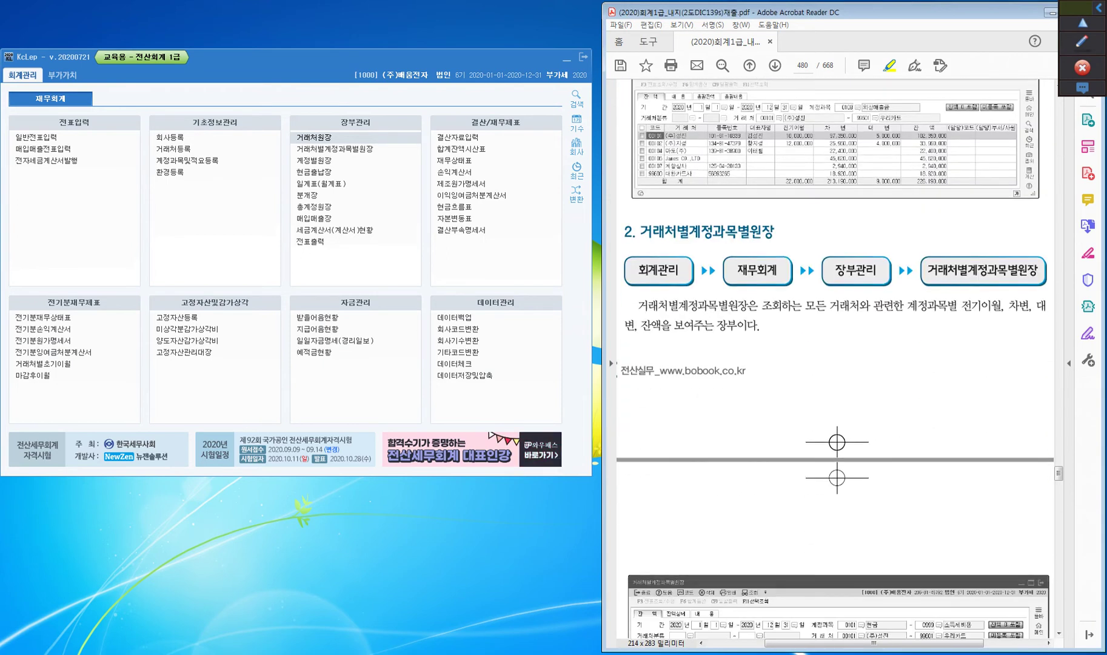
pyautogui.scroll(-1, 836, 359)
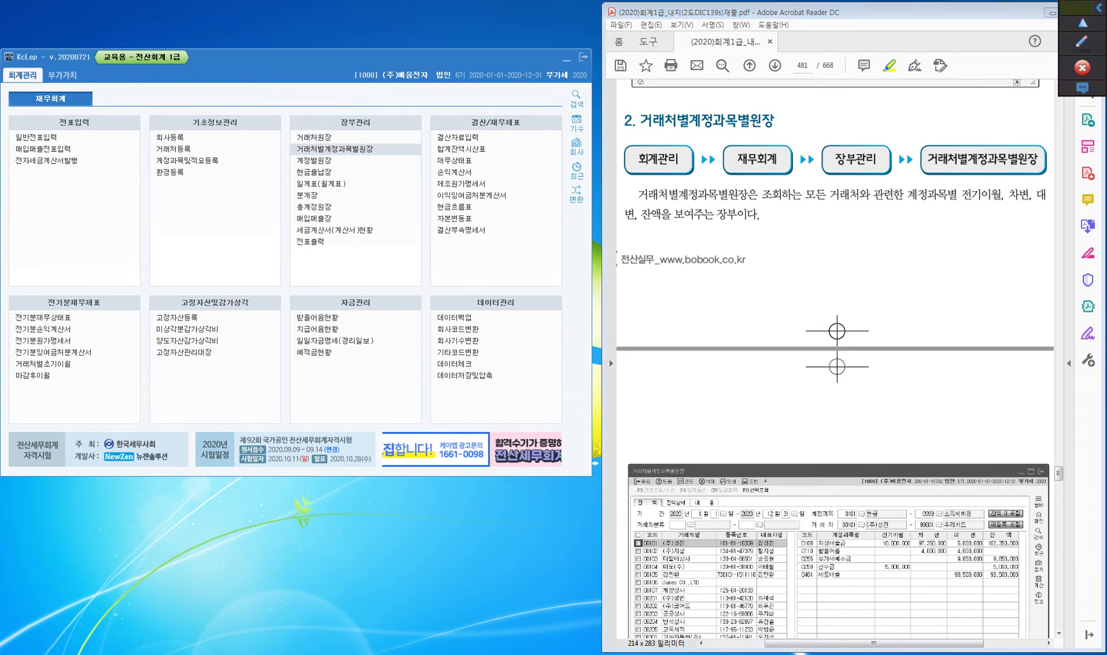
pyautogui.click(335, 148)
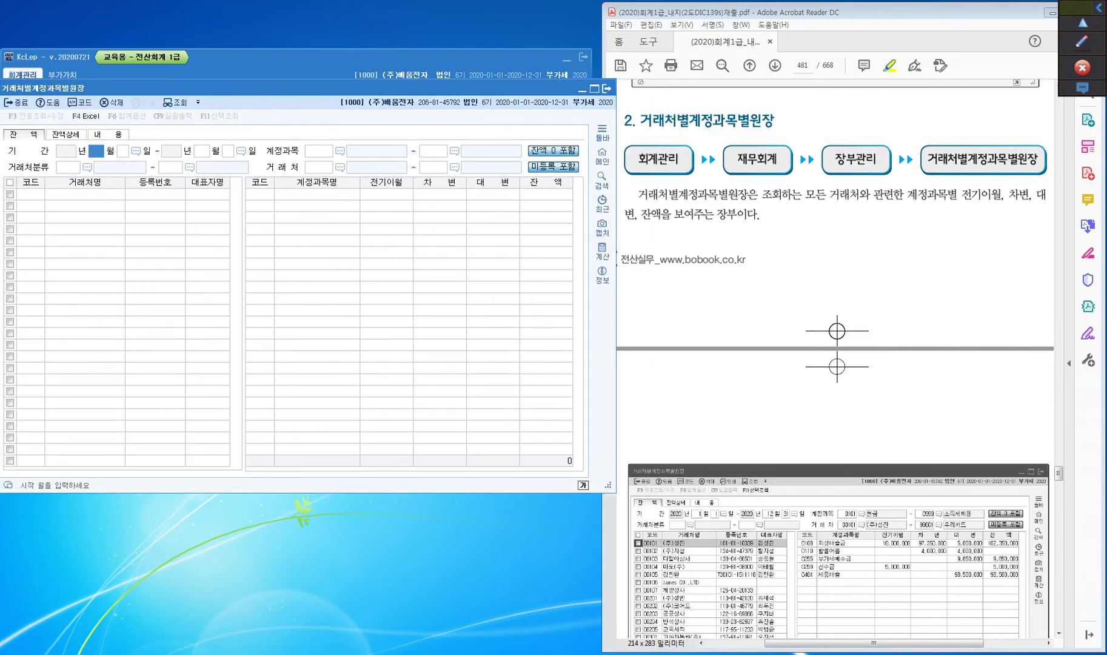
pyautogui.write('1')
pyautogui.press('Return')
pyautogui.write('1')
pyautogui.press('Return')
pyautogui.write('12')
pyautogui.press('Return')
pyautogui.write('31')
pyautogui.press('Return')
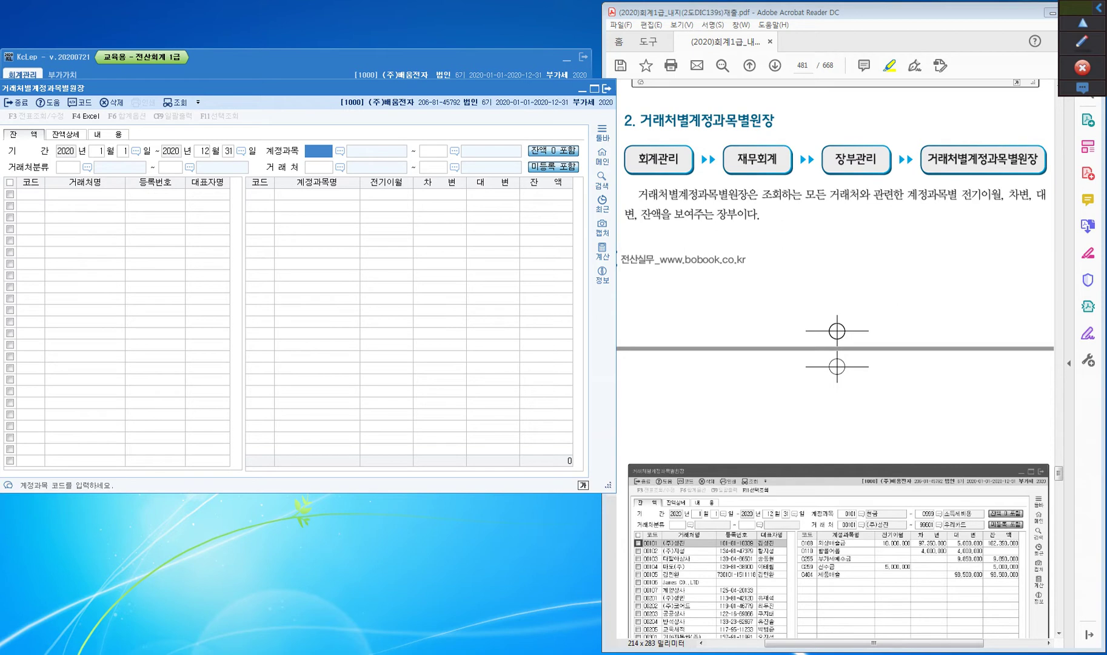
# - Set the account range from 0101 현금 to 0999 소득세비용
pyautogui.write('101')
pyautogui.press('Return')
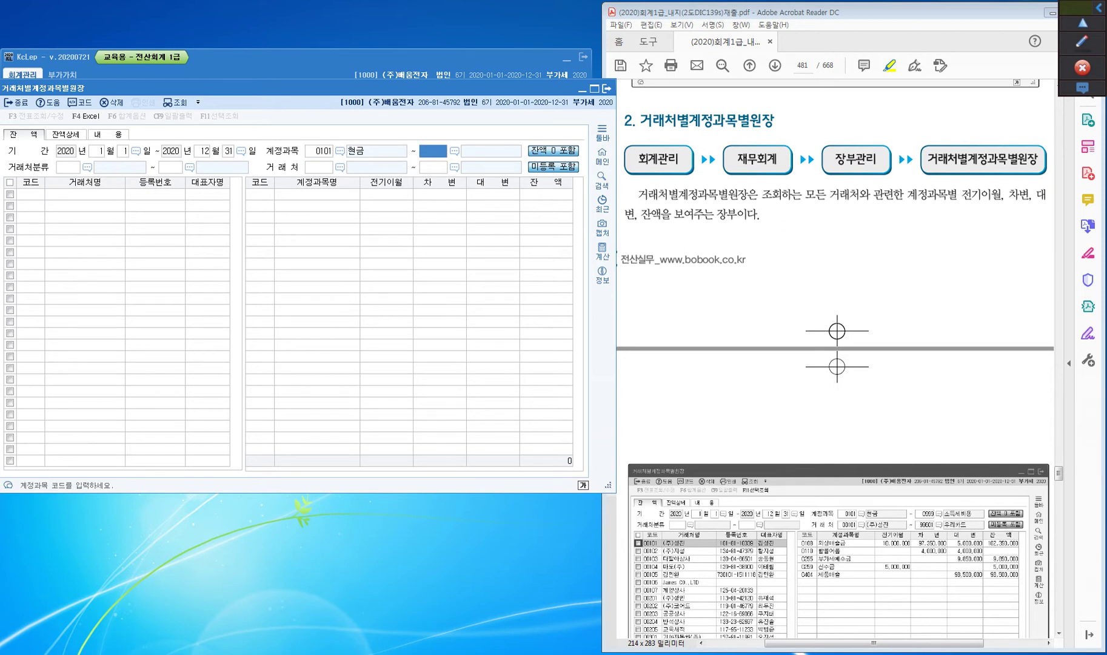
pyautogui.write('999')
pyautogui.press('Return')
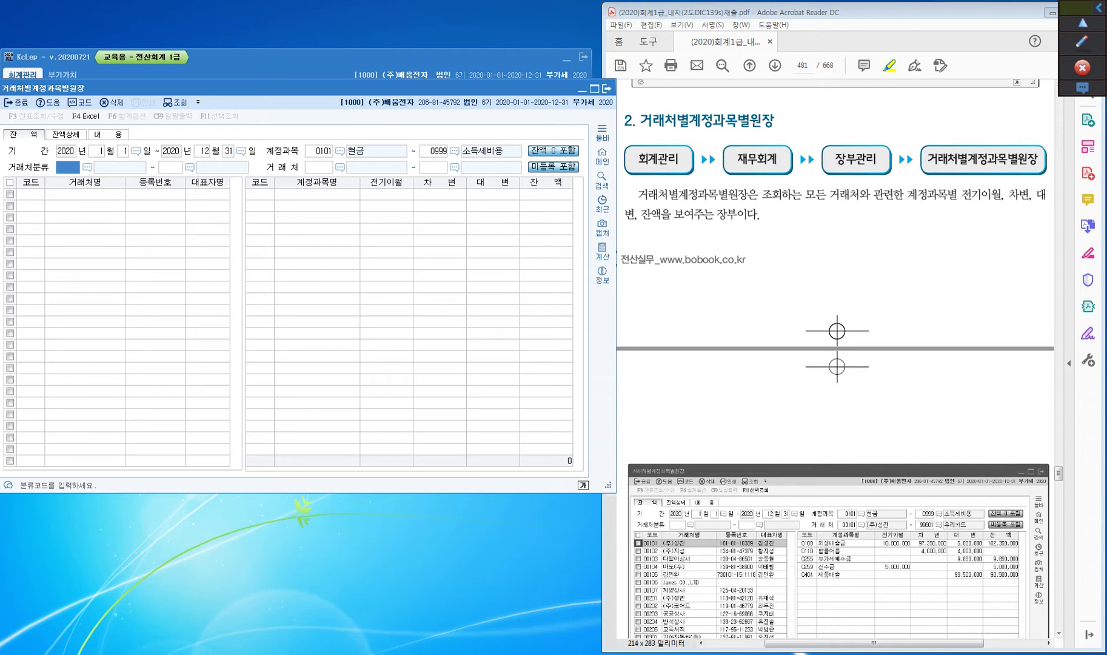
# - Leave the partner classification blank, set the partner range from (주)성진 to 우리카드, and retrieve the balances
pyautogui.press('Return')
pyautogui.press('Return')
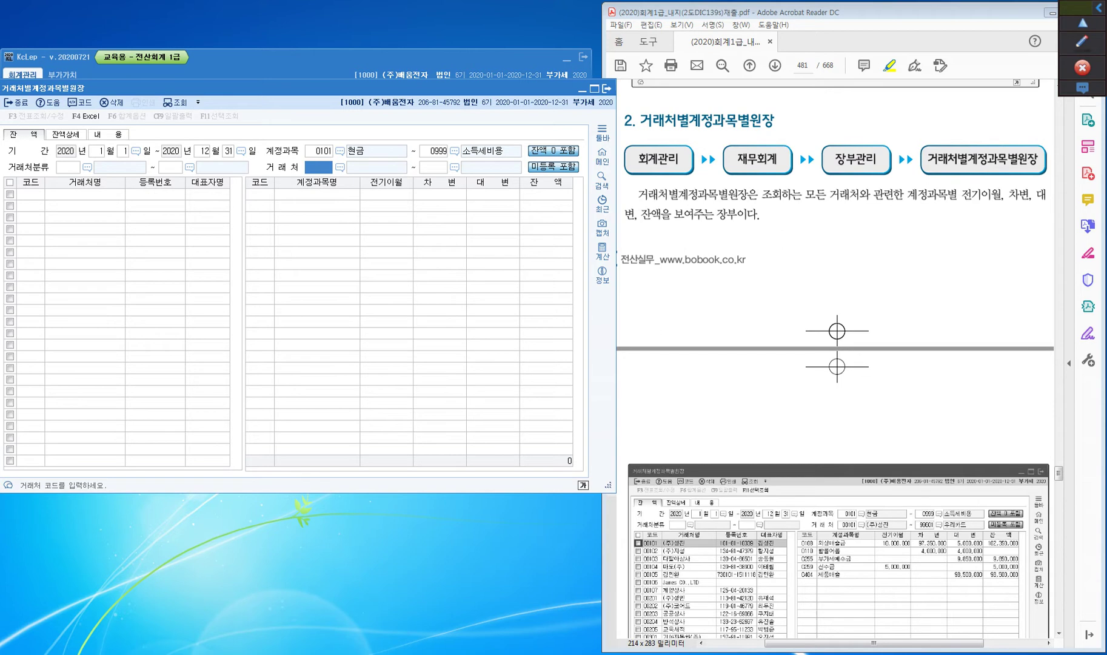
pyautogui.write('00101')
pyautogui.press('Return')
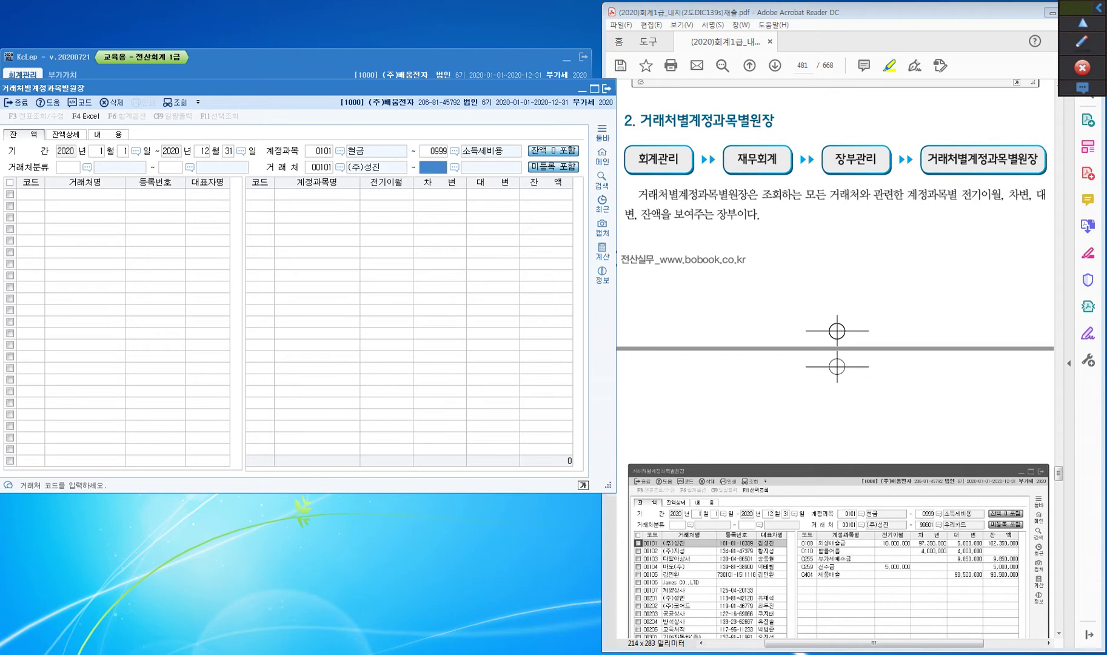
pyautogui.press('Return')
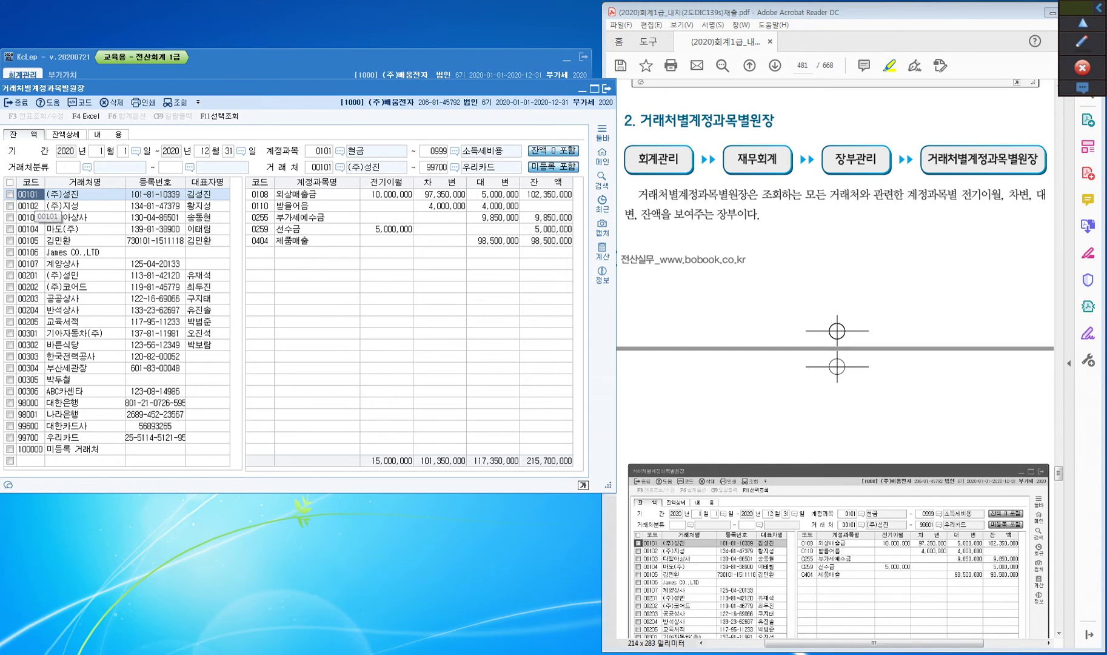
# - Examine the account balances of (주)성진, going from 외상매출금 to 받을어음
pyautogui.click(33, 197)
pyautogui.click(317, 194)
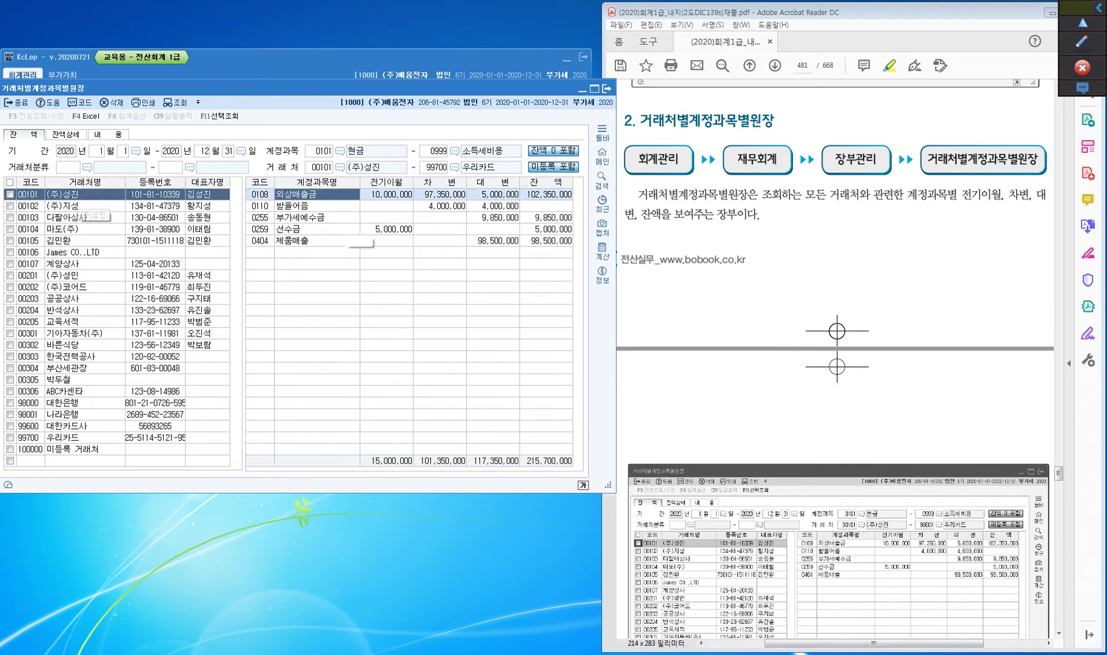
pyautogui.press('Down')
pyautogui.press('Down')
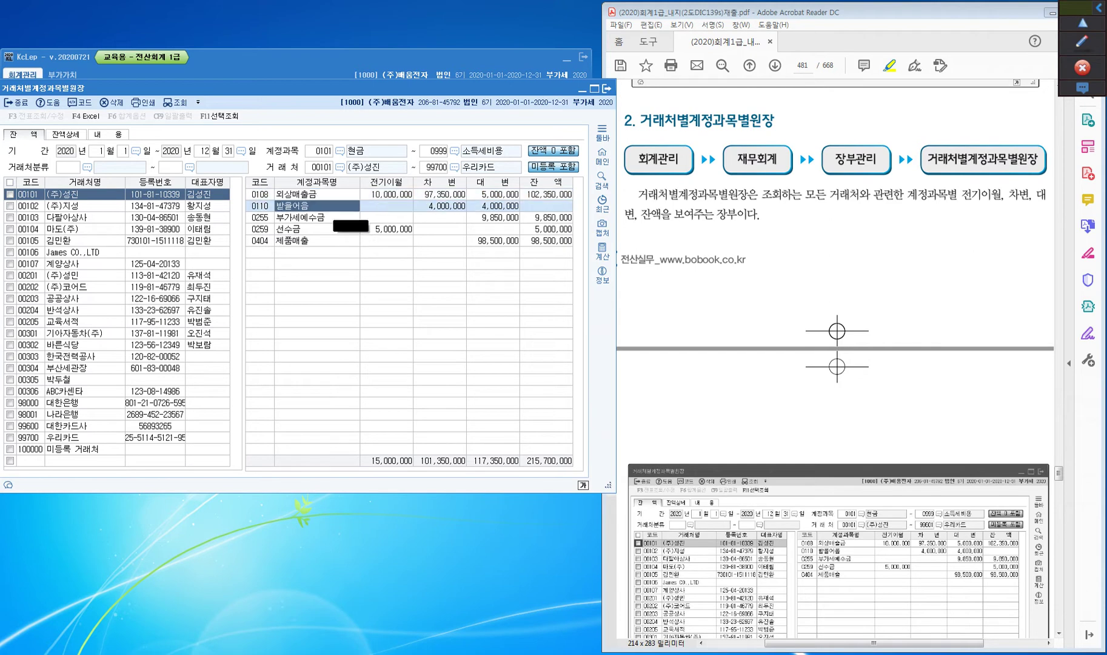
# - Examine the remaining account balances of (주)성진 down to 제품매출, then close the 거래처별계정과목별원장 ledger
pyautogui.press('Down')
pyautogui.press('Down')
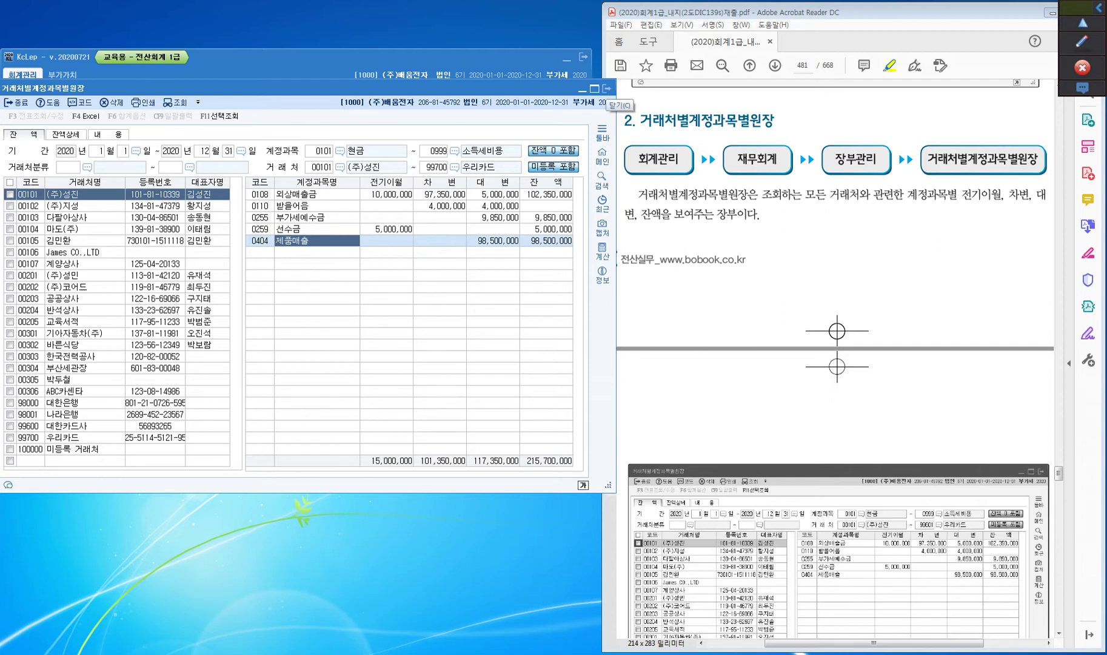
pyautogui.click(606, 88)
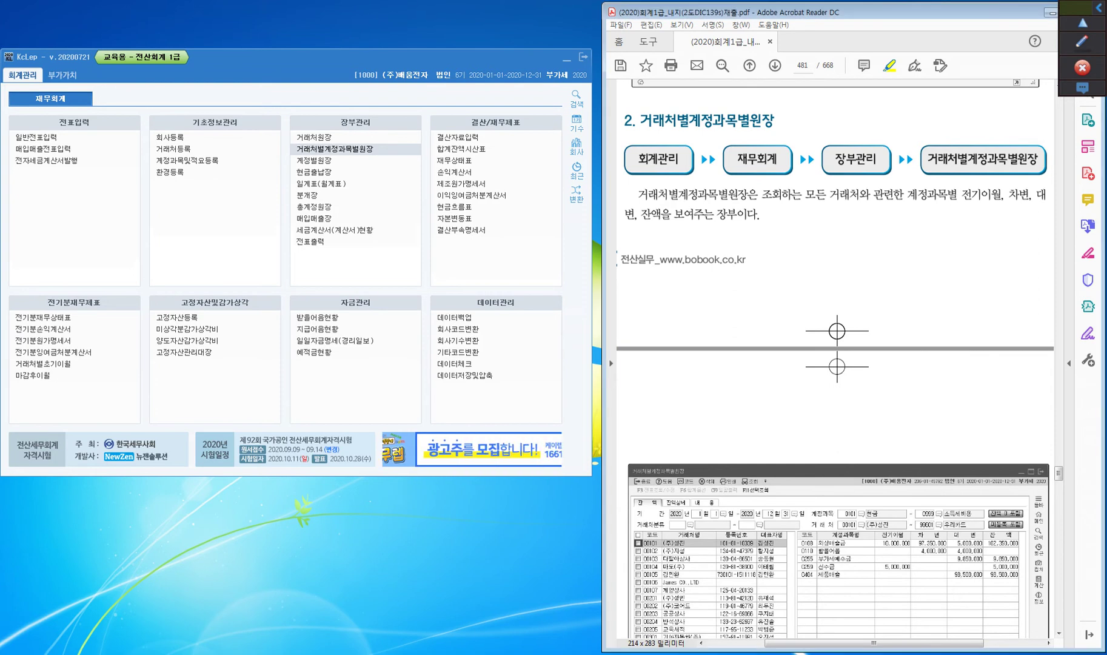
# - Open the 계정별원장 ledger beside the textbook and set its period from January 1 to December 31, 2020
pyautogui.scroll(-3, 835, 363)
pyautogui.scroll(-5, 835, 357)
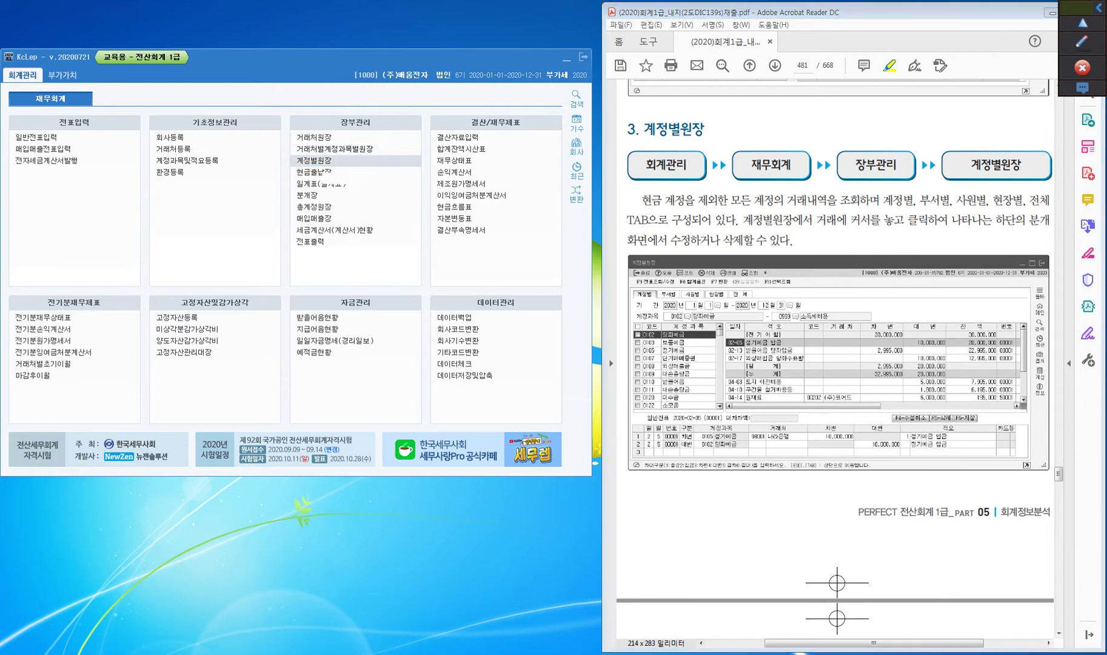
pyautogui.click(314, 160)
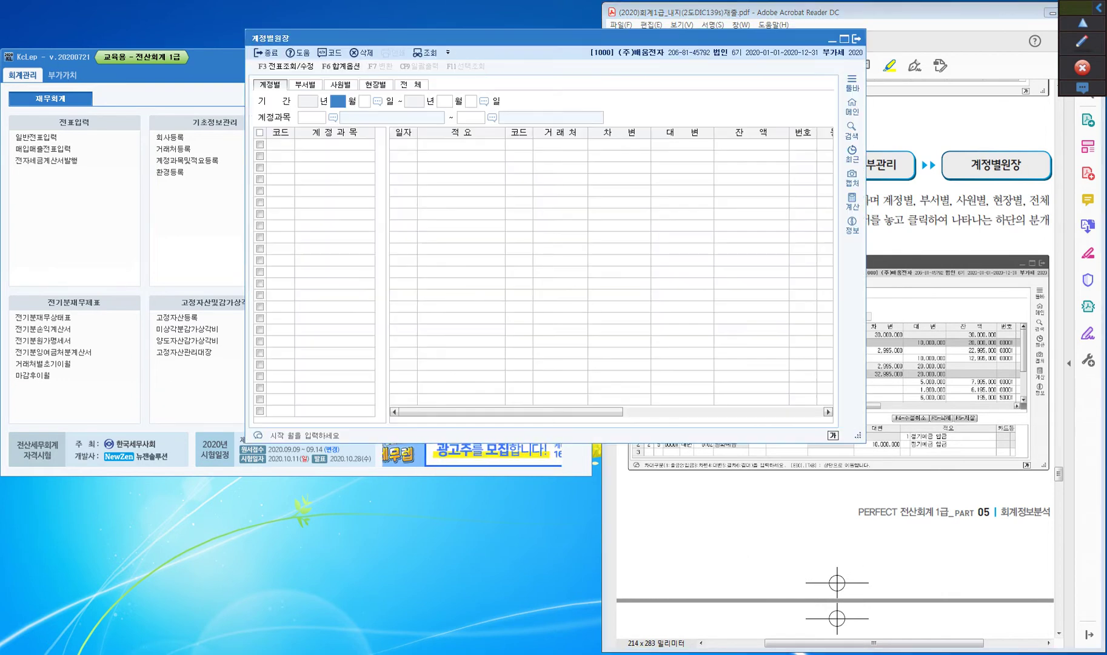
pyautogui.moveTo(425, 37); pyautogui.dragTo(162, 191)
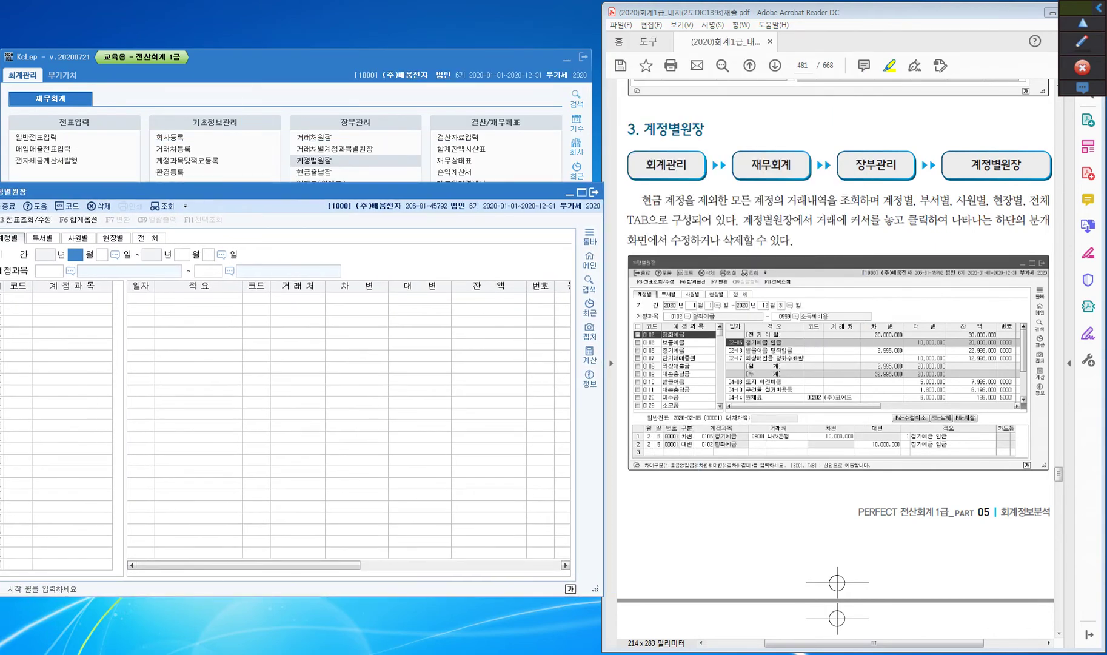
pyautogui.press('Return')
pyautogui.press('Return')
pyautogui.press('Return')
pyautogui.press('Return')
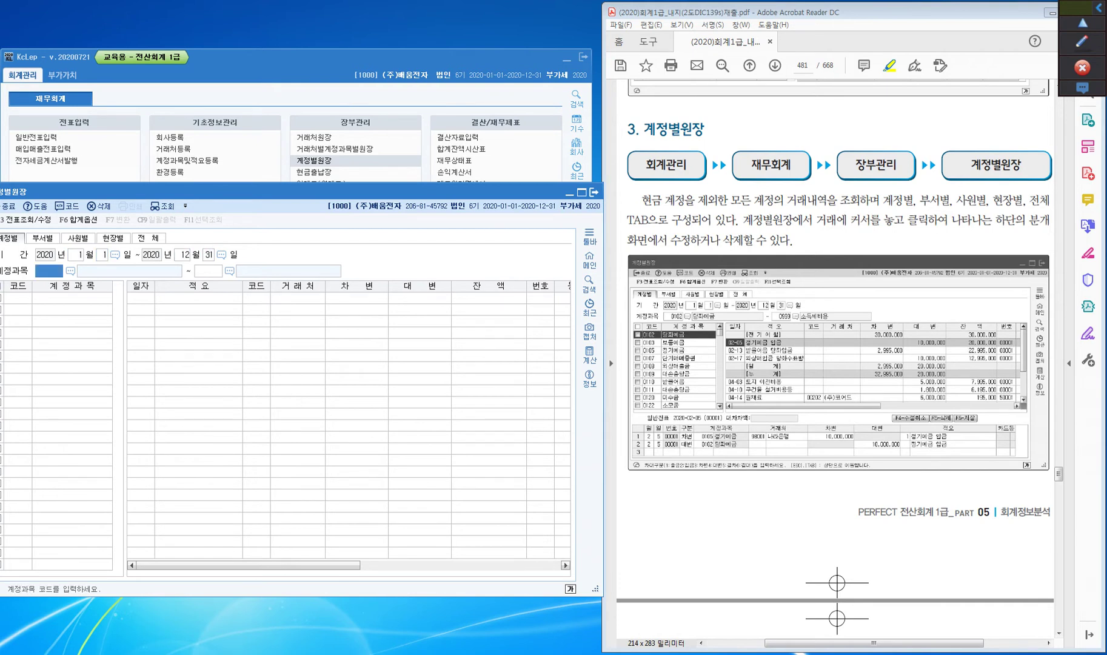
pyautogui.moveTo(162, 192); pyautogui.dragTo(176, 191)
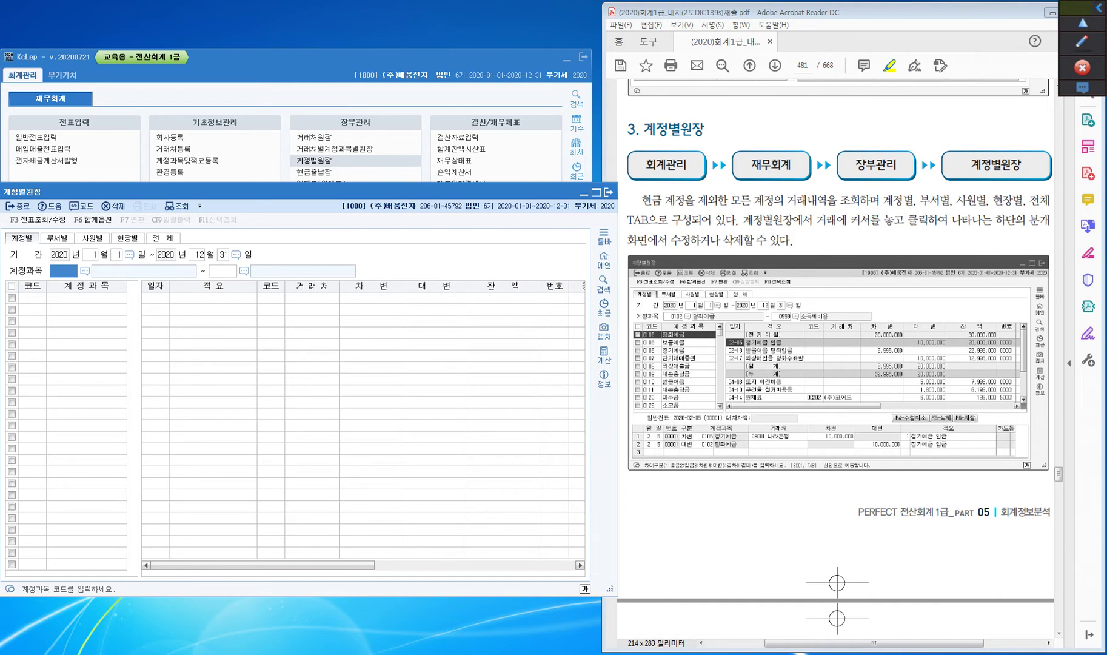
# - Retrieve the accounts from 0102 당좌예금 to 0999 소득세비용, and highlight "현금 계정을 제외한" in the textbook PDF
pyautogui.write('0102')
pyautogui.press('Return')
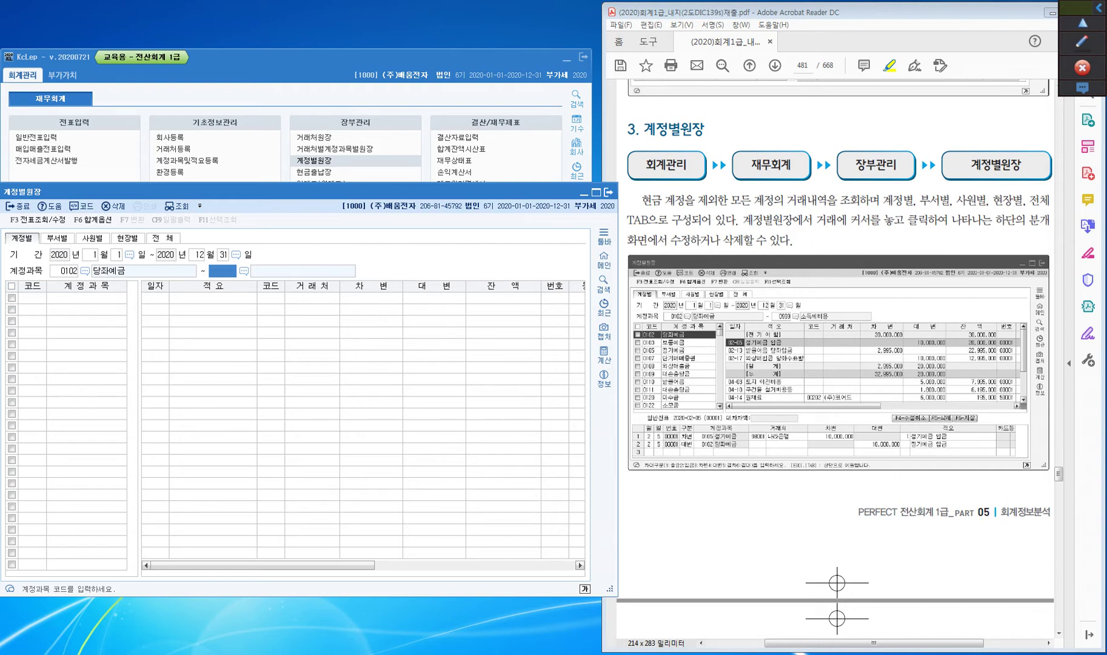
pyautogui.press('Return')
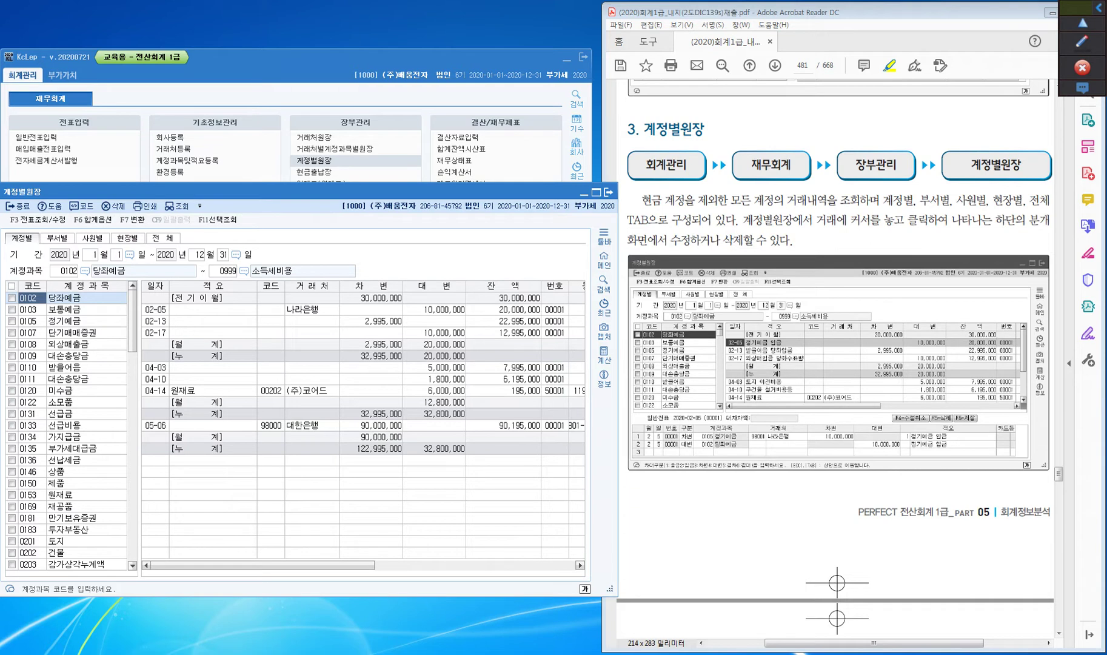
pyautogui.moveTo(640, 200); pyautogui.dragTo(728, 200)
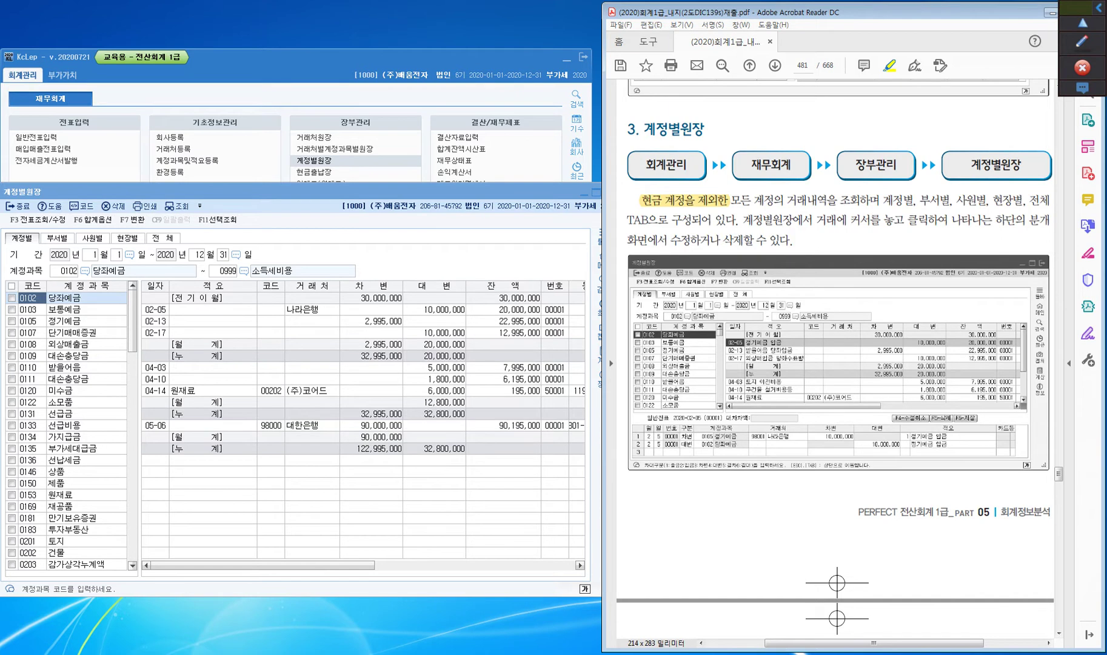
# - View the 부서별, 사원별, 현장별 and 전체 versions of the ledger, then return to 계정별 and retrieve its transactions again
pyautogui.click(57, 237)
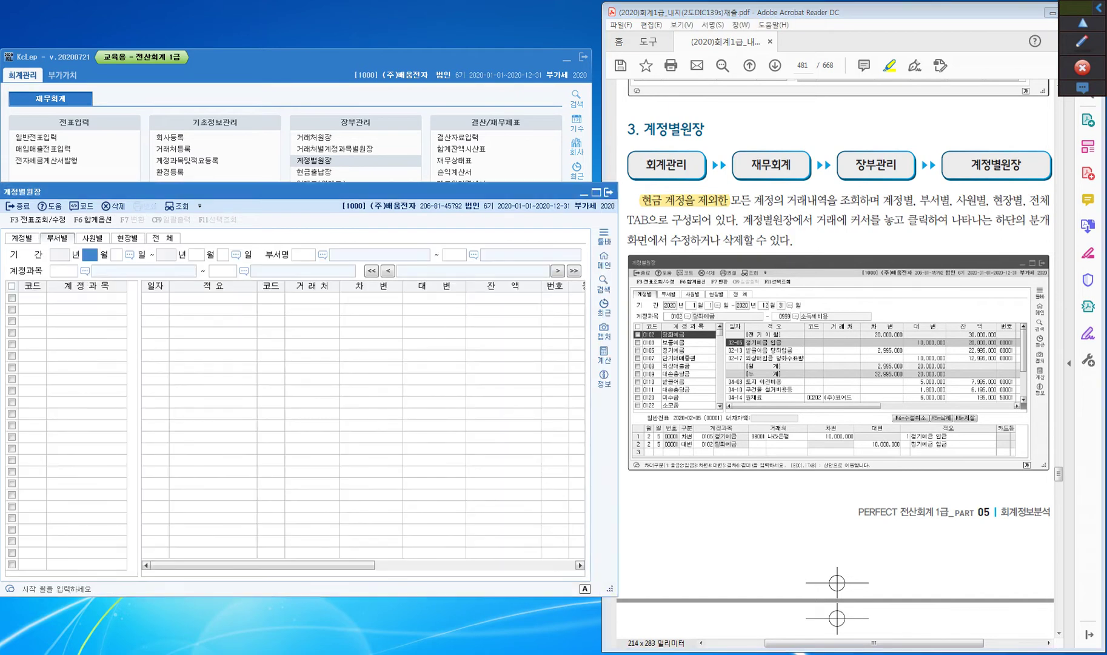
pyautogui.click(92, 237)
pyautogui.click(127, 238)
pyautogui.click(162, 238)
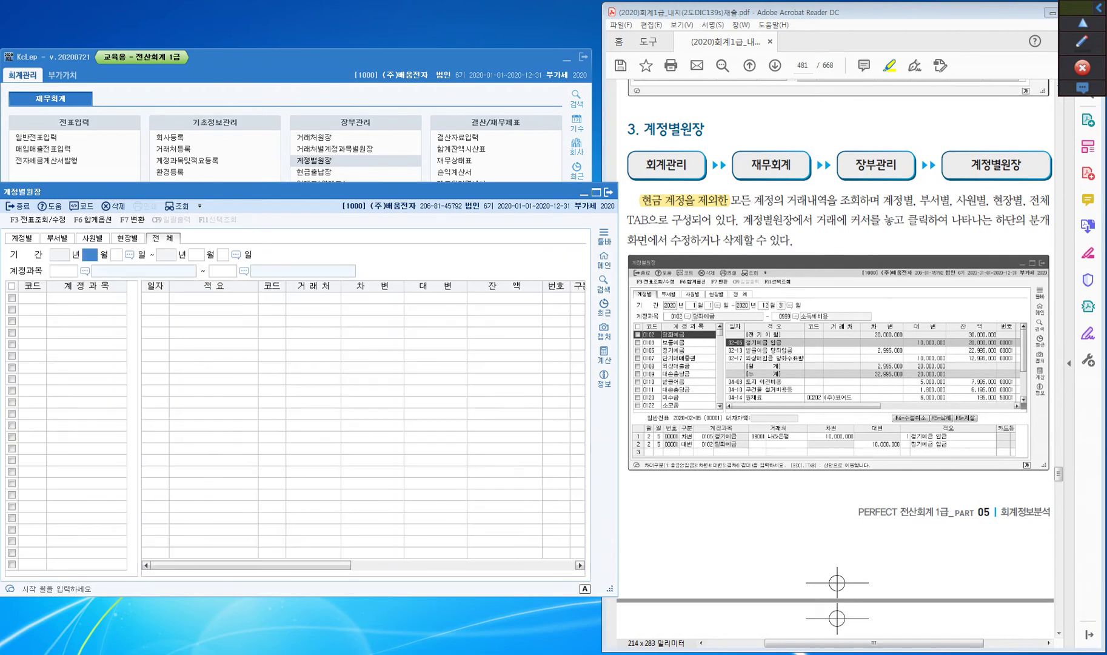
pyautogui.click(22, 238)
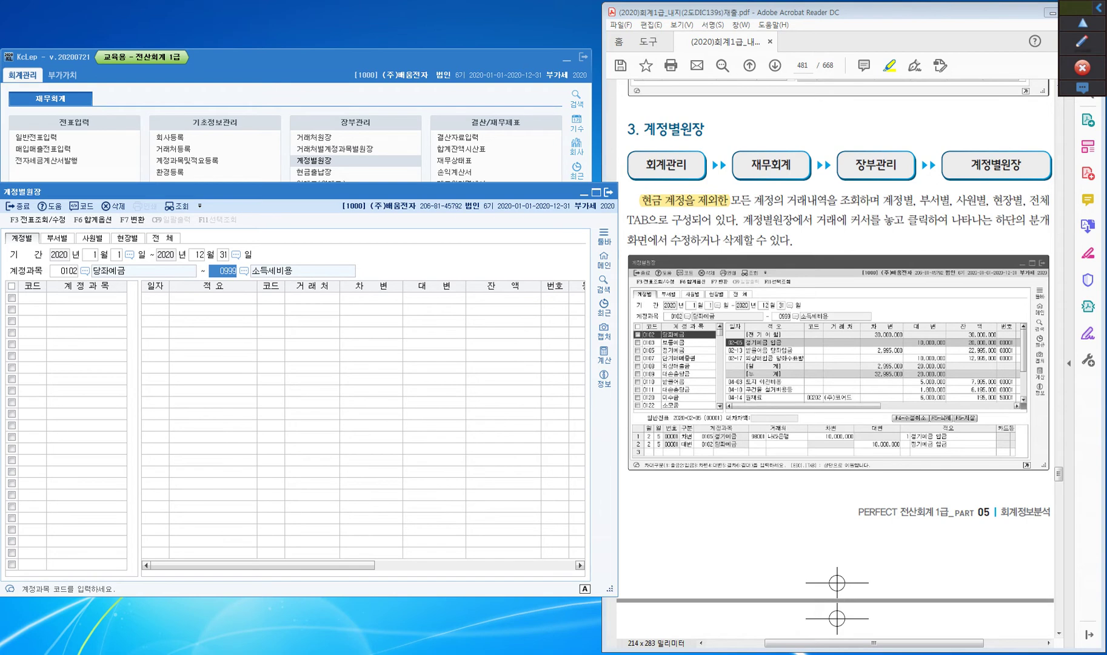
pyautogui.press('Return')
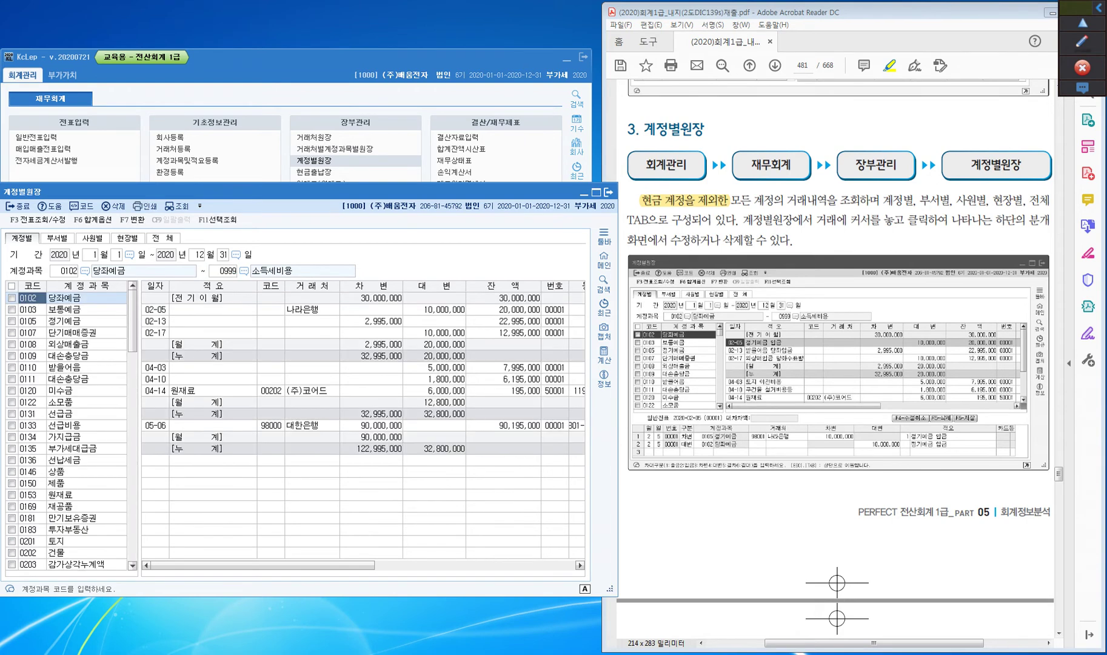
# - Inspect the journal entry behind the 02-05 transaction of 당좌예금, then close the 계정별원장 ledger
pyautogui.moveTo(243, 192); pyautogui.dragTo(258, 127)
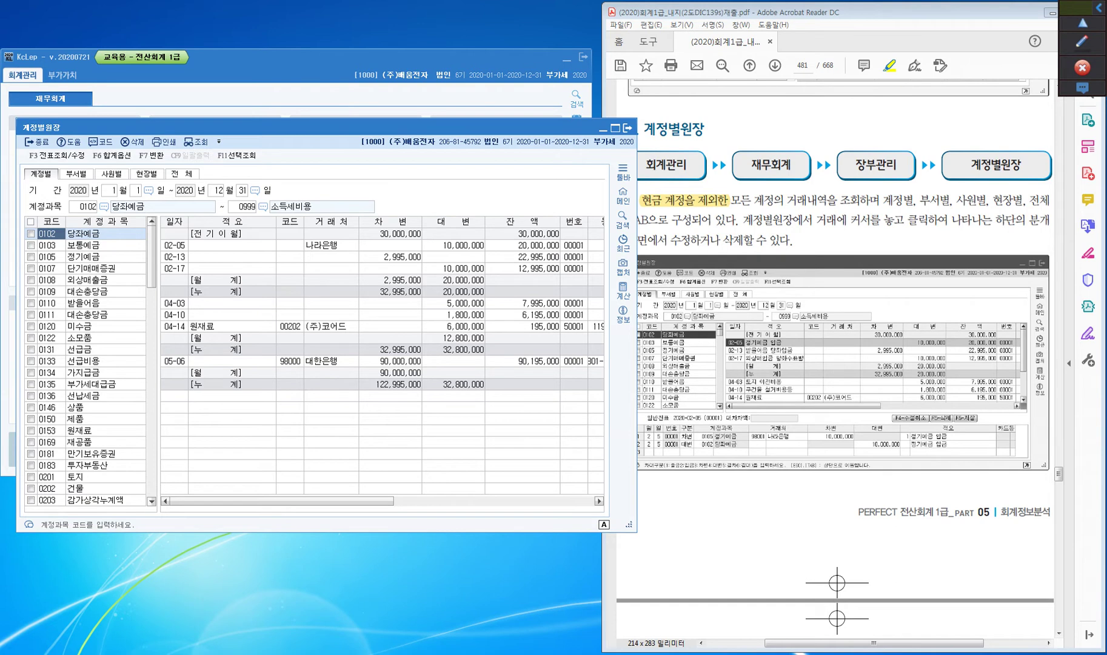
pyautogui.click(180, 245)
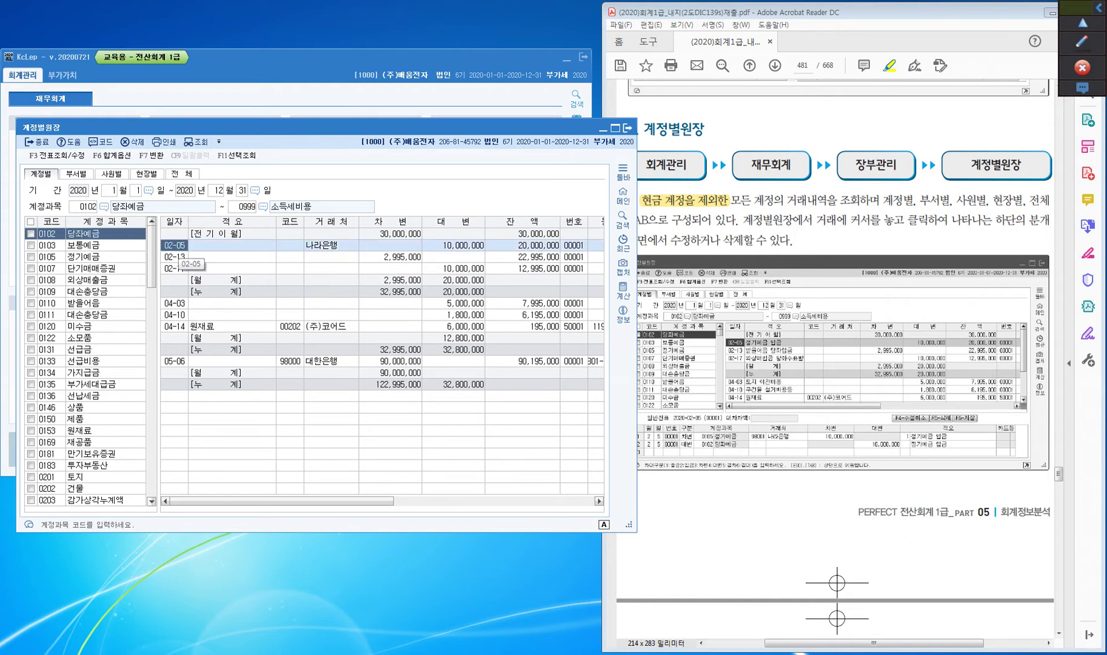
pyautogui.press('Return')
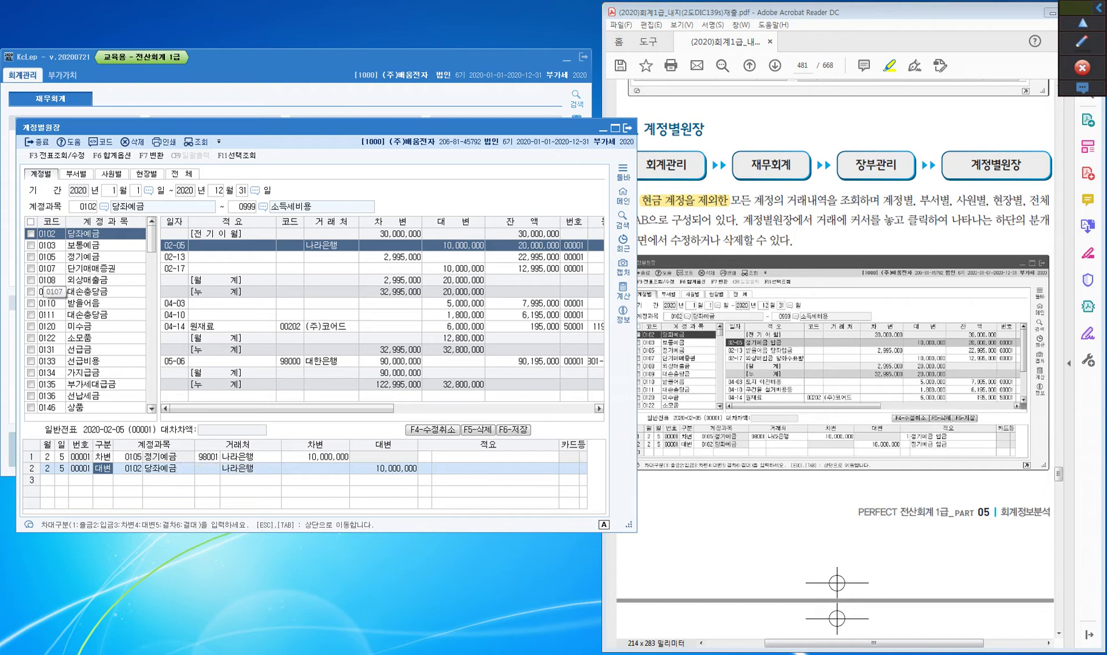
pyautogui.press('Escape')
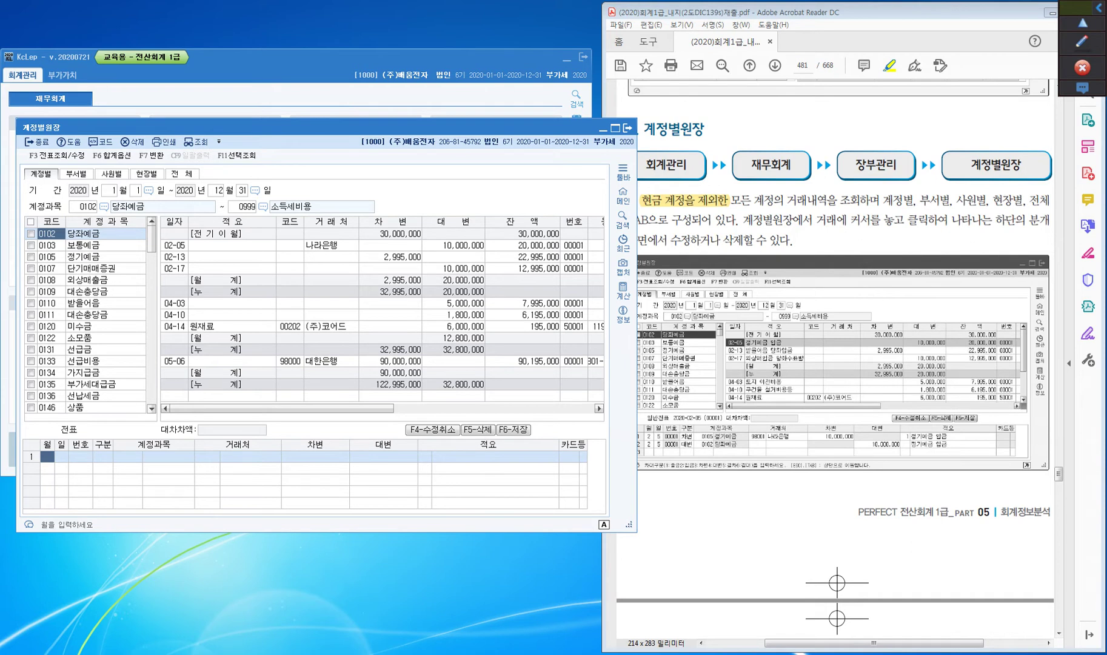
pyautogui.press('Escape')
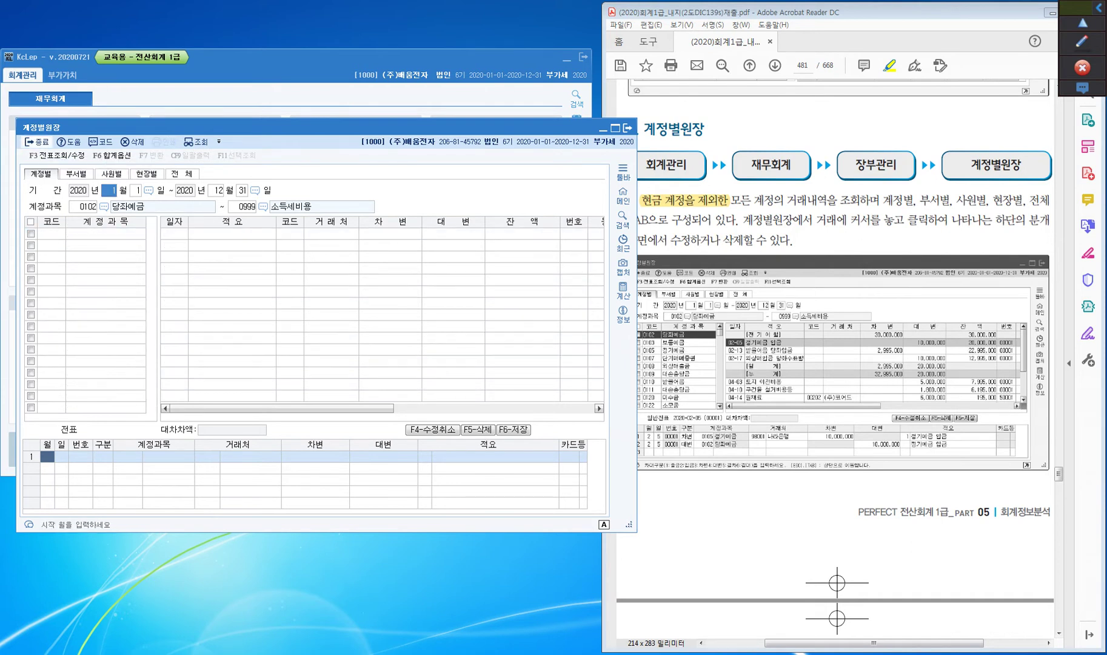
pyautogui.press('Escape')
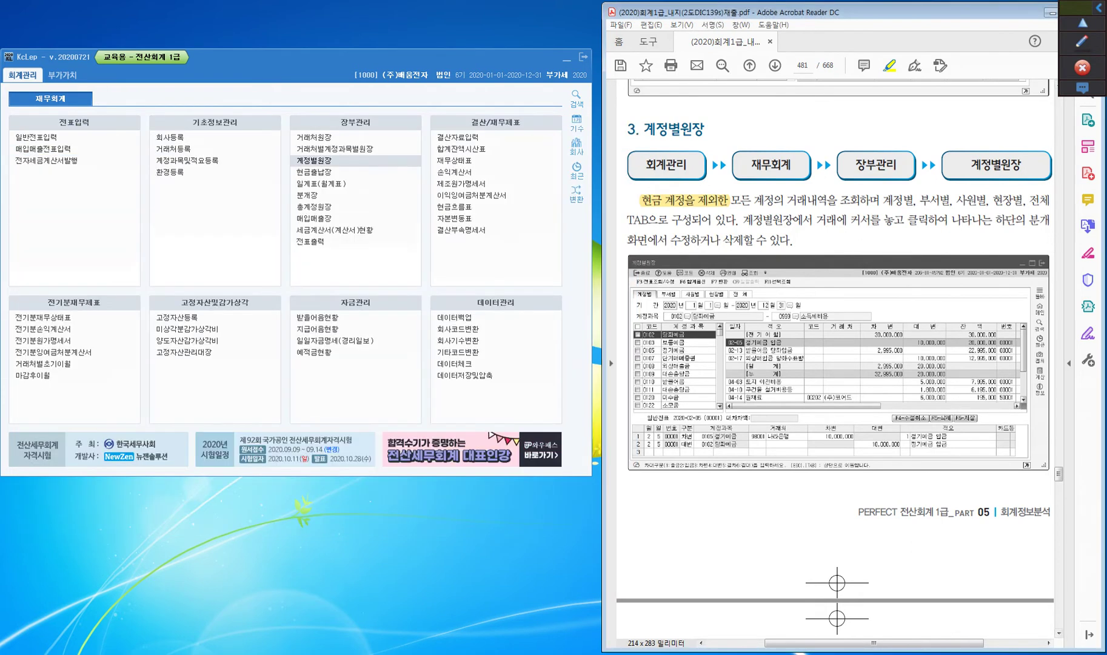
# - Highlight "현금의 수입과 지출의" in the 현금출납장 section of the textbook PDF
pyautogui.scroll(-10, 835, 357)
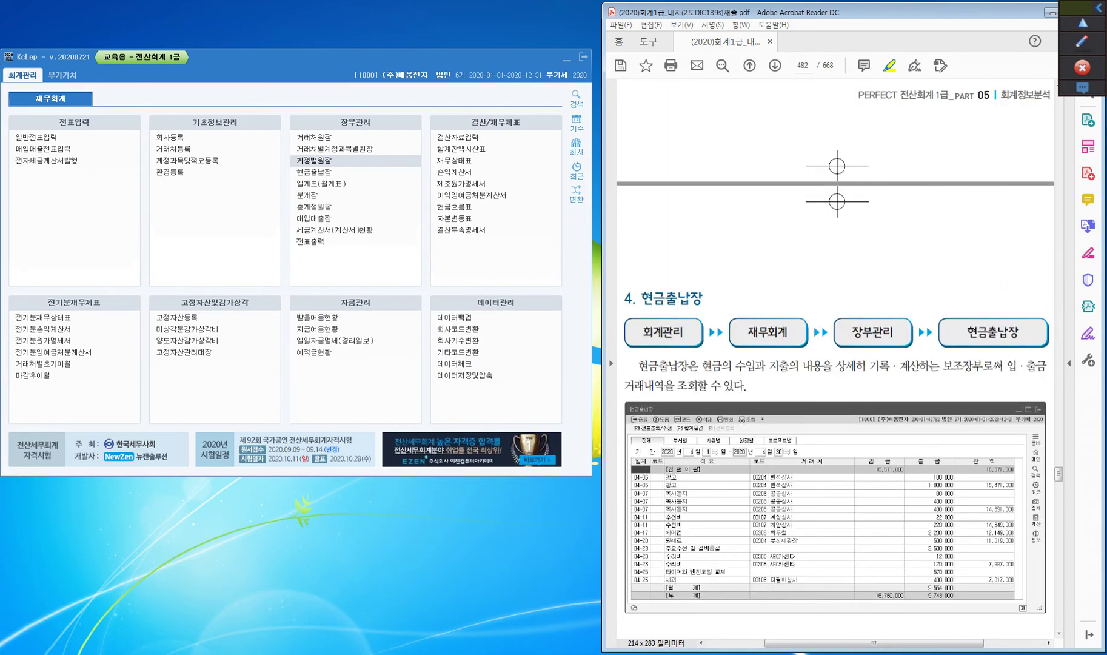
pyautogui.scroll(-5, 835, 358)
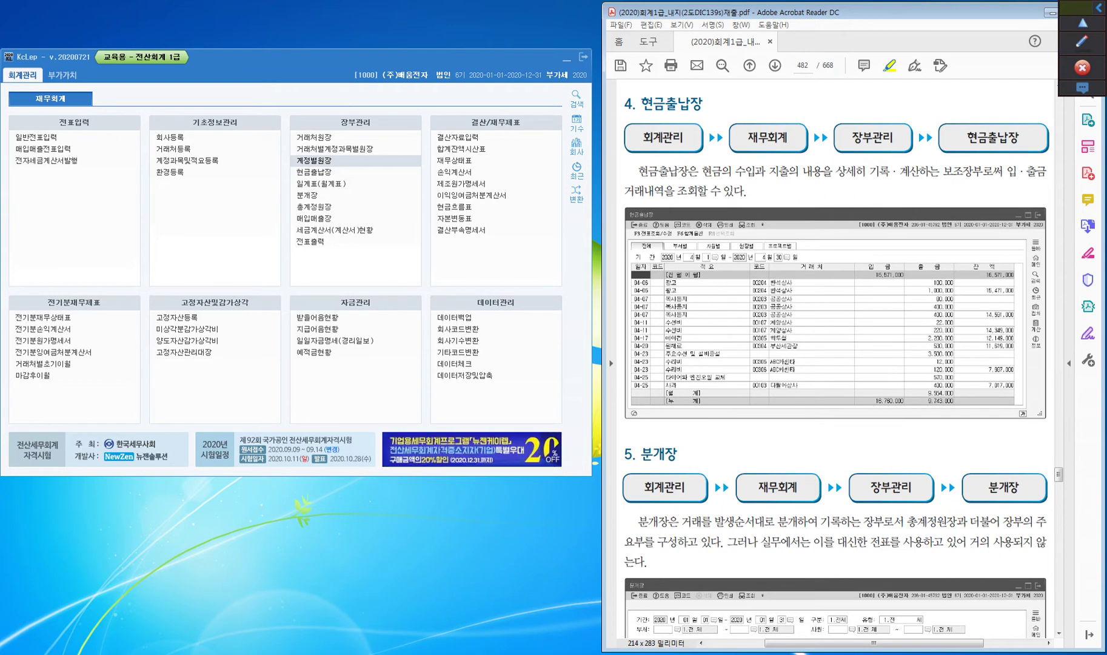
pyautogui.moveTo(702, 172); pyautogui.dragTo(799, 172)
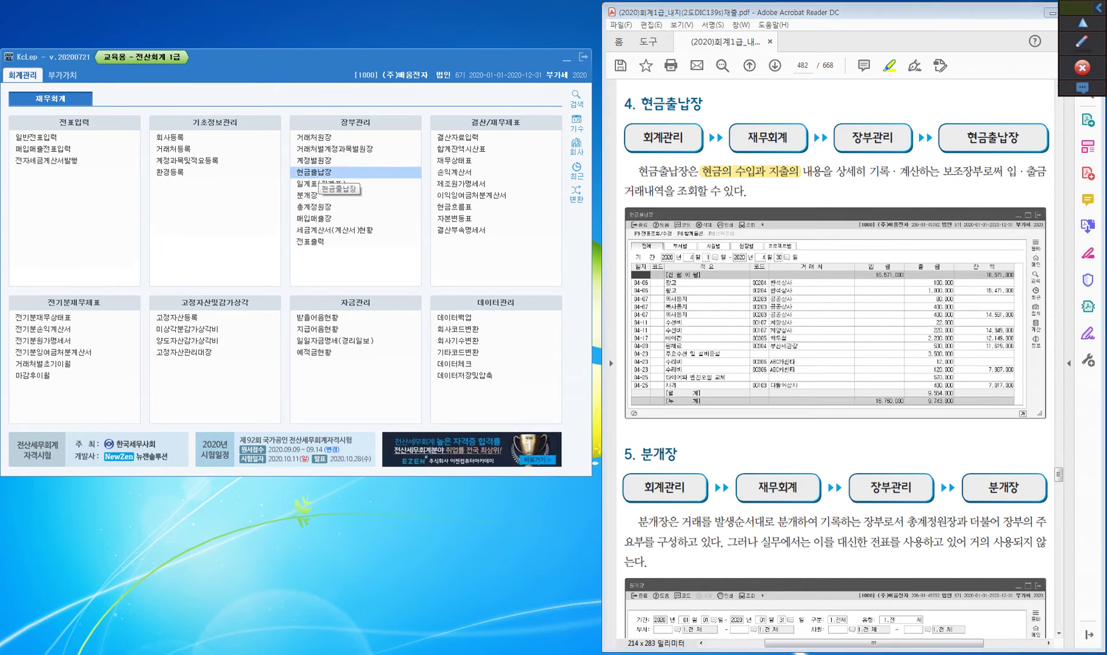
# - Open the 현금출납장 cash book and retrieve its transactions from April 1 to April 30, 2020
pyautogui.click(314, 172)
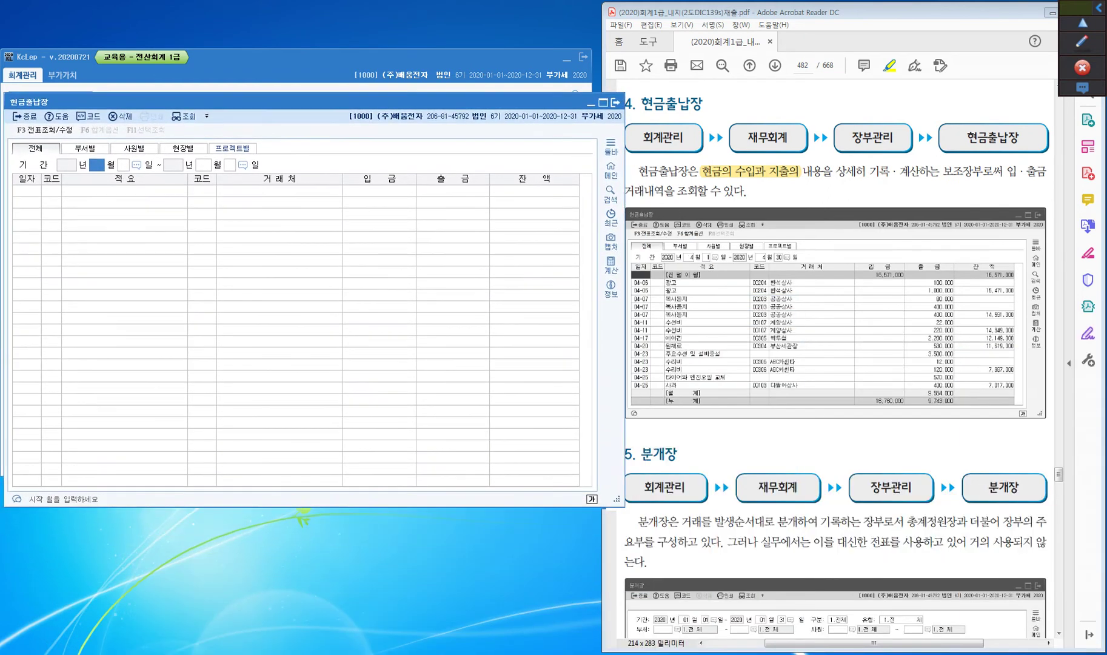
pyautogui.write('4')
pyautogui.press('Return')
pyautogui.write('1')
pyautogui.press('Return')
pyautogui.write('3')
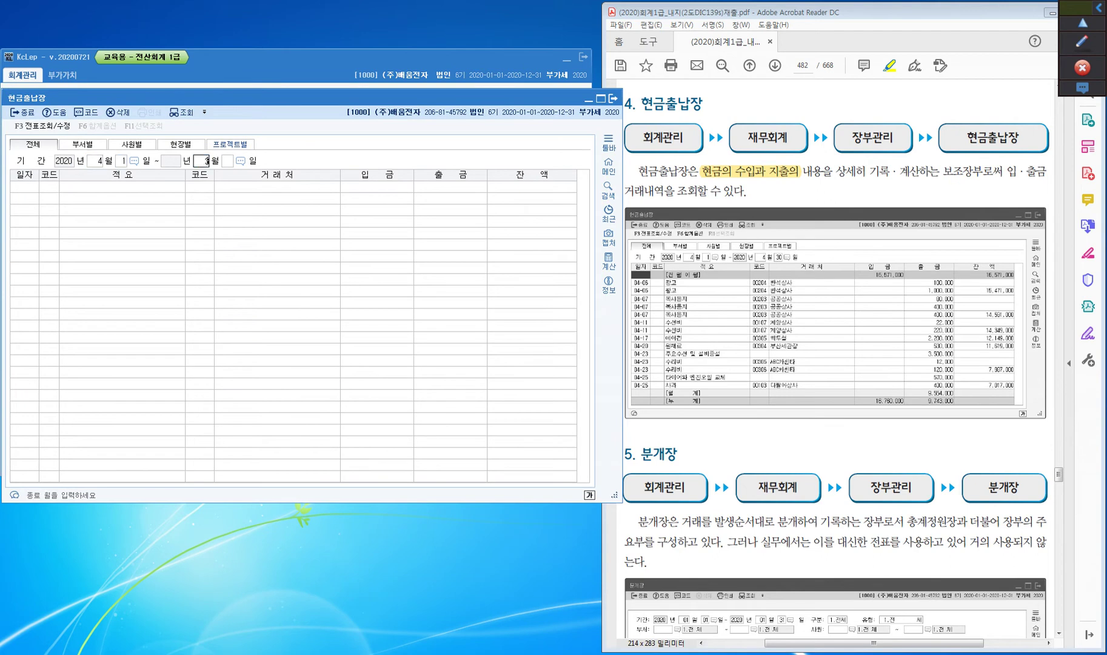
pyautogui.write('4')
pyautogui.press('Return')
pyautogui.press('Return')
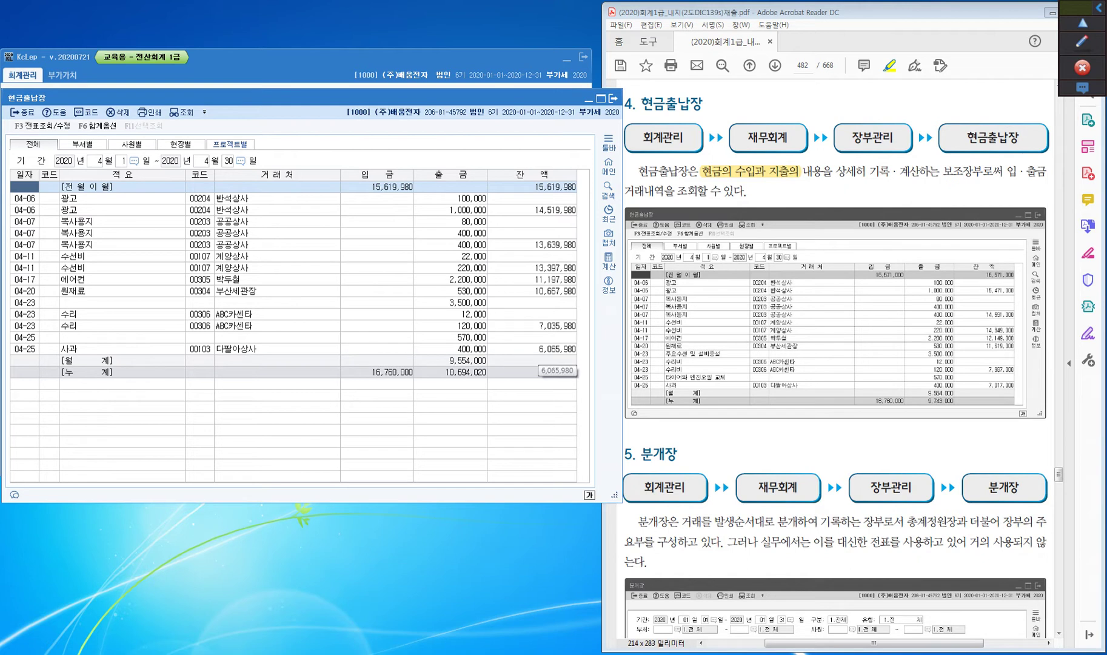
# - Examine the April cash receipts, disbursements, monthly and cumulative totals, and the final balance in the cash book
pyautogui.click(25, 198)
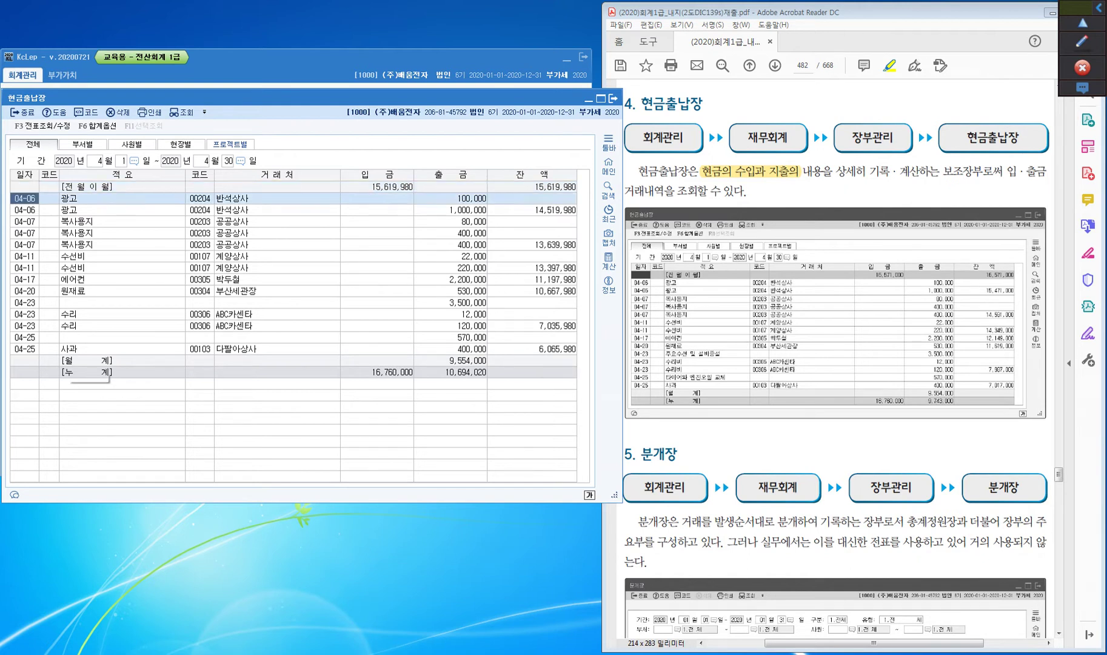
pyautogui.click(73, 360)
pyautogui.click(106, 372)
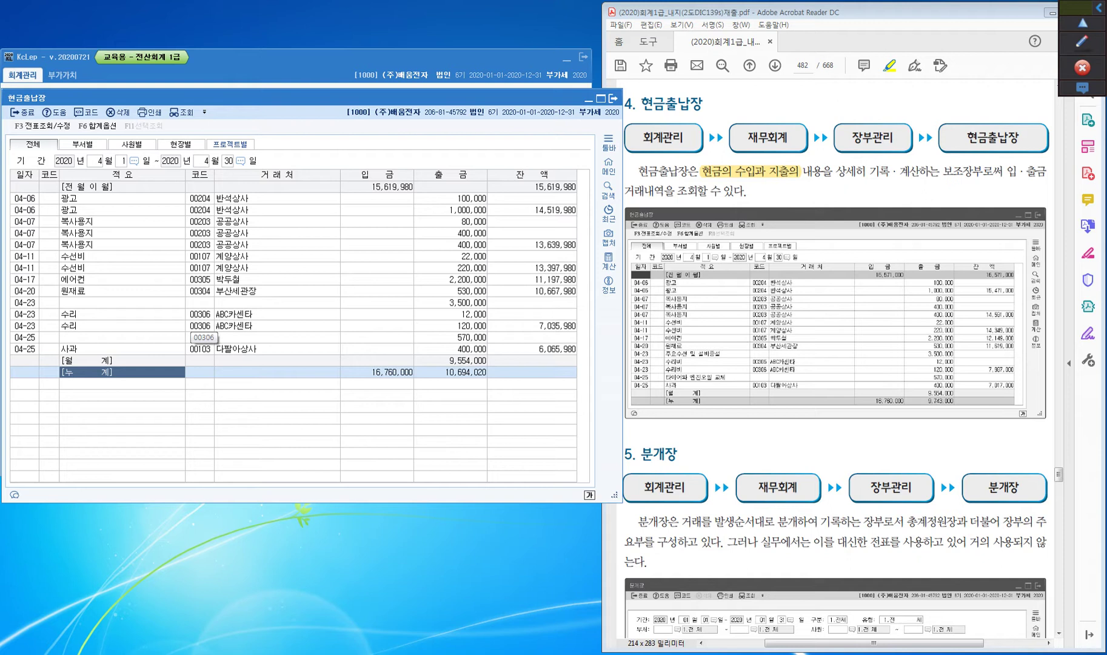
pyautogui.click(376, 198)
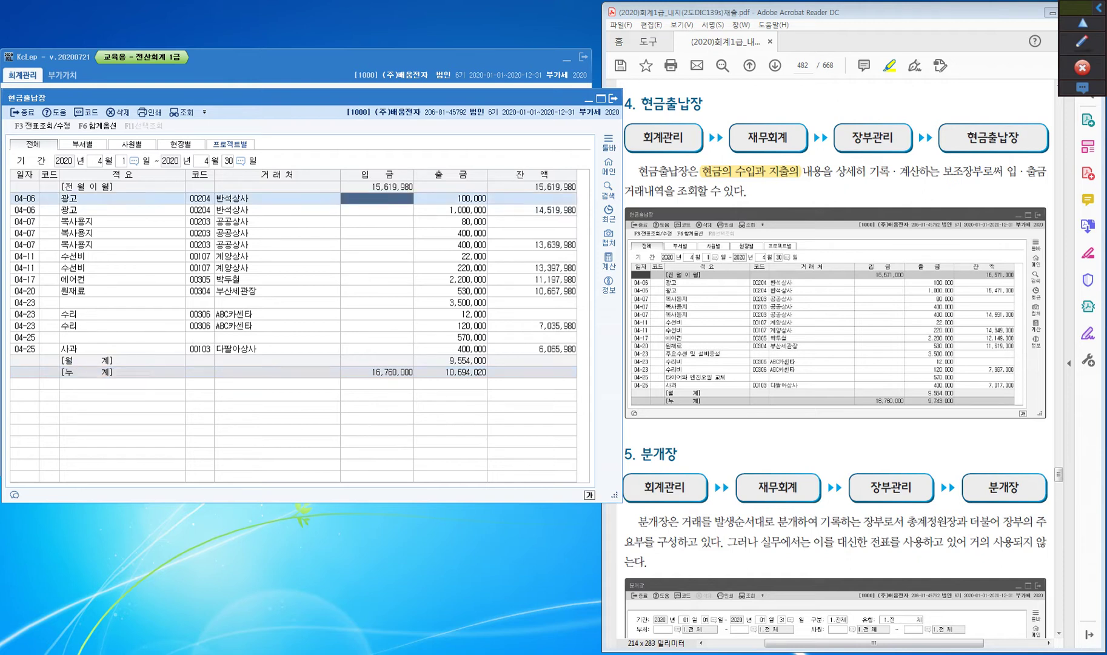
pyautogui.click(377, 360)
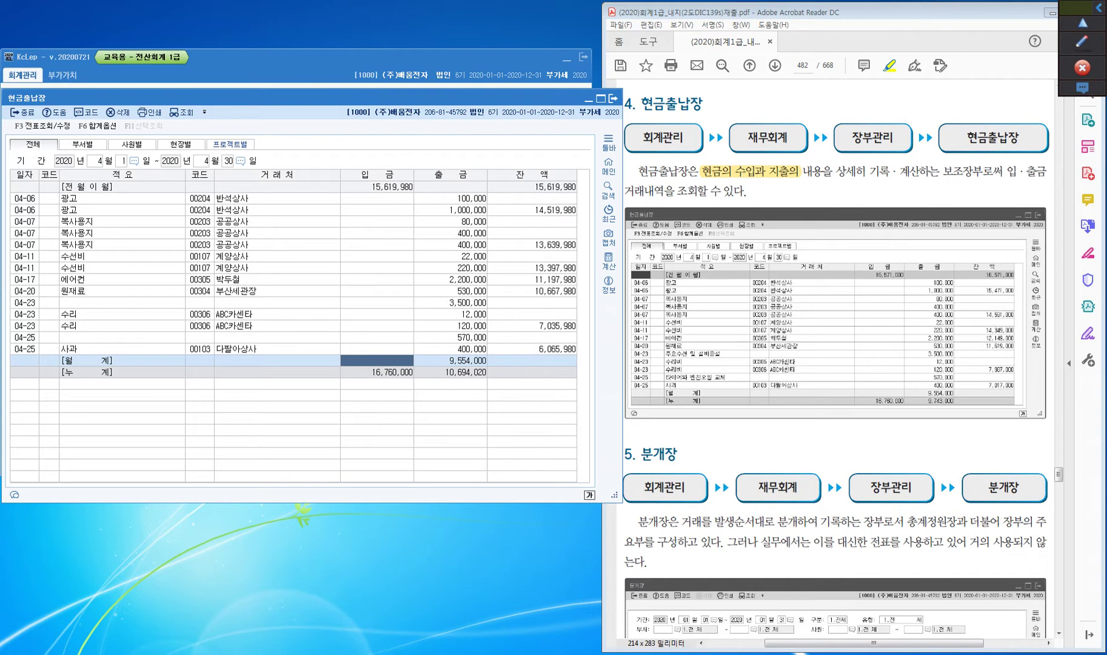
pyautogui.press('ctrl')
pyautogui.click(462, 199)
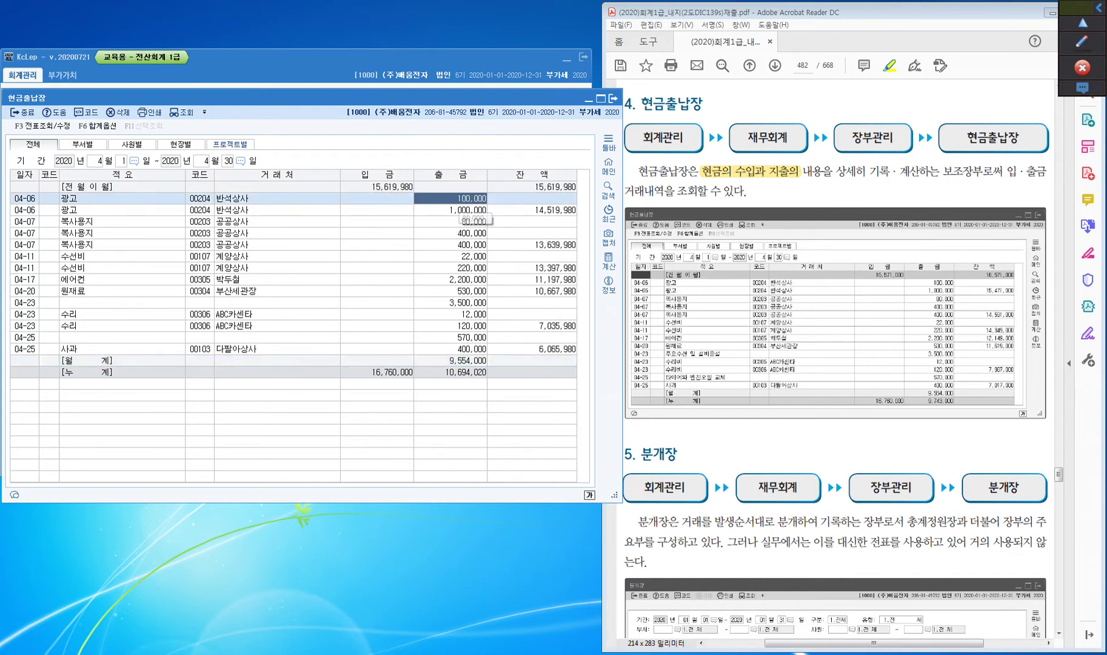
pyautogui.click(461, 360)
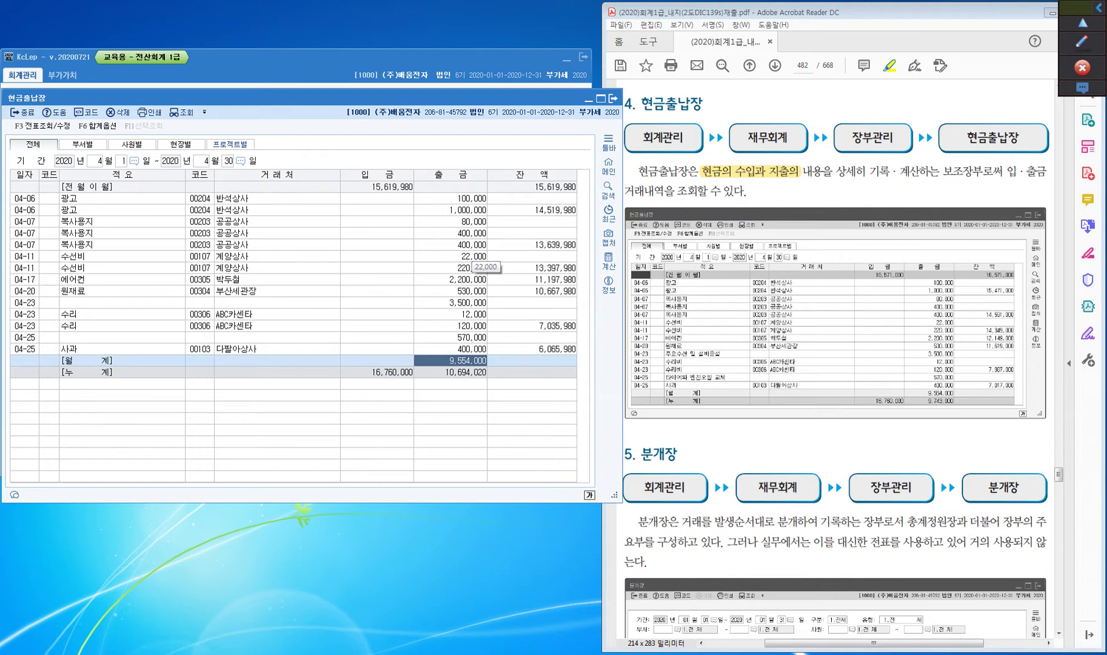
pyautogui.click(531, 348)
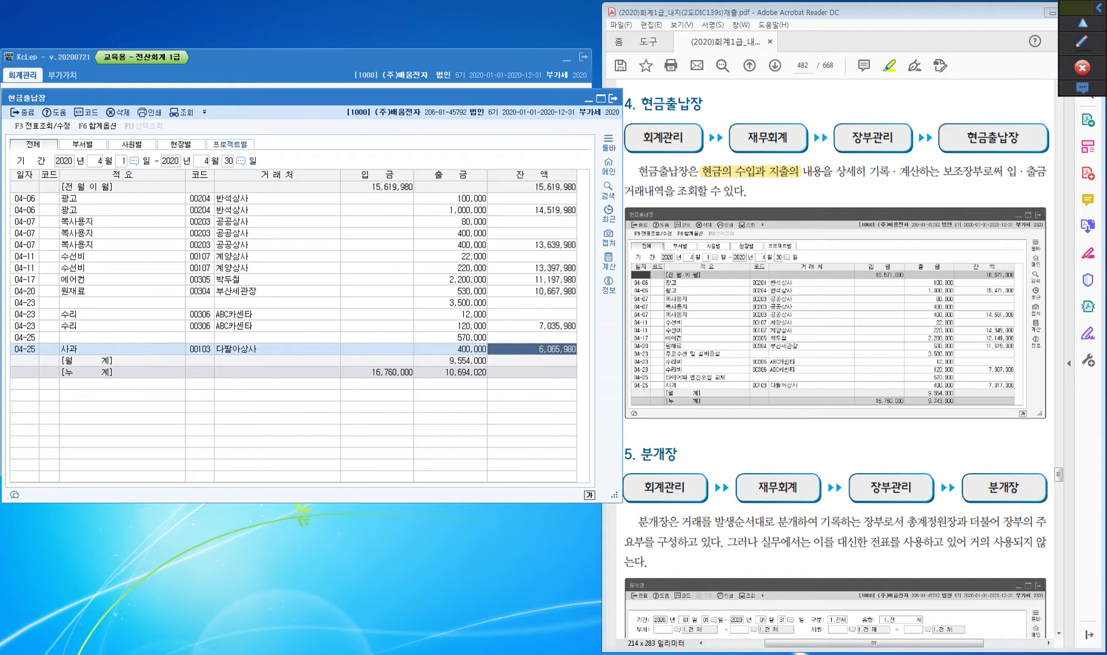
# - Calculate 7,000,000 minus 6,065,980 with the calculator, then close the 현금출납장 cash book
pyautogui.click(608, 261)
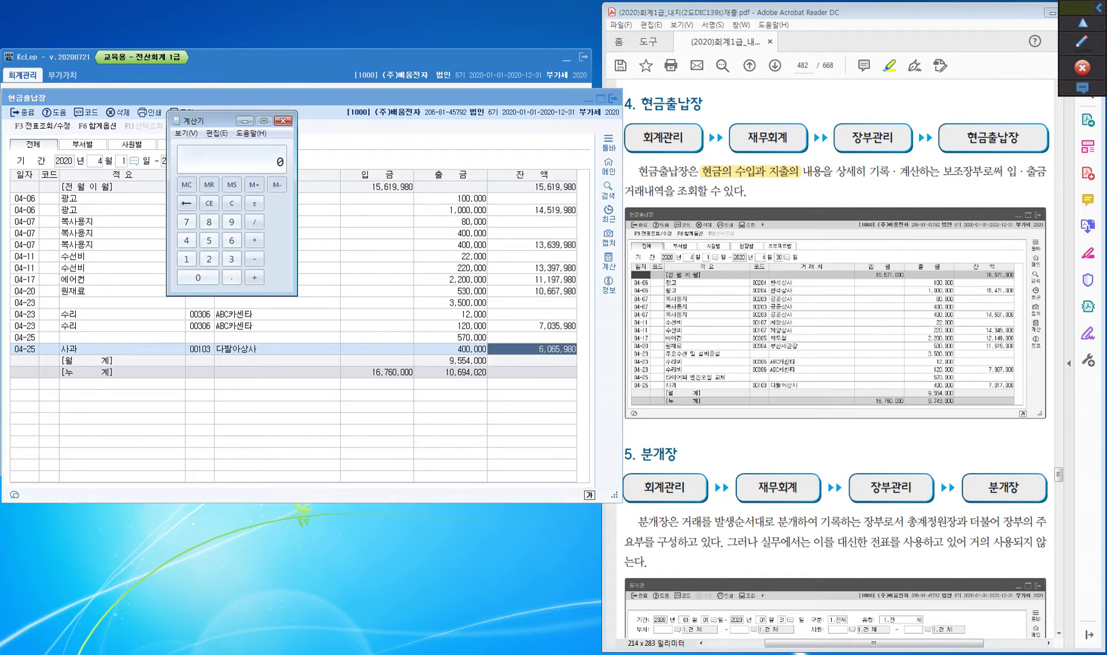
pyautogui.write('7,000,00')
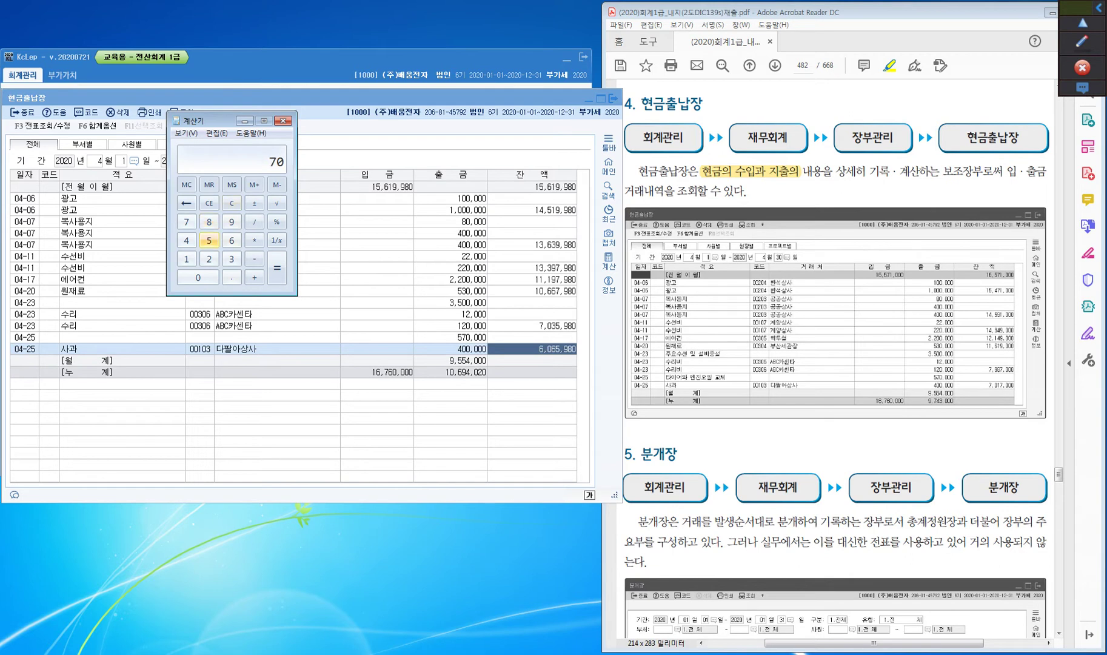
pyautogui.write('0')
pyautogui.press('-')
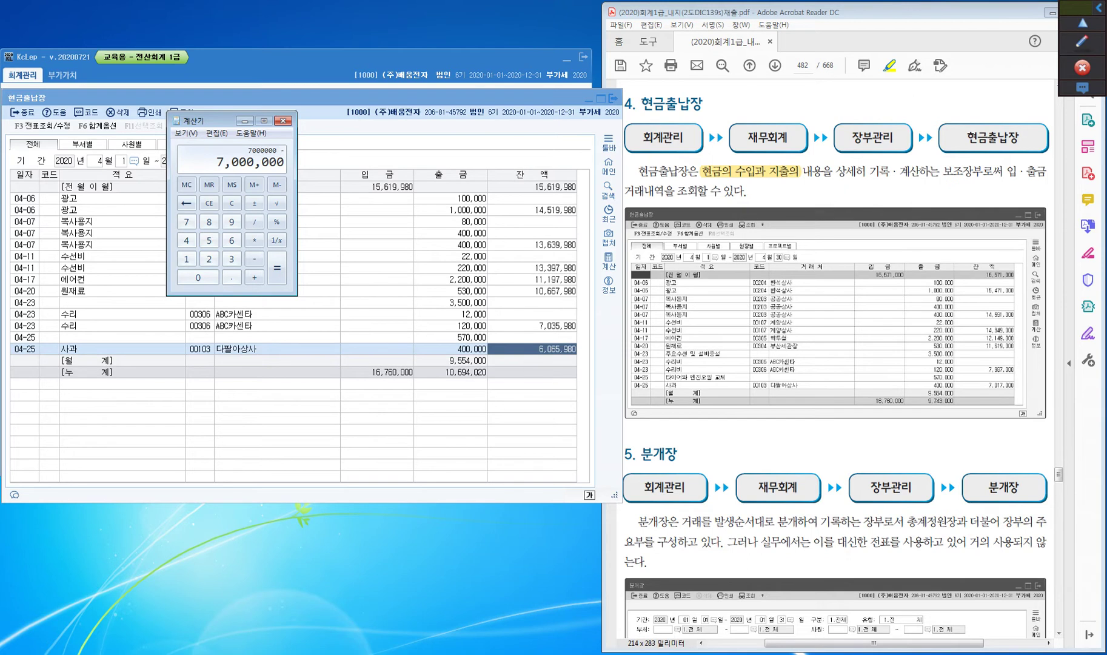
pyautogui.write('6,065,980')
pyautogui.press('Return')
pyautogui.click(209, 202)
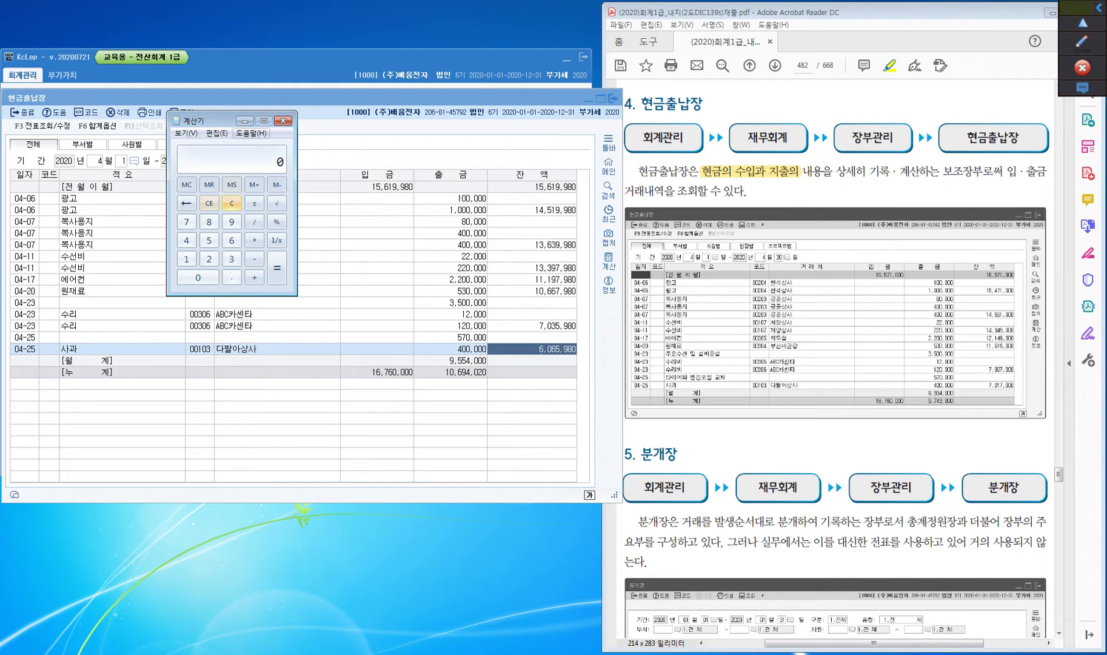
pyautogui.click(245, 120)
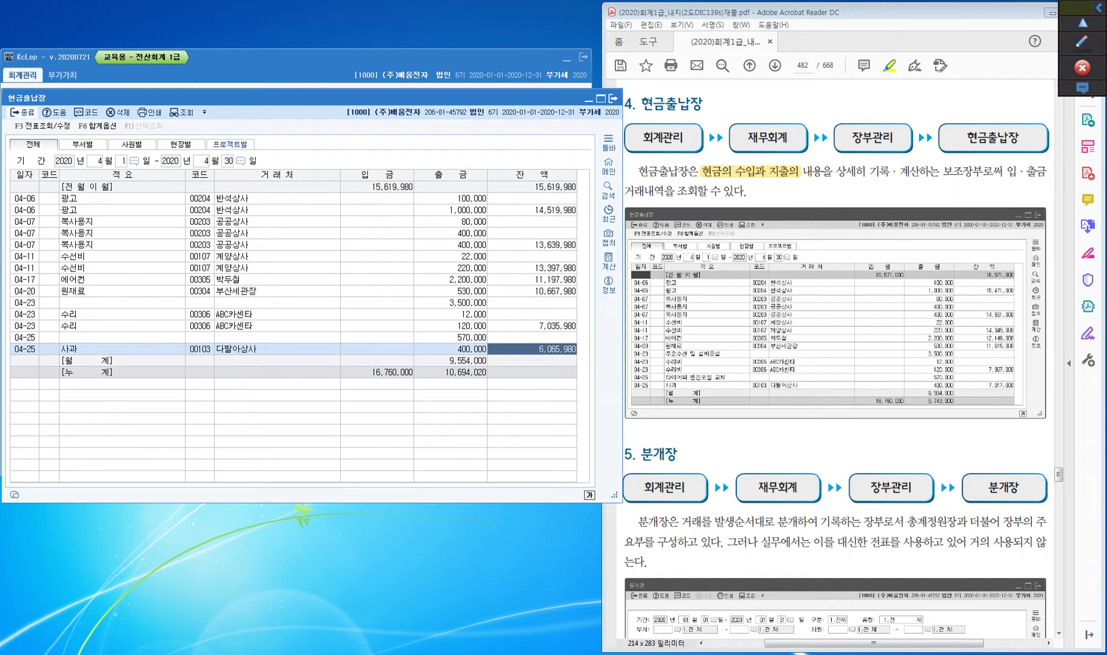
pyautogui.click(23, 113)
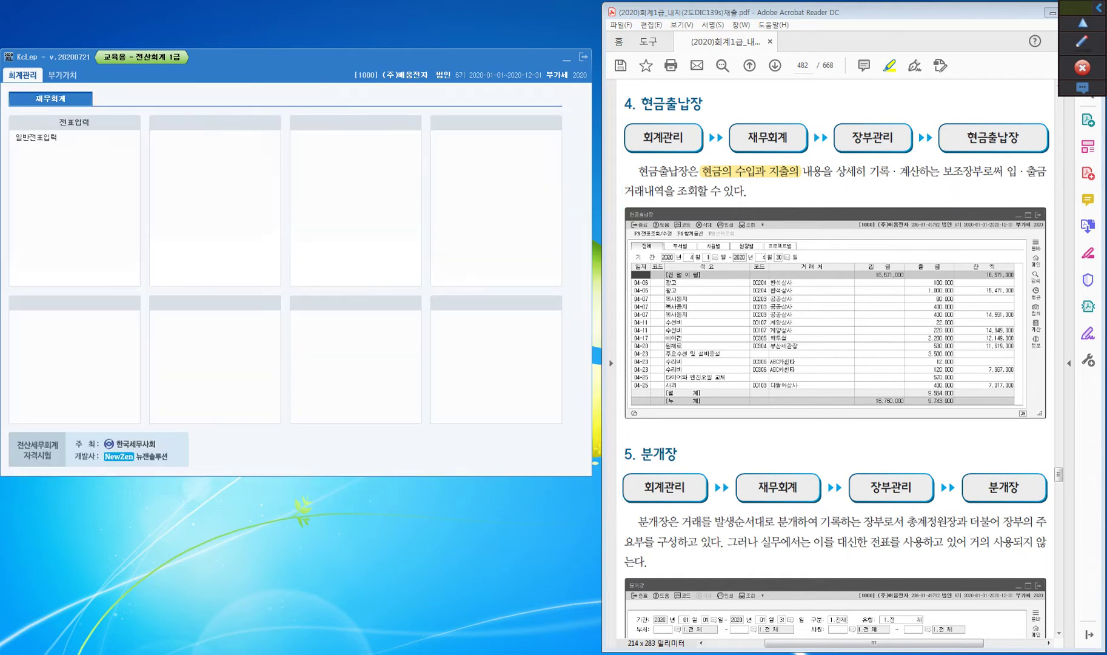
# - Go to section 5 분개장 in the textbook PDF and open the 분개장 journal beside it
pyautogui.scroll(-6, 835, 358)
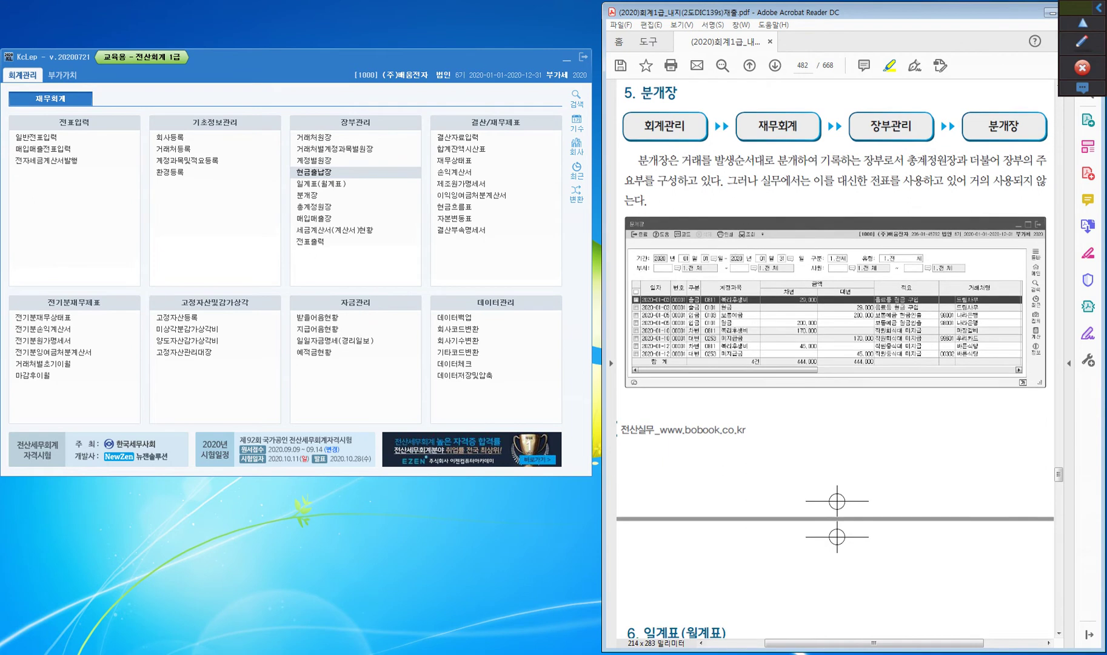
pyautogui.scroll(1, 834, 357)
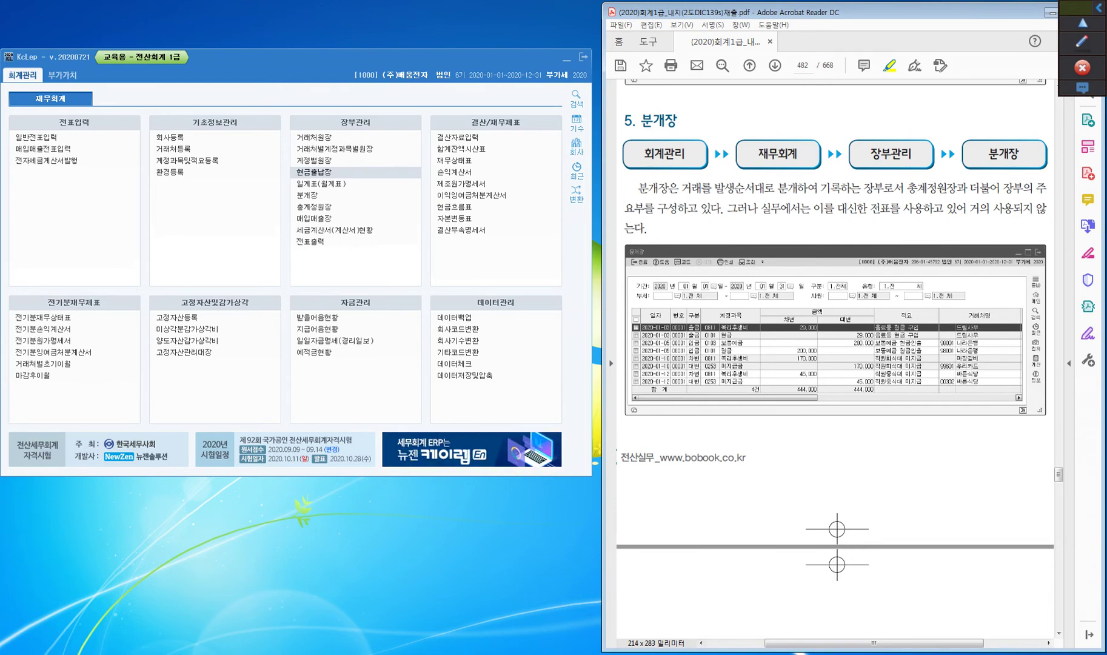
pyautogui.click(60, 151)
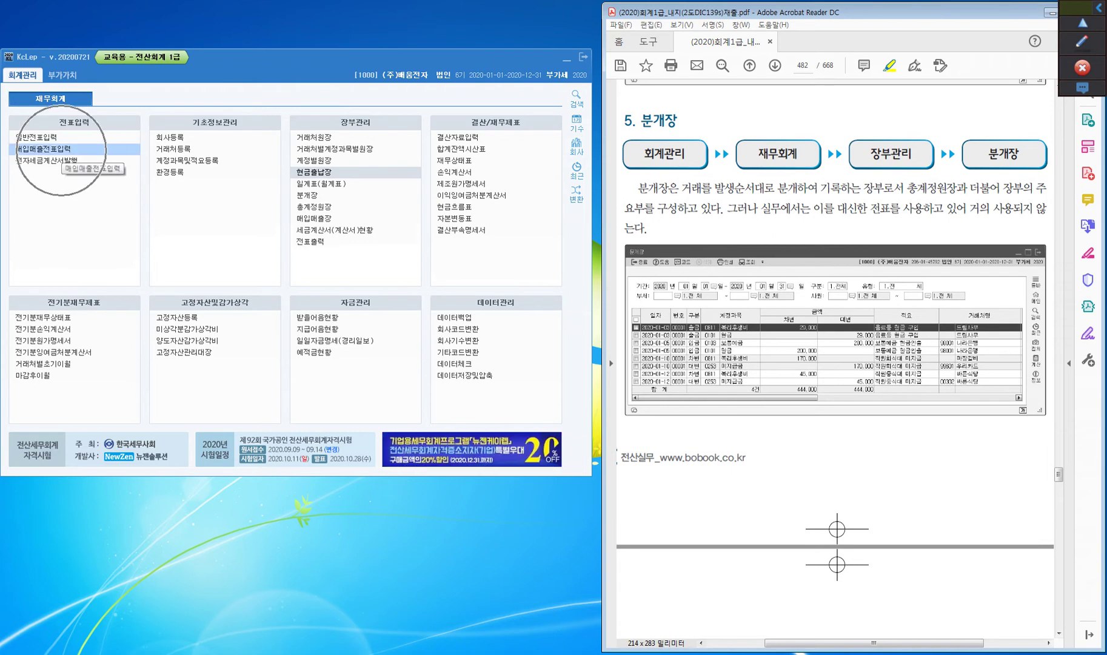
pyautogui.click(307, 242)
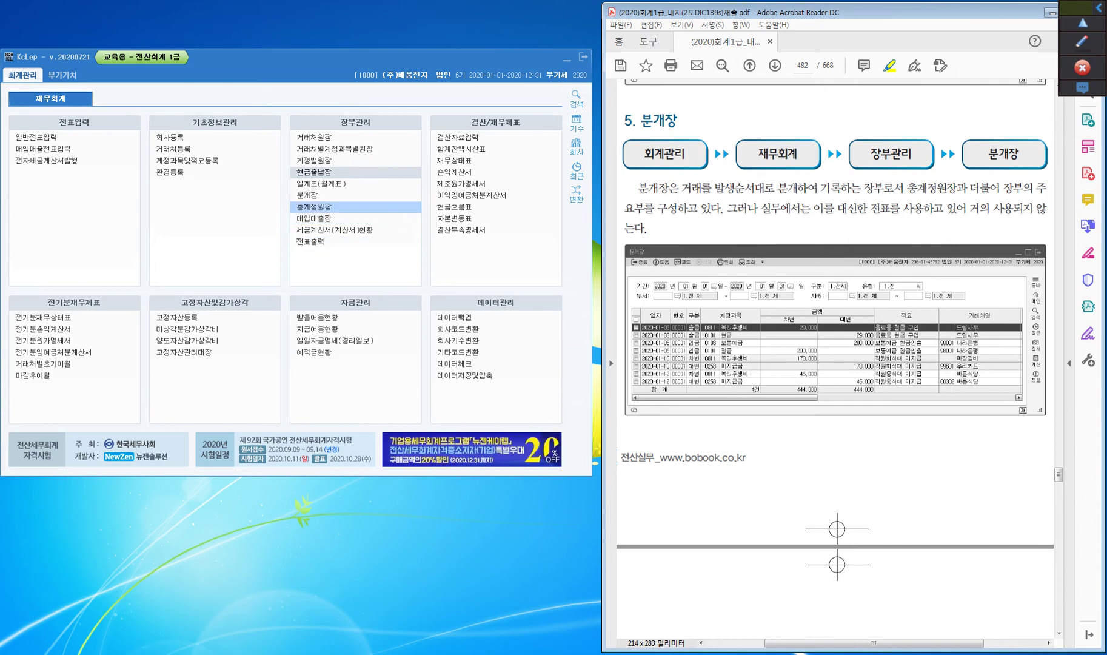
pyautogui.click(307, 195)
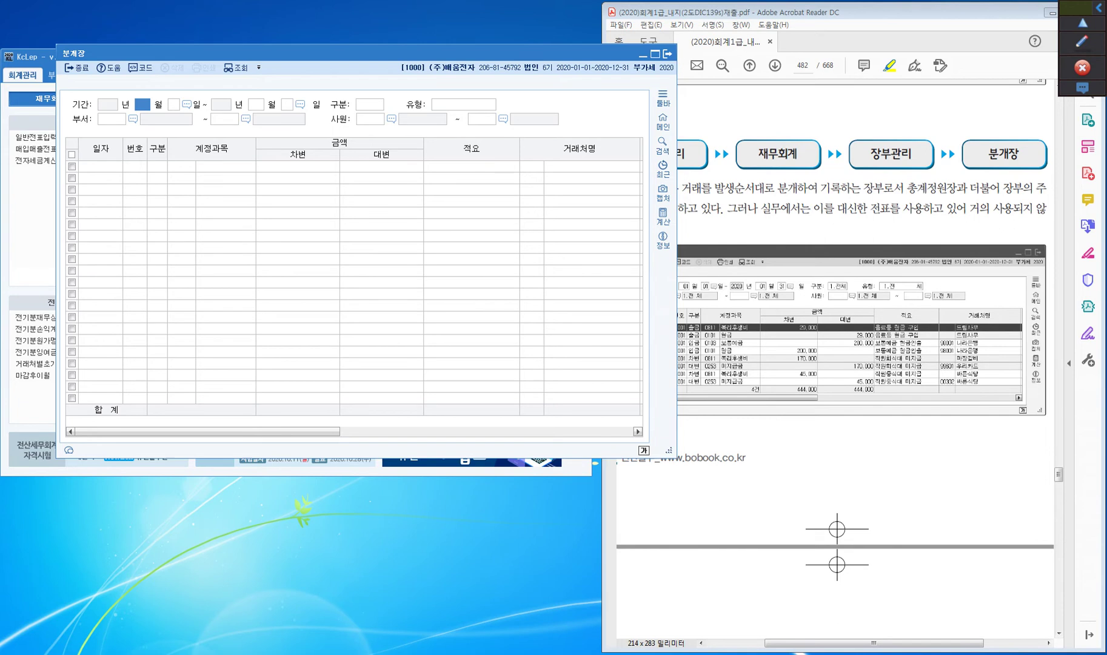
pyautogui.moveTo(339, 54); pyautogui.dragTo(317, 112)
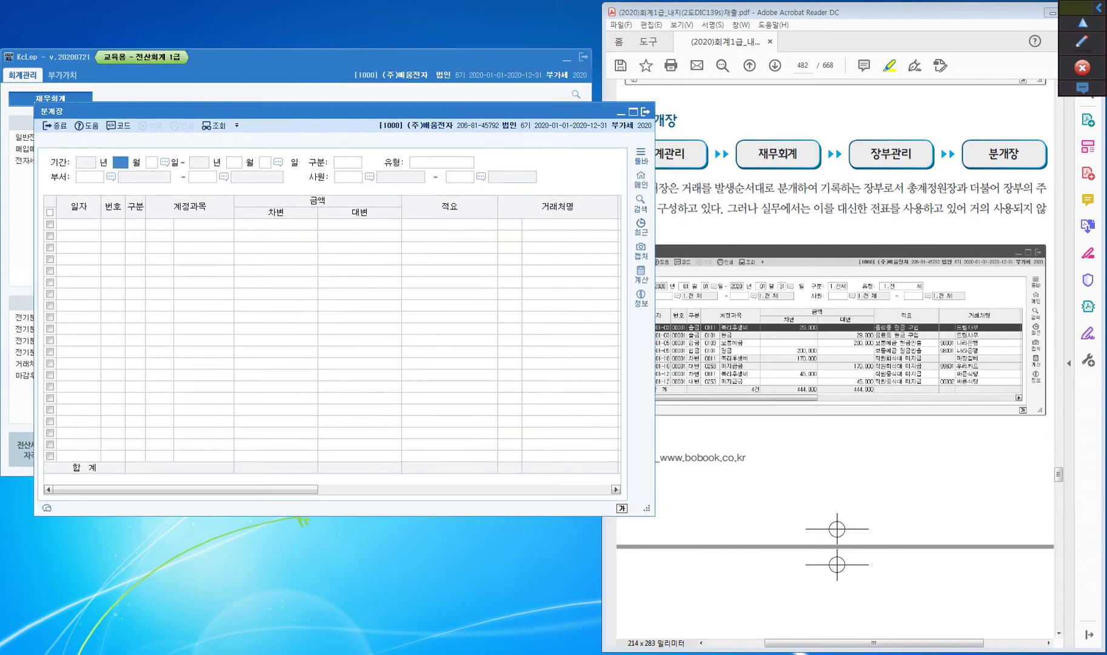
# - Set the 분개장 query period from January 1 to January 31, 2020
pyautogui.write('01')
pyautogui.press('Return')
pyautogui.write('01')
pyautogui.press('Return')
pyautogui.write('01')
pyautogui.press('Return')
pyautogui.press('Return')
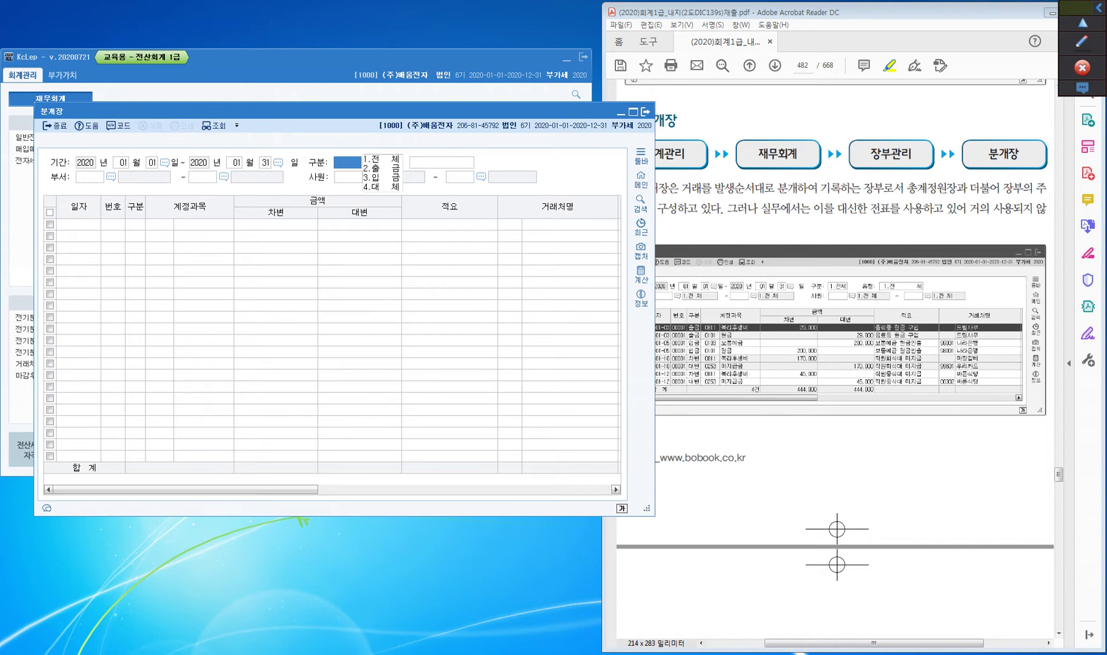
# - Retrieve the journal entries with 구분, 유형, 부서 and 사원 all set to 전체, then close the 분개장
pyautogui.press('Return')
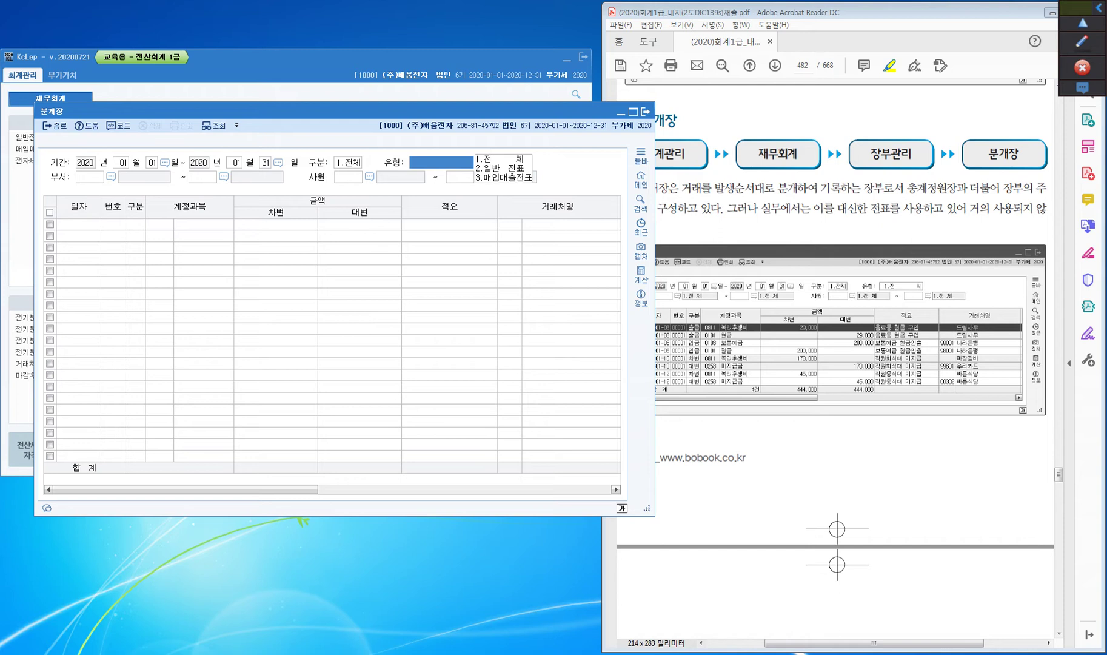
pyautogui.press('Return')
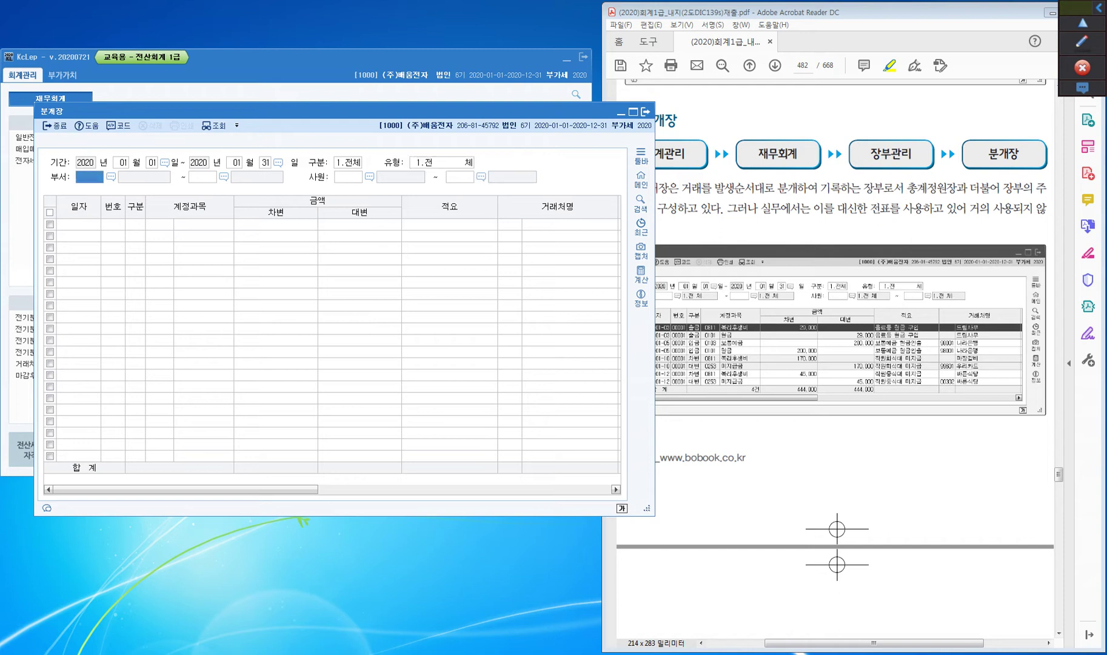
pyautogui.click(201, 176)
pyautogui.press('Return')
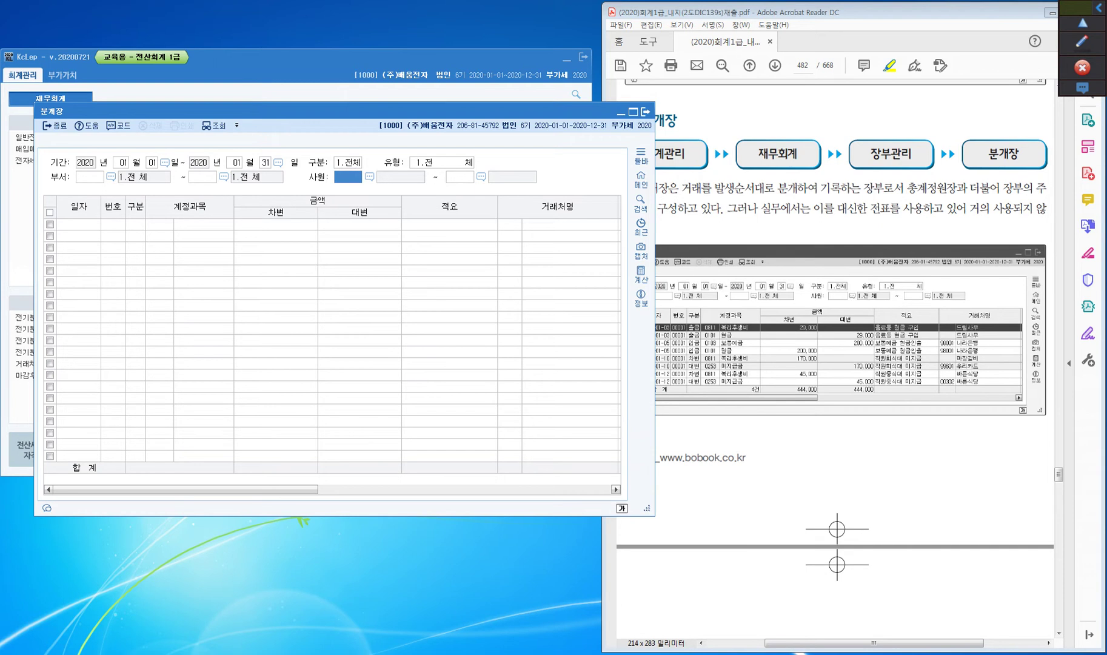
pyautogui.press('Return')
pyautogui.press('Return')
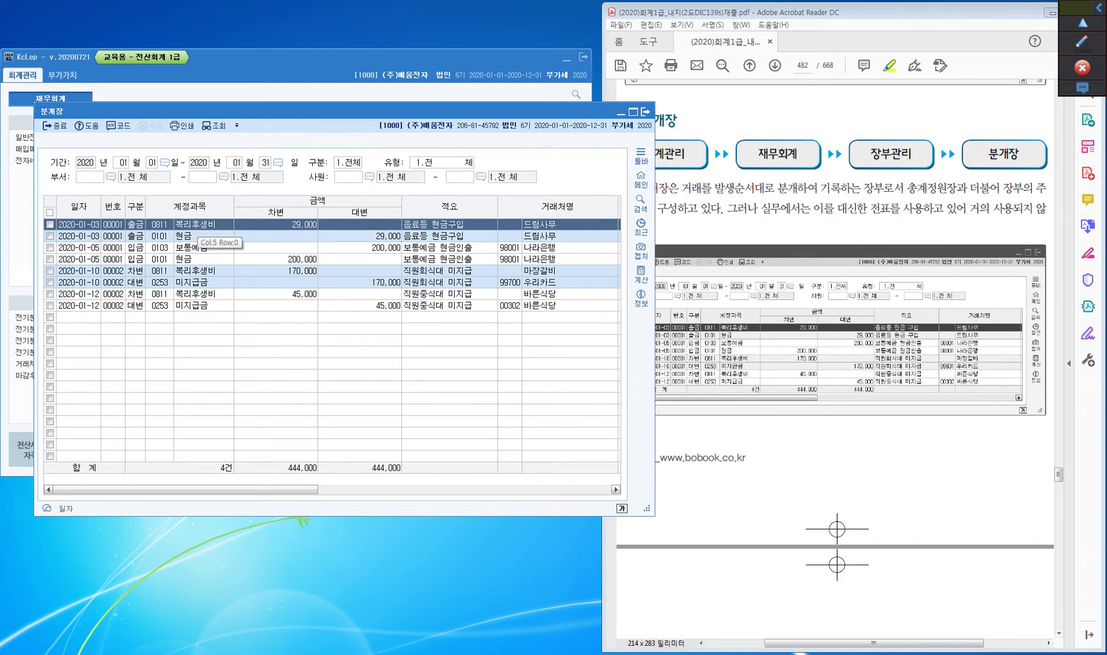
pyautogui.click(282, 223)
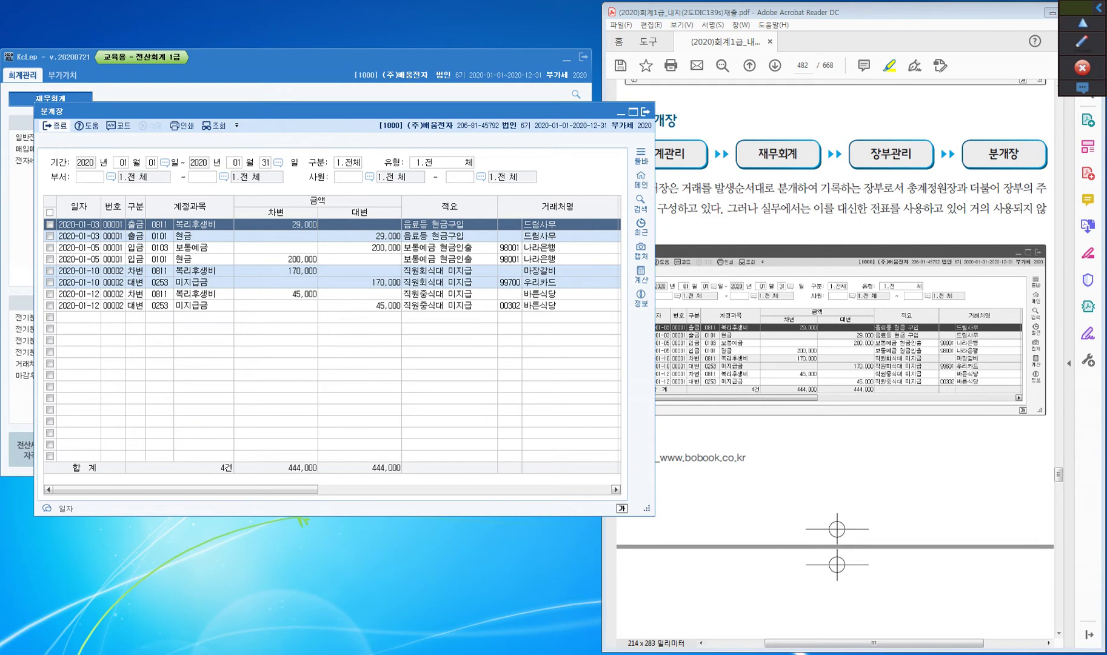
pyautogui.click(54, 125)
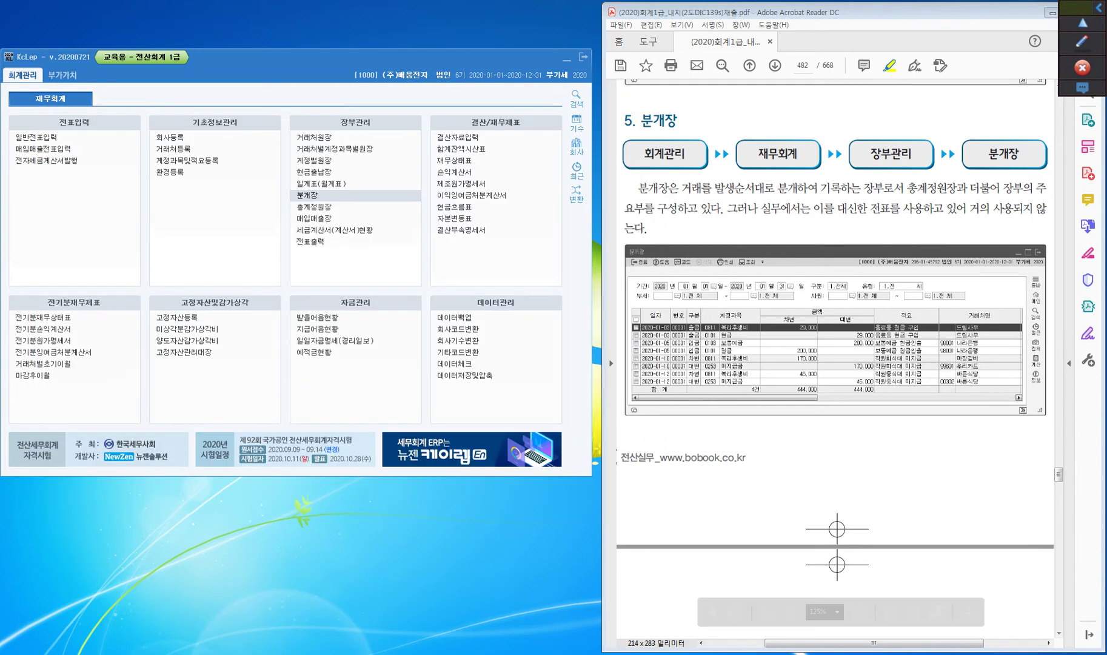
# - Go to section 6 일계표(월계표) in the textbook PDF and open the 일계표(월계표) report beside it
pyautogui.scroll(-5, 836, 364)
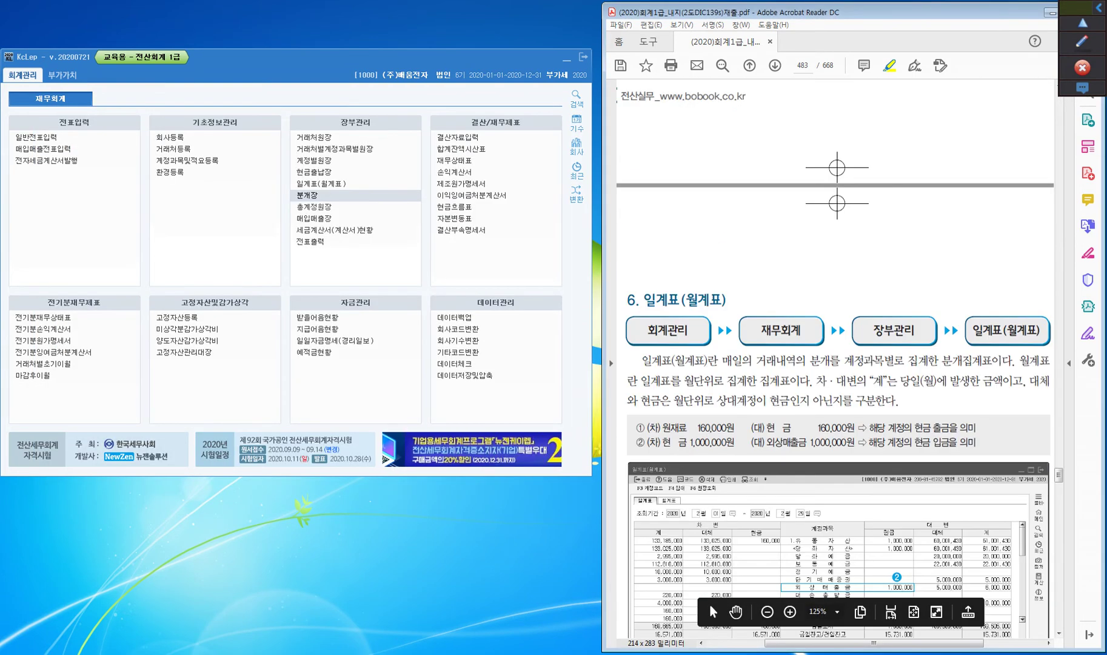
pyautogui.scroll(-5, 836, 364)
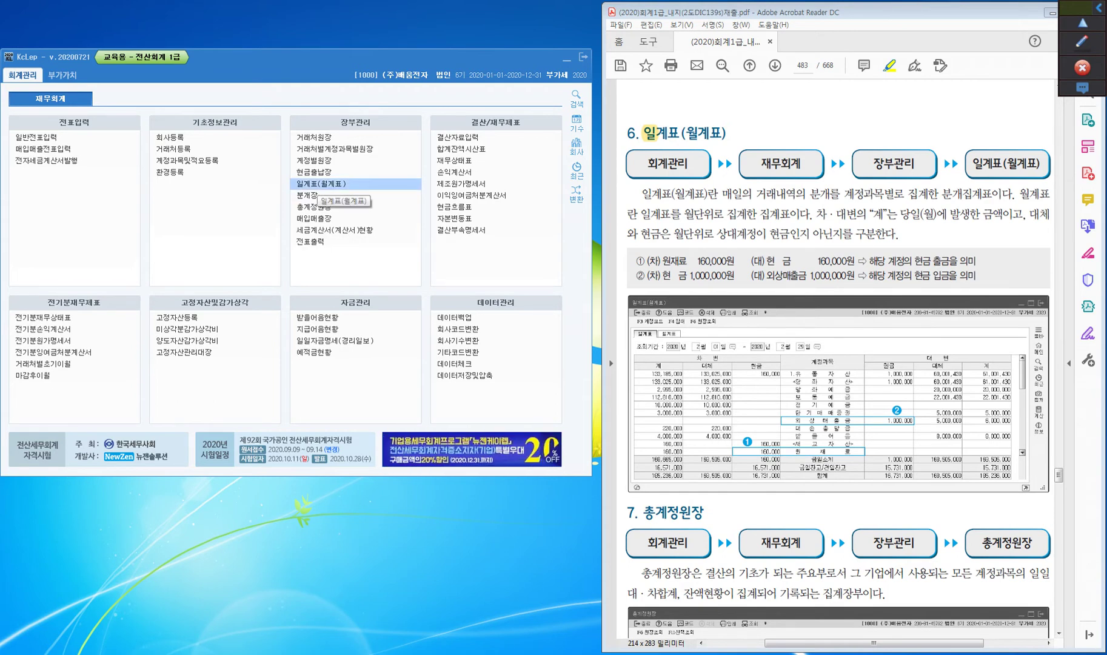
pyautogui.click(317, 185)
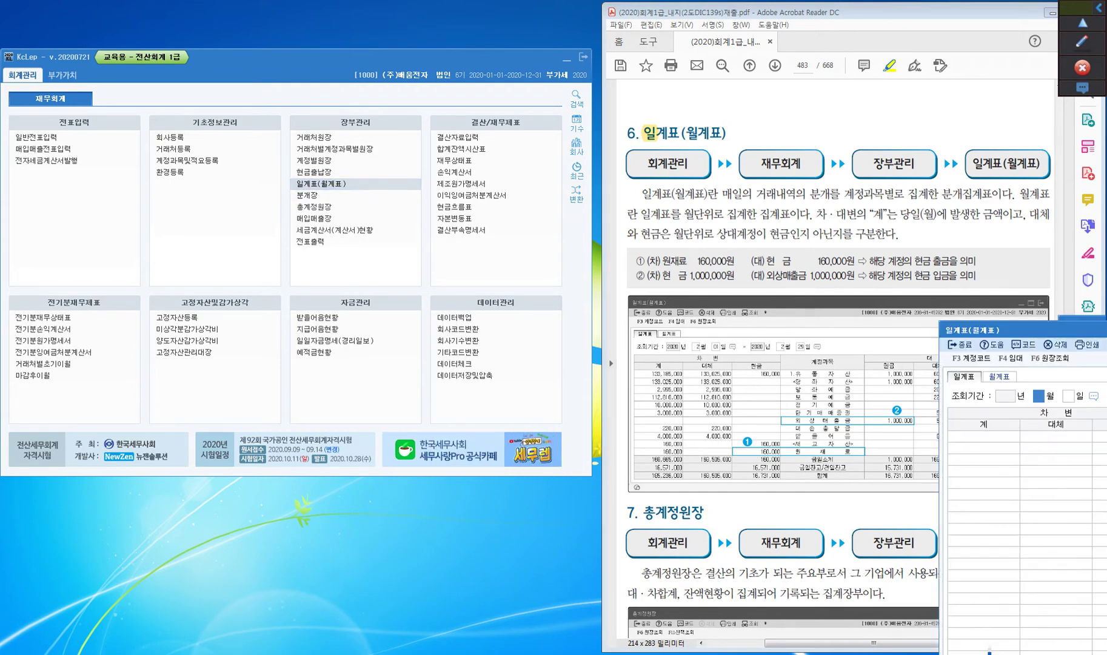
pyautogui.moveTo(242, 221); pyautogui.dragTo(180, 117)
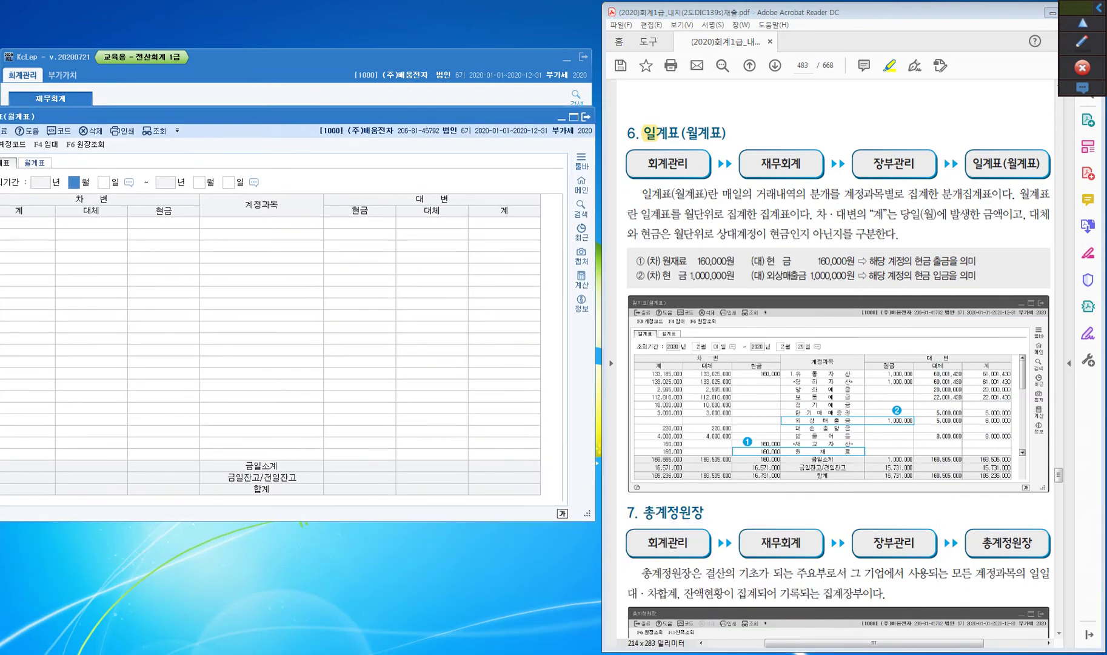
# - Retrieve the 일계표 for February 1 to February 29, 2020, and bring its whole window into view
pyautogui.write('1')
pyautogui.press('Return')
pyautogui.click(73, 182)
pyautogui.write('2')
pyautogui.press('Return')
pyautogui.write('1')
pyautogui.press('Return')
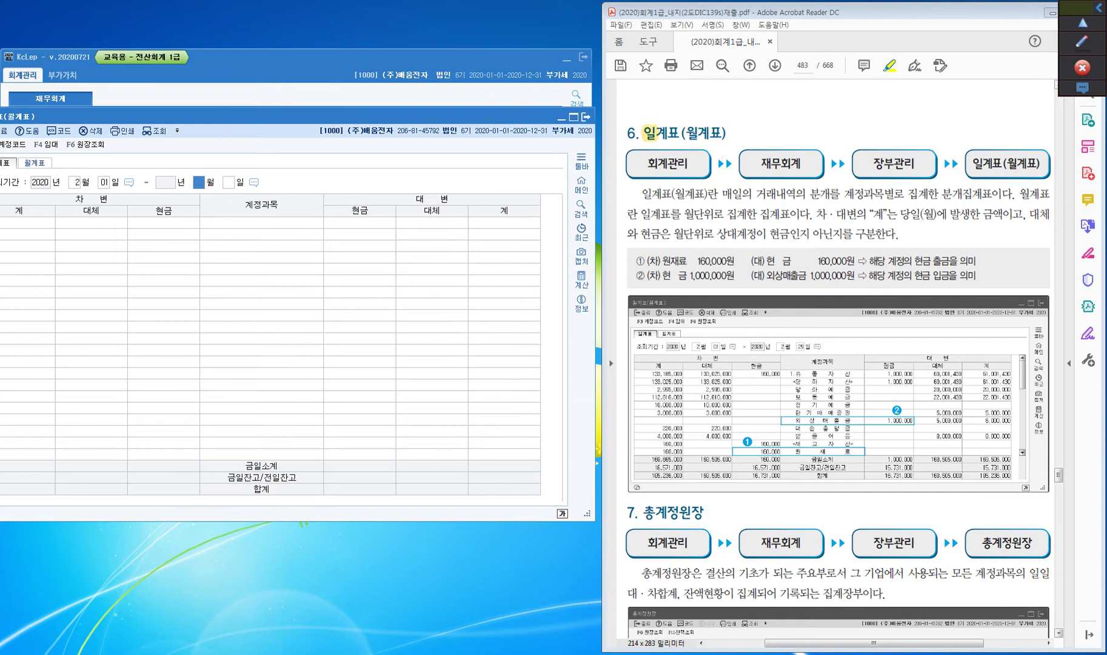
pyautogui.write('3')
pyautogui.press('BackSpace')
pyautogui.write('2')
pyautogui.press('Return')
pyautogui.press('Return')
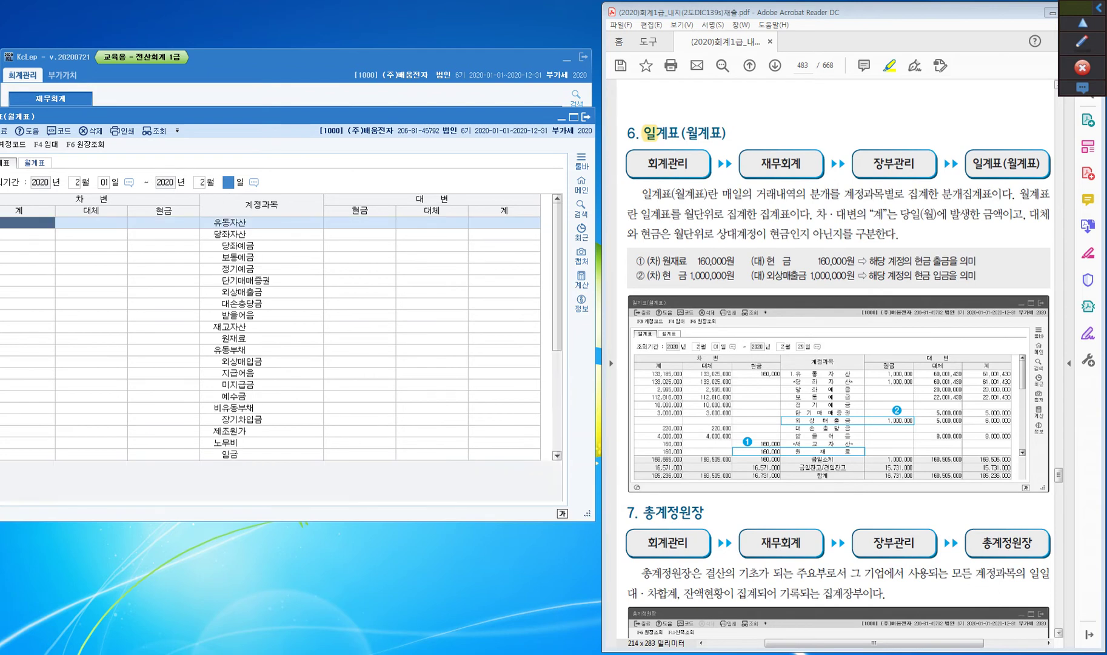
pyautogui.moveTo(291, 116); pyautogui.dragTo(318, 116)
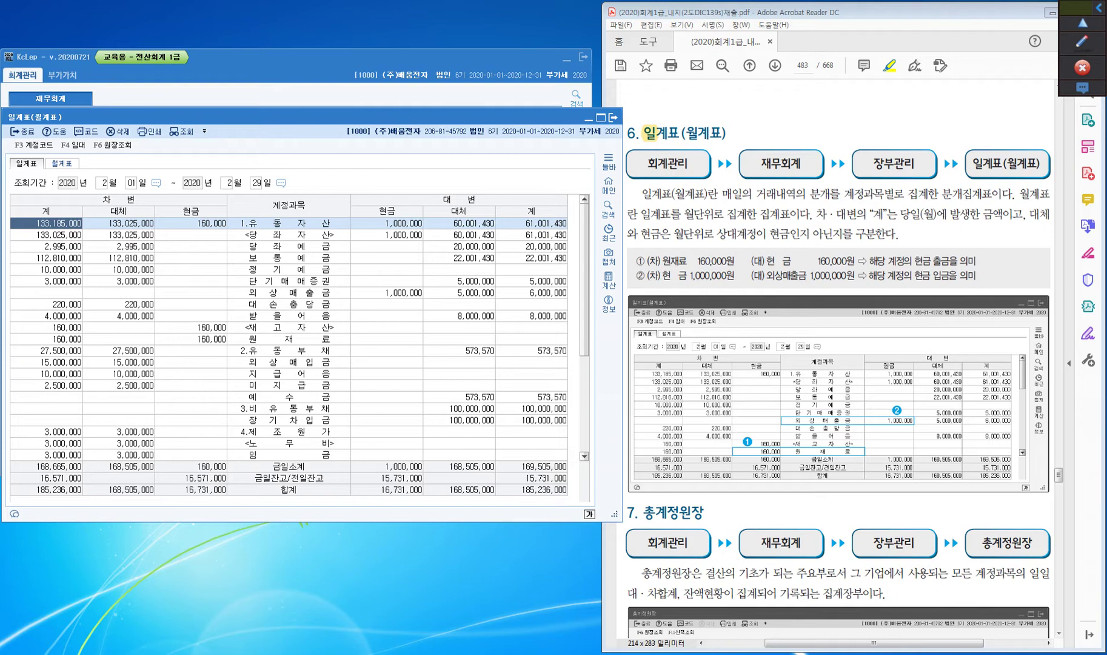
# - Switch to the 월계표 and retrieve the monthly totals from February to February 2020
pyautogui.click(62, 163)
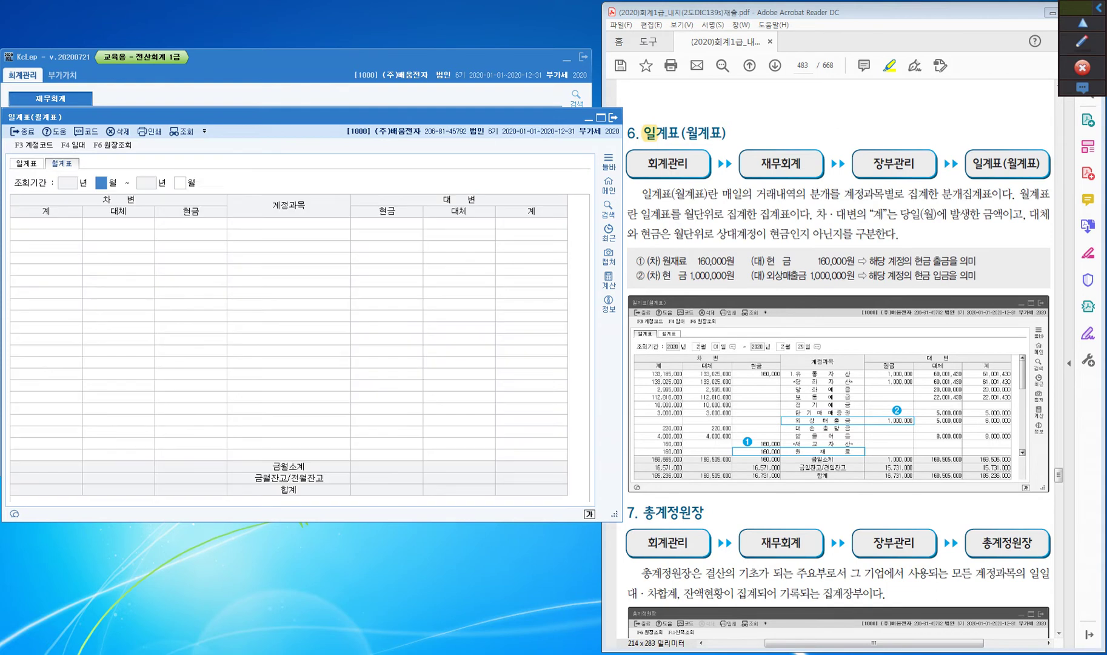
pyautogui.write('2')
pyautogui.press('Return')
pyautogui.write('2')
pyautogui.press('Return')
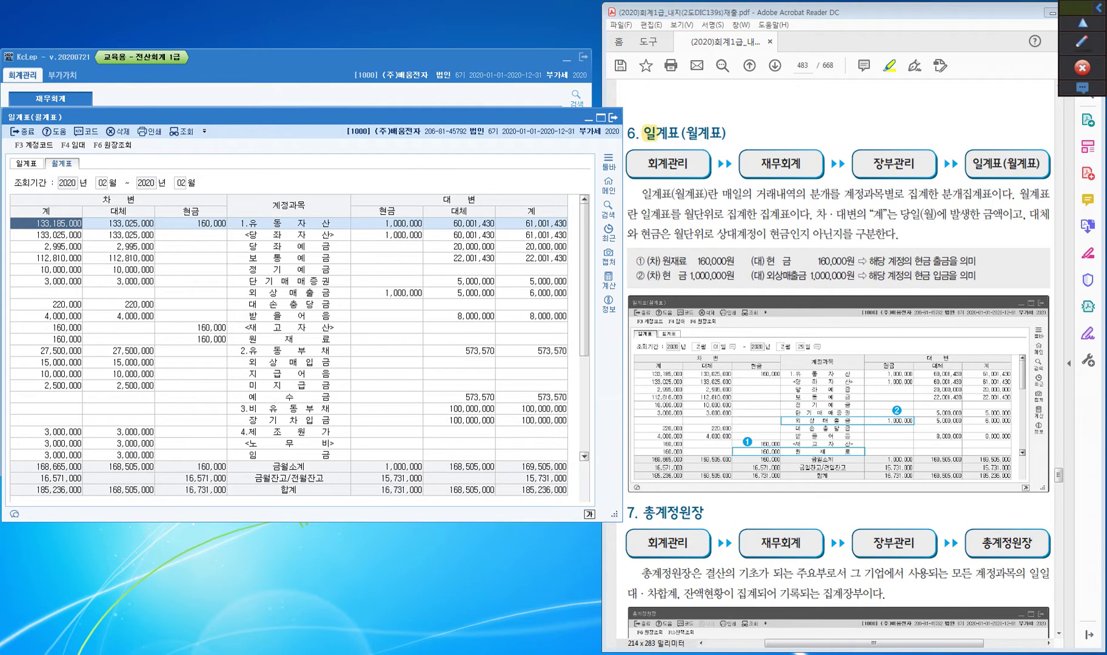
pyautogui.click(182, 185)
# - Mark the textbook's example entry ① (차) 원재료 160,000원 (대) 현금 160,000원 with the green highlighter
pyautogui.click(1078, 35)
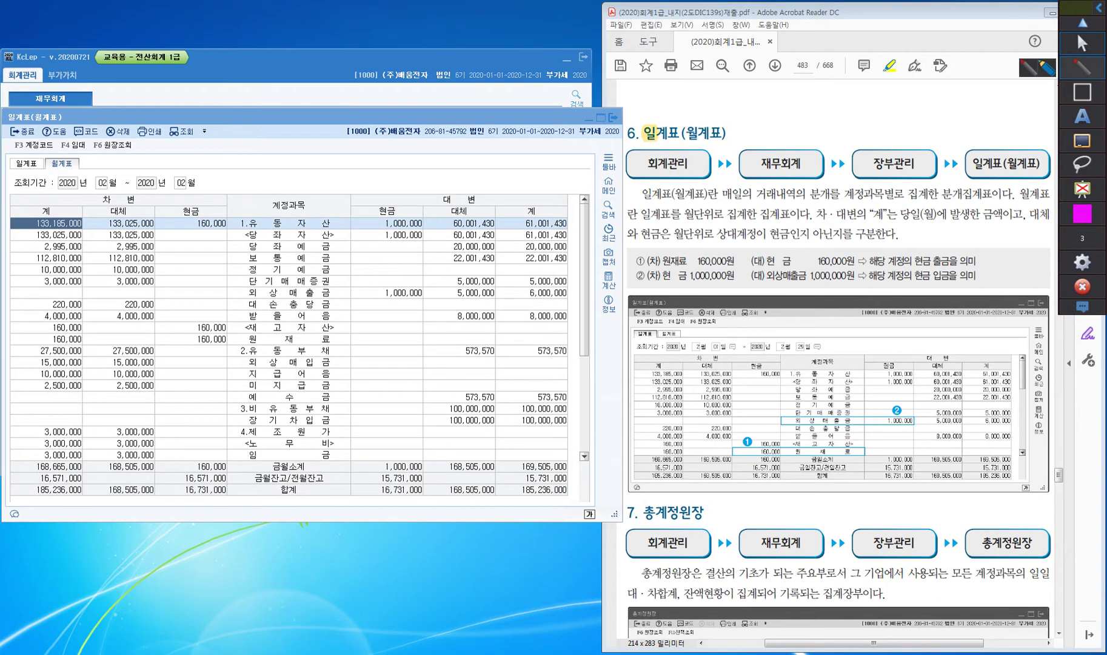
pyautogui.click(1047, 66)
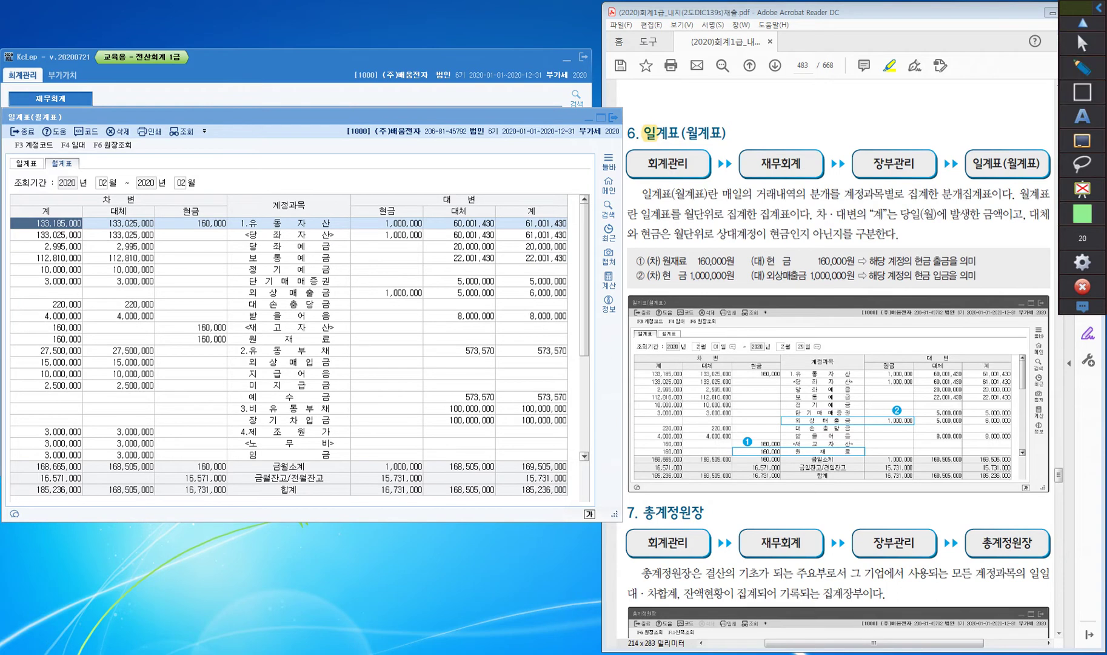
pyautogui.moveTo(632, 260); pyautogui.dragTo(842, 261)
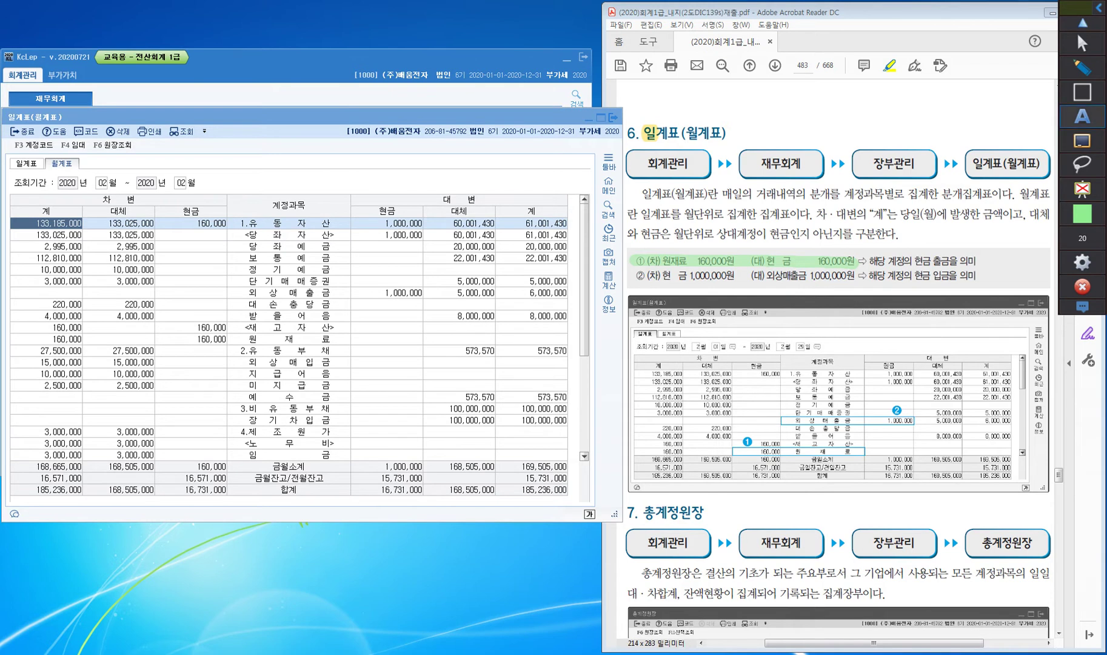
# - Draw magenta rectangles around the 차변 and 대변 현금 headings and the 원재료 cash amount in the 월계표
pyautogui.click(1082, 67)
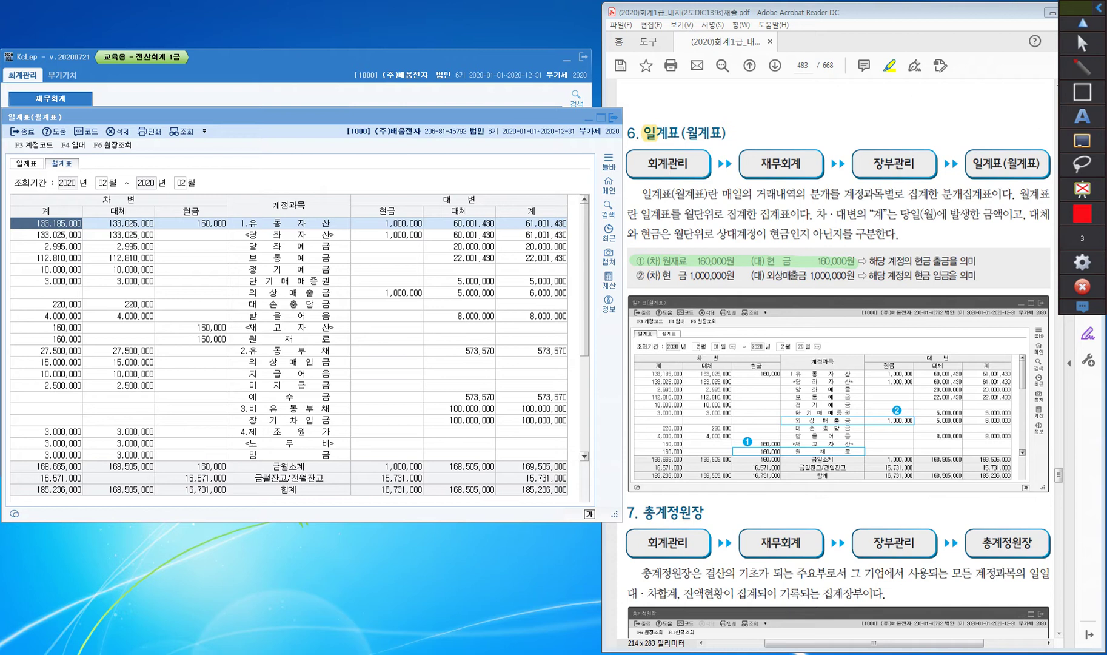
pyautogui.click(1082, 92)
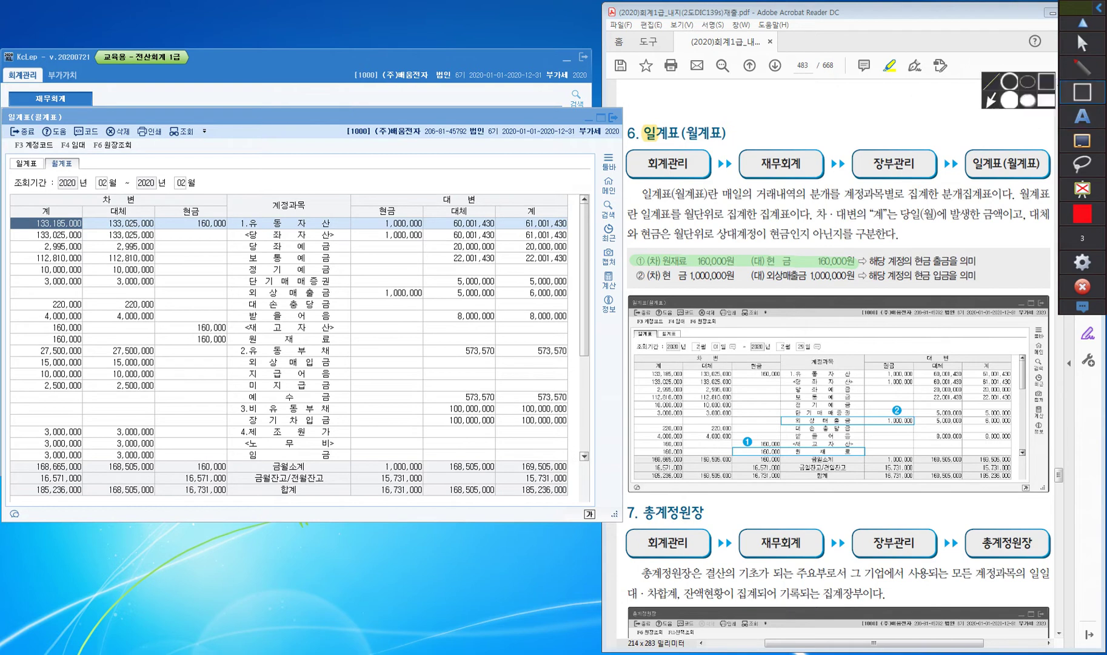
pyautogui.moveTo(153, 201); pyautogui.dragTo(229, 218)
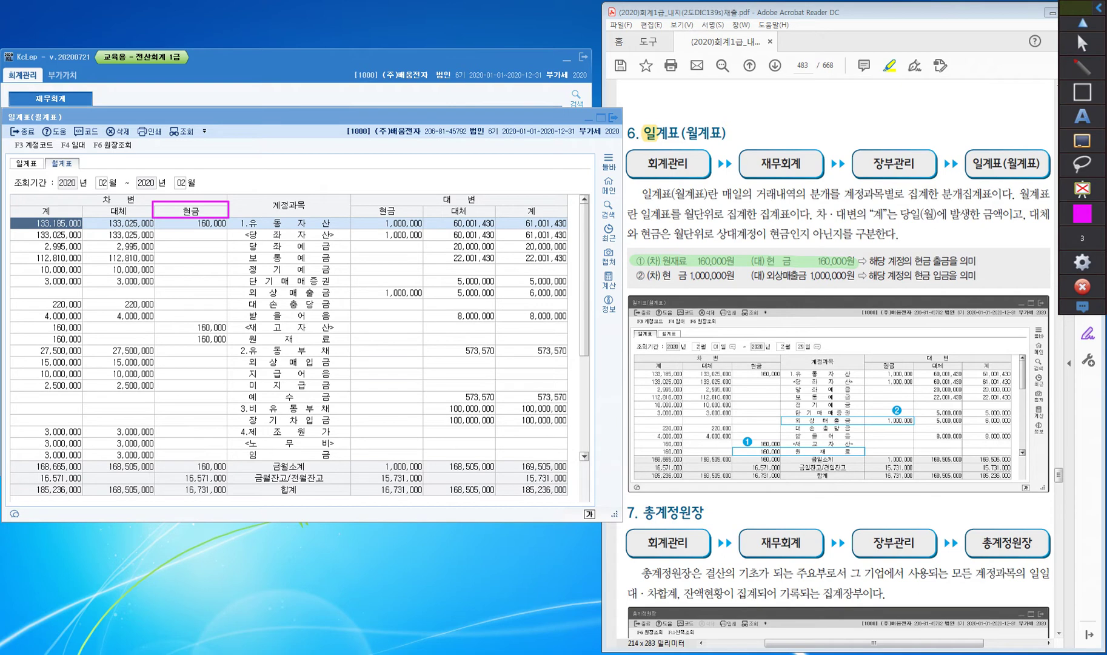
pyautogui.moveTo(350, 198); pyautogui.dragTo(425, 217)
pyautogui.moveTo(150, 333); pyautogui.dragTo(351, 346)
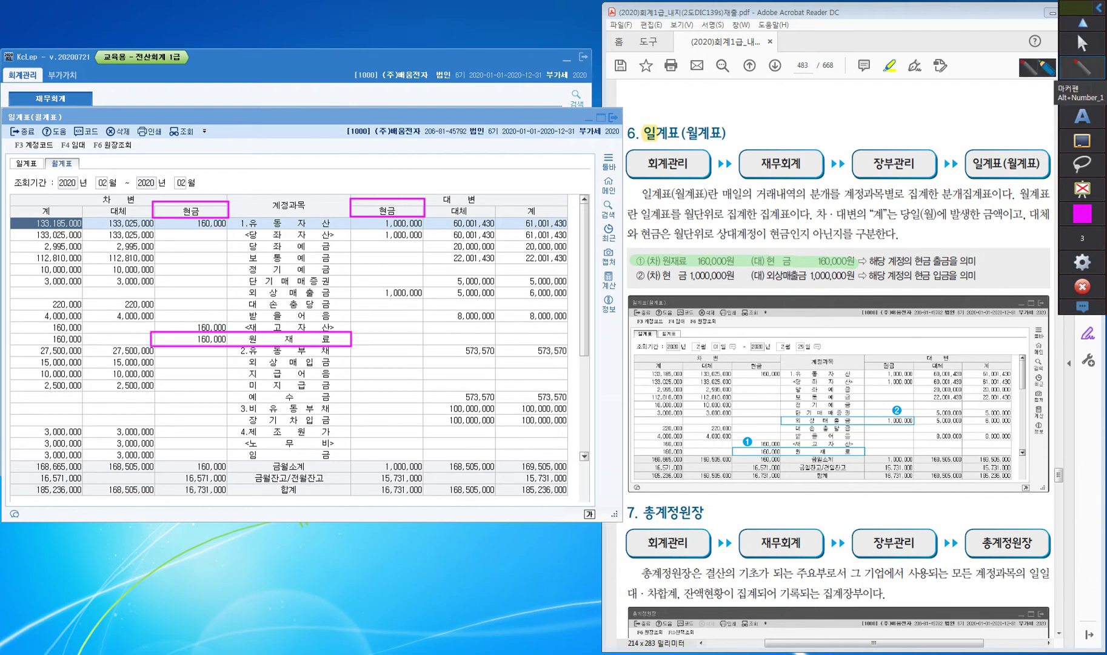
# - Handwrite 출금=지출 in red above the 차변 현금 heading and 입금=수입 above the 대변 현금 heading
pyautogui.click(1082, 67)
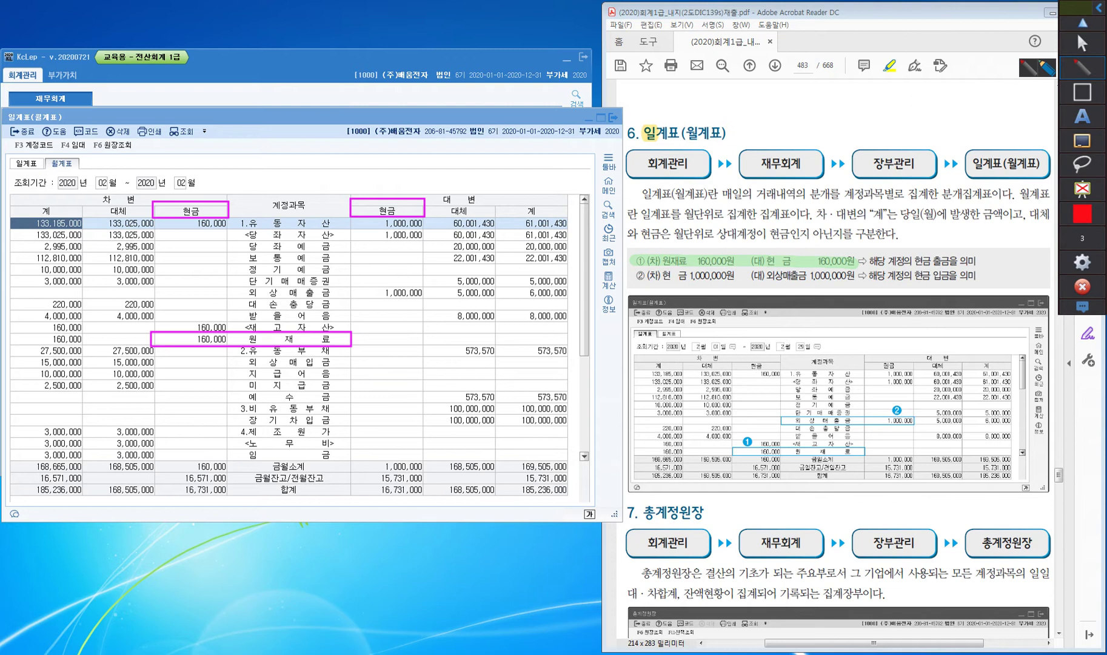
pyautogui.moveTo(174, 179)
pyautogui.mouseDown()
pyautogui.moveTo(204, 192)
pyautogui.moveTo(224, 161)
pyautogui.moveTo(228, 181)
pyautogui.mouseUp()
pyautogui.moveTo(230, 160); pyautogui.dragTo(245, 183)
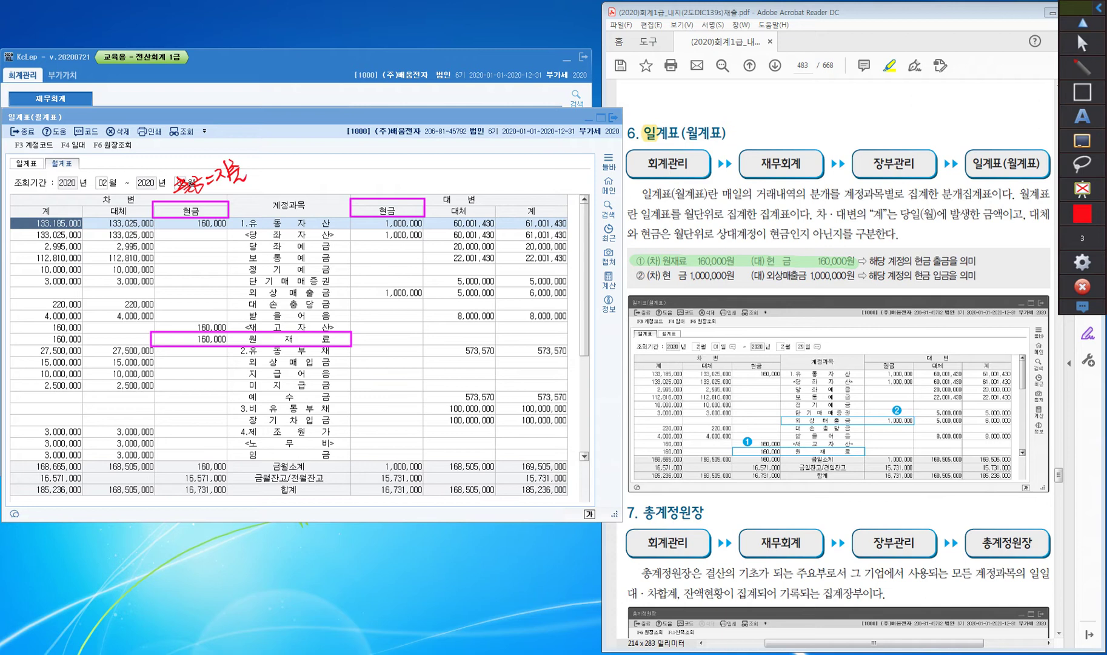
pyautogui.moveTo(370, 170)
pyautogui.mouseDown()
pyautogui.moveTo(379, 191)
pyautogui.moveTo(389, 170)
pyautogui.mouseUp()
pyautogui.moveTo(377, 172)
pyautogui.mouseDown()
pyautogui.moveTo(390, 184)
pyautogui.moveTo(400, 168)
pyautogui.mouseUp()
pyautogui.moveTo(407, 157)
pyautogui.mouseDown()
pyautogui.moveTo(412, 174)
pyautogui.moveTo(425, 159)
pyautogui.moveTo(434, 175)
pyautogui.mouseUp()
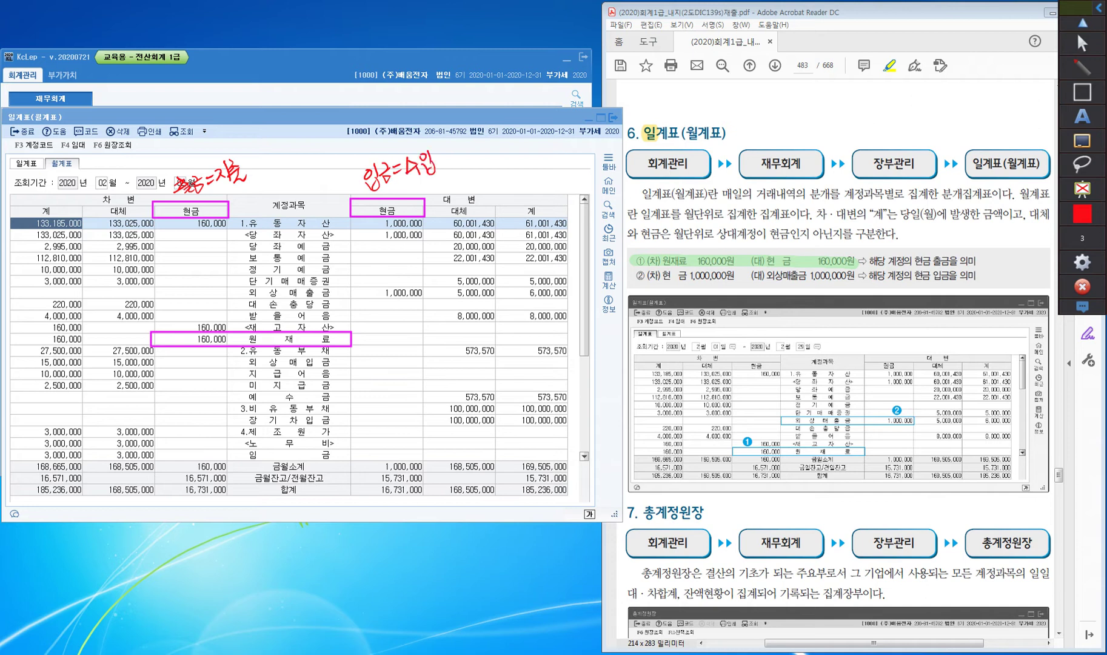
# - Draw a magenta arrow from the framed 원재료 cash amount up to the 차변 현금 heading
pyautogui.click(1082, 92)
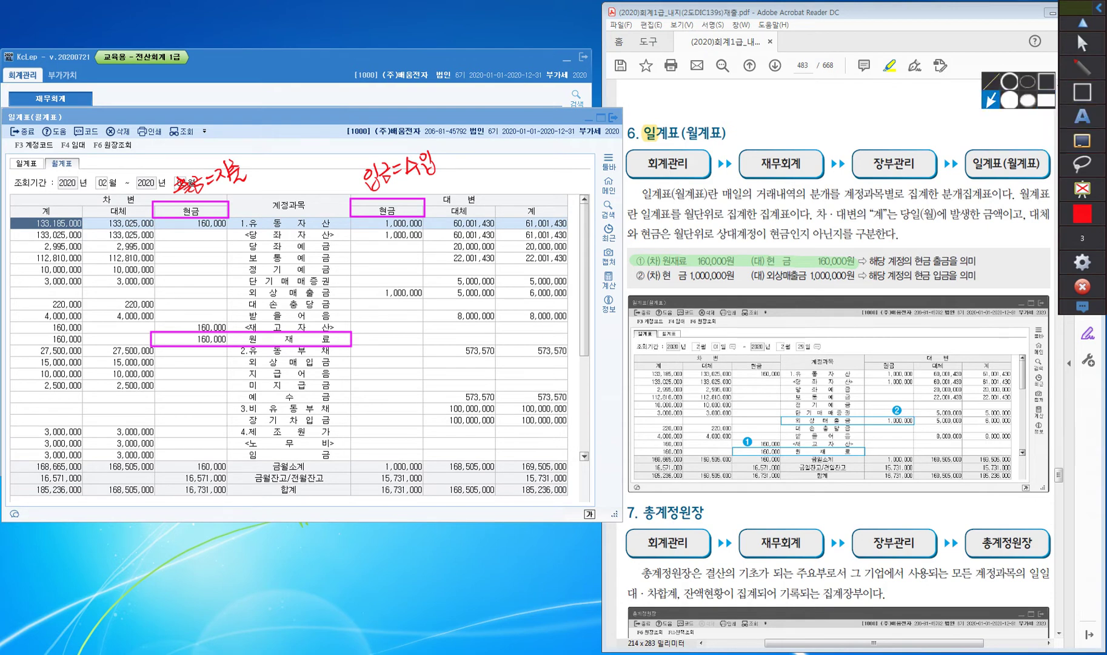
pyautogui.click(990, 99)
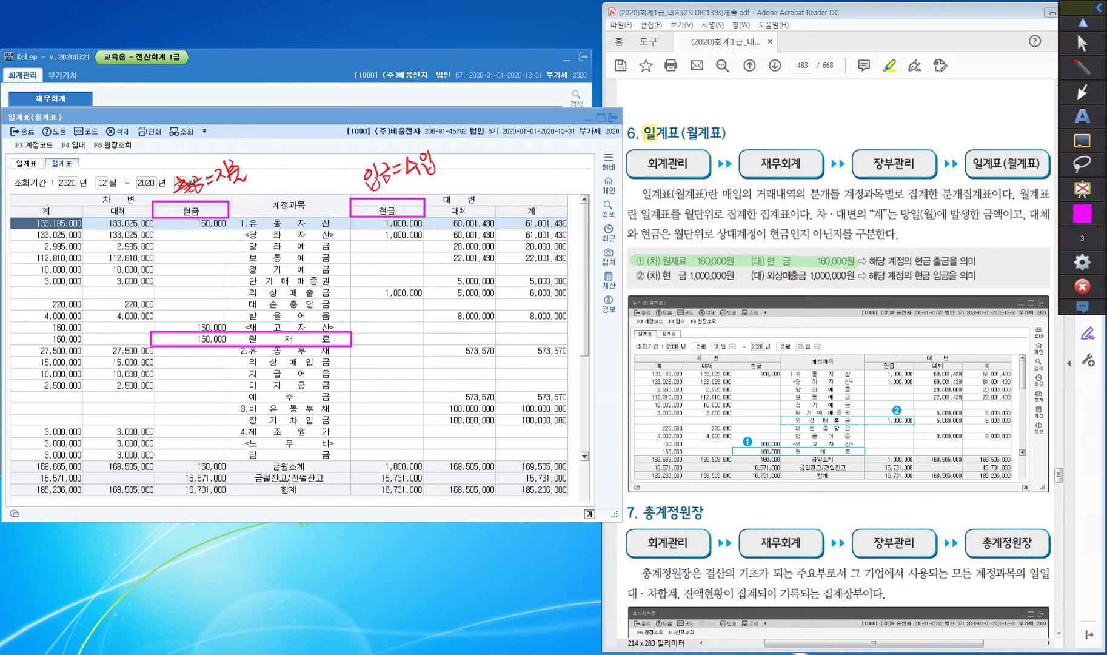
pyautogui.moveTo(173, 331); pyautogui.dragTo(172, 220)
# - Highlight the textbook's example entry ② (차) 현금 1,000,000원 (대) 외상매출금 1,000,000원 in yellow
pyautogui.click(1083, 44)
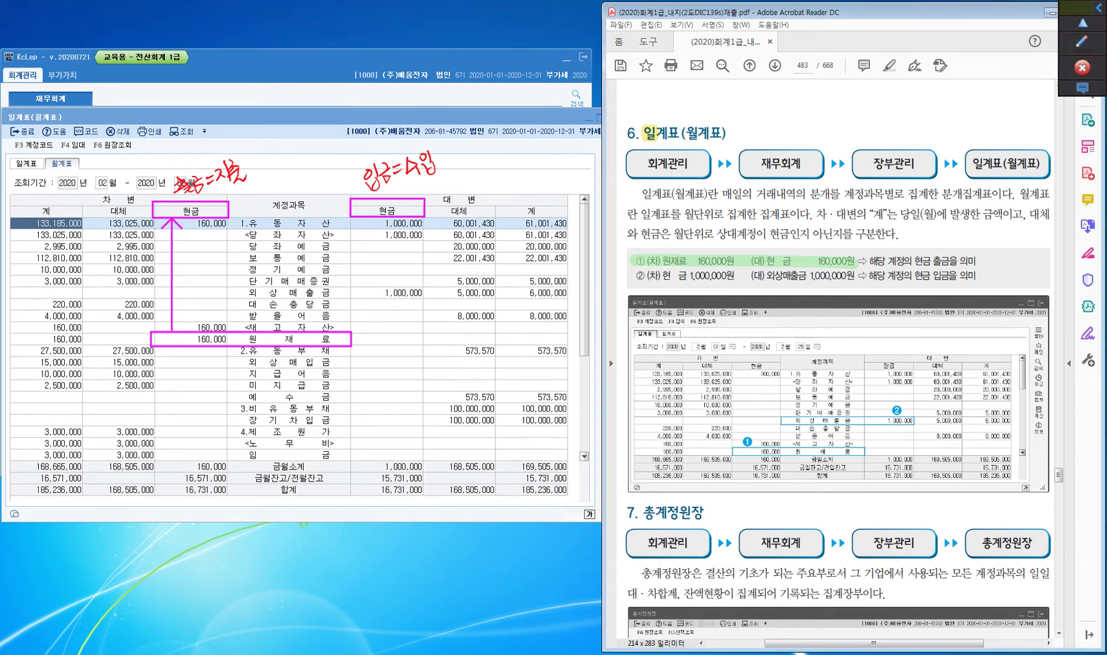
pyautogui.moveTo(636, 275); pyautogui.dragTo(856, 276)
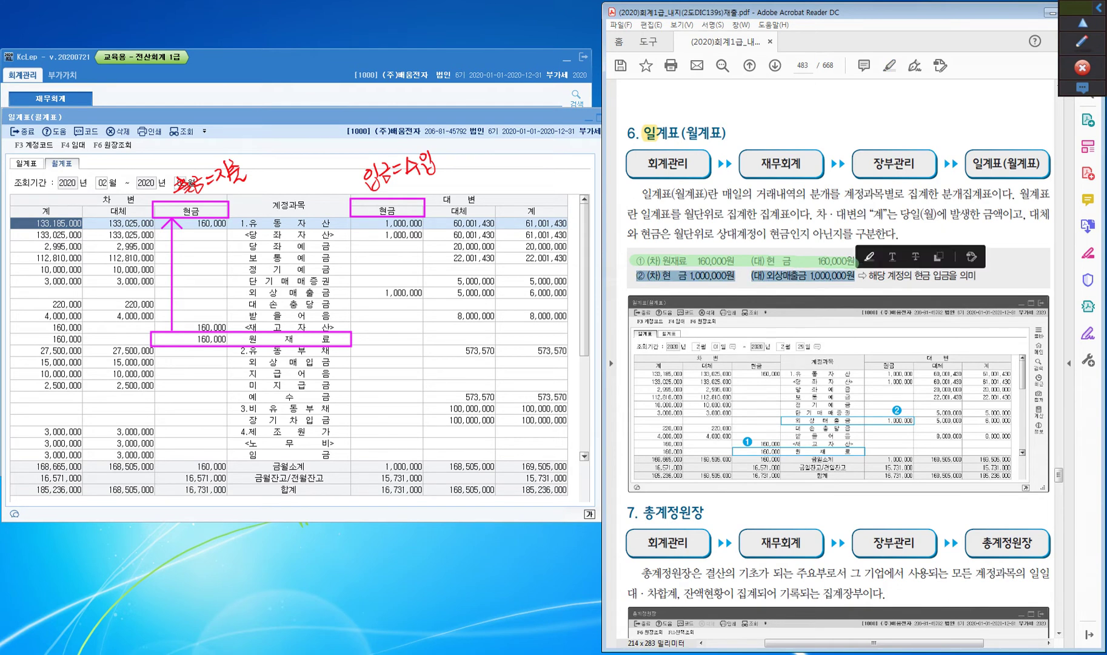
pyautogui.click(869, 257)
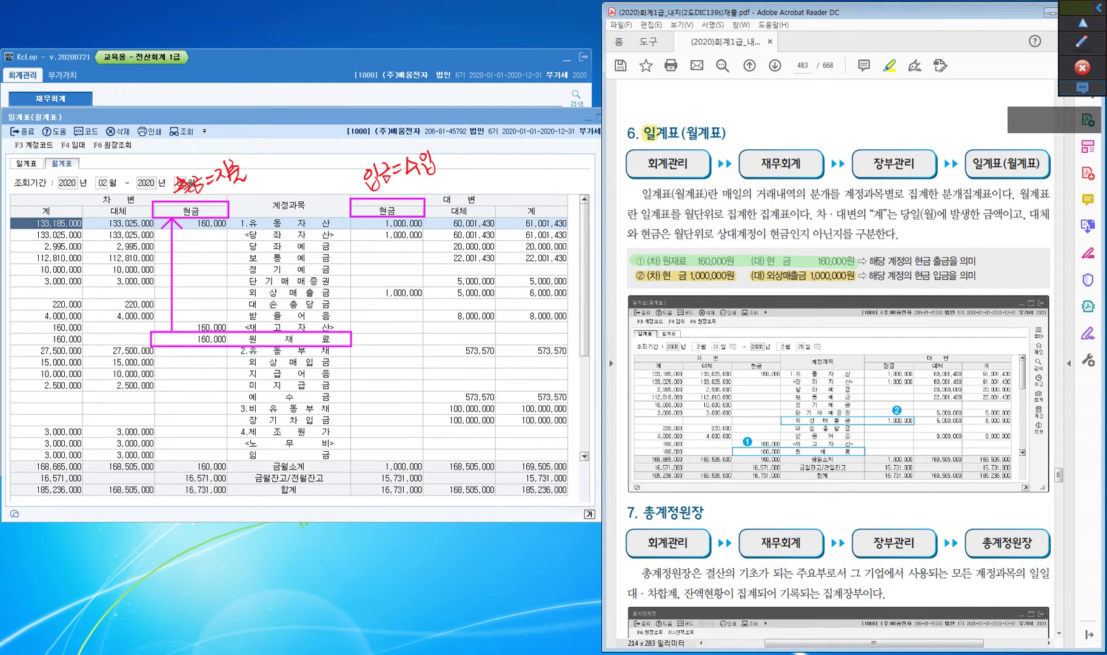
# - Draw a green rectangle around 외상매출금 and its 대변 cash amount in the 월계표, erasing the stray red stroke
pyautogui.click(1082, 42)
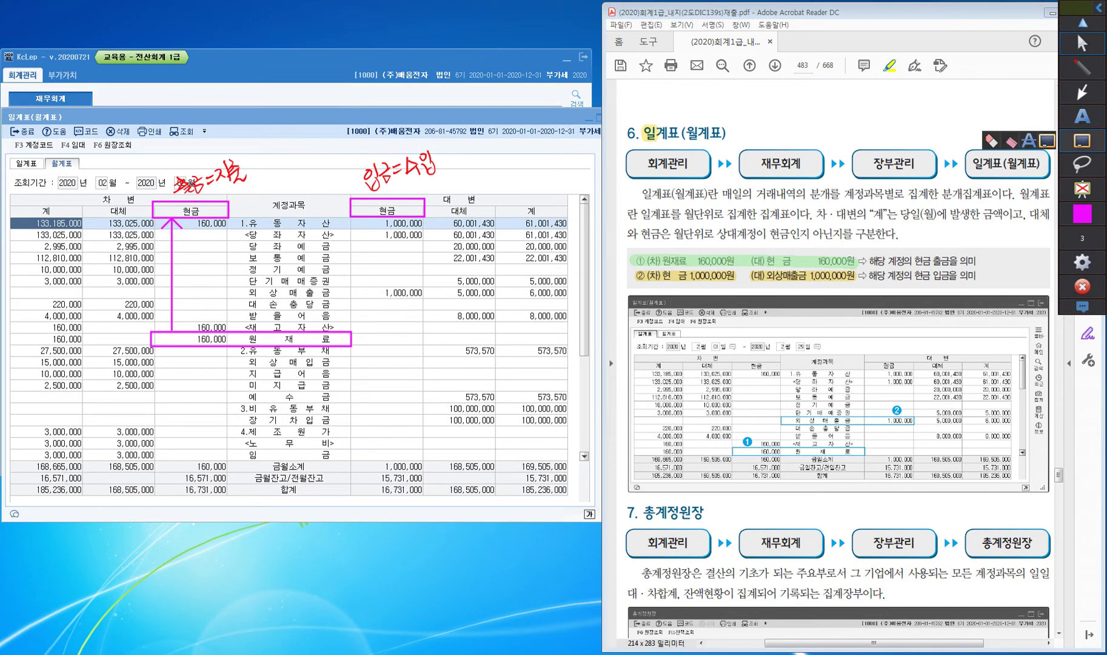
pyautogui.click(1082, 213)
pyautogui.click(1026, 219)
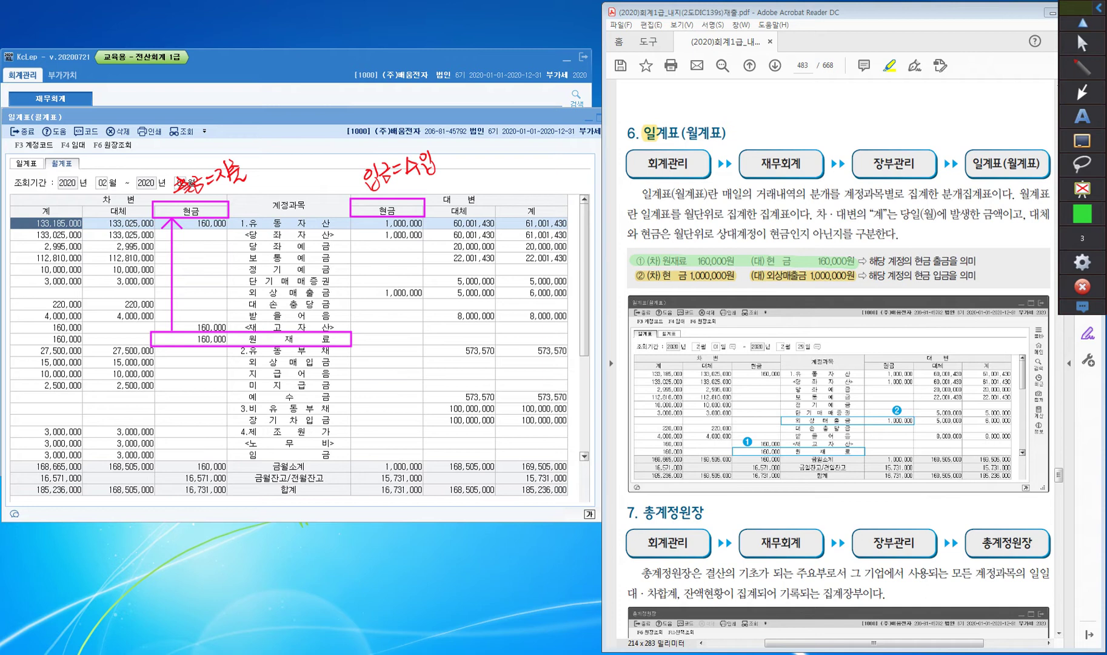
pyautogui.moveTo(224, 284); pyautogui.dragTo(239, 310)
pyautogui.moveTo(1082, 141)
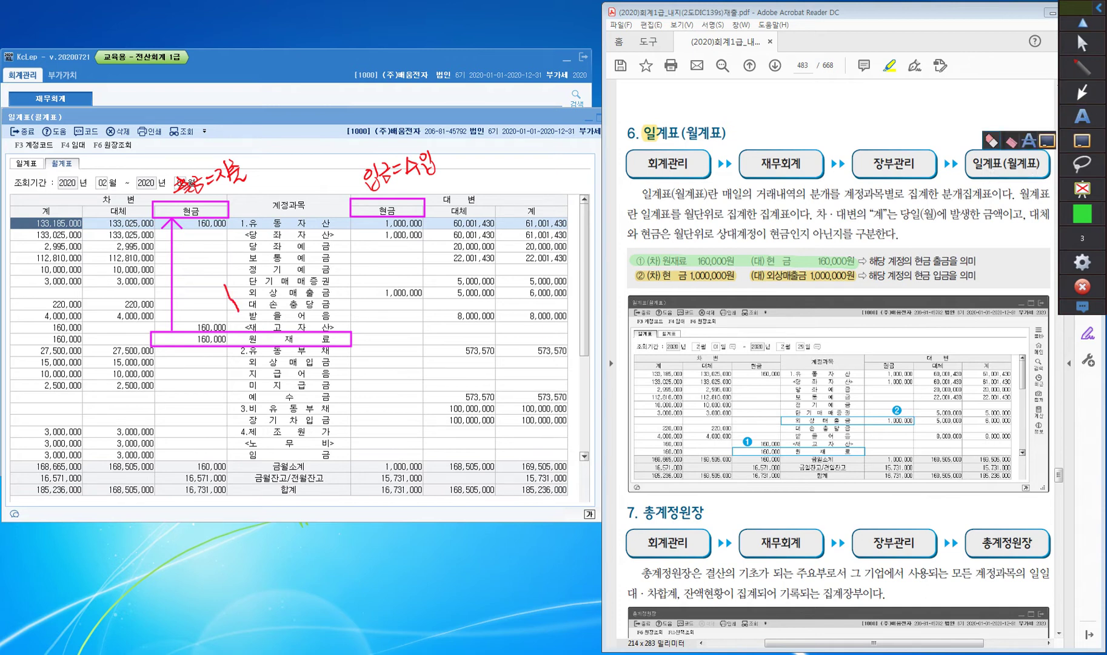
pyautogui.click(992, 141)
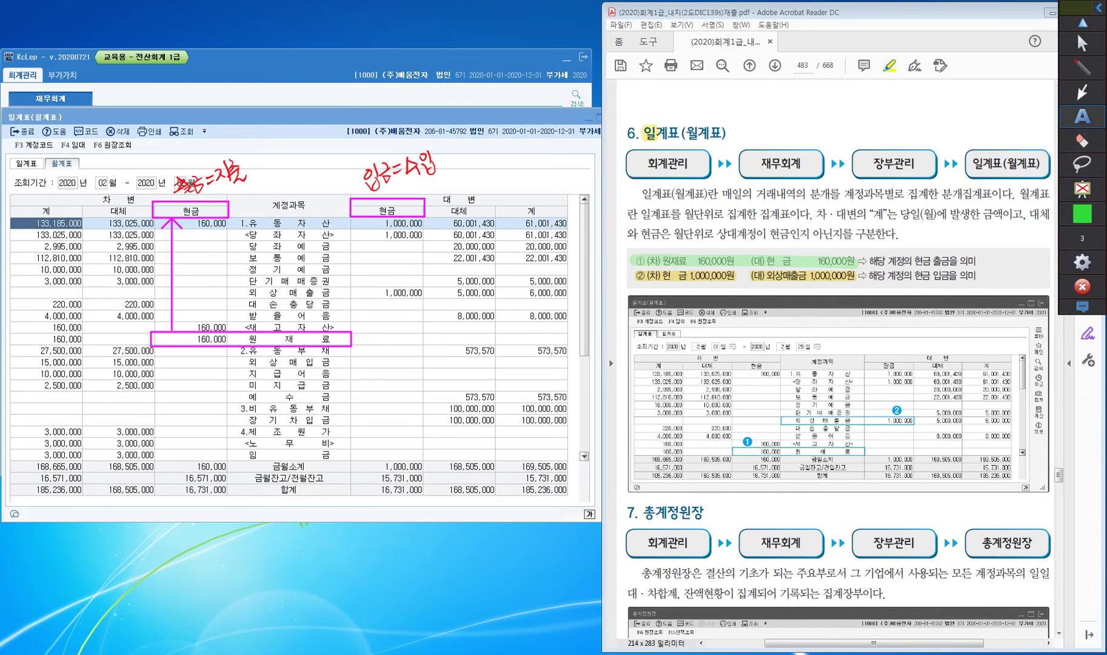
pyautogui.moveTo(1082, 92)
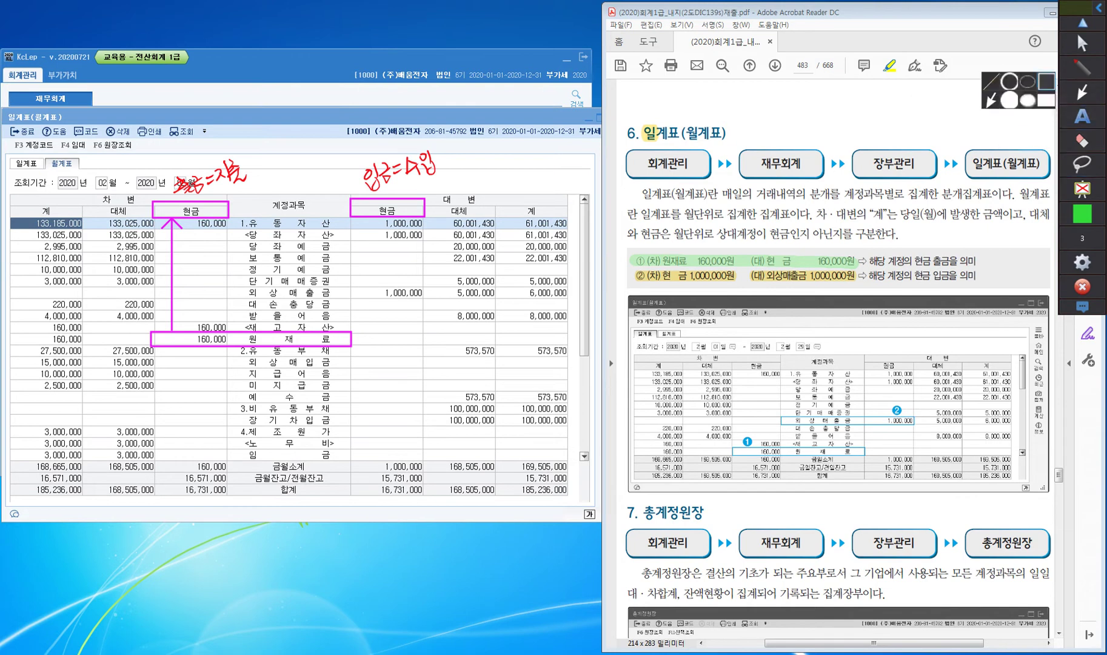
pyautogui.click(1047, 80)
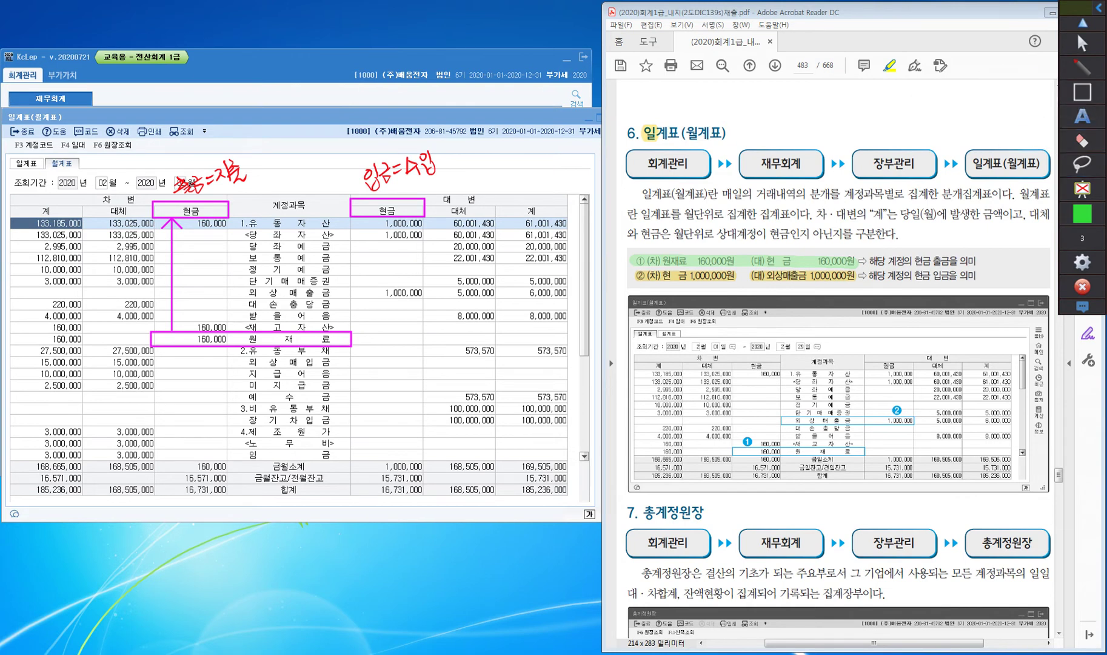
pyautogui.moveTo(222, 283)
pyautogui.mouseDown()
pyautogui.moveTo(228, 299)
pyautogui.moveTo(426, 301)
pyautogui.mouseUp()
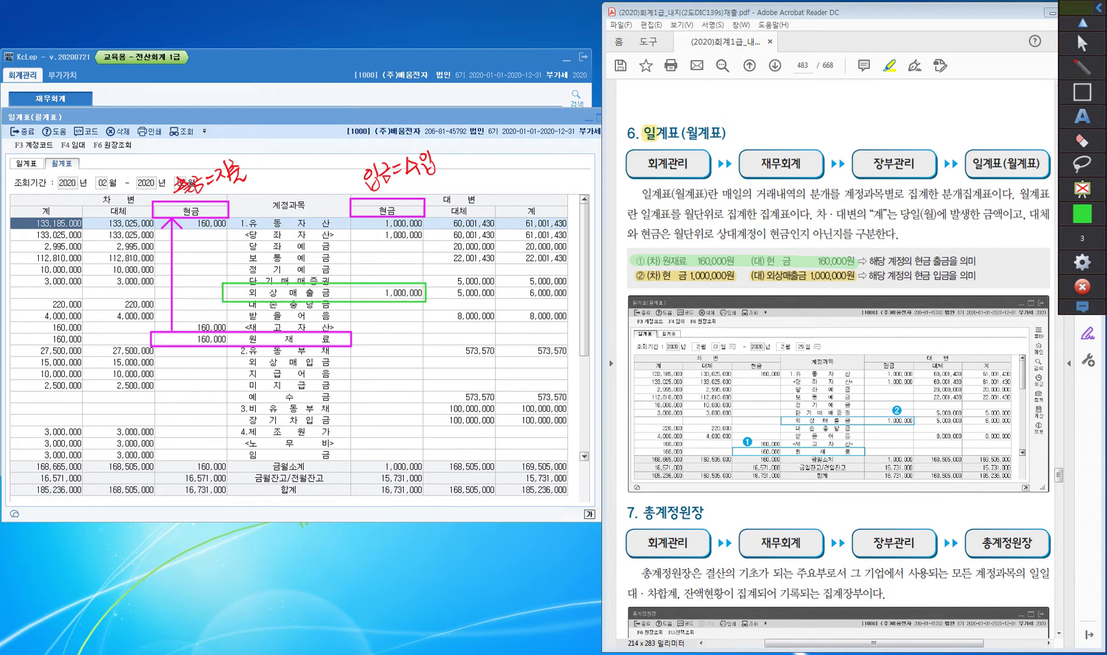
# - Draw a green arrow from the framed 외상매출금 cash amount up to the 대변 현금 heading
pyautogui.click(1082, 93)
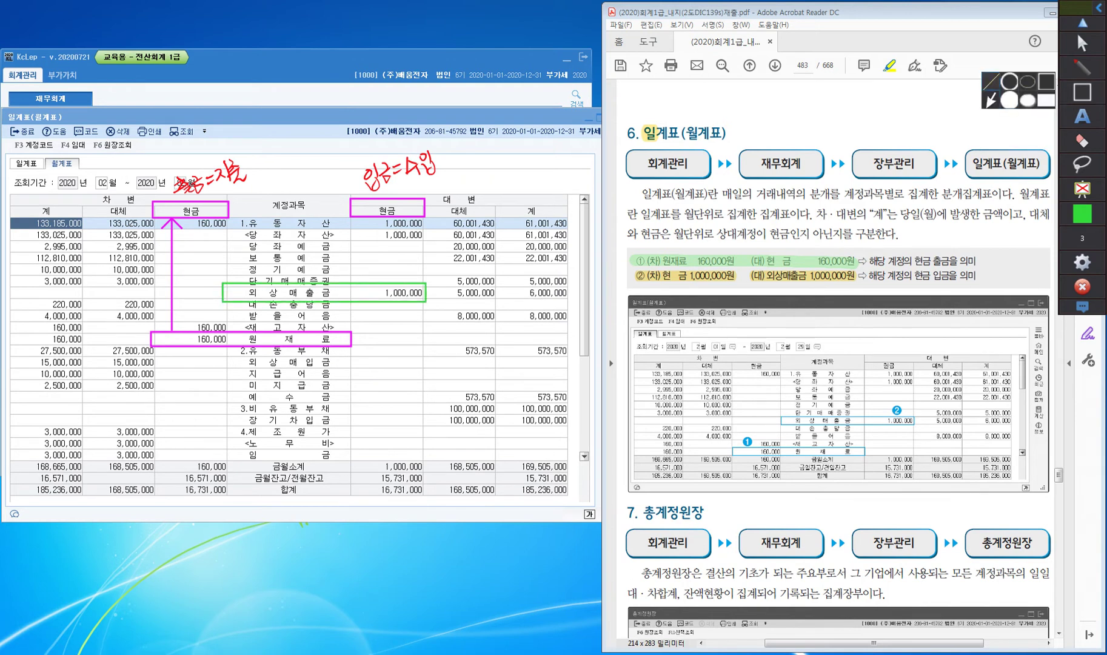
pyautogui.click(990, 98)
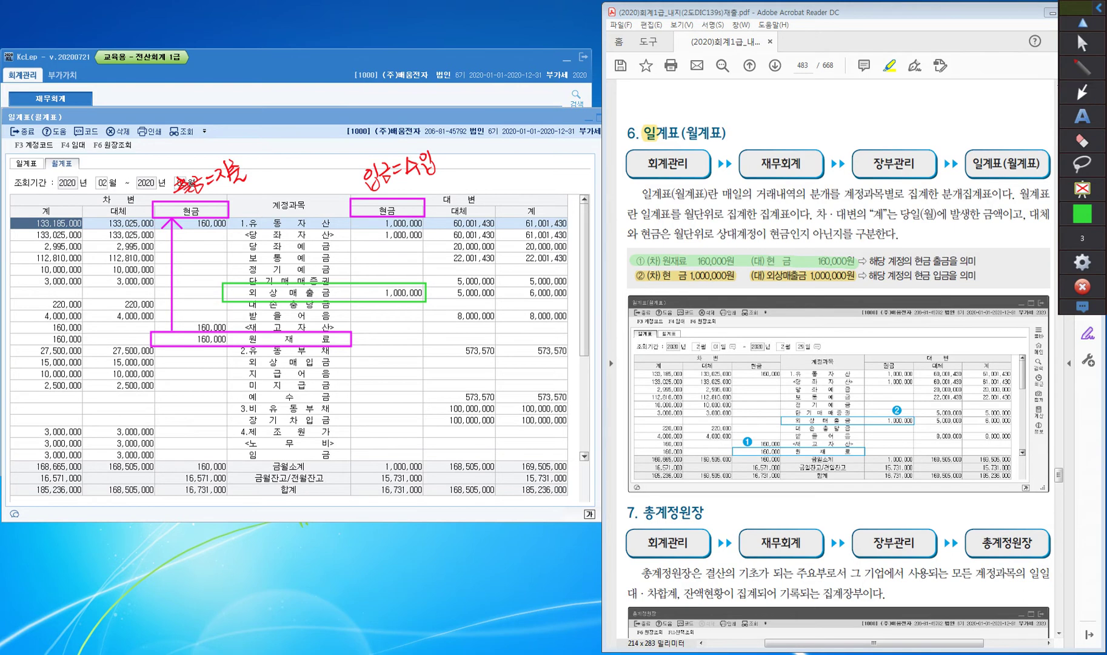
pyautogui.moveTo(386, 283); pyautogui.dragTo(384, 217)
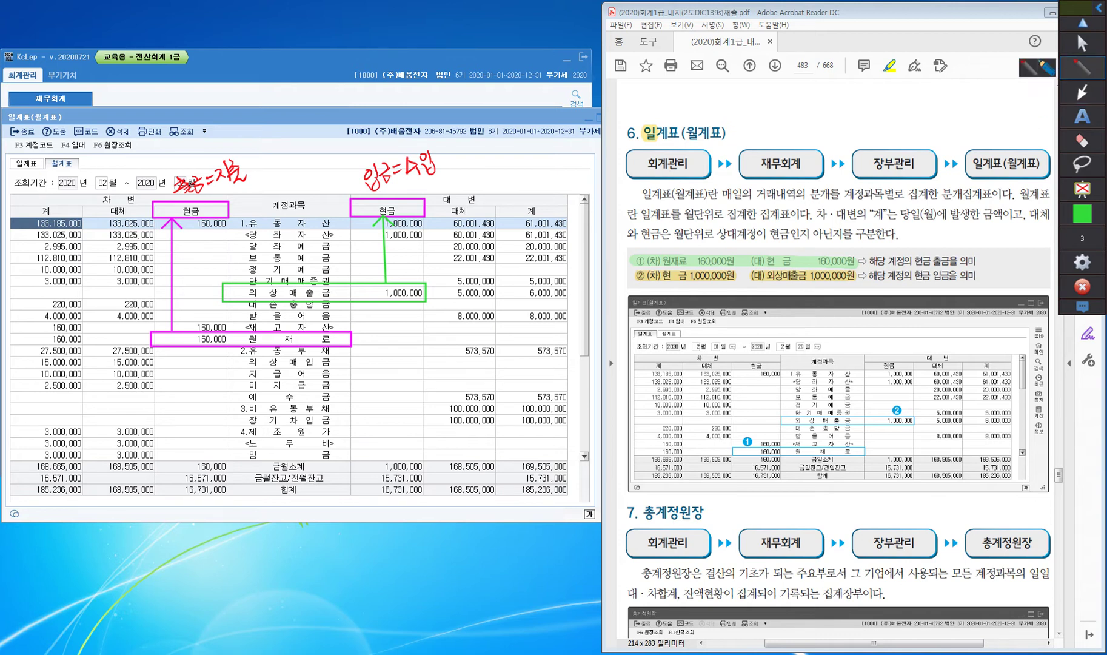
# - Put red check marks above 현금 in the textbook's example entries ① and ②
pyautogui.click(1082, 67)
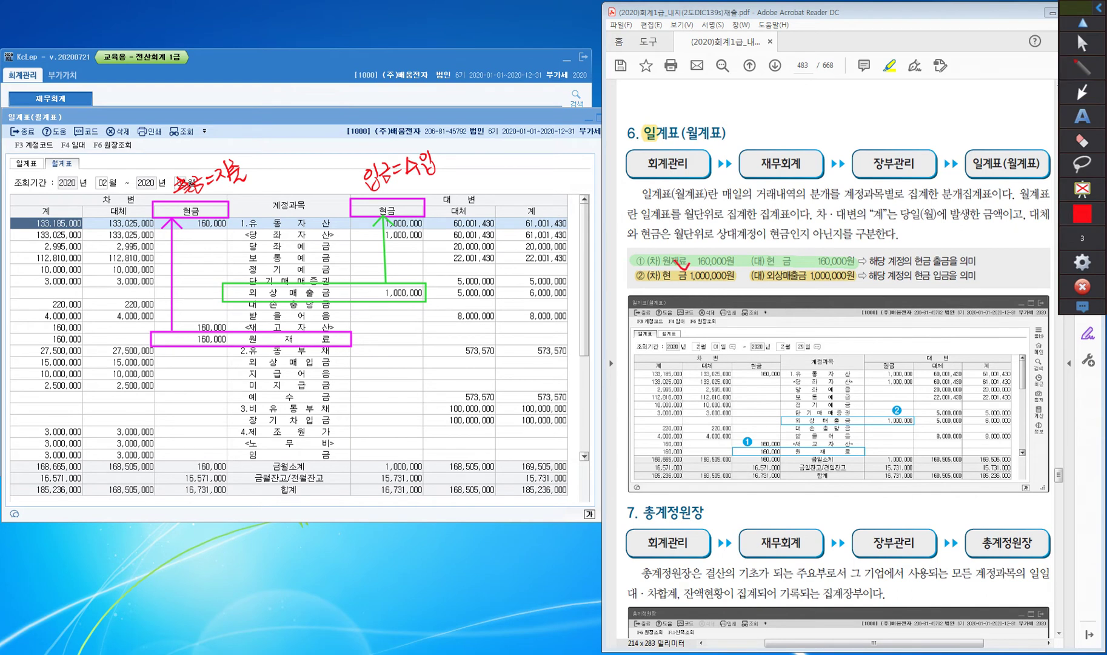
pyautogui.moveTo(781, 247); pyautogui.dragTo(794, 246)
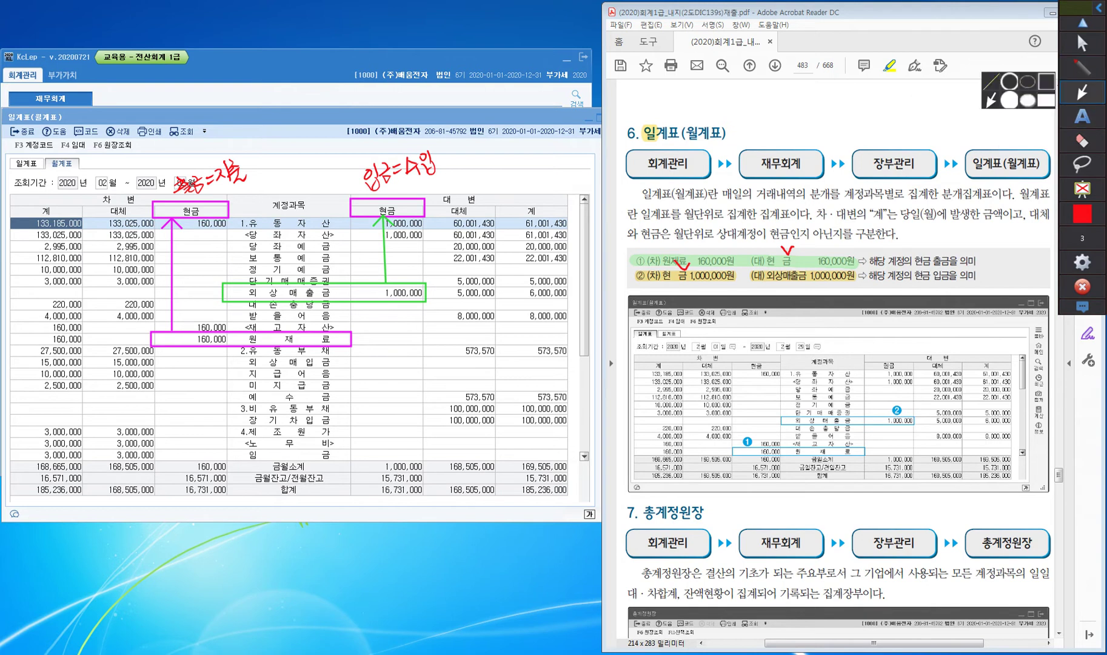
# - Clear all pen annotations from the 월계표 and the textbook page
pyautogui.click(1082, 140)
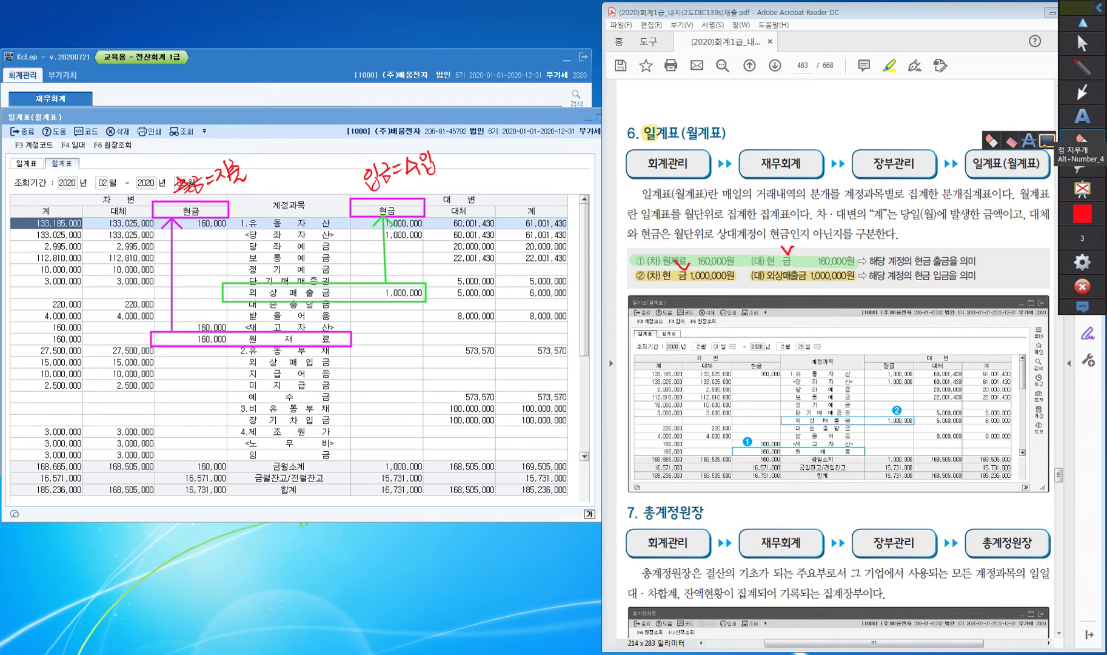
pyautogui.click(1082, 140)
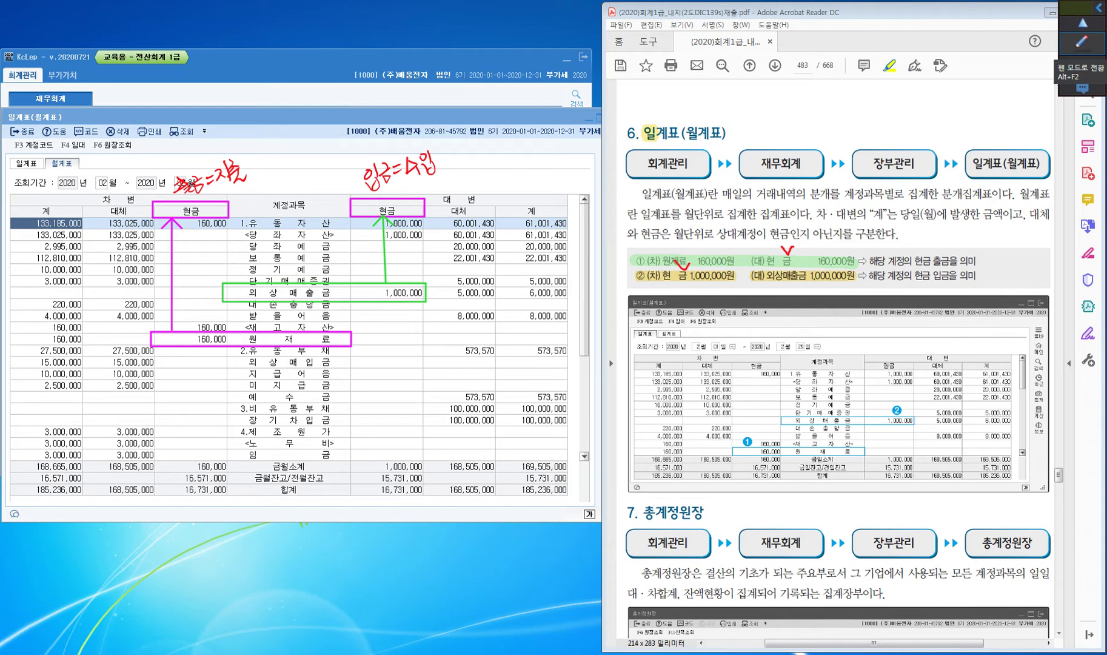
pyautogui.click(1082, 41)
pyautogui.moveTo(1082, 140)
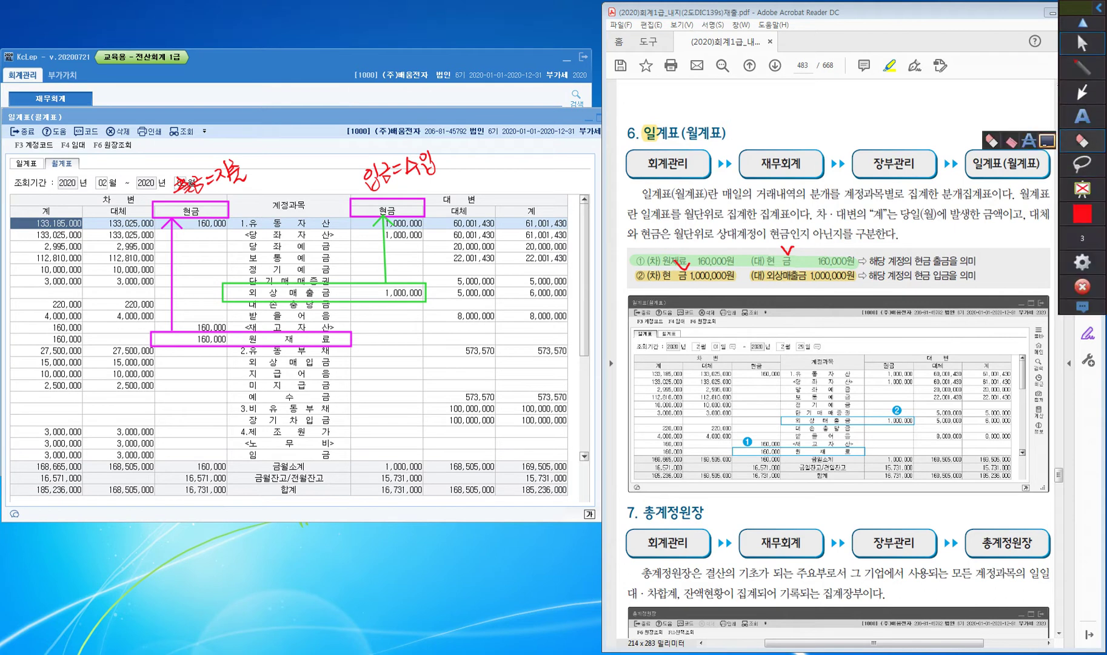
pyautogui.click(1047, 140)
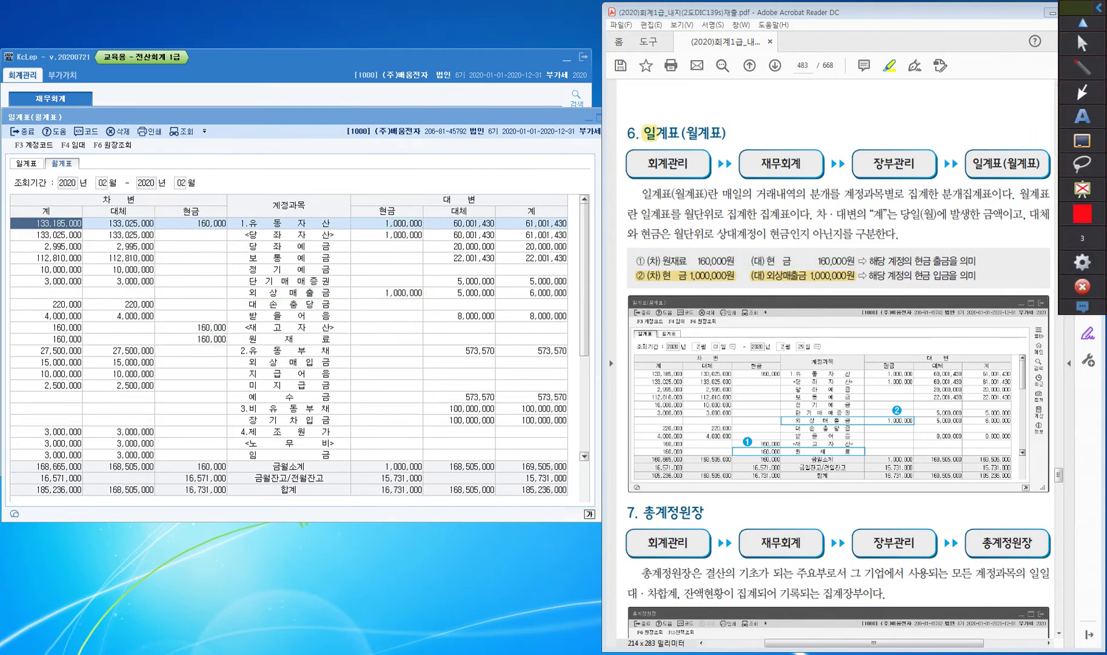
# - Select the 5.판매비및일반관리비 row further down in the 월계표
pyautogui.click(1082, 44)
pyautogui.click(260, 374)
pyautogui.scroll(-4, 261, 374)
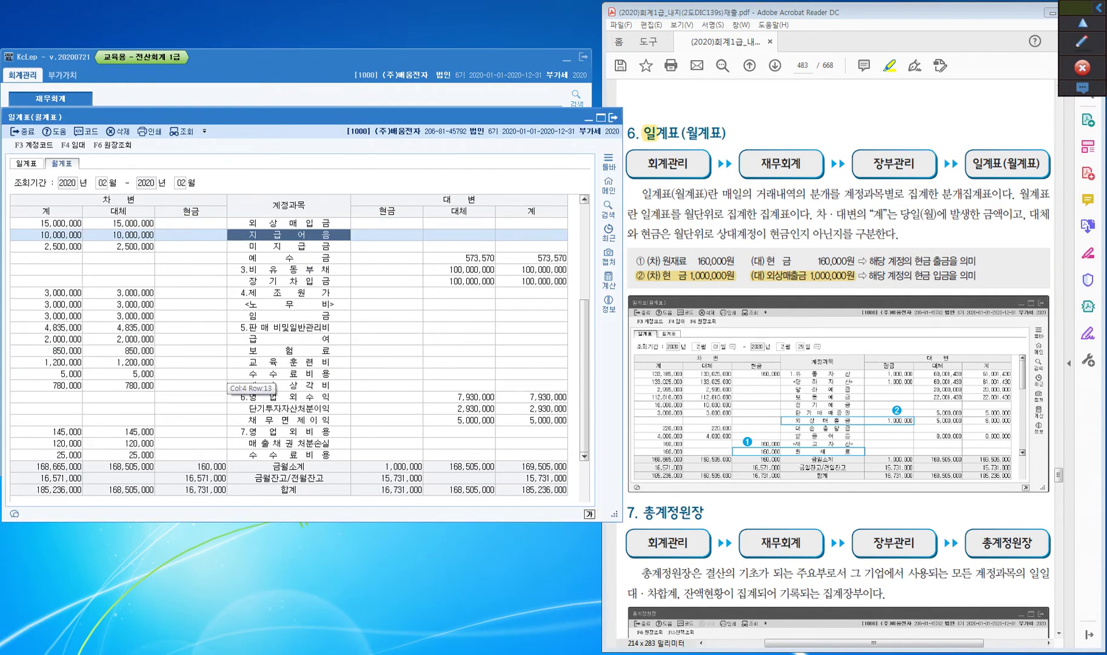
pyautogui.click(285, 327)
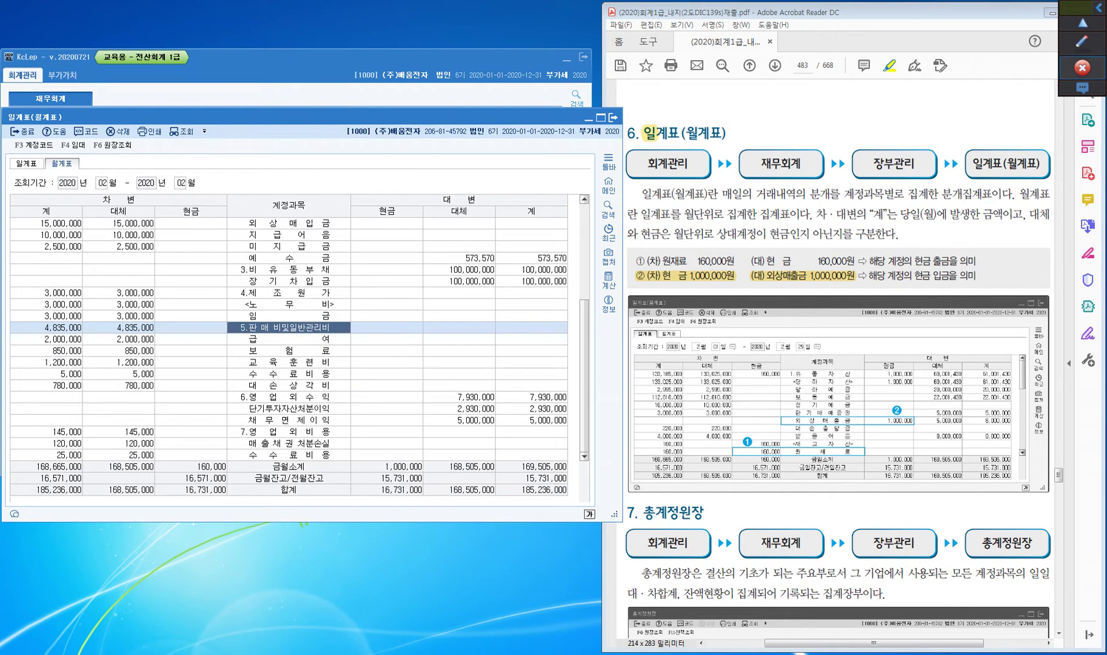
# - Draw a green rectangle around the 급여 row's 차변 amounts and account name in the 월계표
pyautogui.click(1082, 41)
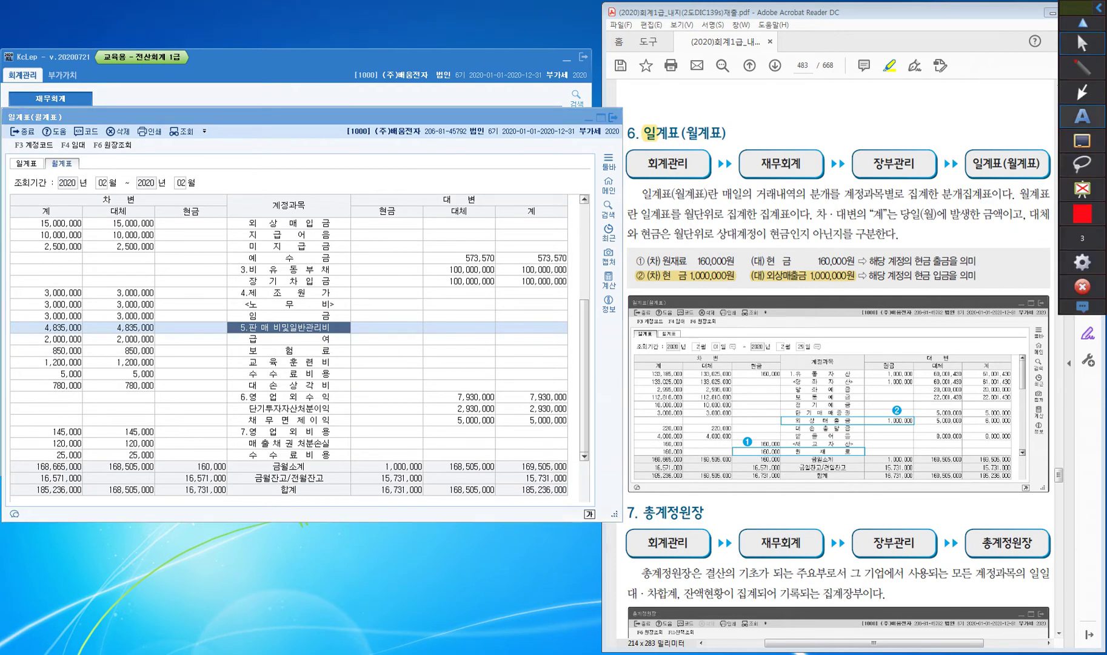
pyautogui.click(1082, 91)
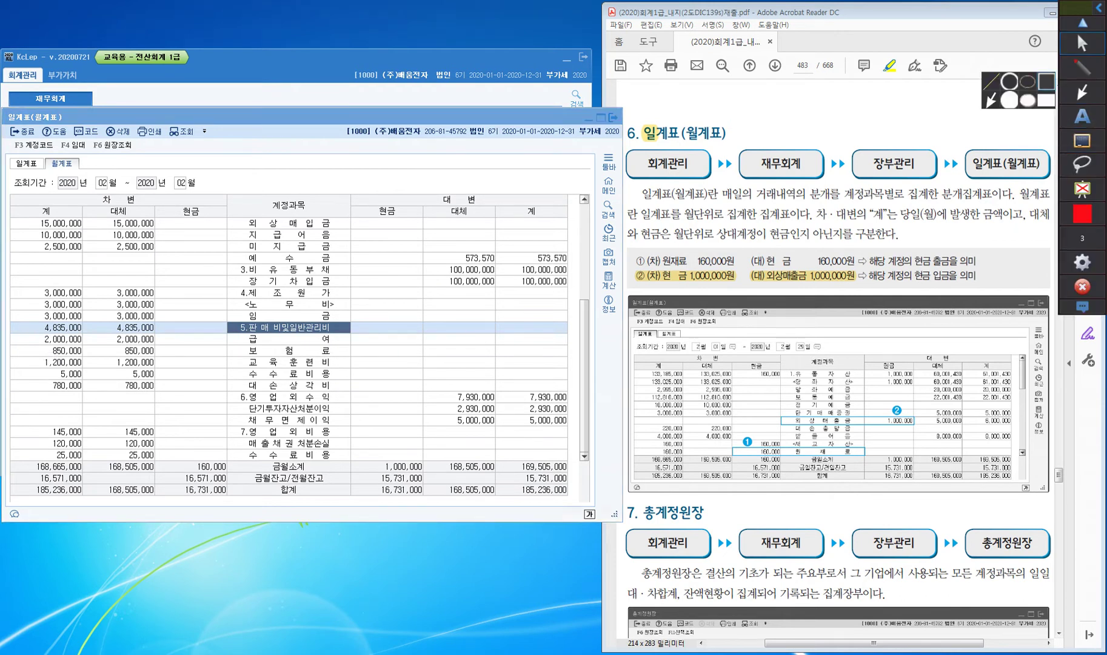
pyautogui.click(1046, 81)
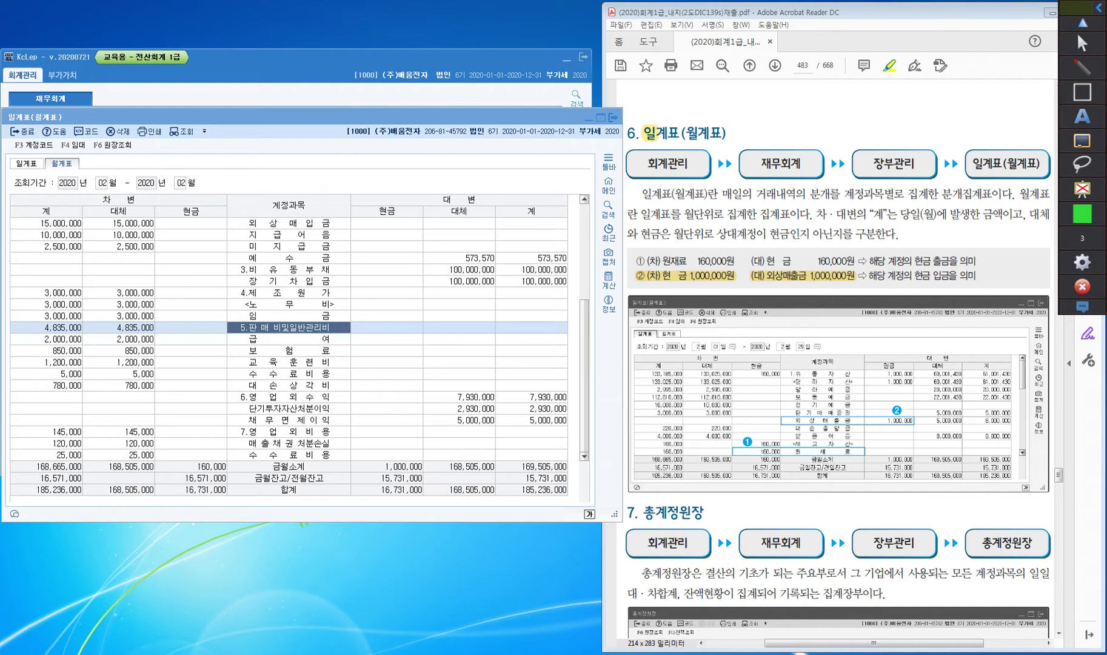
pyautogui.moveTo(8, 333)
pyautogui.mouseDown()
pyautogui.moveTo(18, 347)
pyautogui.moveTo(350, 346)
pyautogui.mouseUp()
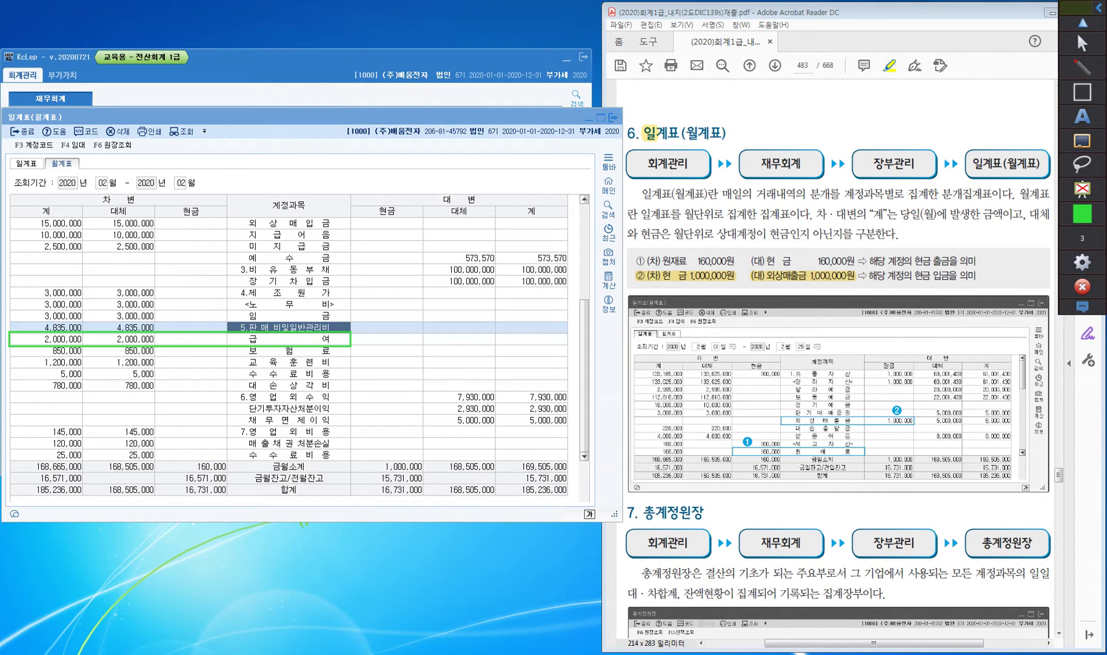
# - Erase the 급여 frame and draw a green rectangle around the 금월소계, 금월잔고/전월잔고 and 합계 labels
pyautogui.click(1082, 140)
pyautogui.click(1082, 43)
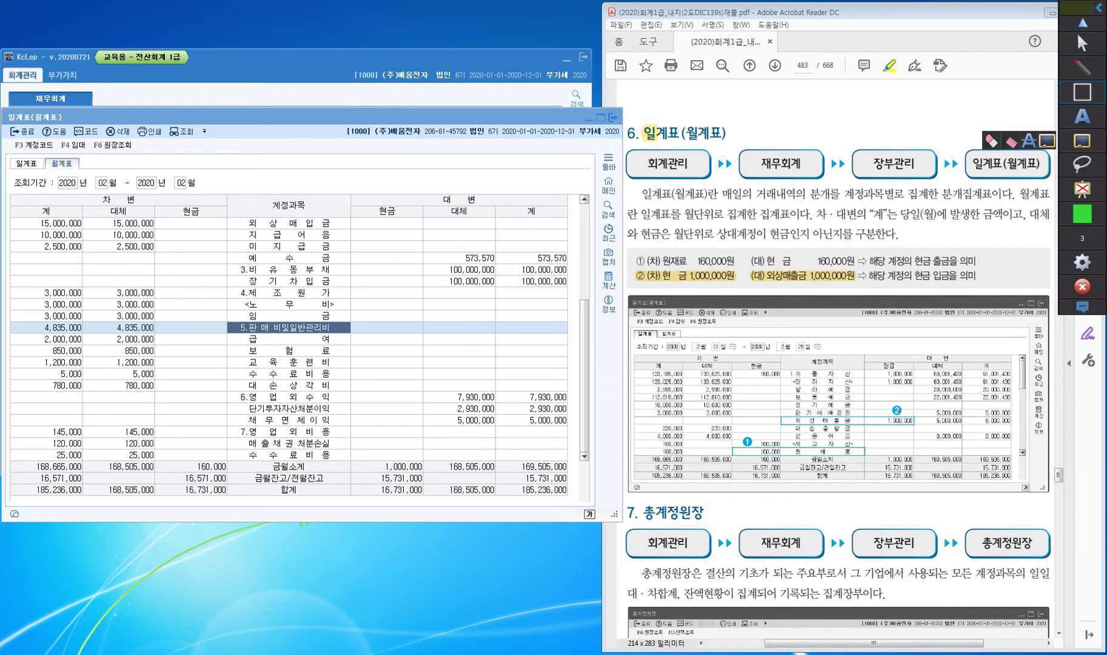
pyautogui.moveTo(231, 459)
pyautogui.mouseDown()
pyautogui.moveTo(257, 496)
pyautogui.moveTo(347, 496)
pyautogui.mouseUp()
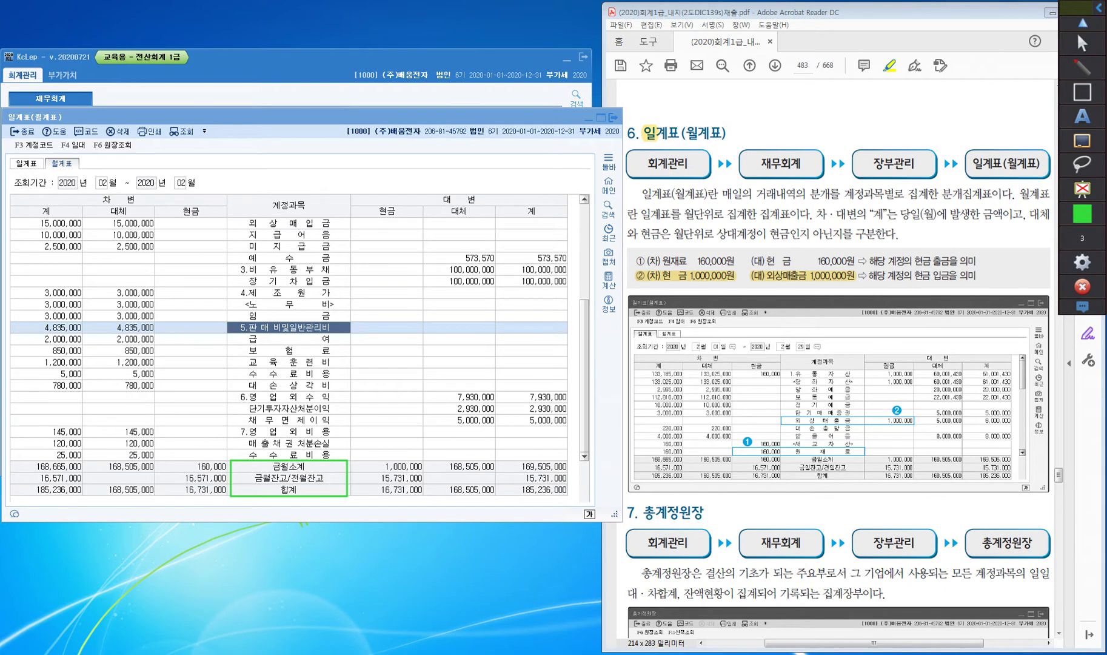
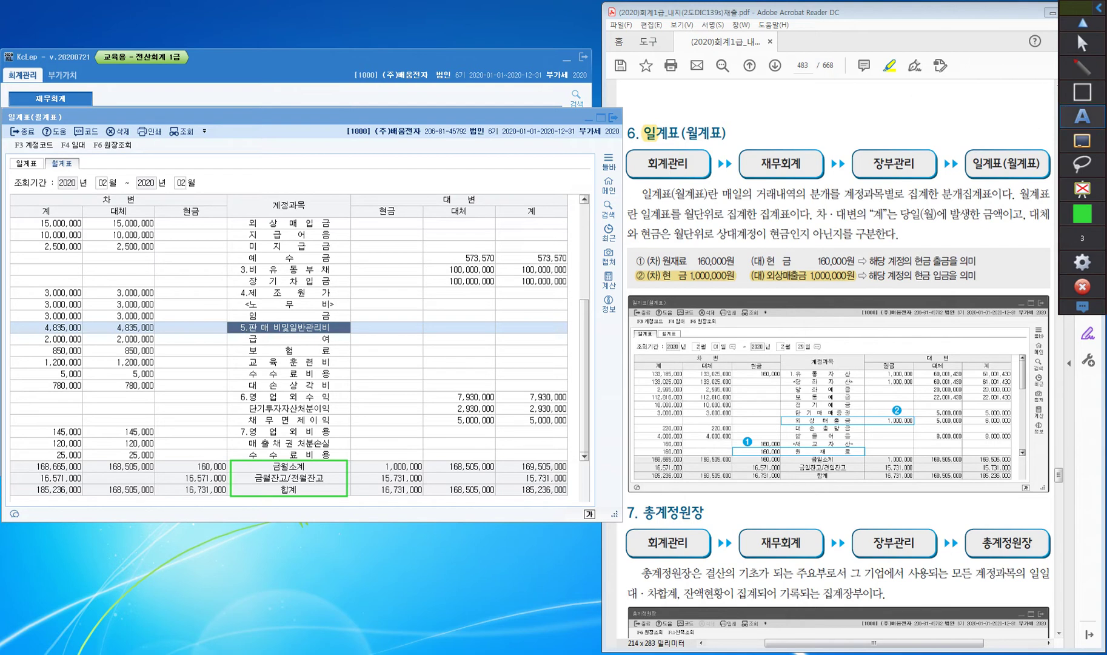
# - Clear the frame around the total labels and close the 일계표(월계표) window
pyautogui.click(1082, 140)
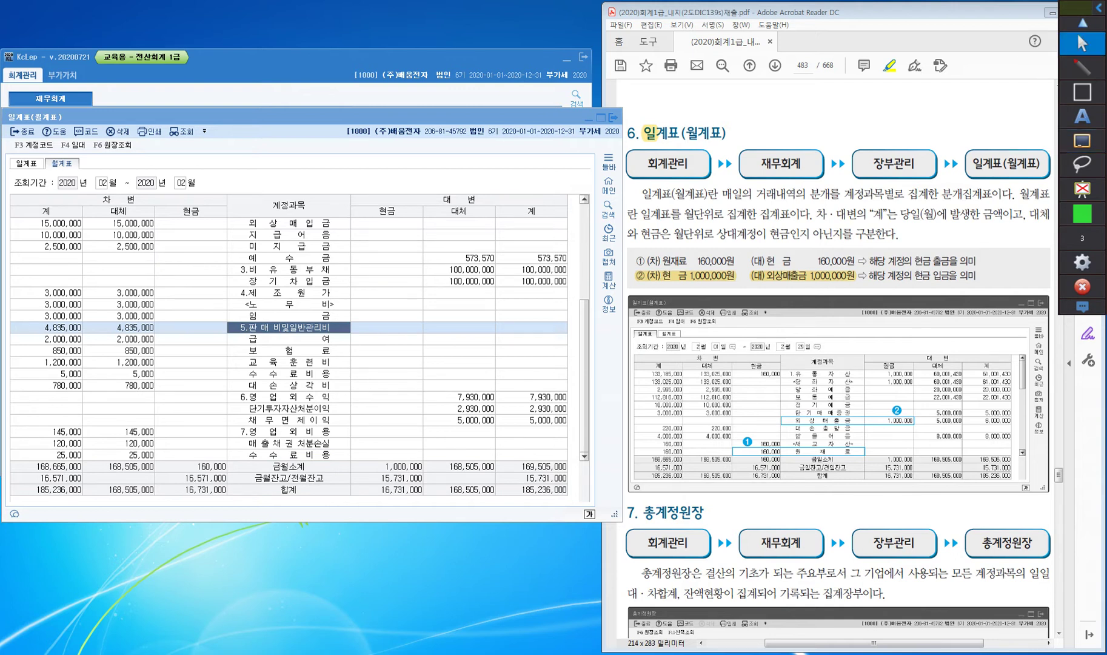
pyautogui.click(1082, 43)
pyautogui.click(22, 132)
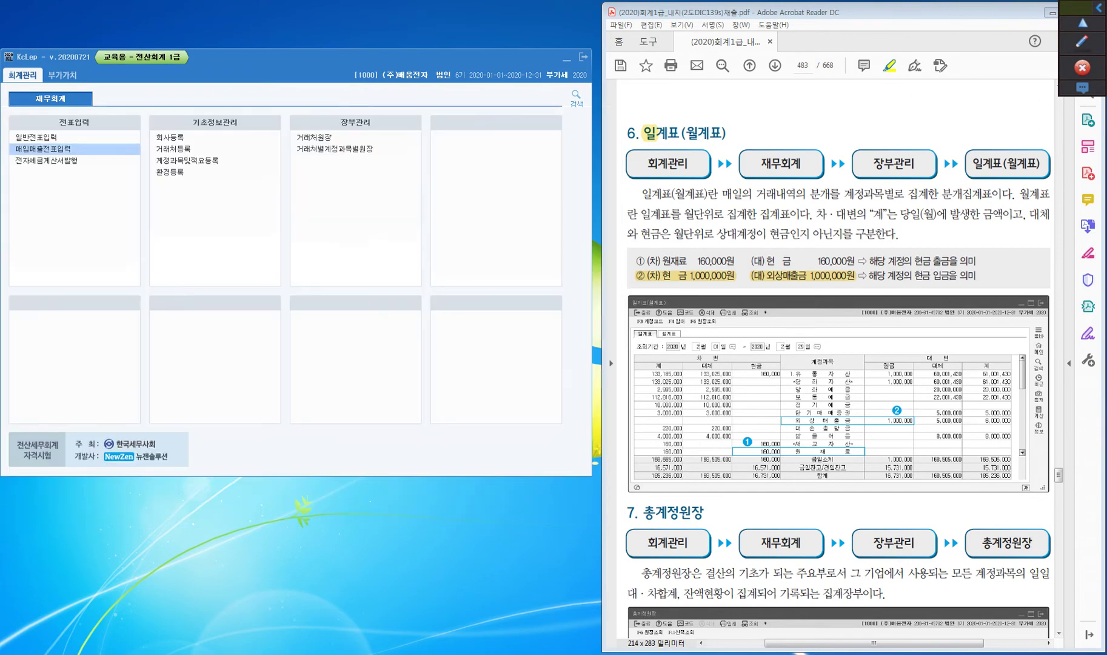
# - Handwrite 월 and 달 in red with an arrow at the 7. 총계정원장 heading and bracket the sample's months 2020/01 to 2020/12
pyautogui.scroll(-8, 838, 359)
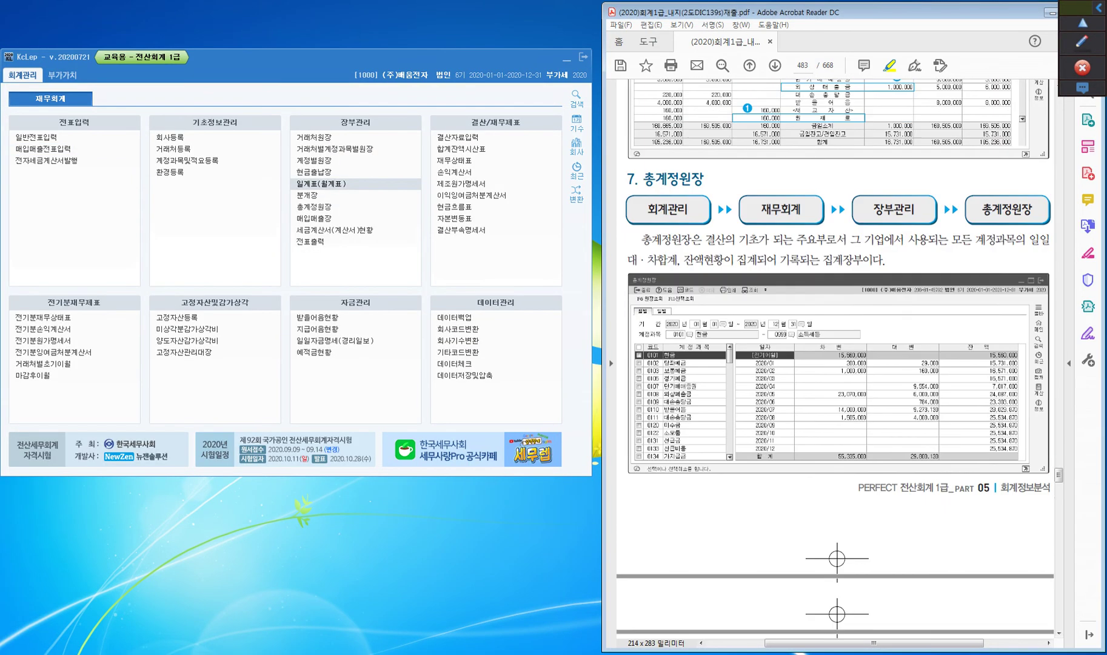
pyautogui.scroll(1, 837, 358)
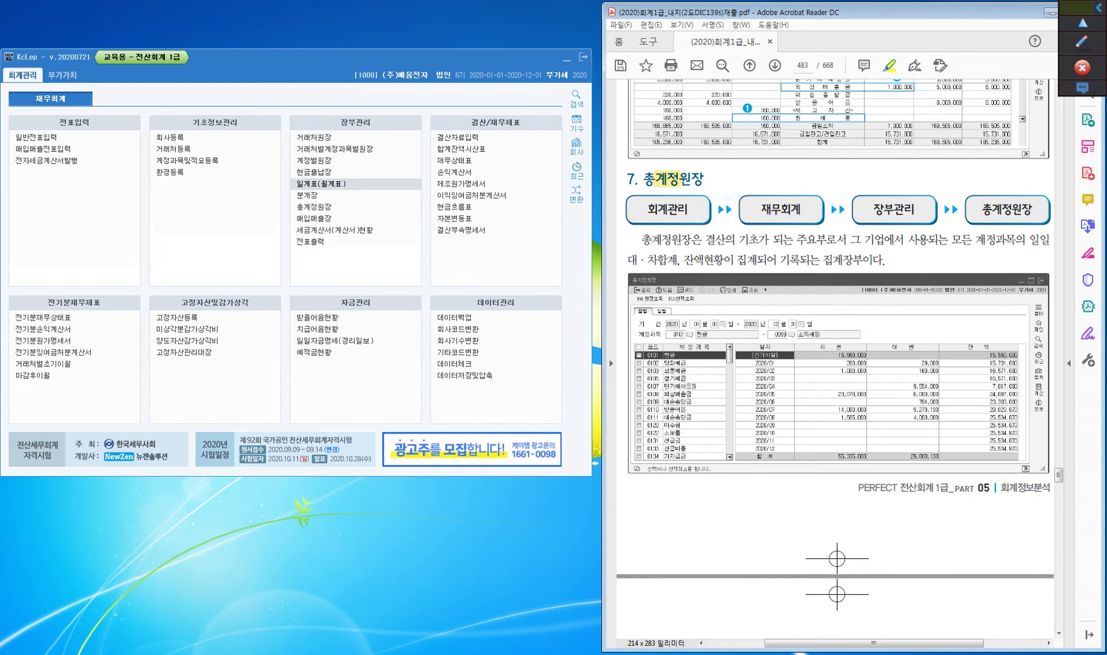
pyautogui.click(1082, 43)
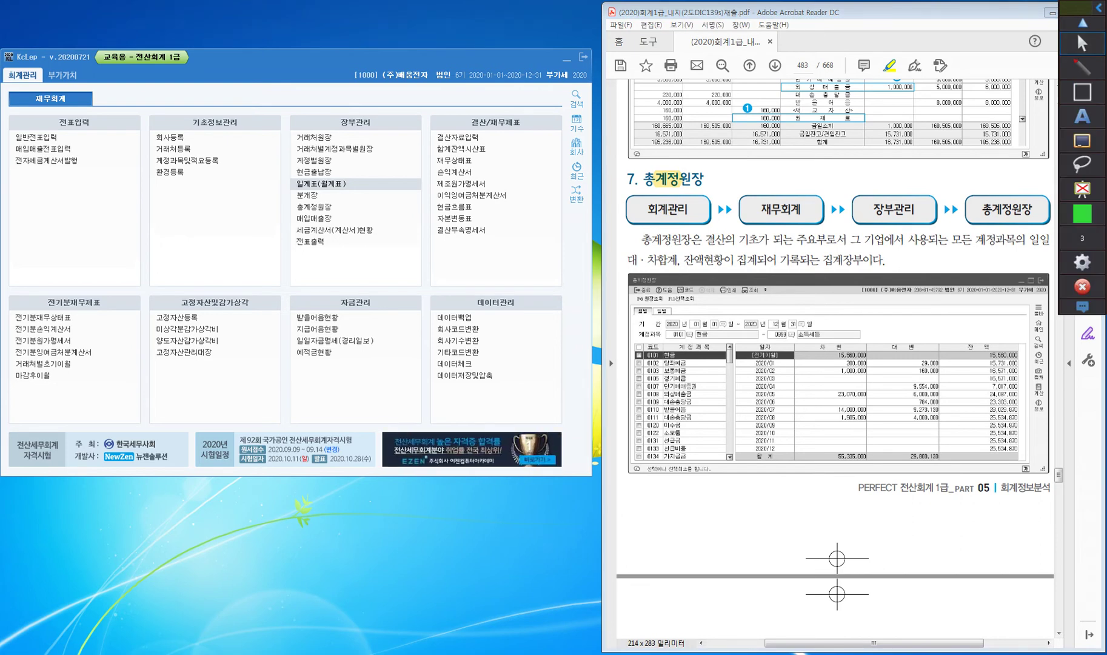
pyautogui.moveTo(731, 160)
pyautogui.mouseDown()
pyautogui.moveTo(727, 171)
pyautogui.moveTo(735, 159)
pyautogui.moveTo(745, 175)
pyautogui.mouseUp()
pyautogui.moveTo(738, 177)
pyautogui.mouseDown()
pyautogui.moveTo(739, 192)
pyautogui.moveTo(761, 193)
pyautogui.moveTo(787, 161)
pyautogui.moveTo(803, 182)
pyautogui.mouseUp()
pyautogui.moveTo(755, 145)
pyautogui.mouseDown()
pyautogui.moveTo(708, 126)
pyautogui.moveTo(688, 163)
pyautogui.mouseUp()
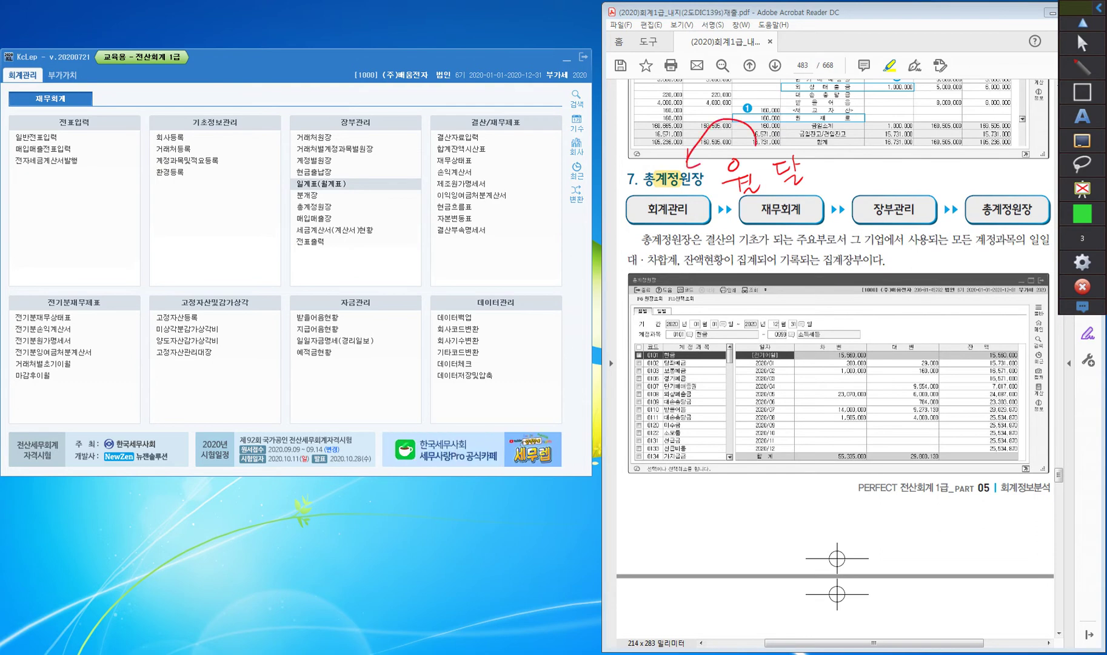
pyautogui.moveTo(749, 360)
pyautogui.mouseDown()
pyautogui.moveTo(733, 394)
pyautogui.moveTo(741, 458)
pyautogui.mouseUp()
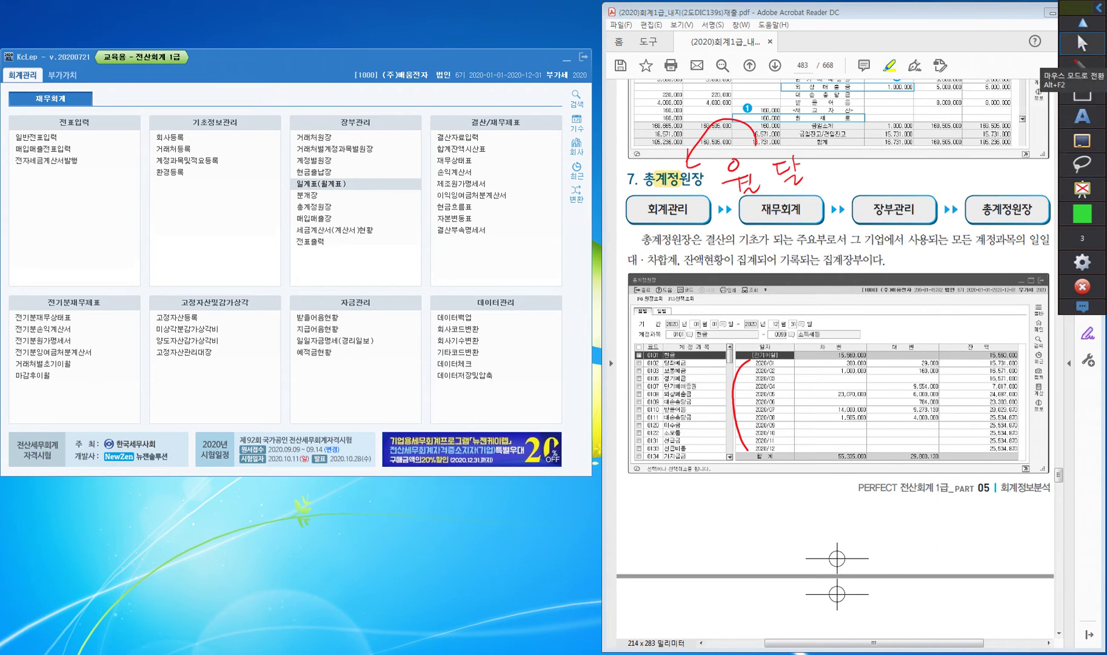
pyautogui.click(1082, 23)
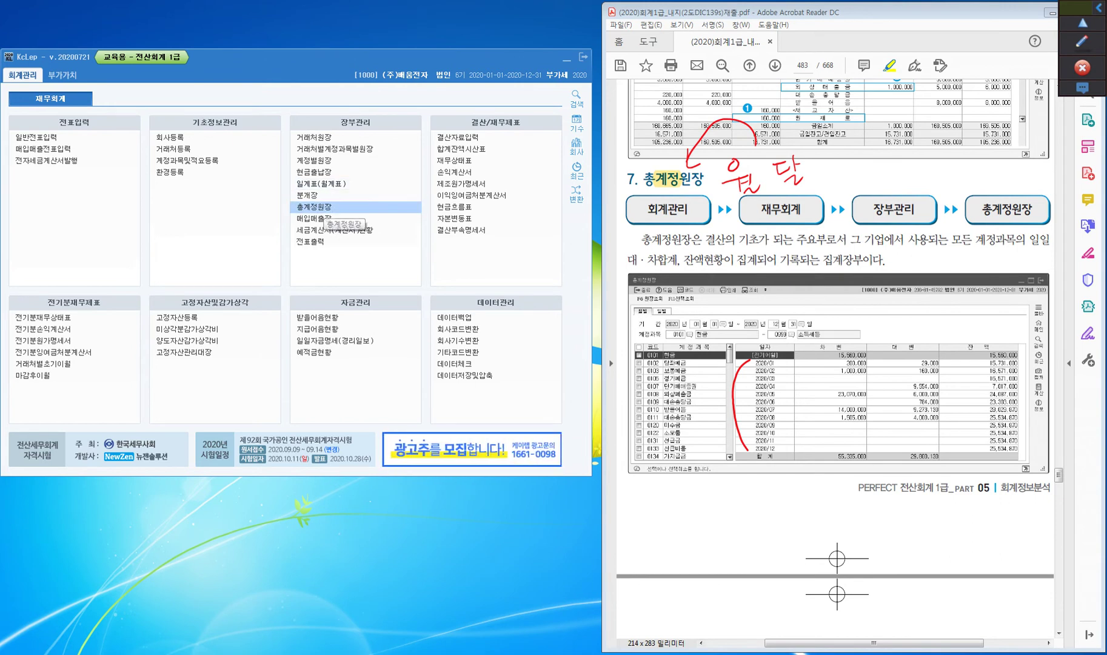
# - Open the 총계정원장 and query the 월별 view for 2020-01-01 to 2020-12-31, accounts 0101 현금 to 0999 소득세등
pyautogui.click(314, 206)
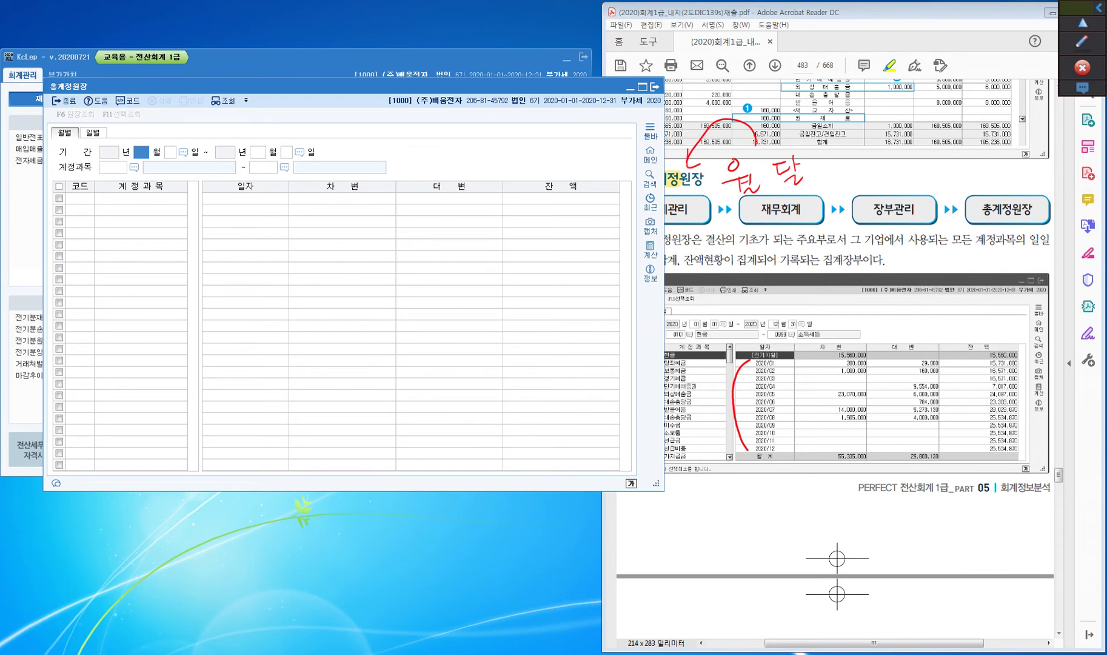
pyautogui.press('Return')
pyautogui.press('Return')
pyautogui.press('Return')
pyautogui.press('Return')
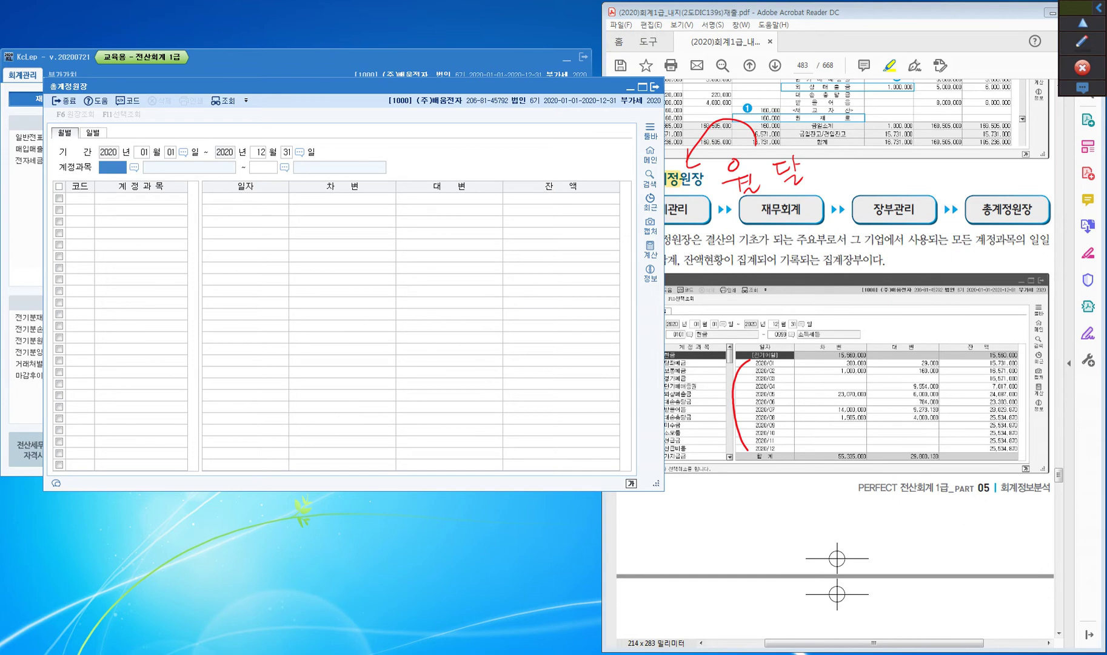
pyautogui.press('Return')
pyautogui.press('Return')
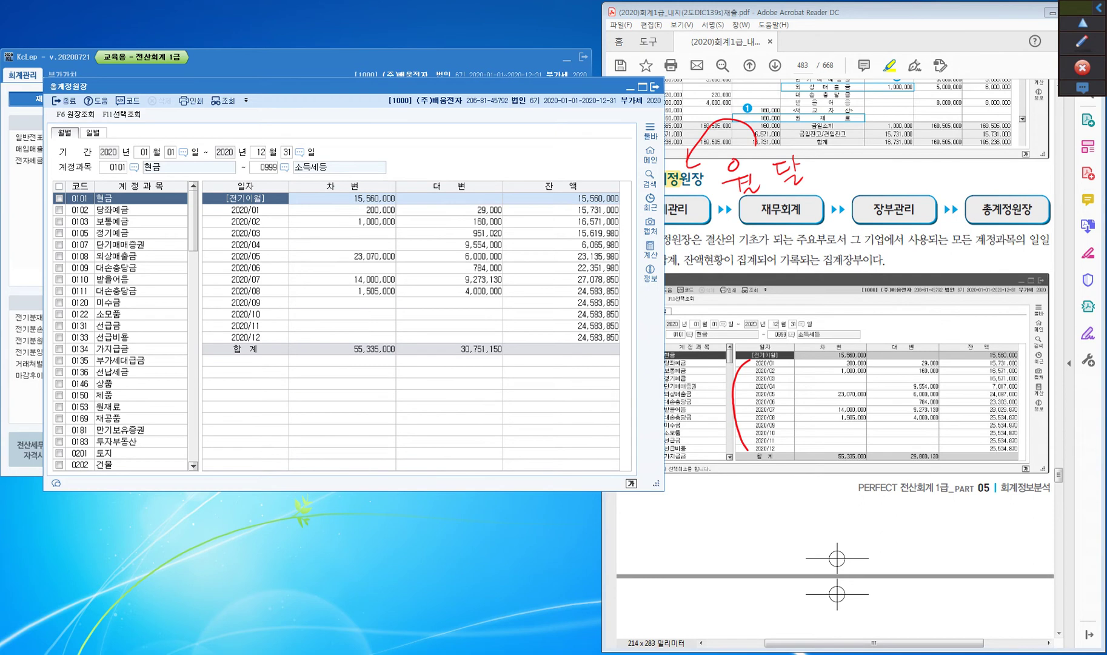
# - Examine the monthly ledger of 0108 외상매출금, checking its 2020/05 row and its 전기이월 row
pyautogui.click(115, 256)
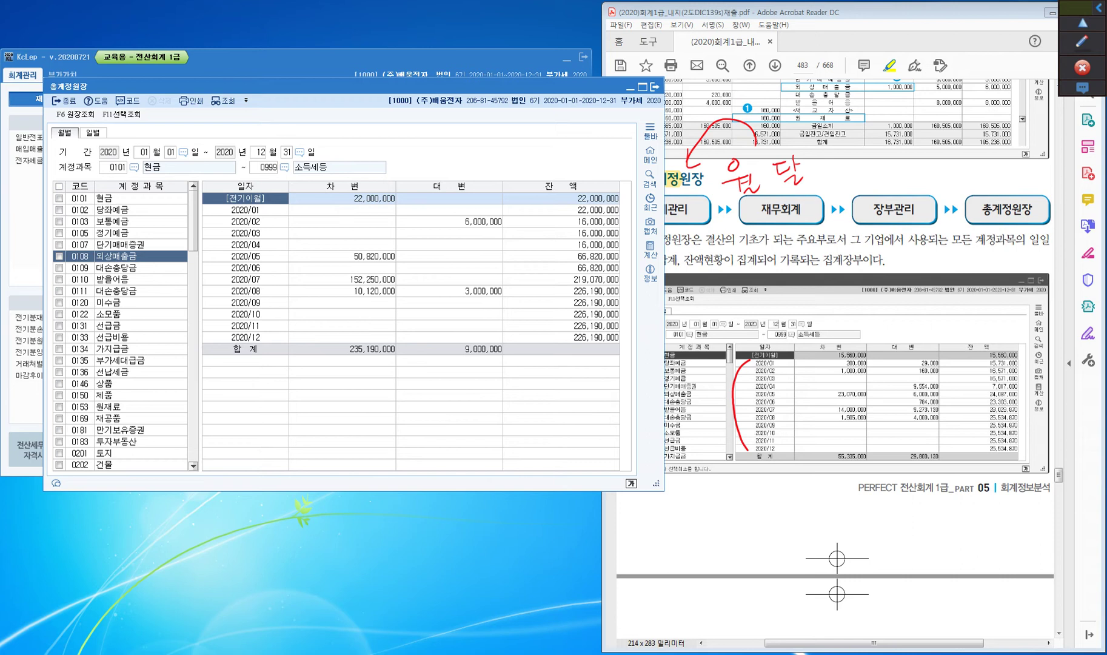
pyautogui.click(374, 257)
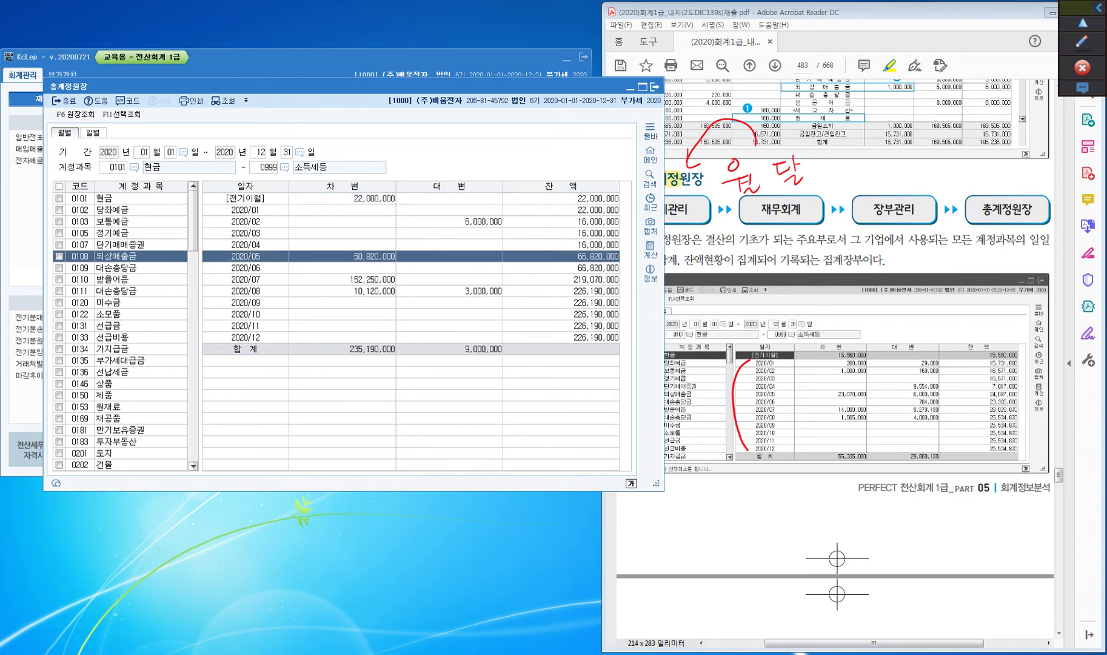
pyautogui.click(374, 199)
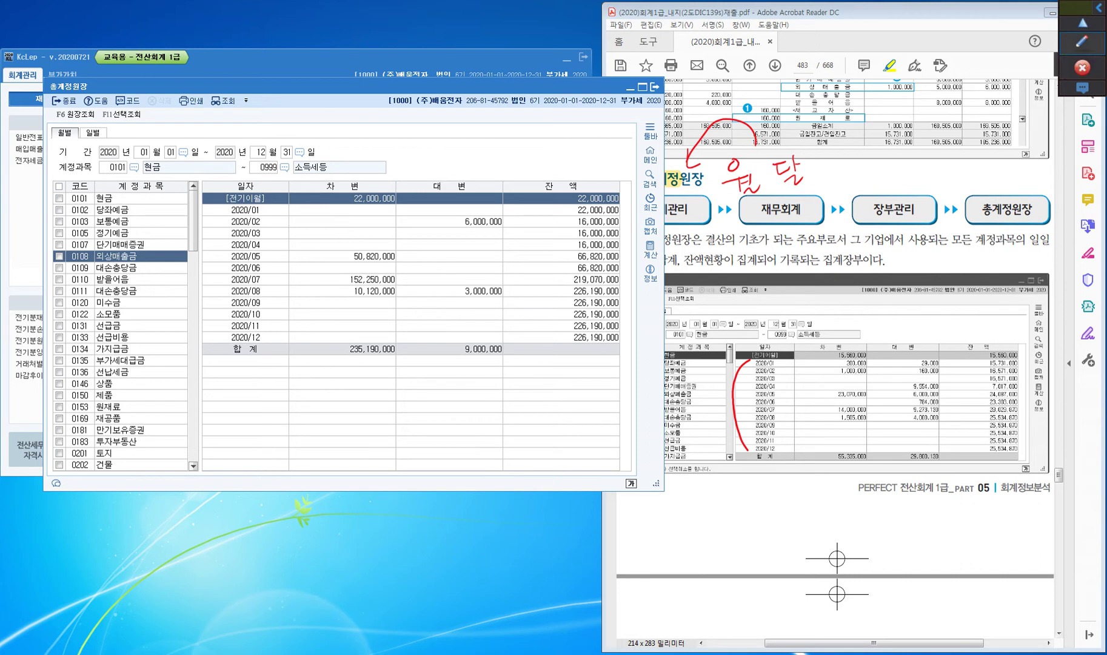
# - Draw green rectangles around the 외상매출금 차변 entries for 2020/07 to 2020/12 and the 잔액 of 2020/06 and 2020/07
pyautogui.click(1082, 41)
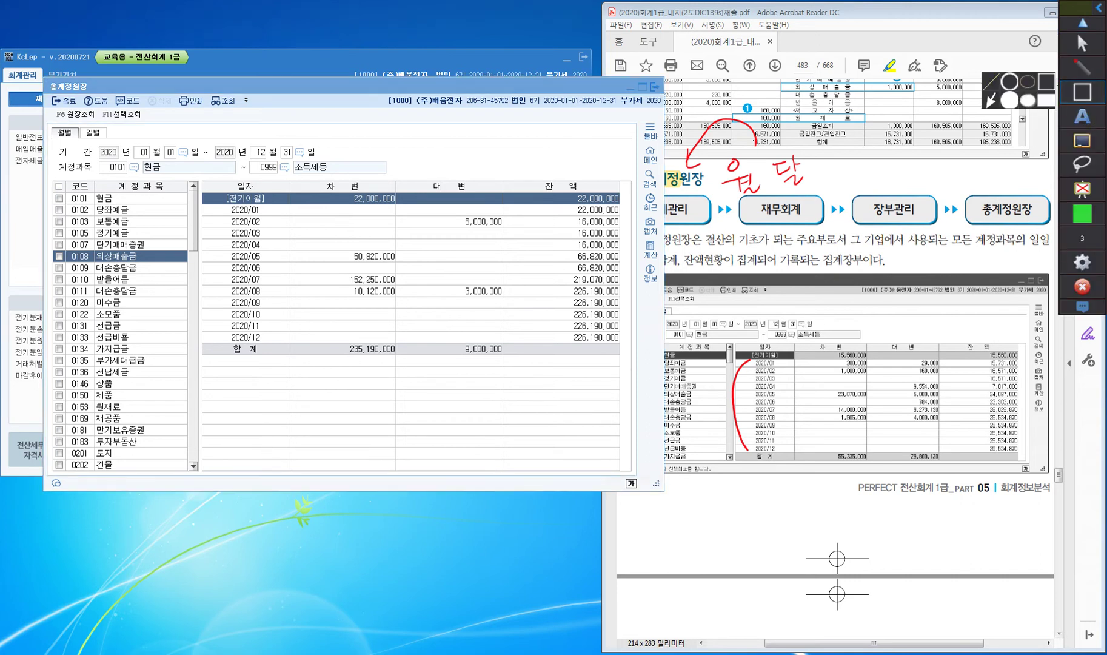
pyautogui.moveTo(199, 274)
pyautogui.mouseDown()
pyautogui.moveTo(273, 329)
pyautogui.moveTo(621, 346)
pyautogui.moveTo(398, 344)
pyautogui.mouseUp()
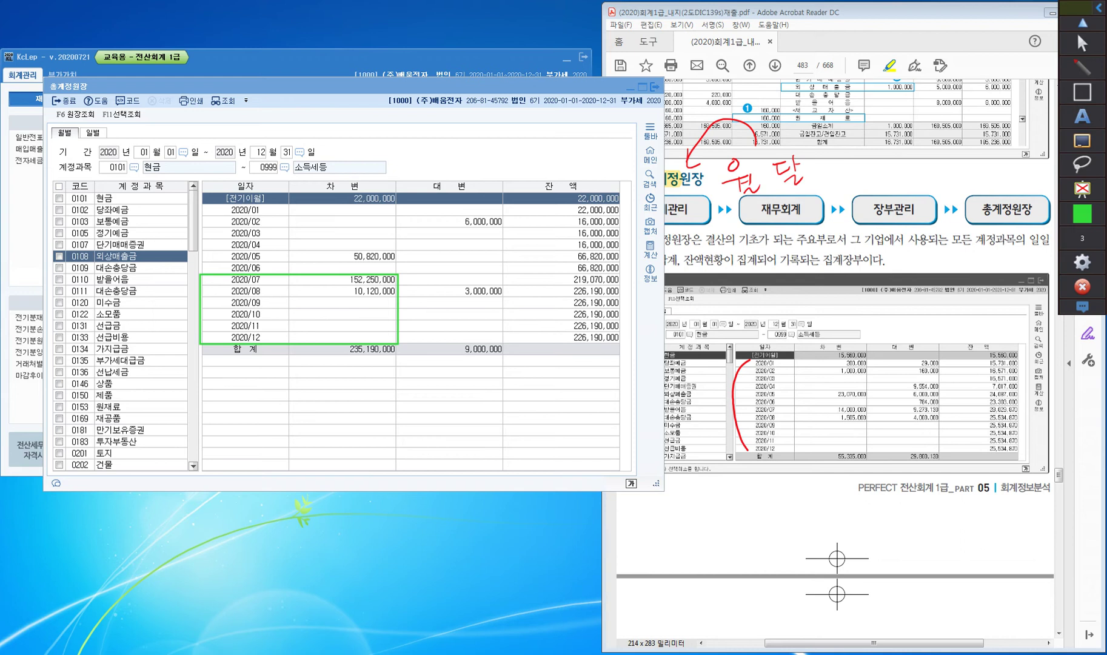
pyautogui.moveTo(501, 262)
pyautogui.mouseDown()
pyautogui.moveTo(513, 289)
pyautogui.moveTo(535, 296)
pyautogui.moveTo(620, 284)
pyautogui.mouseUp()
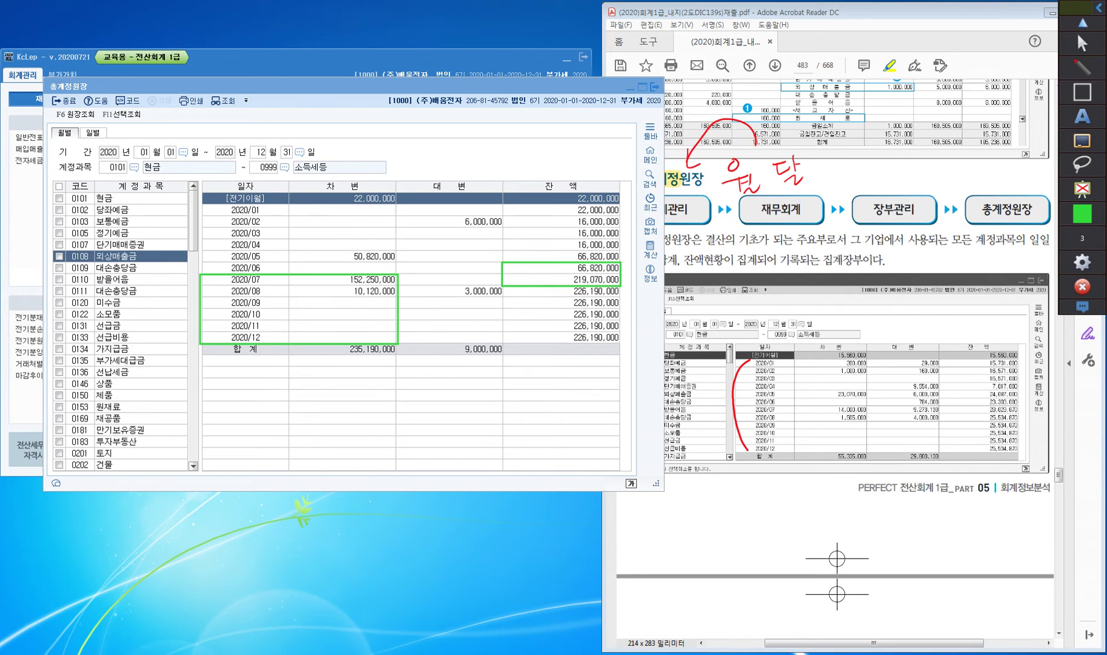
# - Clear all on-screen annotations and close the 총계정원장 window
pyautogui.click(1082, 213)
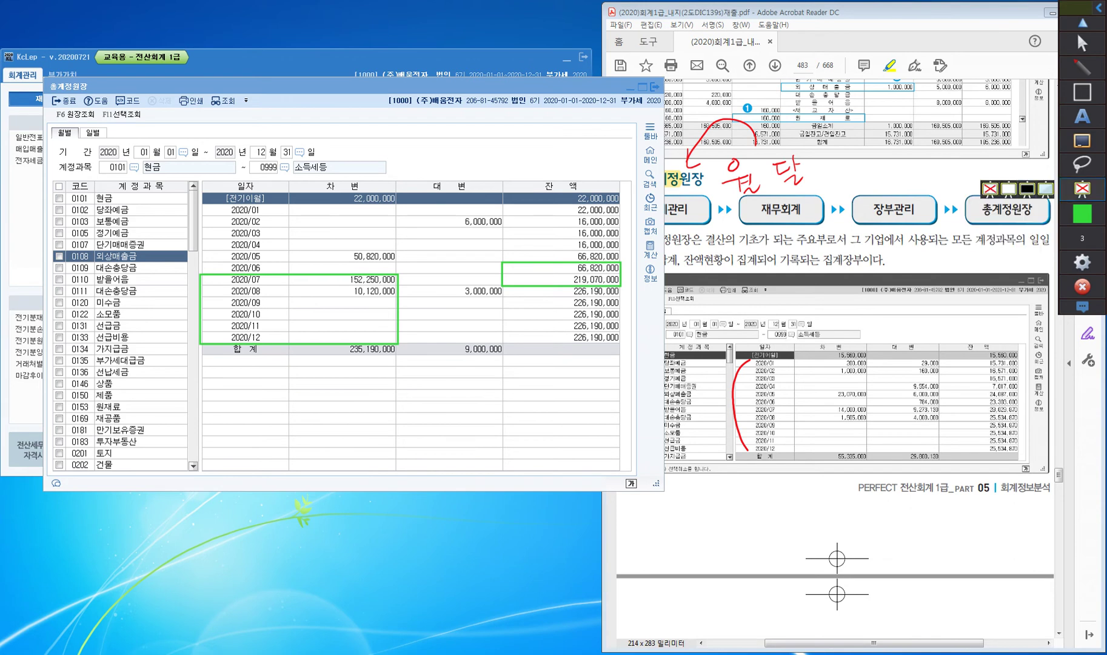
pyautogui.click(1083, 141)
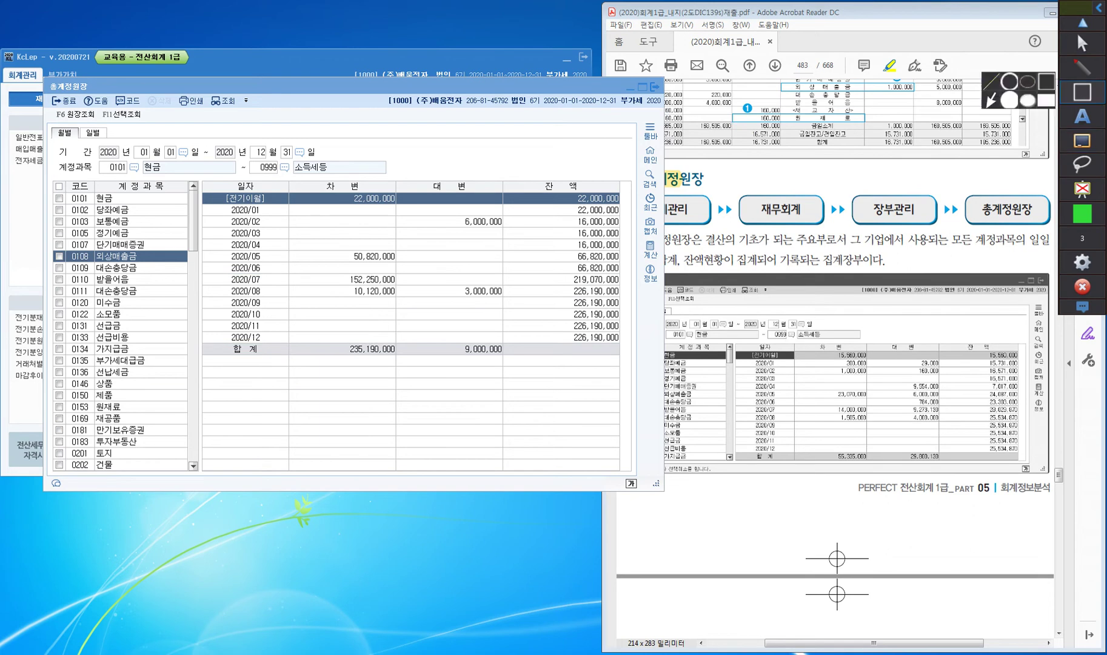
pyautogui.click(1082, 44)
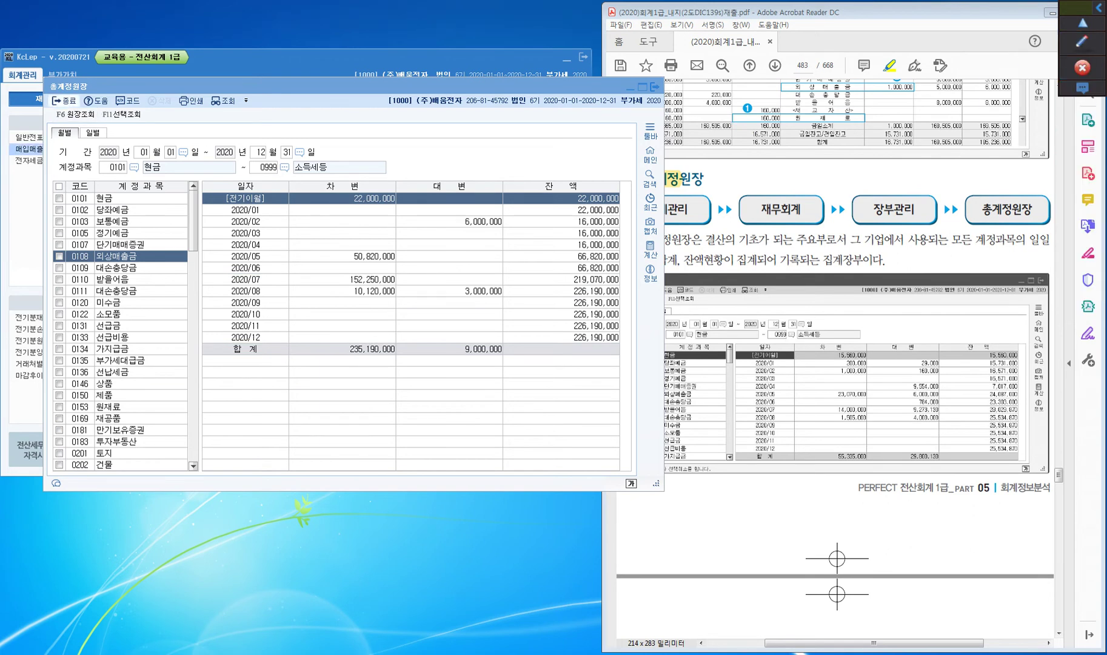
pyautogui.press('Escape')
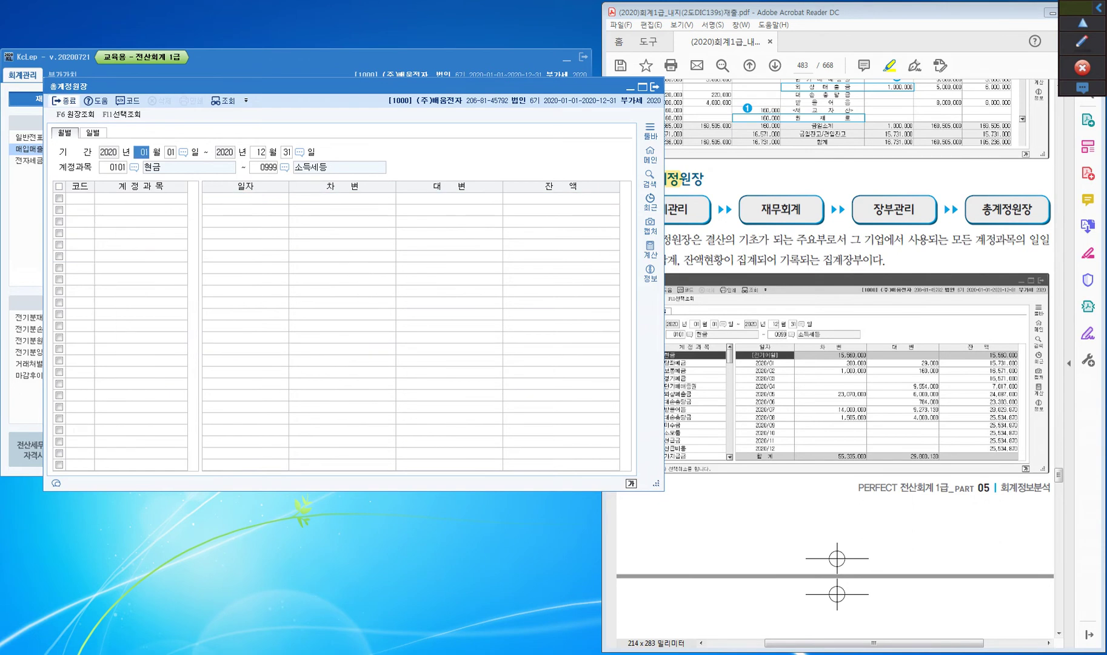
pyautogui.press('Escape')
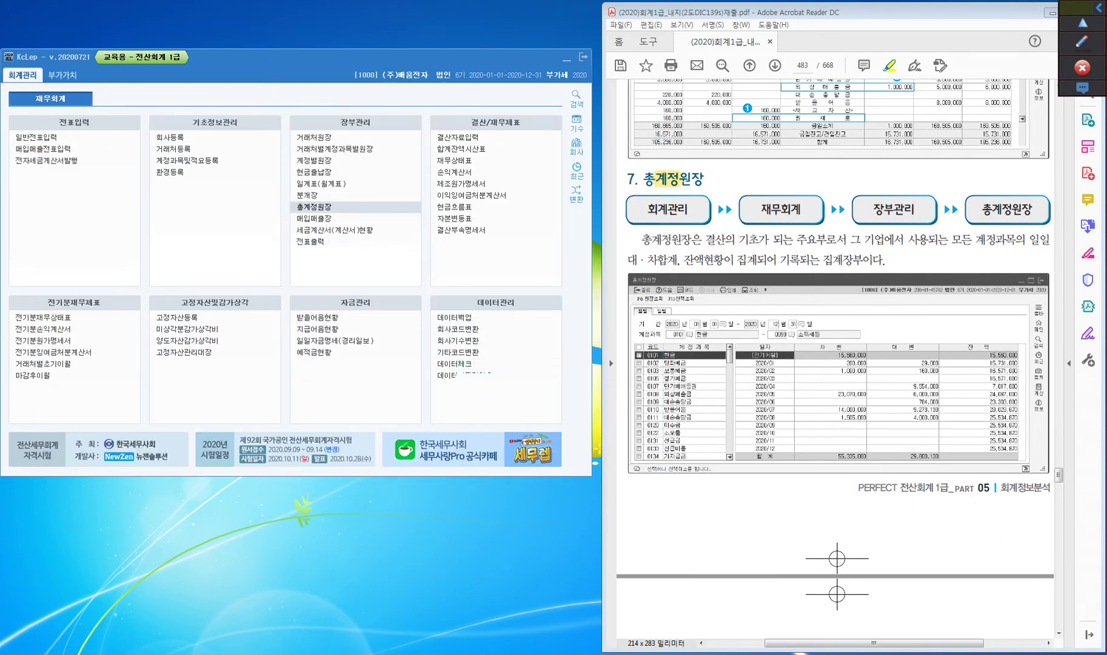
# - Go to the 심화연습 questions on textbook page 484 and change the working company to 1100 (주)남동산업
pyautogui.scroll(-10, 835, 358)
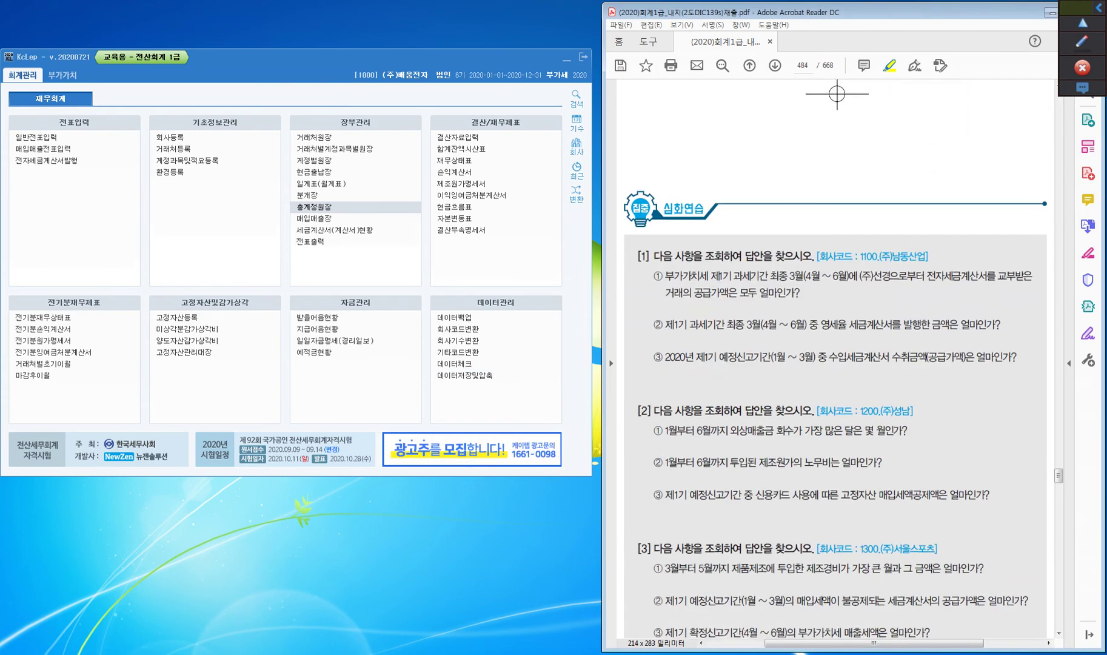
pyautogui.scroll(-8, 835, 357)
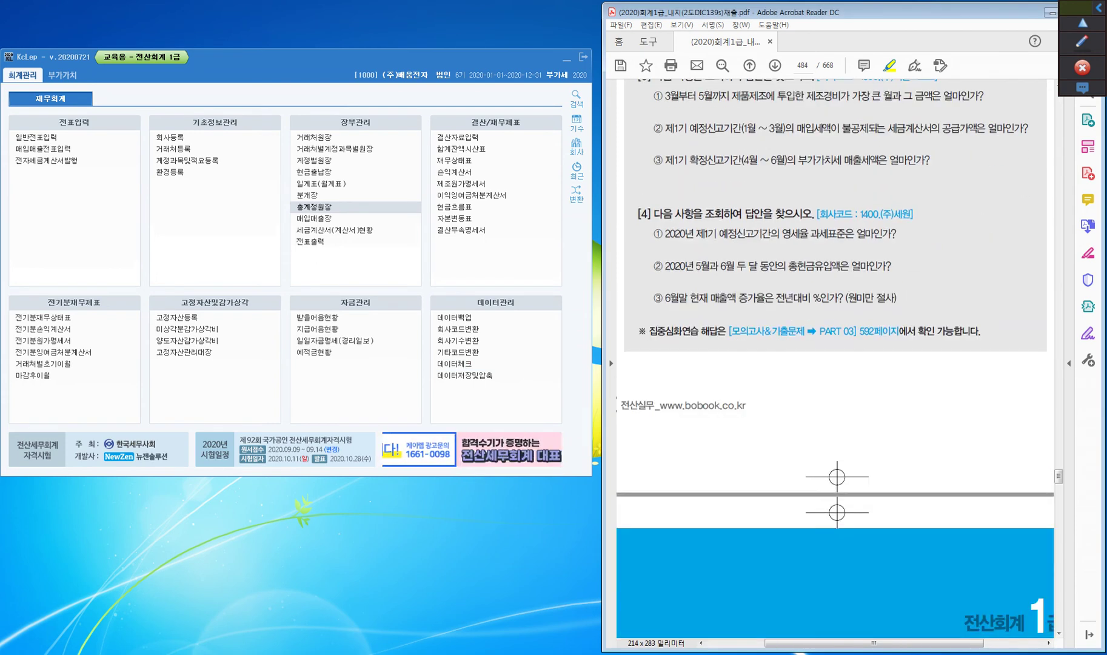
pyautogui.scroll(5, 836, 357)
pyautogui.scroll(2, 834, 358)
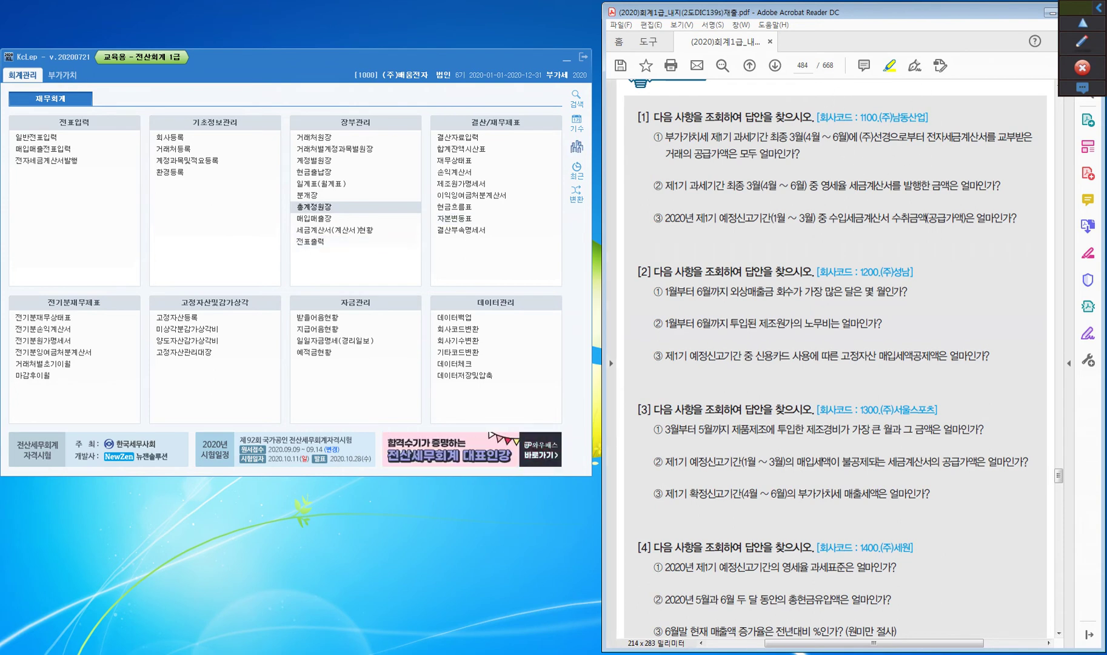
pyautogui.click(576, 147)
pyautogui.write('1100')
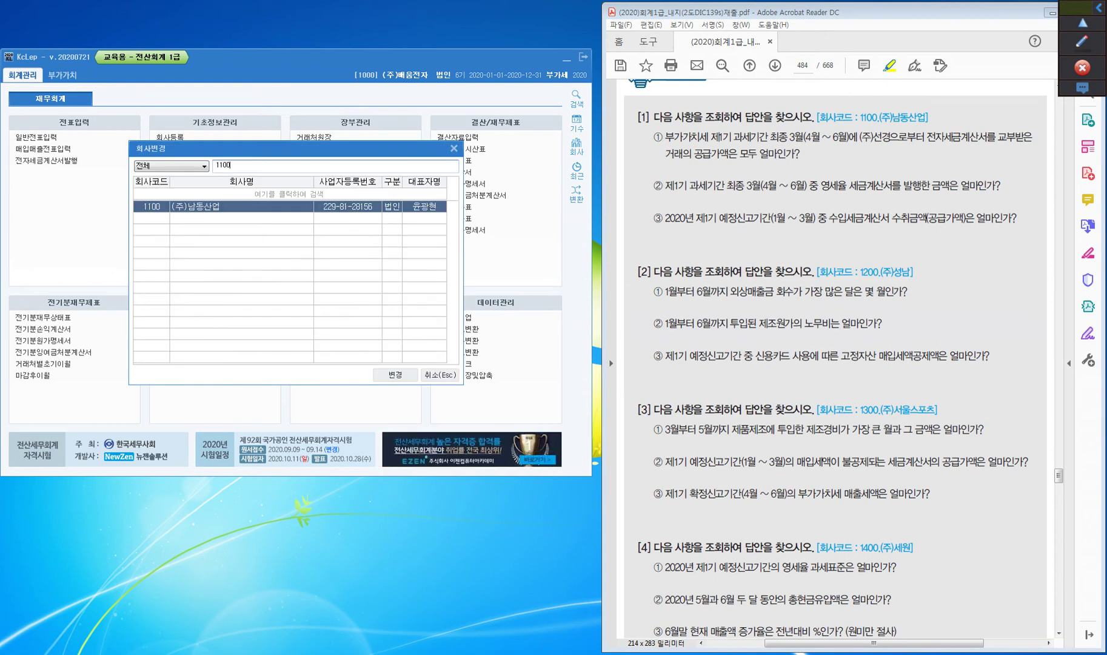
pyautogui.doubleClick(339, 207)
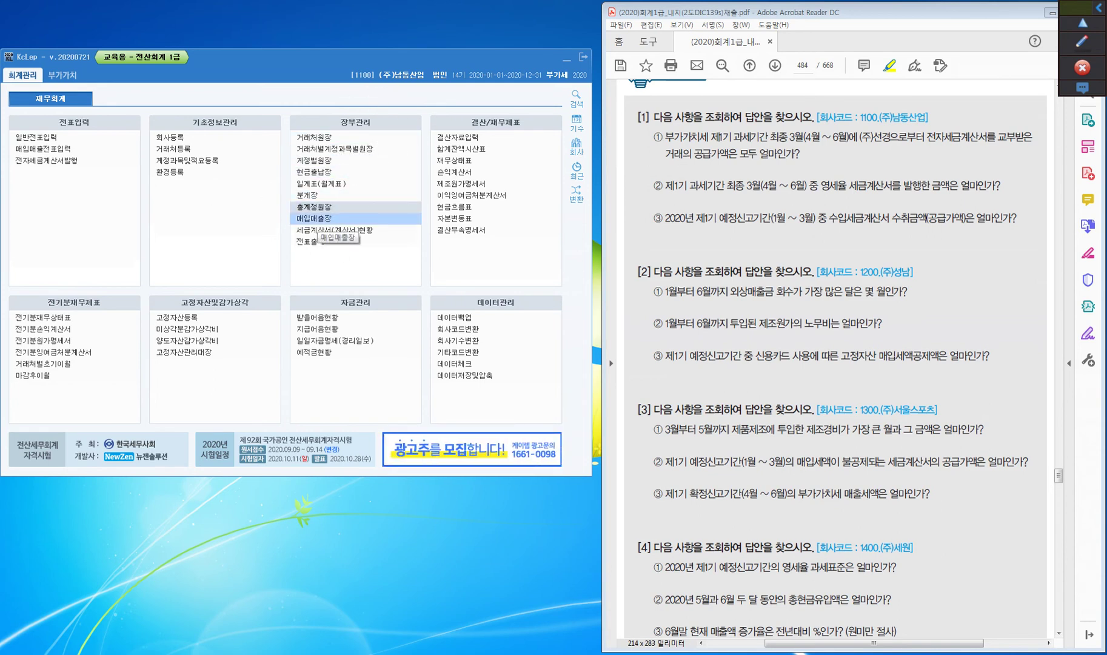
# - Look over the 부가가치세신고서 and 세금계산서합계표 entries of the 부가가치 module and return to 회계관리
pyautogui.click(63, 75)
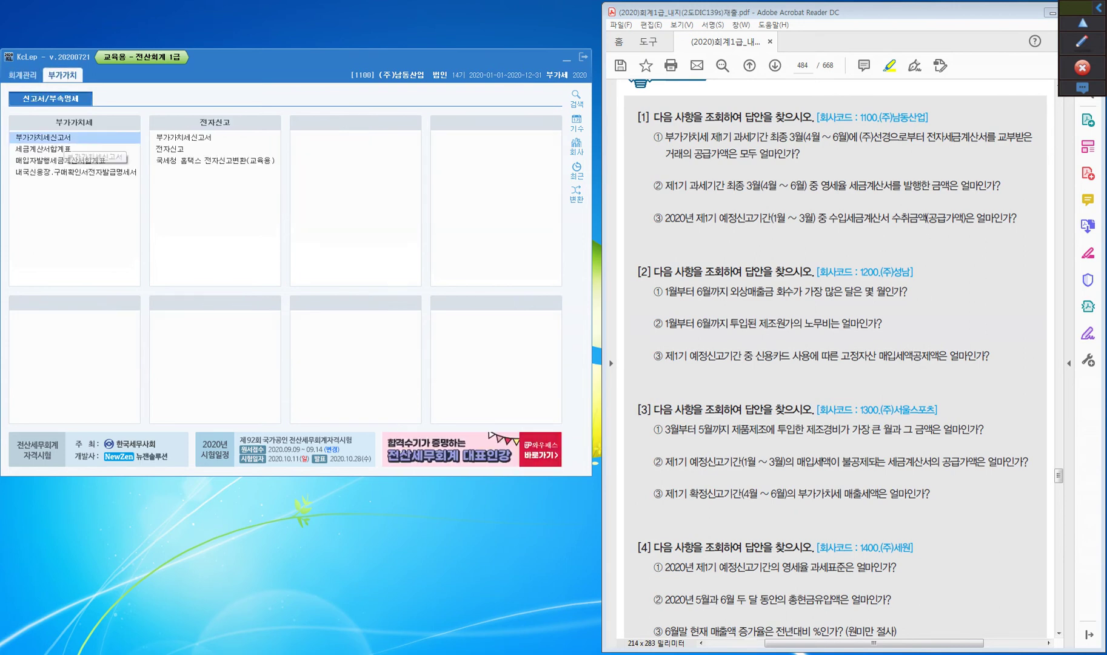
pyautogui.click(66, 148)
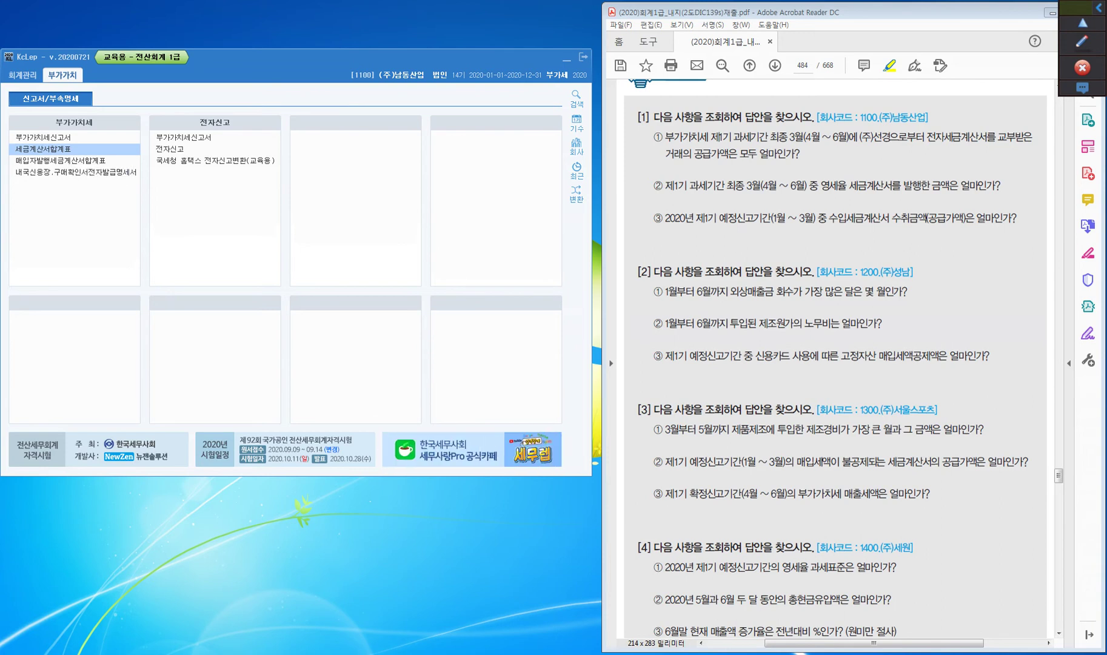
pyautogui.click(42, 137)
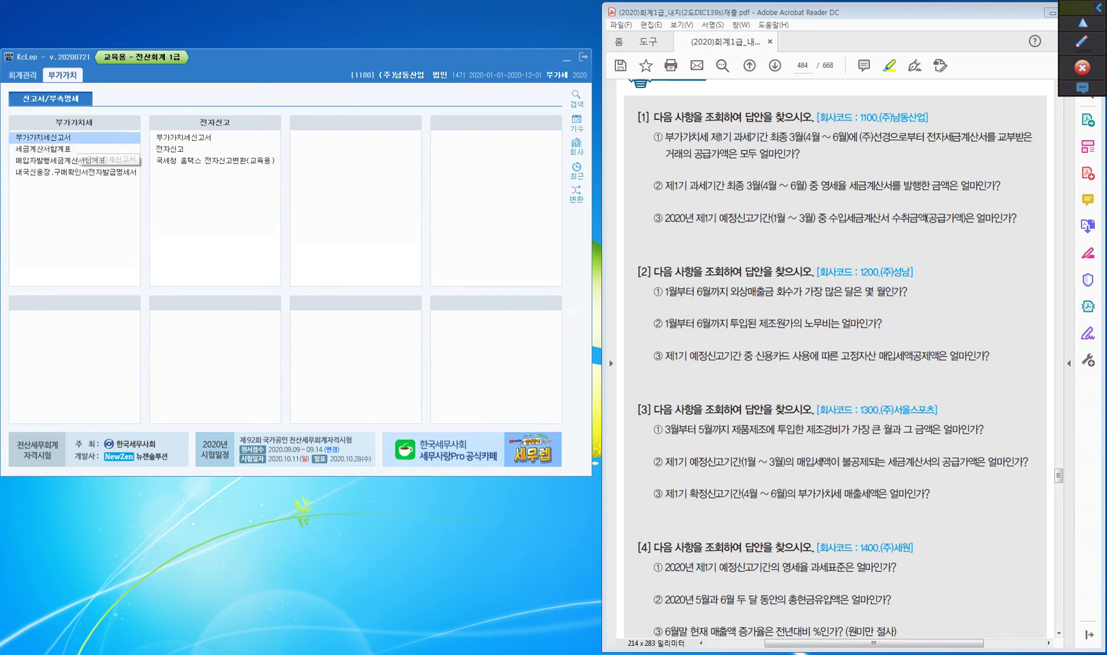
pyautogui.doubleClick(76, 140)
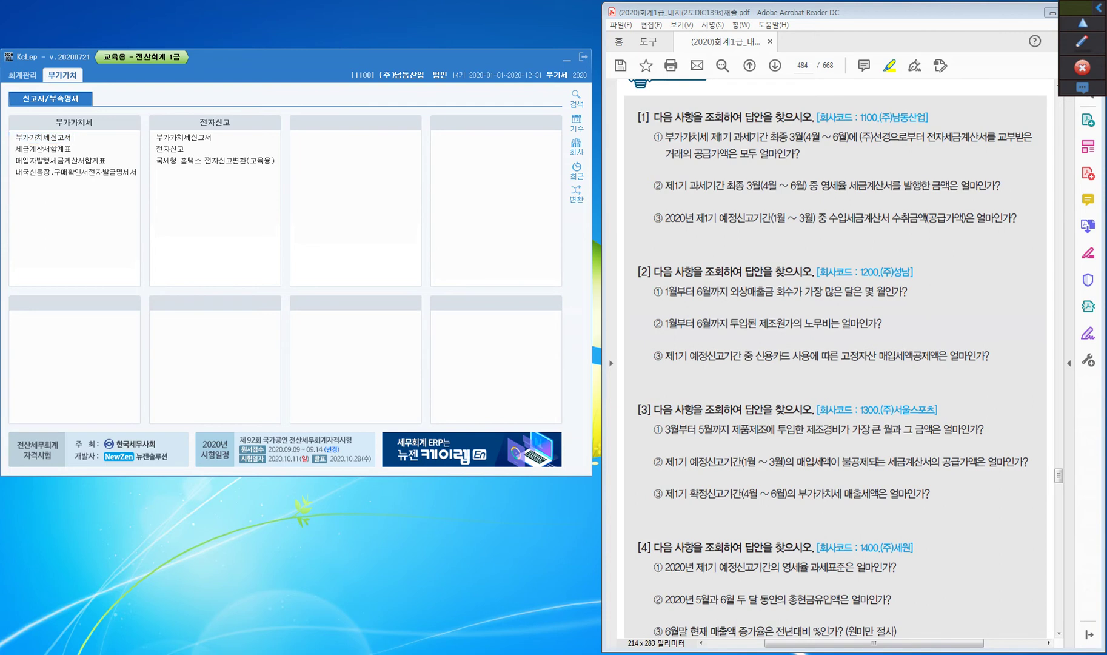
pyautogui.click(23, 75)
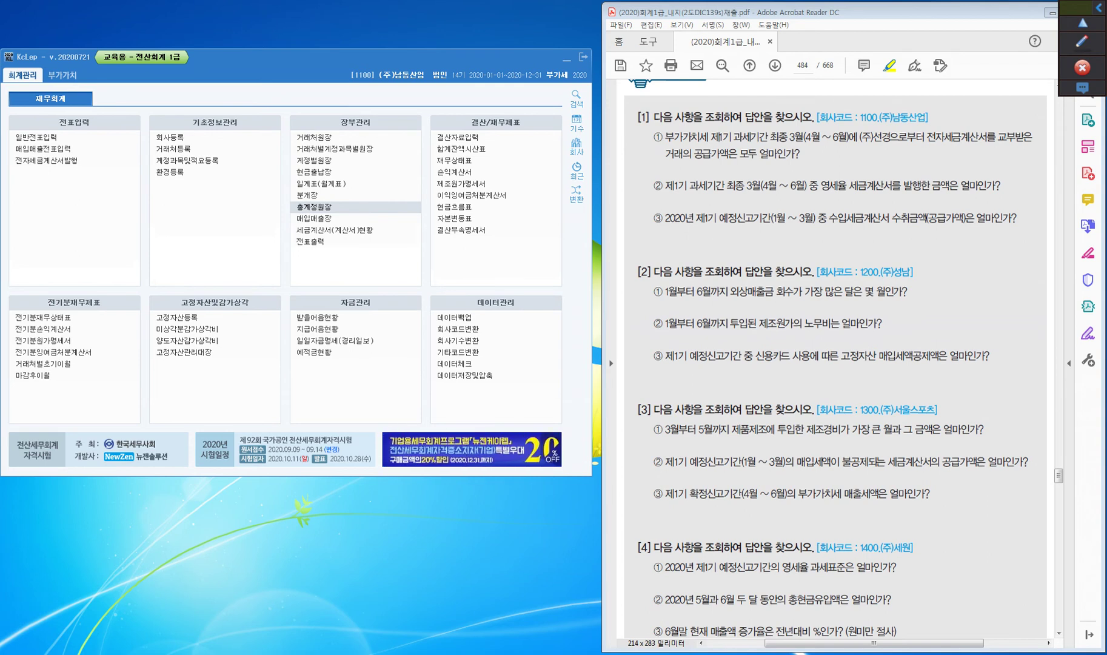
# - Highlight 최종, (주)선경 and 공급가액 in question [1] ① of the 심화연습
pyautogui.moveTo(770, 137); pyautogui.dragTo(789, 138)
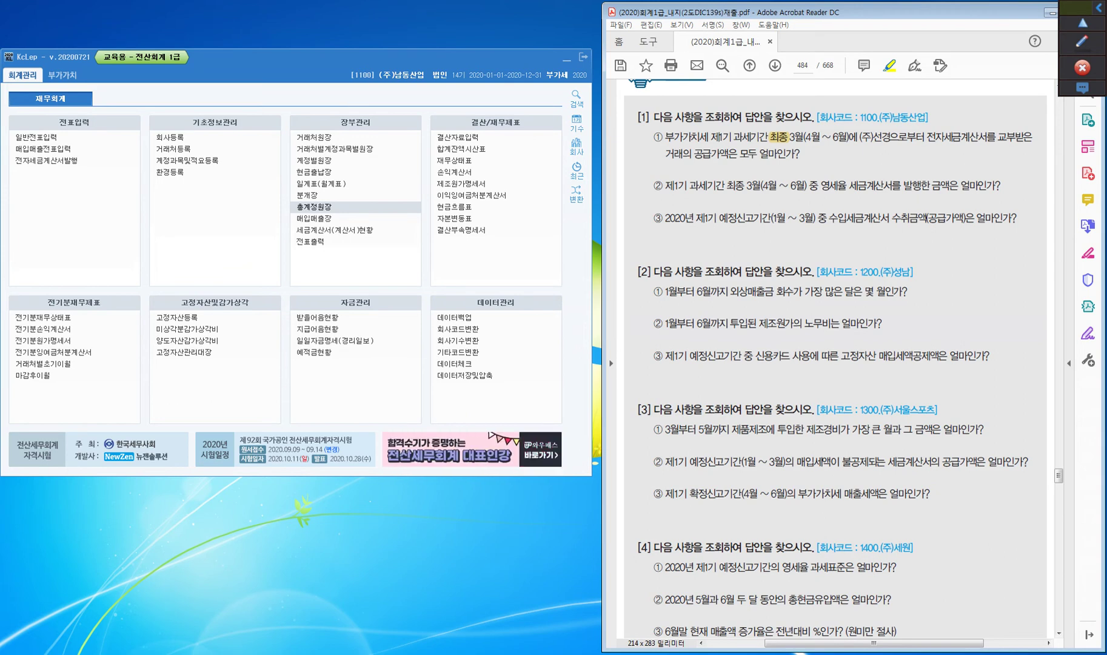
pyautogui.moveTo(860, 138); pyautogui.dragTo(892, 138)
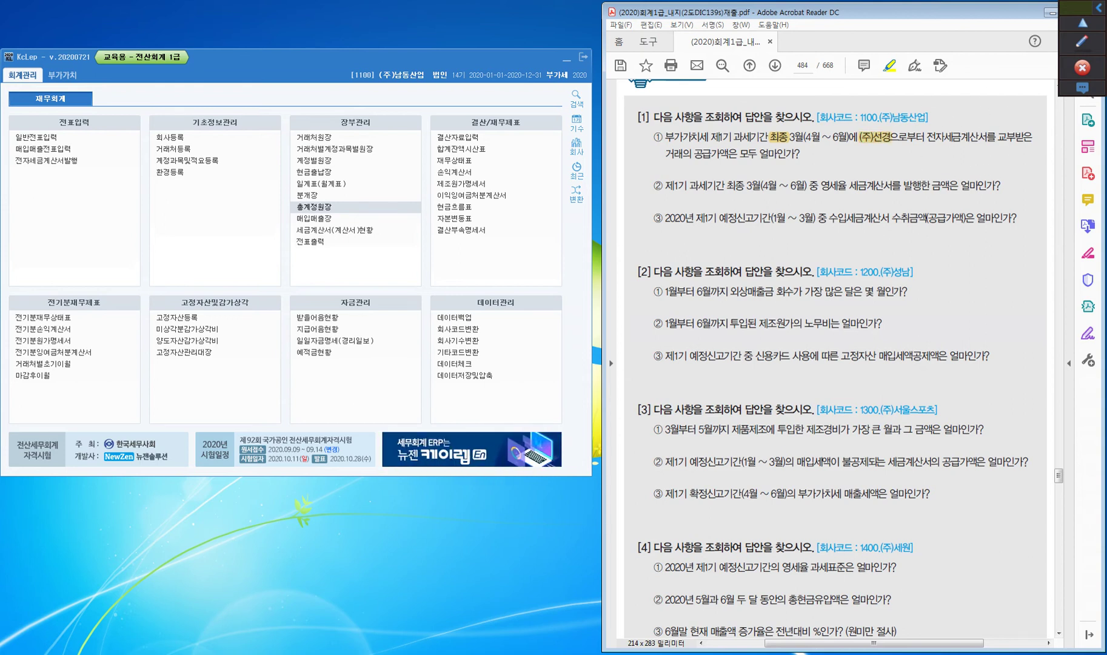
pyautogui.moveTo(694, 154); pyautogui.dragTo(730, 154)
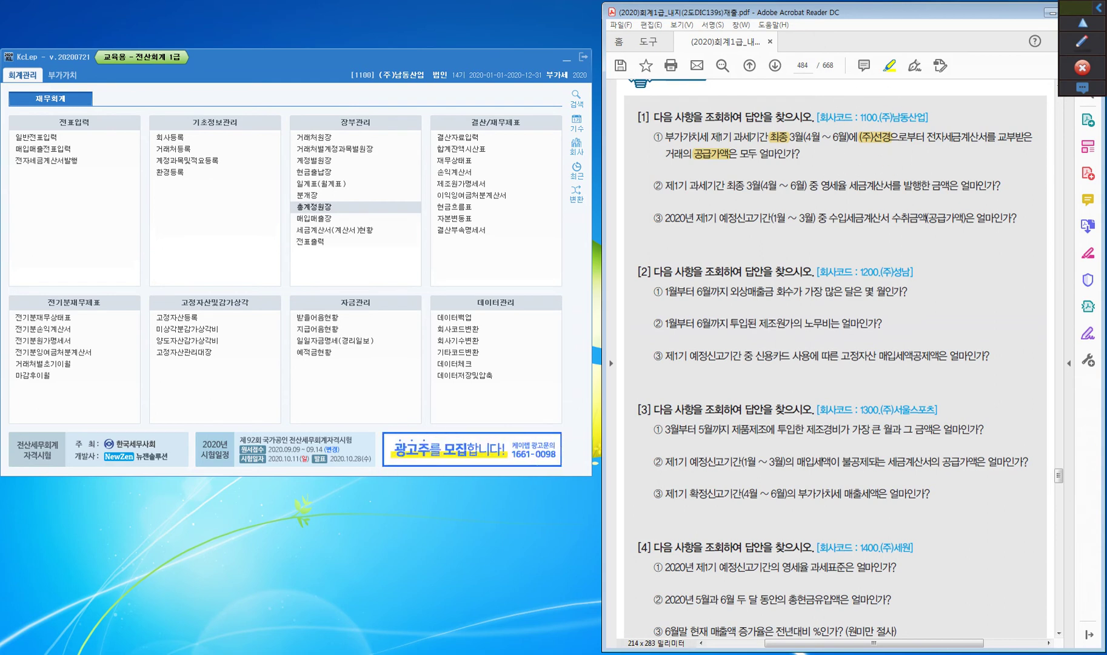
# - Draw a red bracket arrow from (주)선경 to 전자세금계산서 in question [1] ① and write 세.계.합 above it
pyautogui.click(1082, 43)
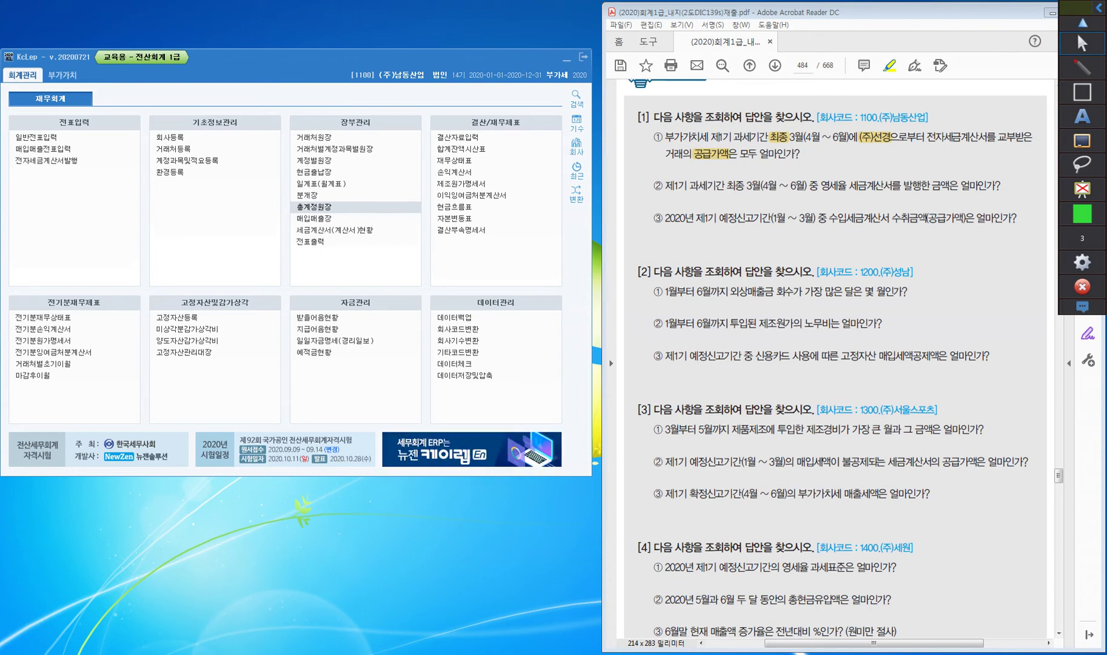
pyautogui.click(1082, 68)
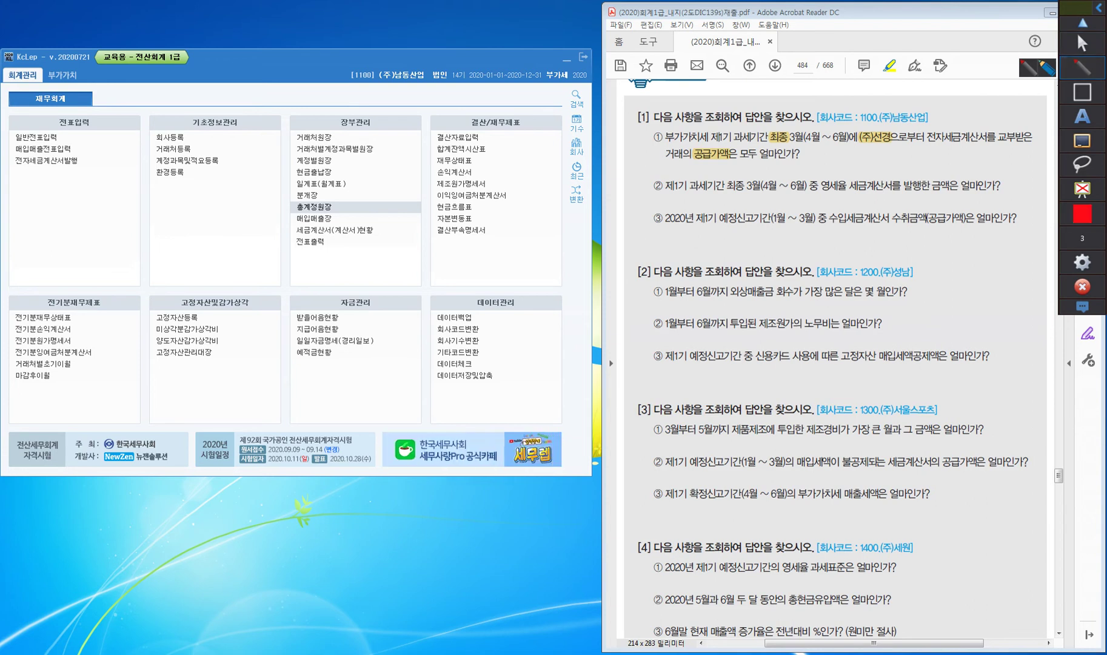
pyautogui.moveTo(885, 131); pyautogui.dragTo(967, 132)
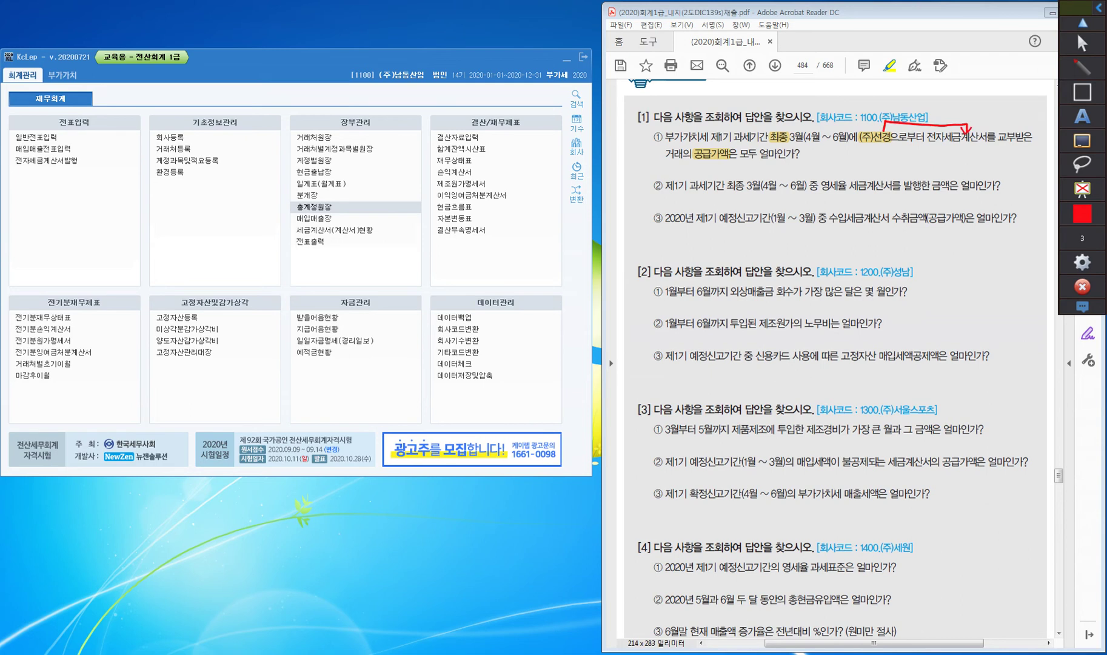
pyautogui.moveTo(944, 105)
pyautogui.mouseDown()
pyautogui.moveTo(943, 118)
pyautogui.moveTo(992, 106)
pyautogui.moveTo(1000, 115)
pyautogui.mouseUp()
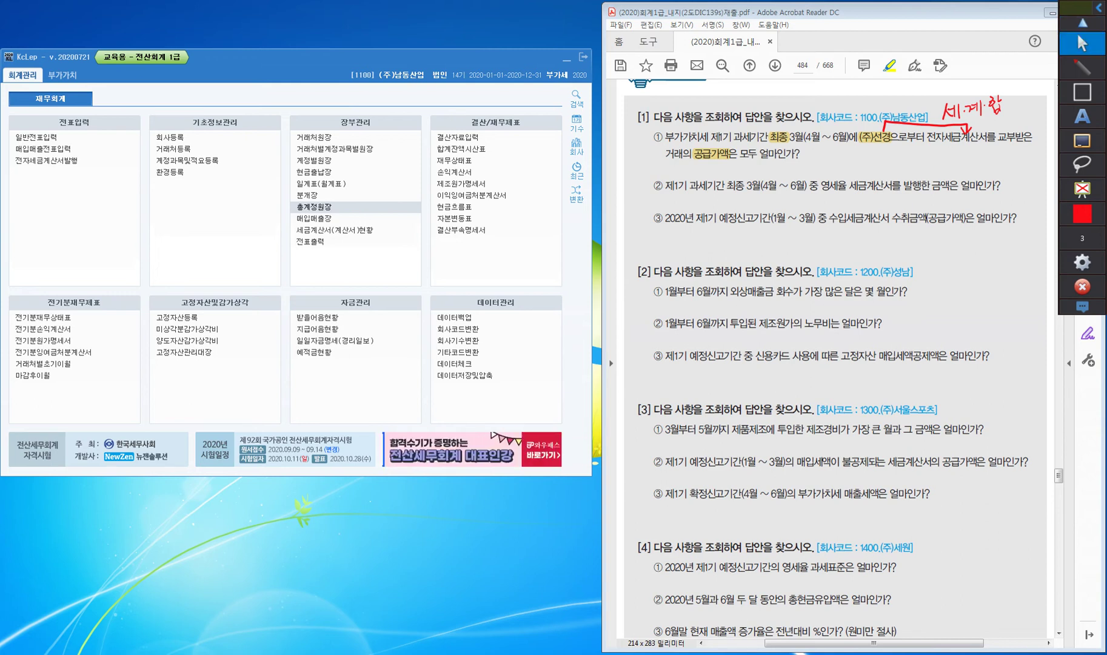
# - Open the 세금계산서합계표 in the 부가가치 module and query it for April through June 2020
pyautogui.click(62, 75)
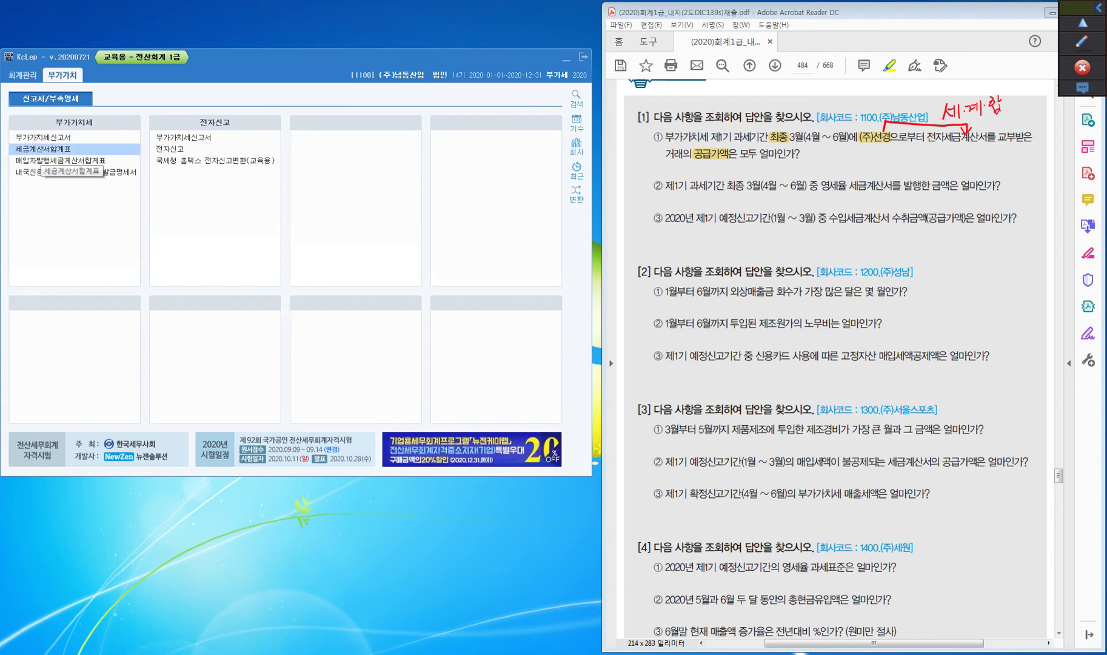
pyautogui.click(44, 149)
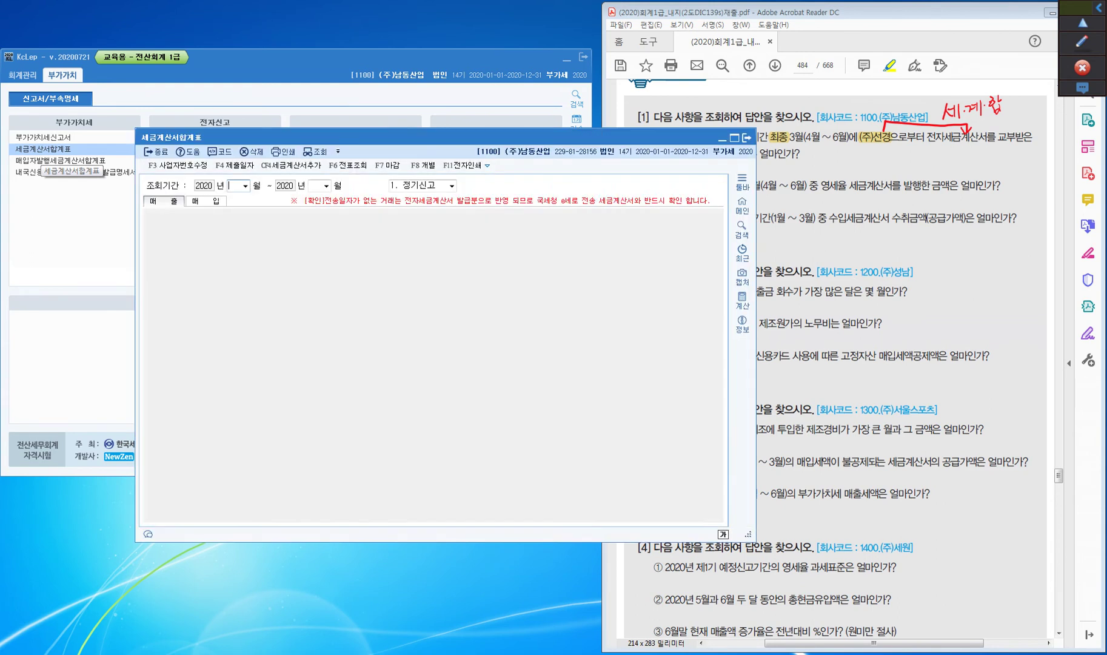
pyautogui.moveTo(304, 137); pyautogui.dragTo(175, 160)
pyautogui.write('4')
pyautogui.press('Return')
pyautogui.write('6')
pyautogui.press('Return')
pyautogui.press('Return')
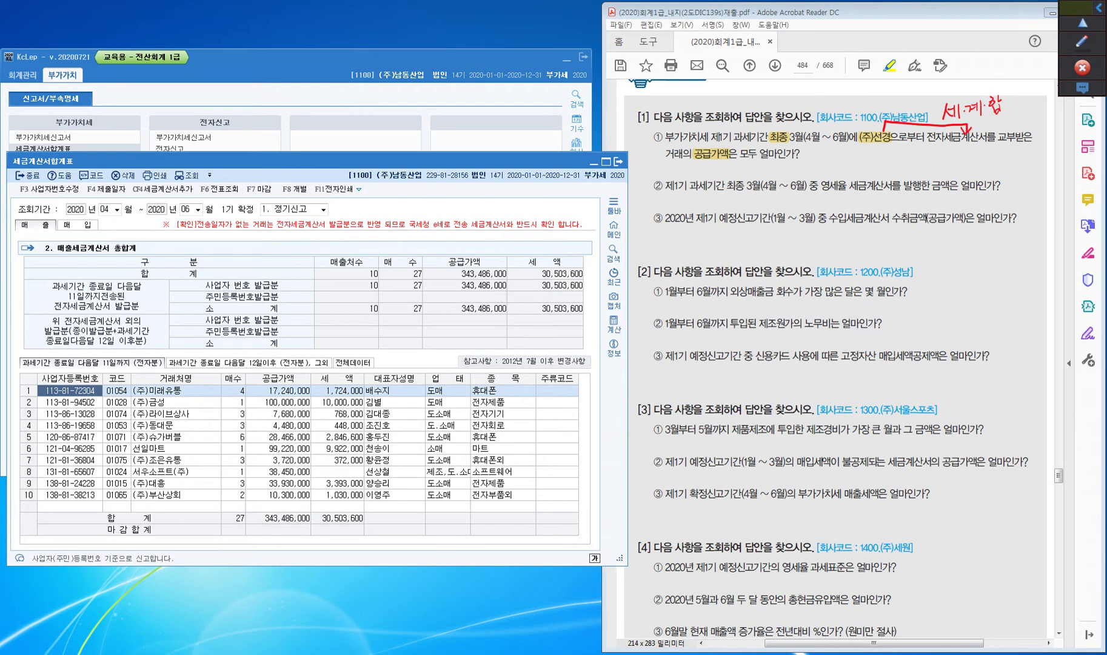
# - Underline 교부받은 in question [1] ① in red and write 매입 beneath it
pyautogui.click(1082, 42)
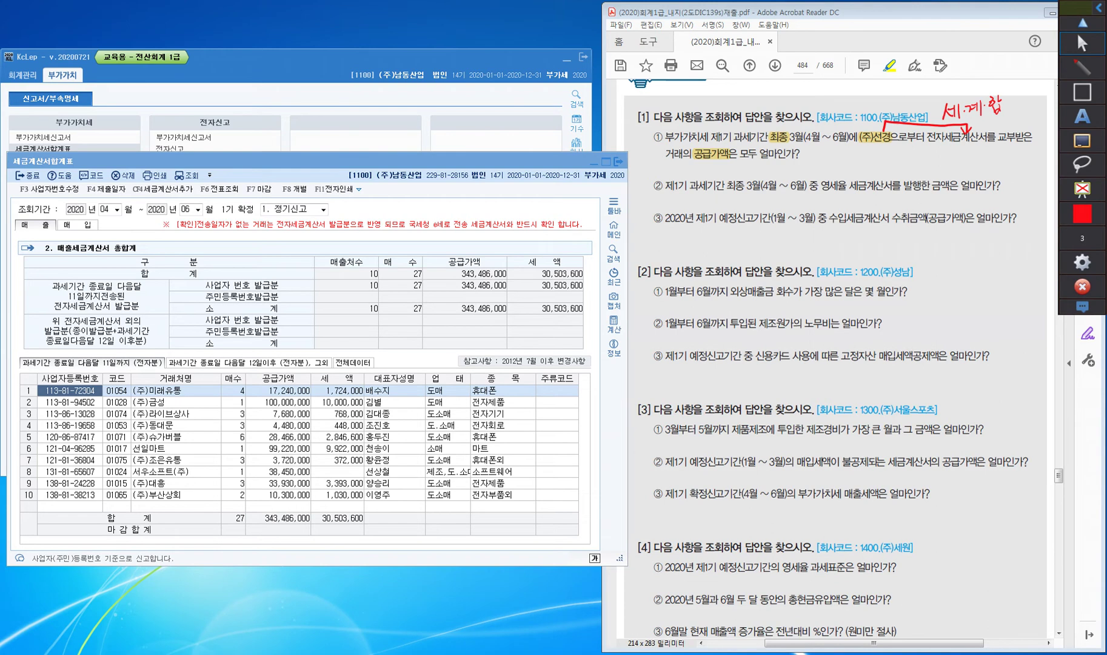
pyautogui.moveTo(1000, 143)
pyautogui.mouseDown()
pyautogui.moveTo(1031, 143)
pyautogui.moveTo(1009, 157)
pyautogui.moveTo(1028, 157)
pyautogui.moveTo(1016, 166)
pyautogui.mouseUp()
pyautogui.moveTo(1027, 154); pyautogui.dragTo(1028, 166)
pyautogui.moveTo(1016, 161); pyautogui.dragTo(1026, 162)
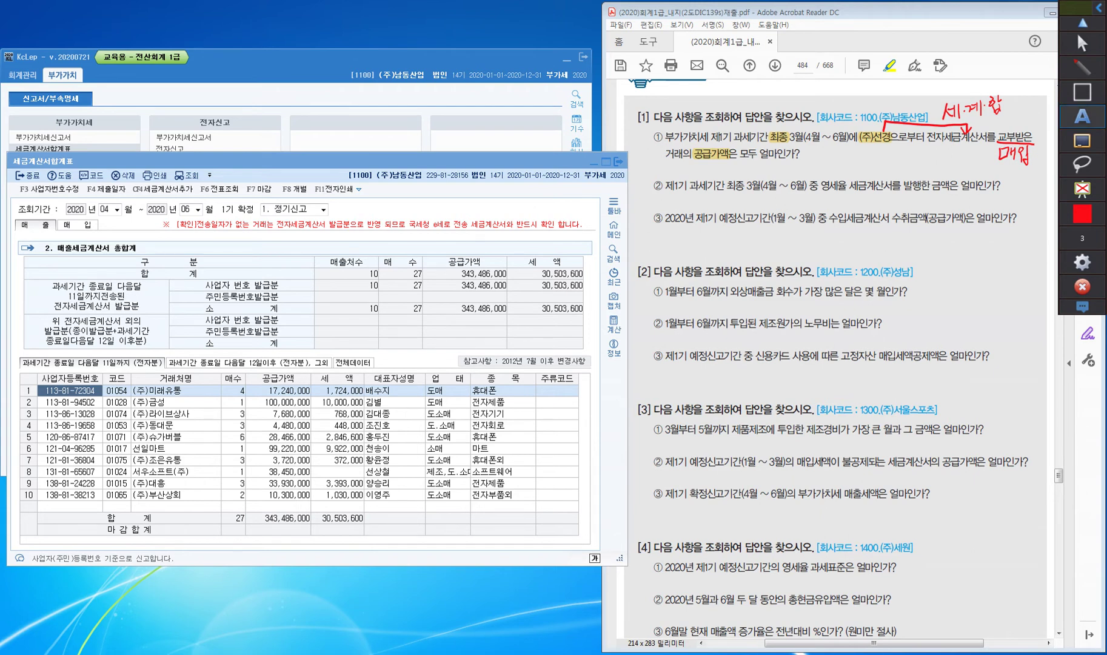
# - Display the 매입 side of the 세금계산서합계표 with 전체데이터, and frame both labels with green rectangles
pyautogui.click(77, 226)
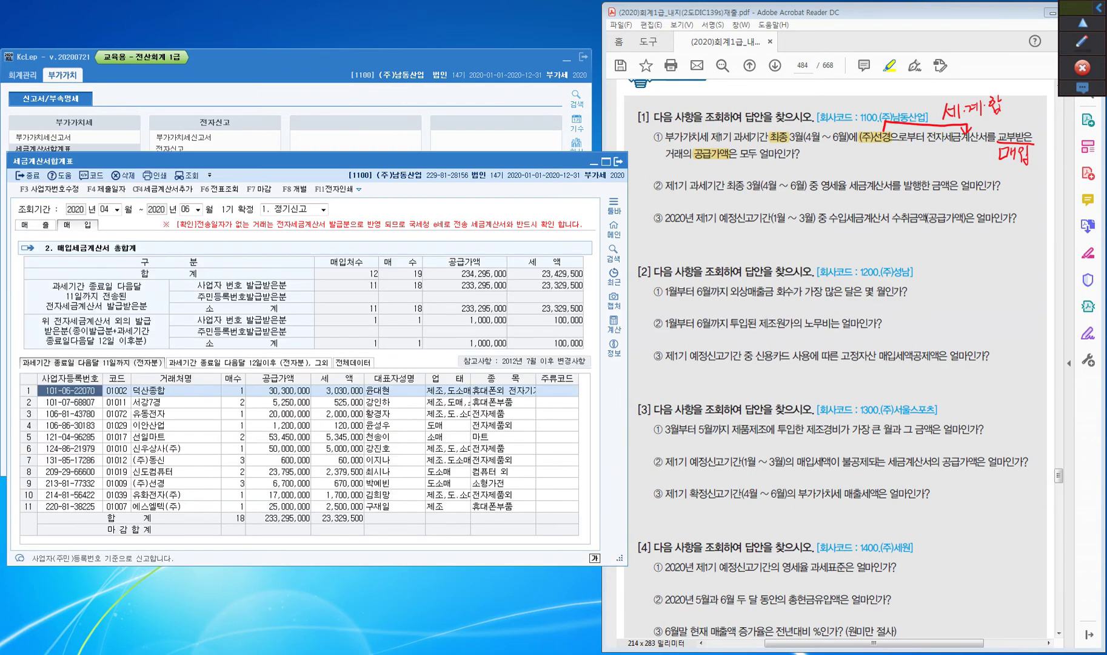
pyautogui.click(76, 225)
pyautogui.click(1082, 41)
pyautogui.moveTo(50, 216)
pyautogui.mouseDown()
pyautogui.moveTo(68, 237)
pyautogui.moveTo(103, 234)
pyautogui.mouseUp()
pyautogui.click(1082, 92)
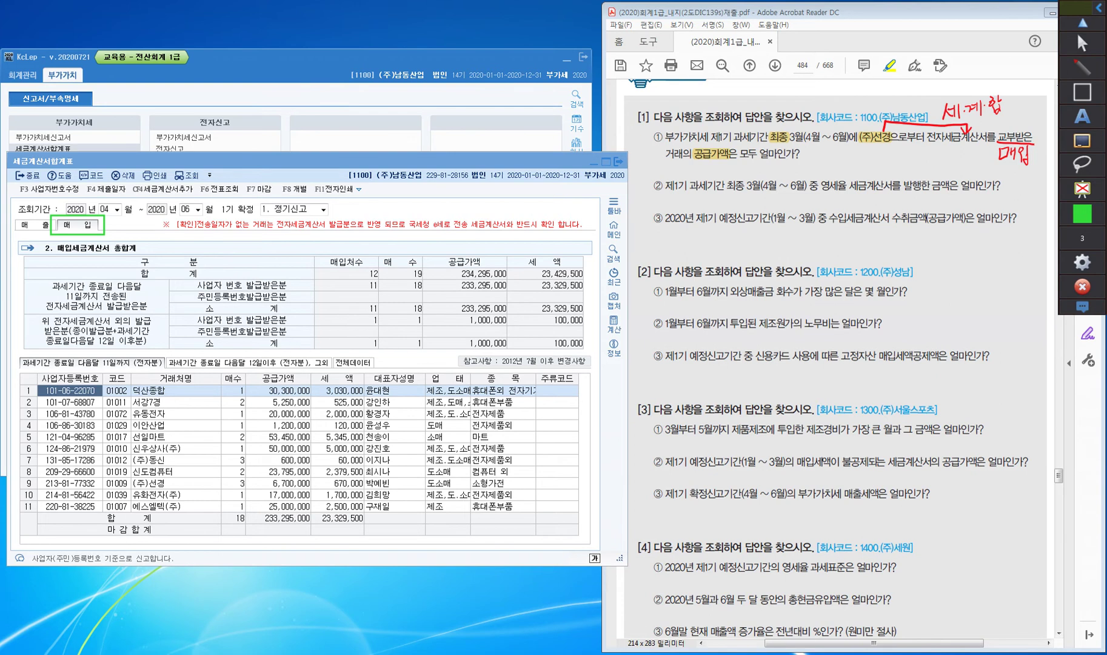
pyautogui.moveTo(330, 352)
pyautogui.mouseDown()
pyautogui.moveTo(335, 370)
pyautogui.moveTo(377, 373)
pyautogui.mouseUp()
pyautogui.click(1082, 43)
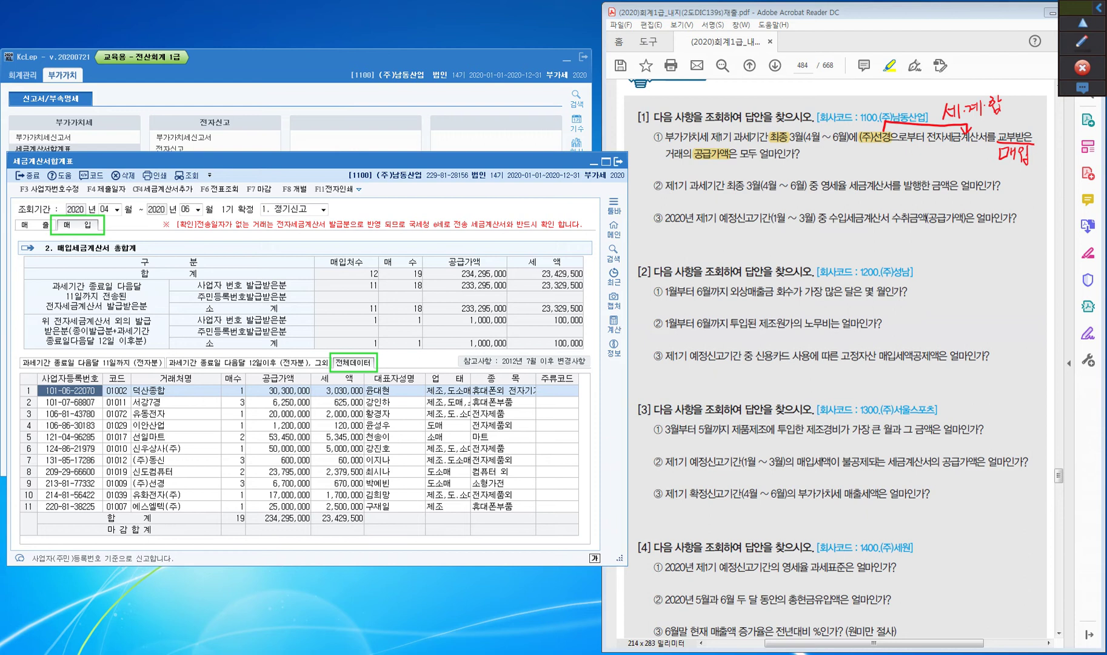
# - Select the (주)선경 row and frame it through its 공급가액 with a green rectangle
pyautogui.click(70, 483)
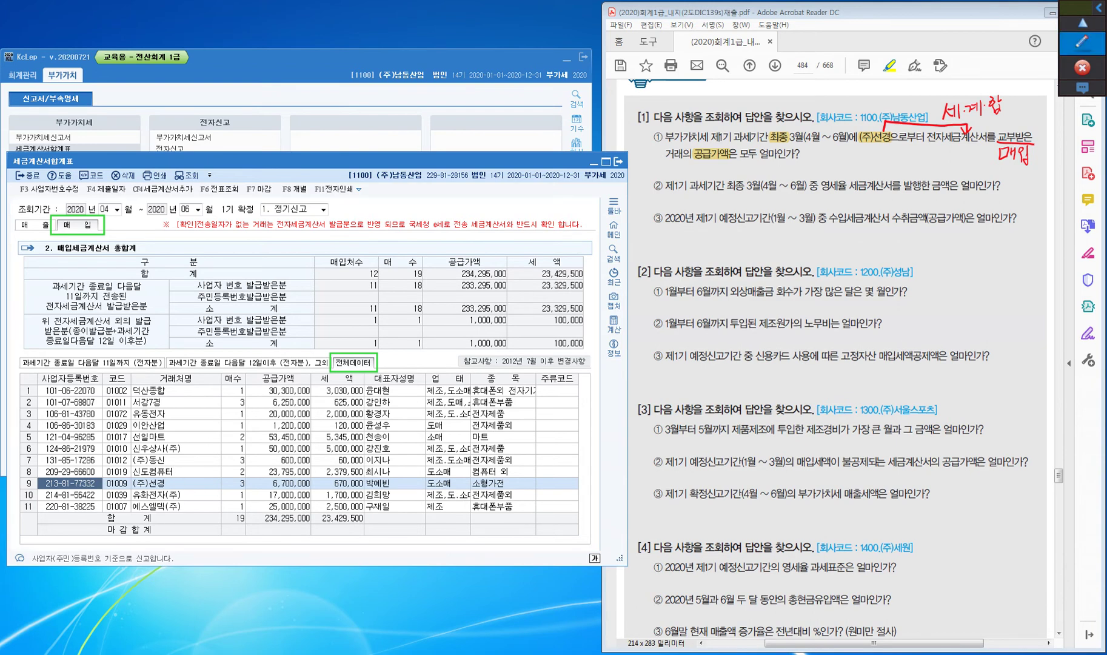
pyautogui.click(1082, 41)
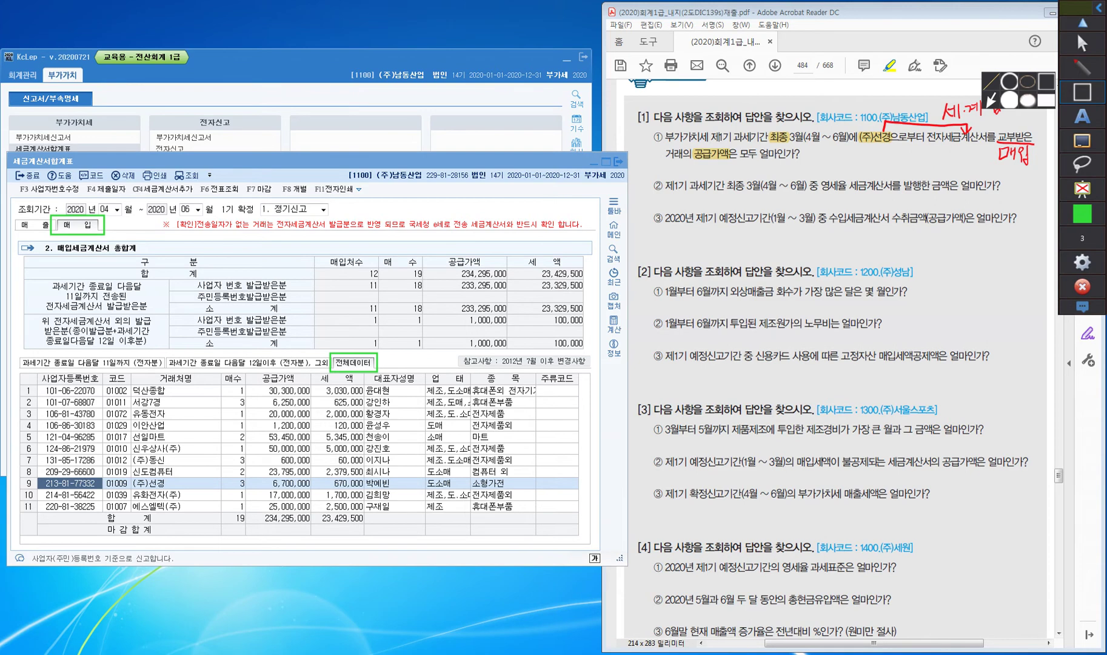
pyautogui.moveTo(34, 476)
pyautogui.mouseDown()
pyautogui.moveTo(154, 494)
pyautogui.moveTo(314, 490)
pyautogui.mouseUp()
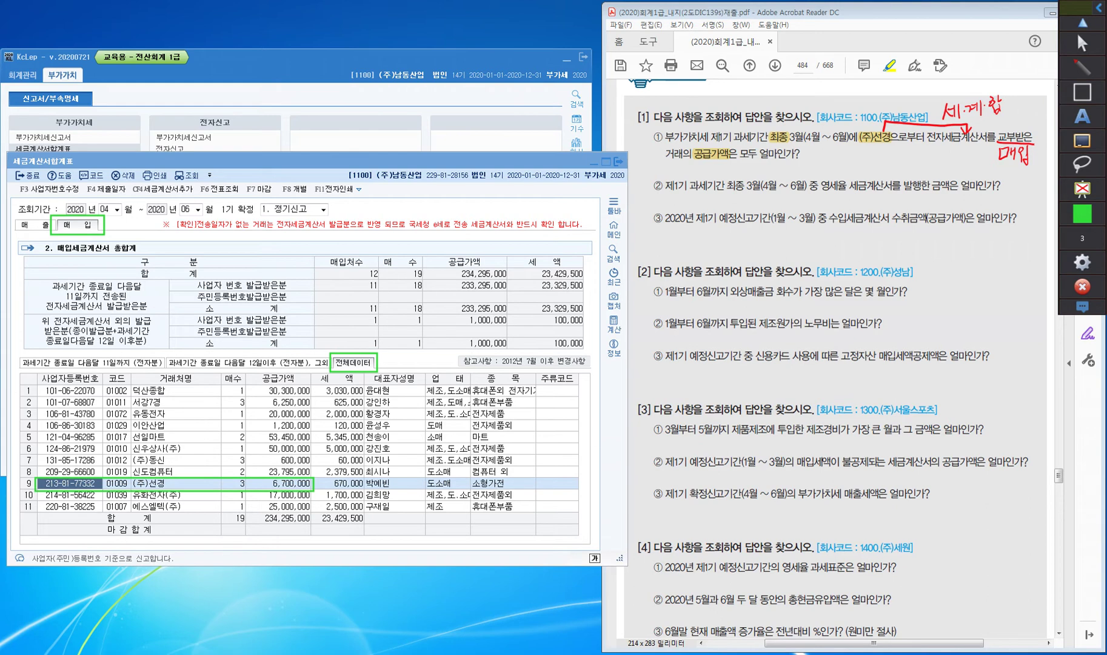
# - Handwrite the answer 6.700.000 in red beneath question [1] ①
pyautogui.click(1082, 66)
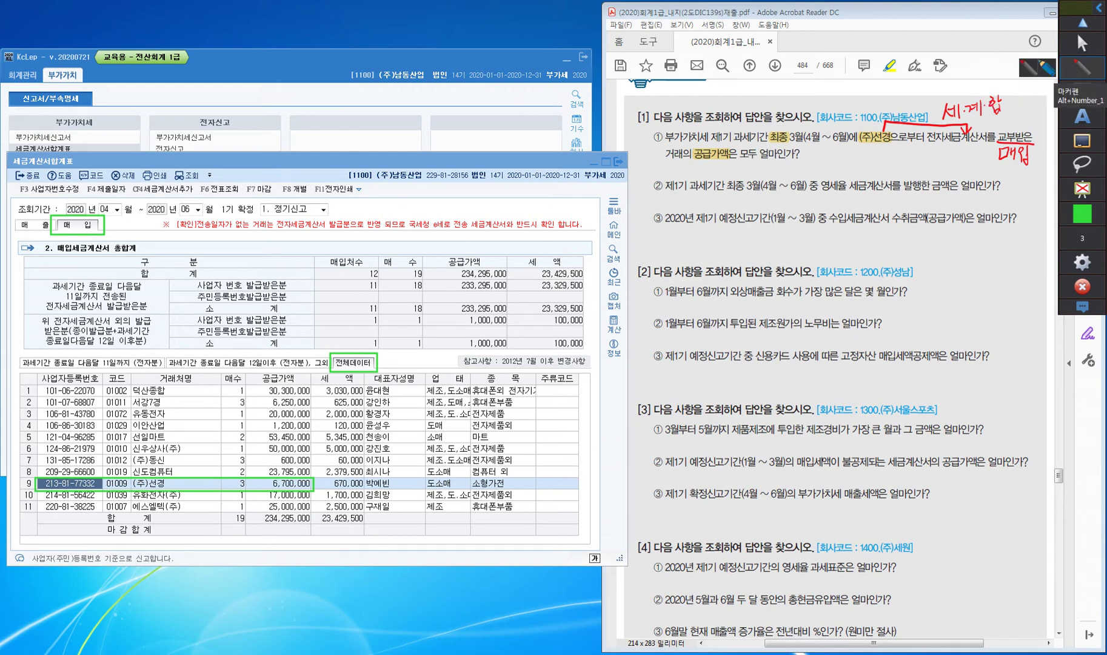
pyautogui.click(1082, 67)
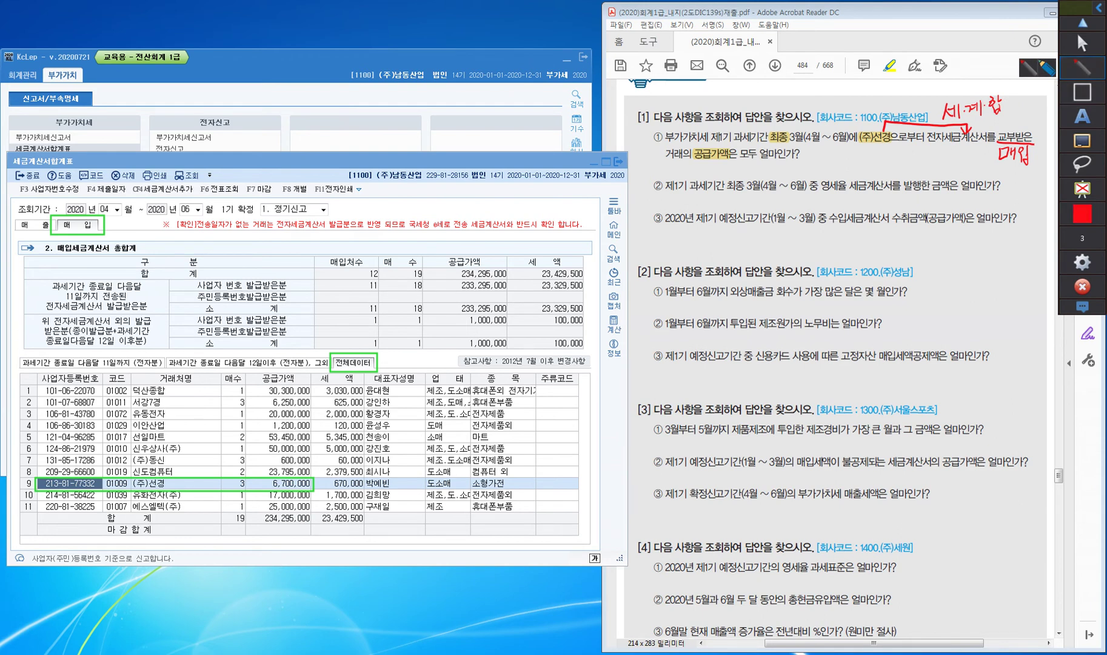
pyautogui.click(831, 162)
pyautogui.moveTo(828, 150)
pyautogui.mouseDown()
pyautogui.moveTo(822, 160)
pyautogui.moveTo(839, 163)
pyautogui.mouseUp()
pyautogui.moveTo(848, 149); pyautogui.dragTo(877, 151)
pyautogui.moveTo(884, 148); pyautogui.dragTo(889, 146)
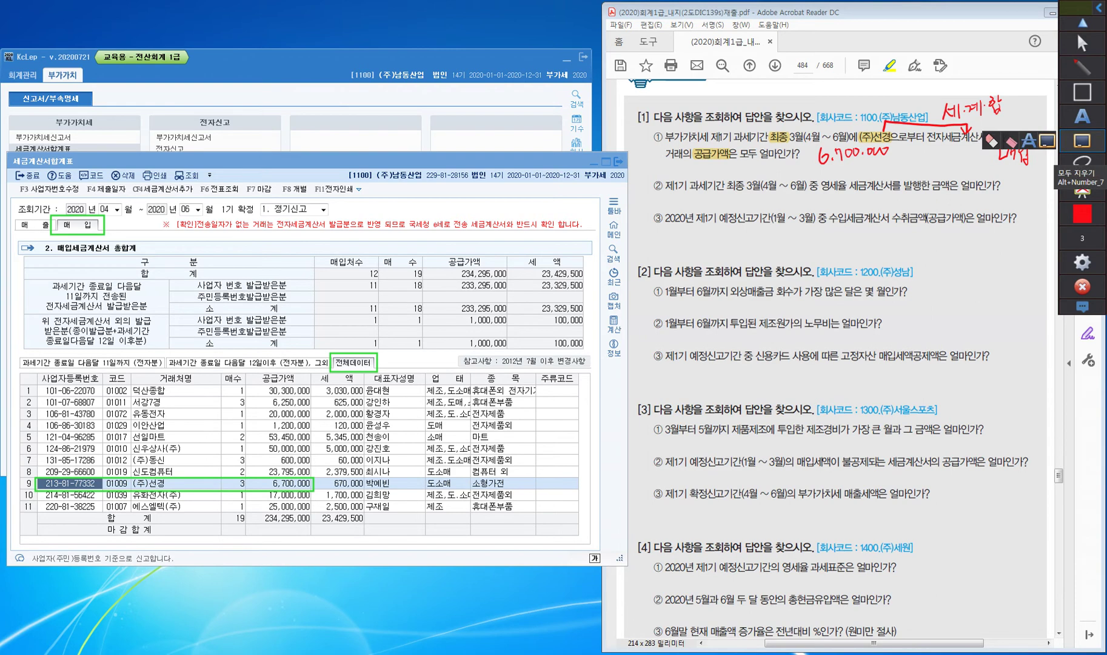
# - Clear all on-screen annotations and close the 세금계산서합계표
pyautogui.click(1082, 140)
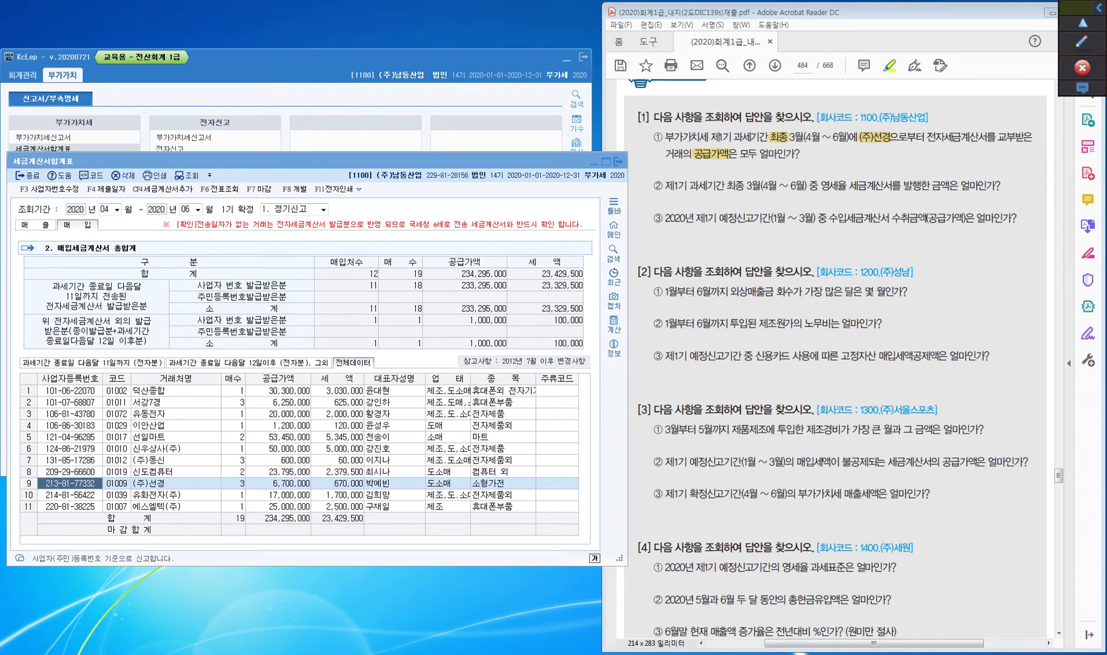
pyautogui.press('Escape')
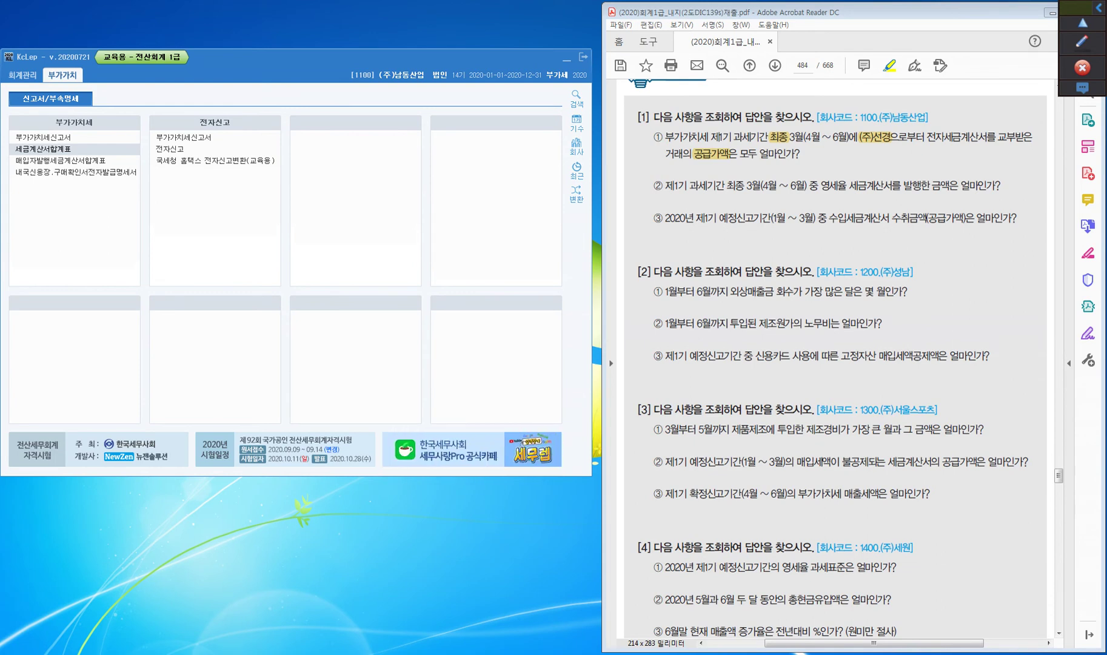
# - Highlight 영세율 세금계산서를 발행한 금액은 in question [1] ② and query the 부가가치세신고서 for April 1 to June 30, 2020
pyautogui.moveTo(820, 186); pyautogui.dragTo(958, 186)
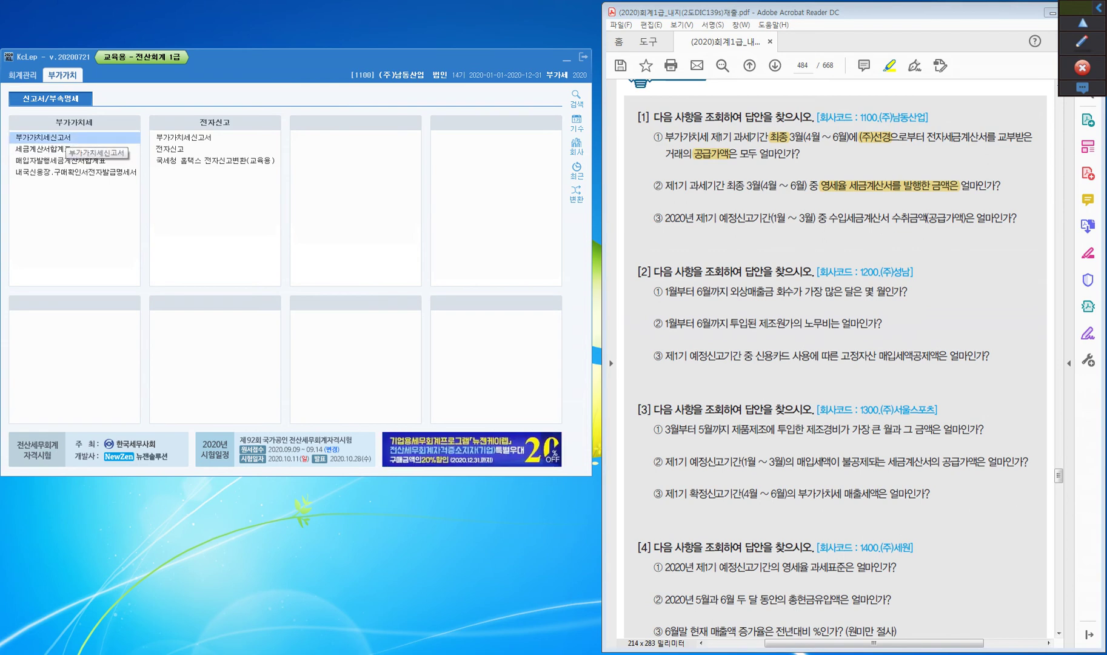
pyautogui.click(60, 139)
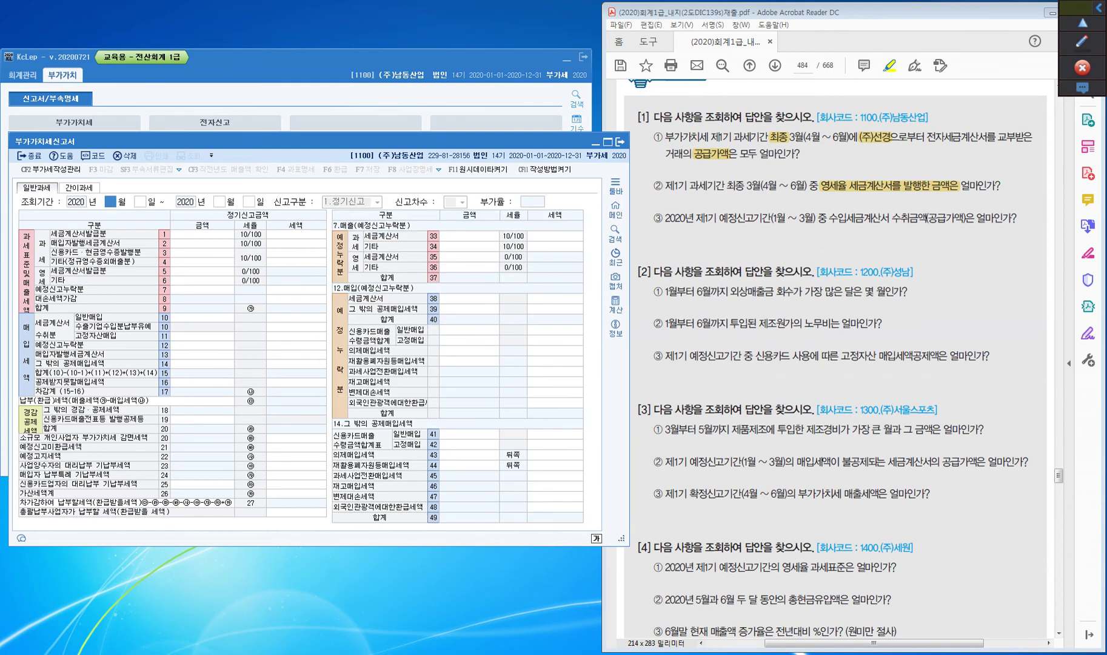
pyautogui.write('4')
pyautogui.press('Return')
pyautogui.press('Return')
pyautogui.write('6')
pyautogui.press('Return')
pyautogui.press('Return')
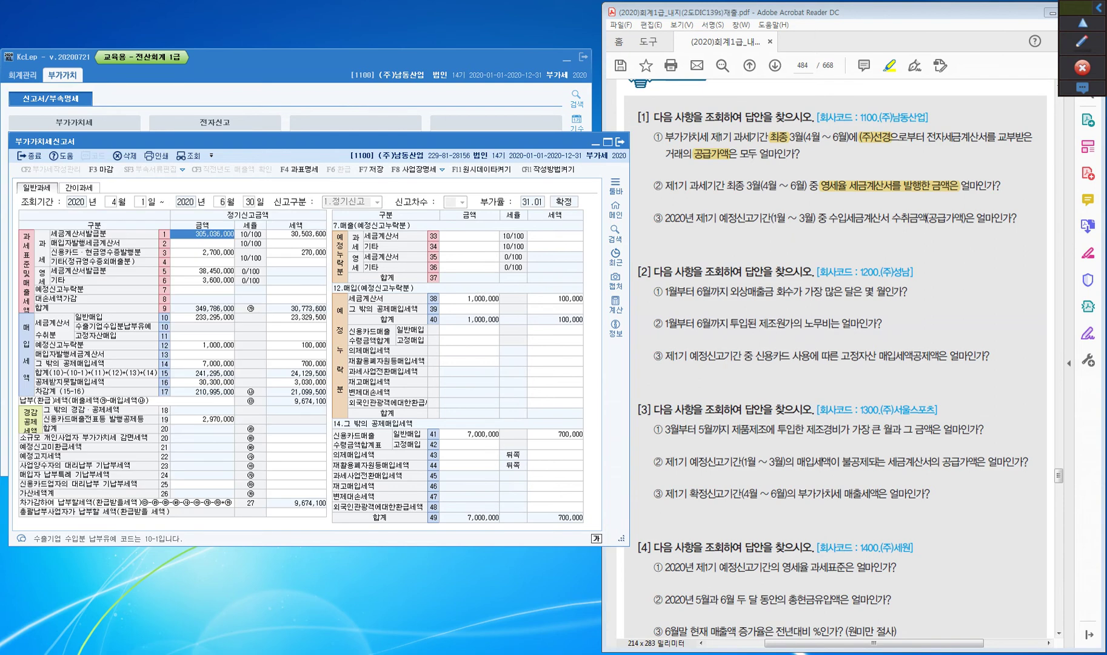
# - Frame the 영세 세금계산서발급분 line and its amount in the 부가가치세신고서 with a green rectangle, then leave annotation mode
pyautogui.click(890, 192)
pyautogui.click(1082, 41)
pyautogui.click(1082, 92)
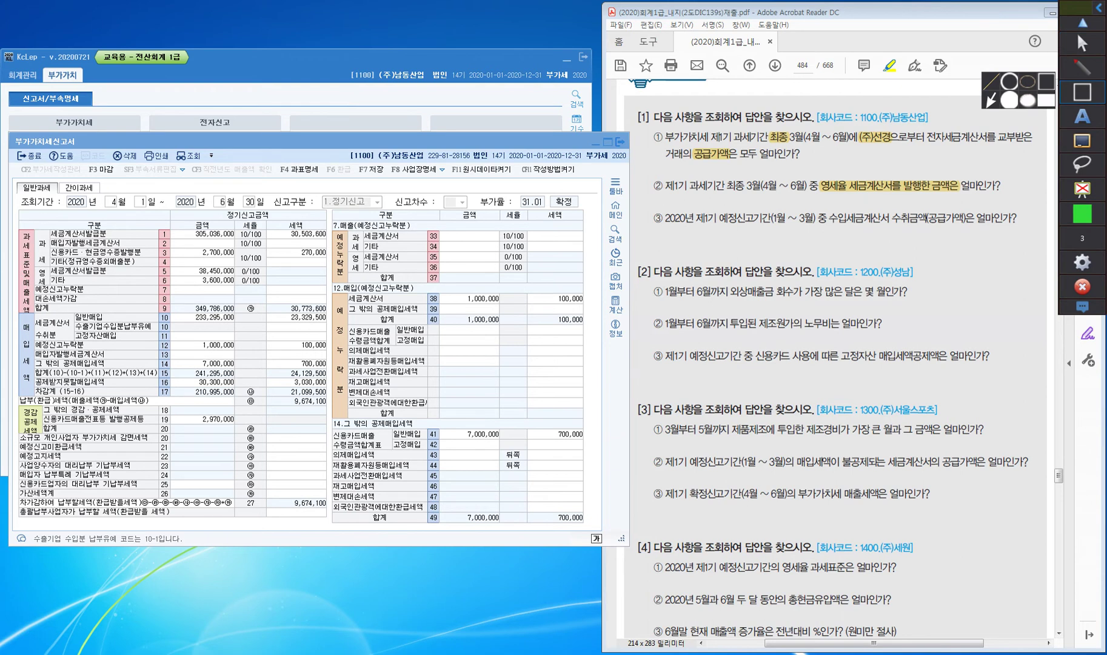
pyautogui.moveTo(48, 265)
pyautogui.mouseDown()
pyautogui.moveTo(64, 278)
pyautogui.moveTo(237, 278)
pyautogui.mouseUp()
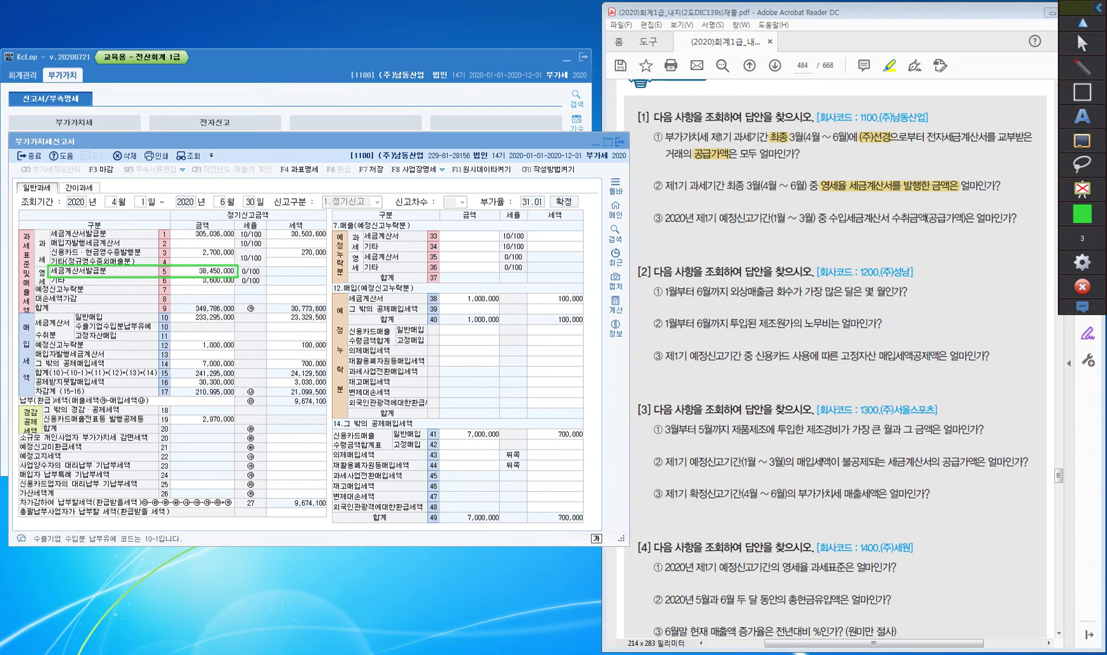
pyautogui.click(1082, 43)
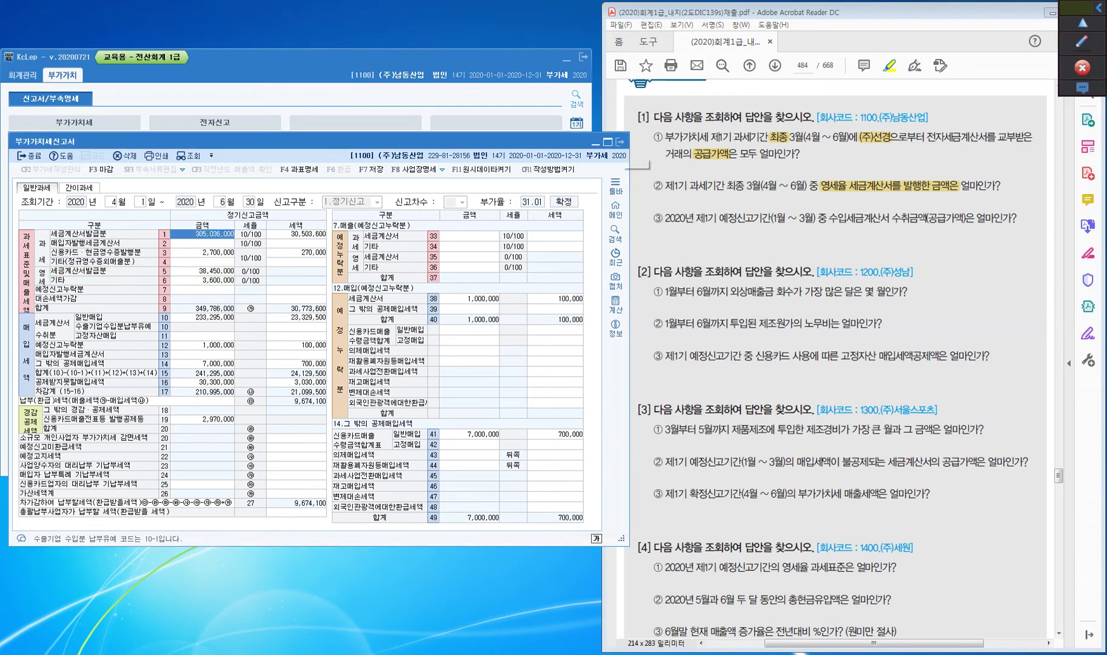
# - Close the 부가가치세신고서 without saving the data
pyautogui.press('Escape')
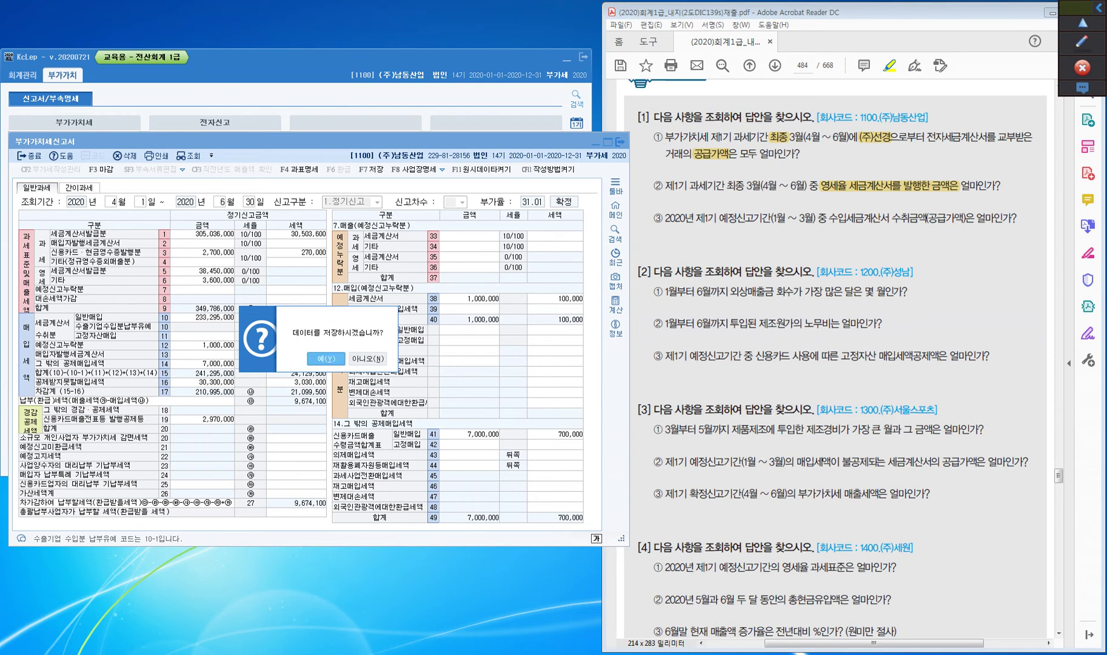
pyautogui.press('Right')
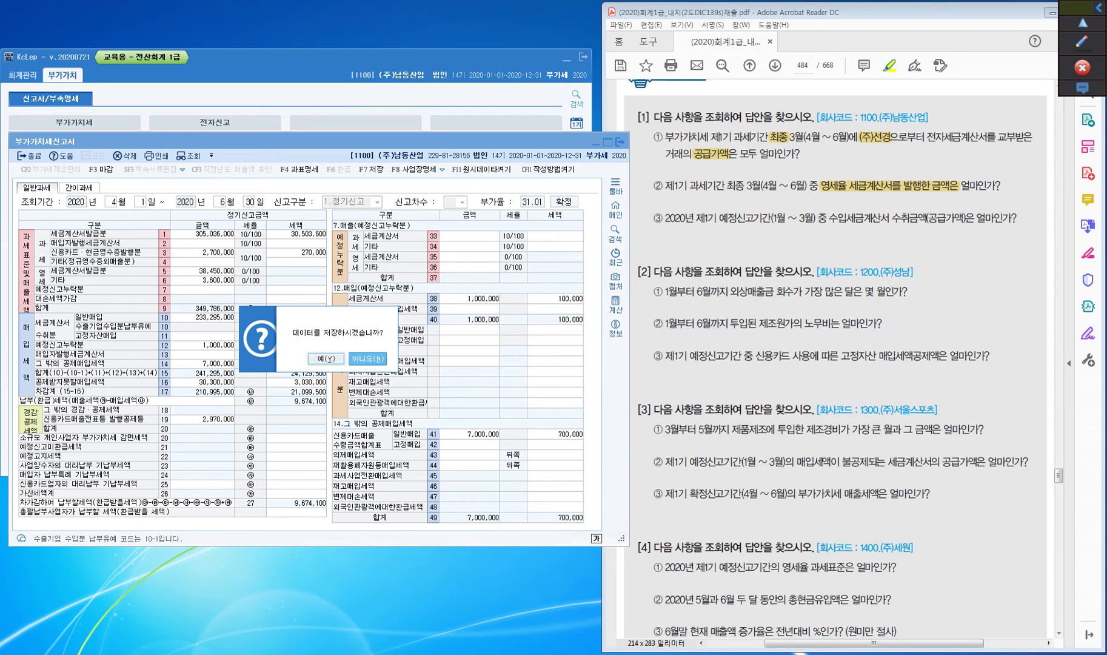
pyautogui.press('Return')
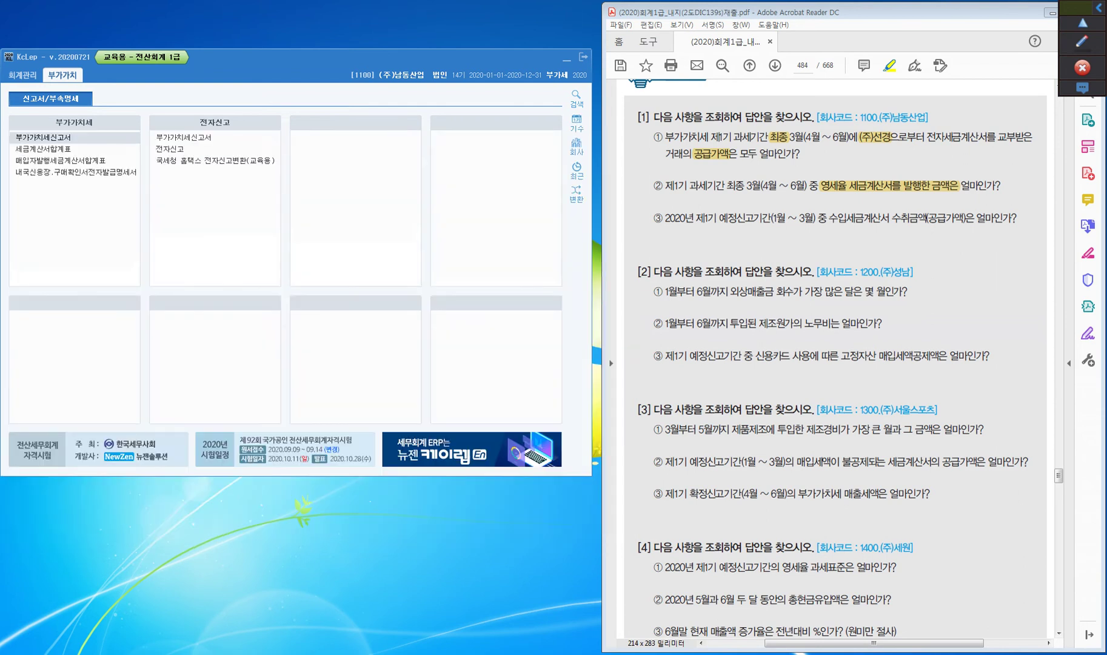
# - Query the 매입매출장 for April 1 to June 30, 2020, with 구분 2.매출 and 유형 12.영세
pyautogui.click(23, 75)
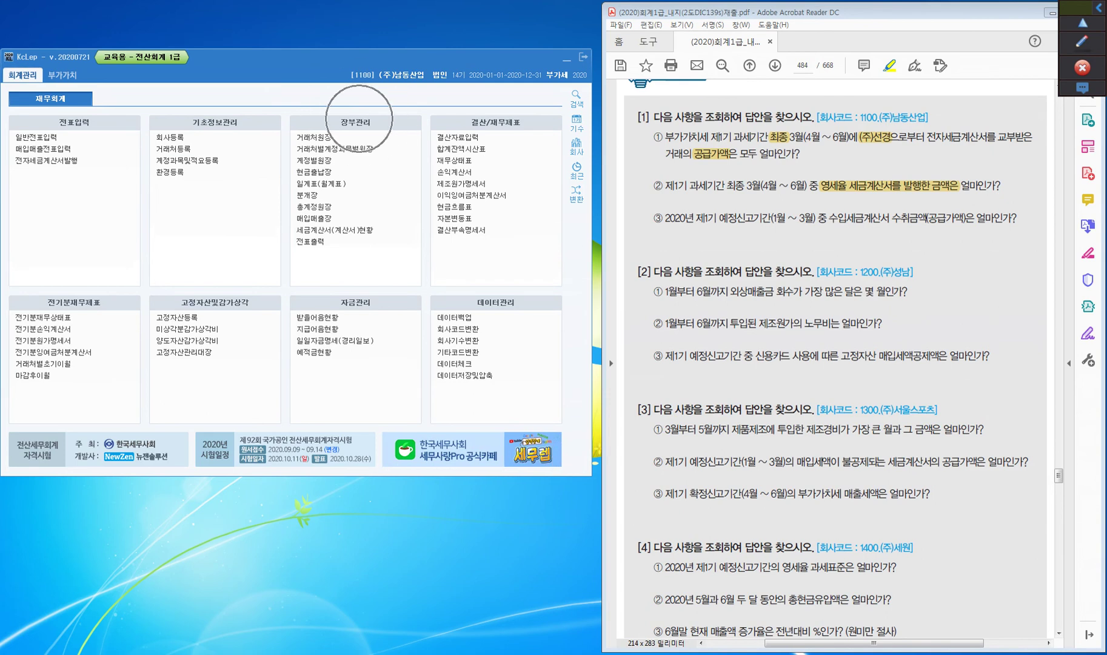
pyautogui.click(315, 218)
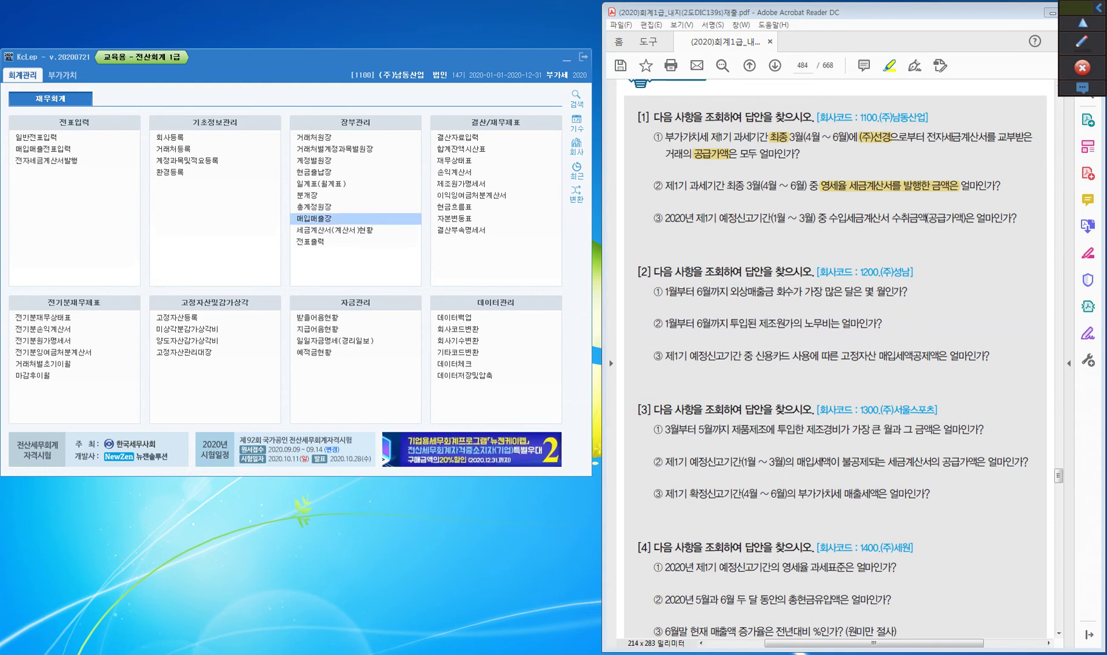
pyautogui.click(314, 218)
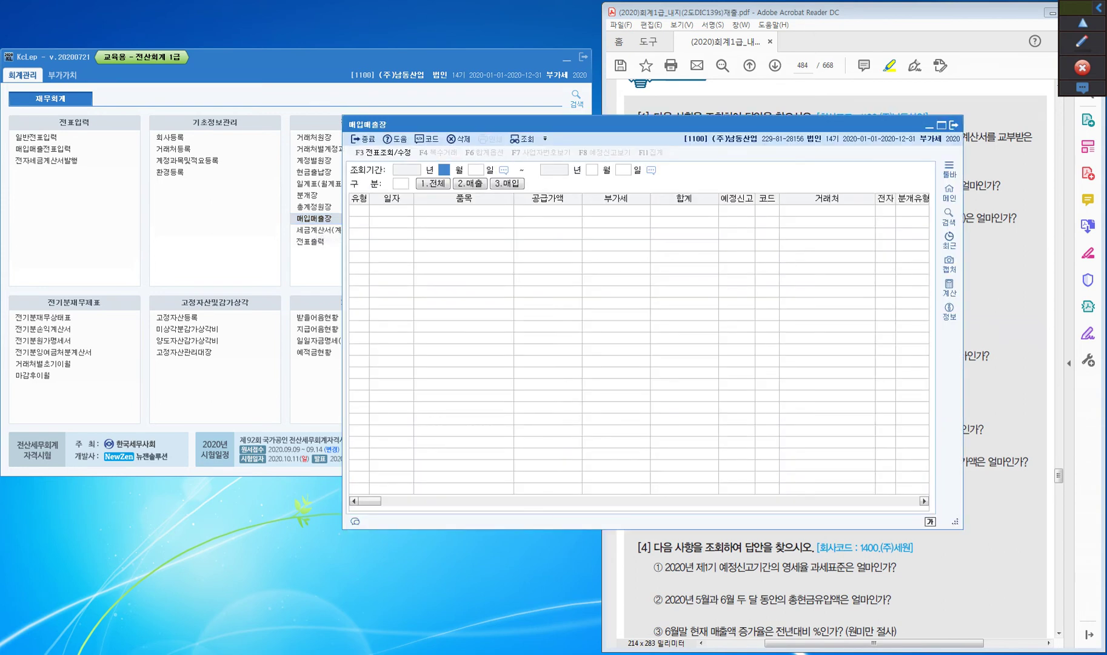
pyautogui.moveTo(485, 125); pyautogui.dragTo(148, 139)
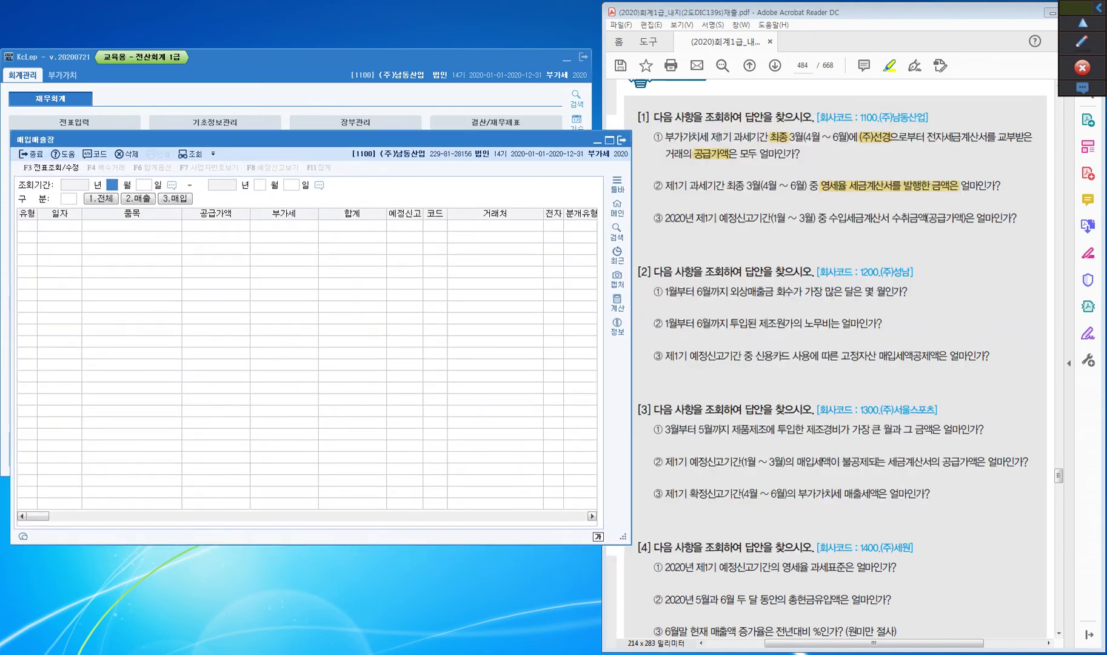
pyautogui.write('04')
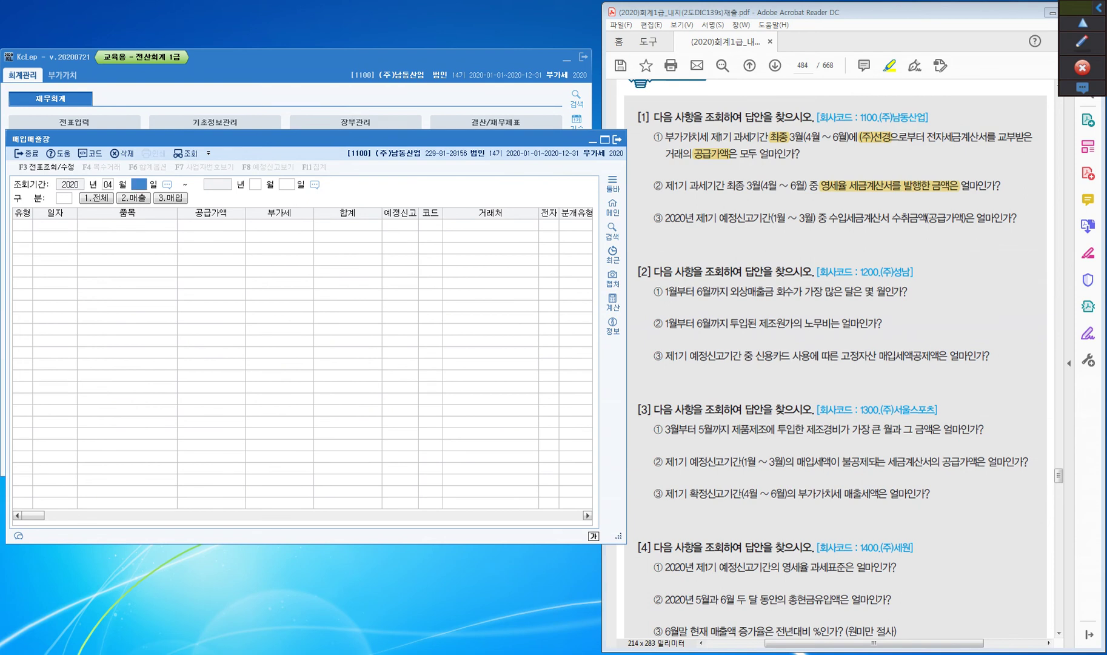
pyautogui.write('010630')
pyautogui.write('2')
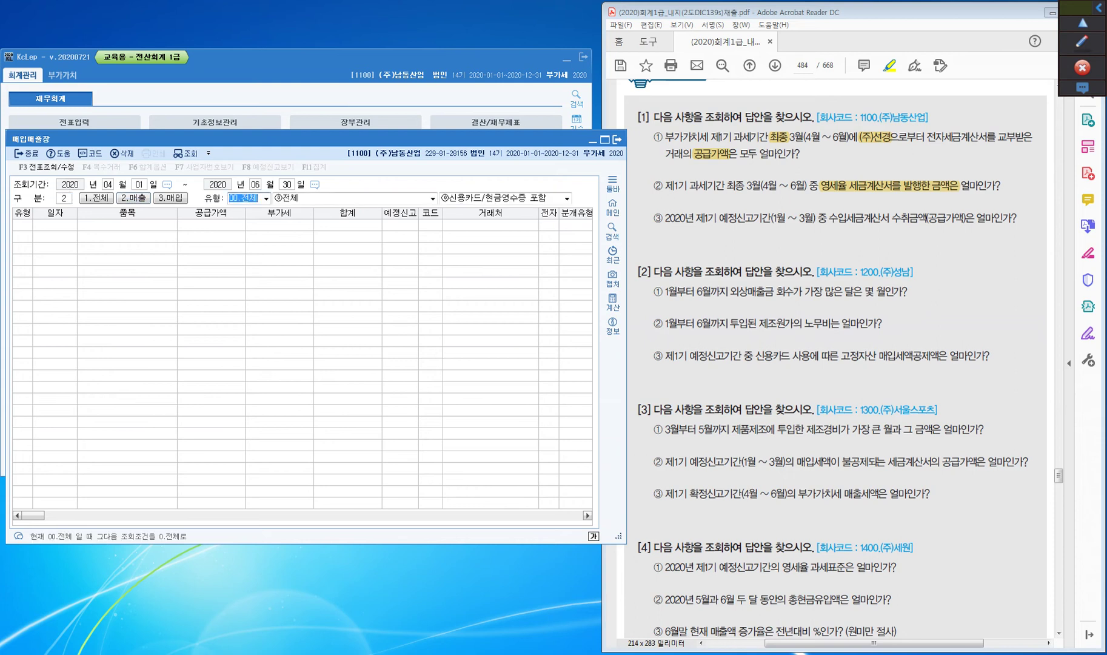
pyautogui.click(266, 199)
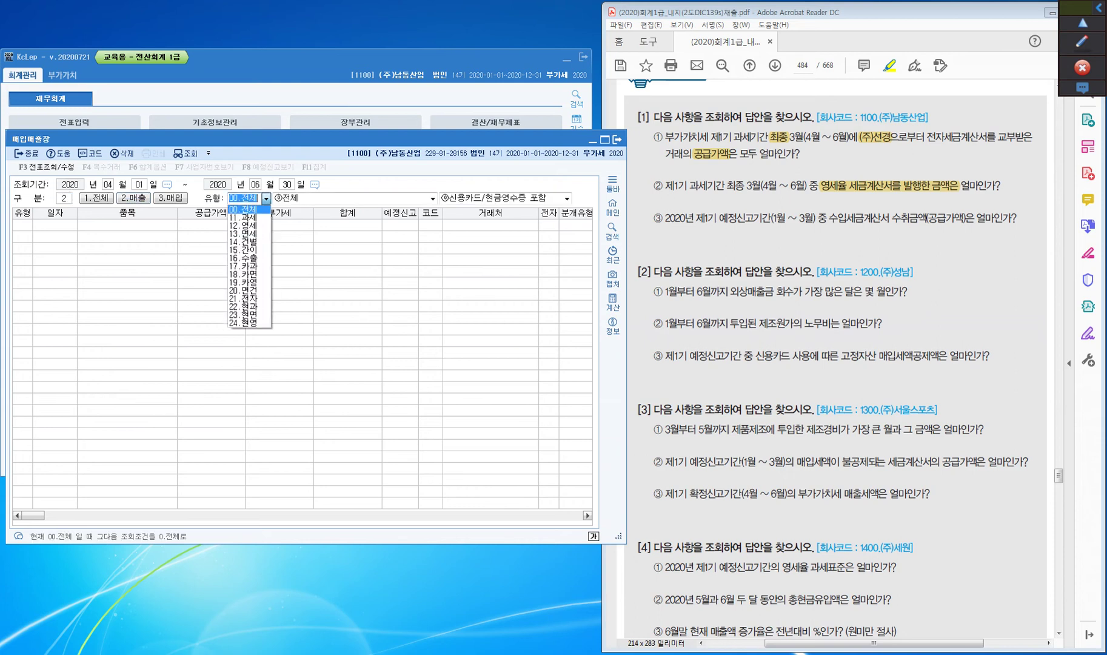
pyautogui.click(243, 225)
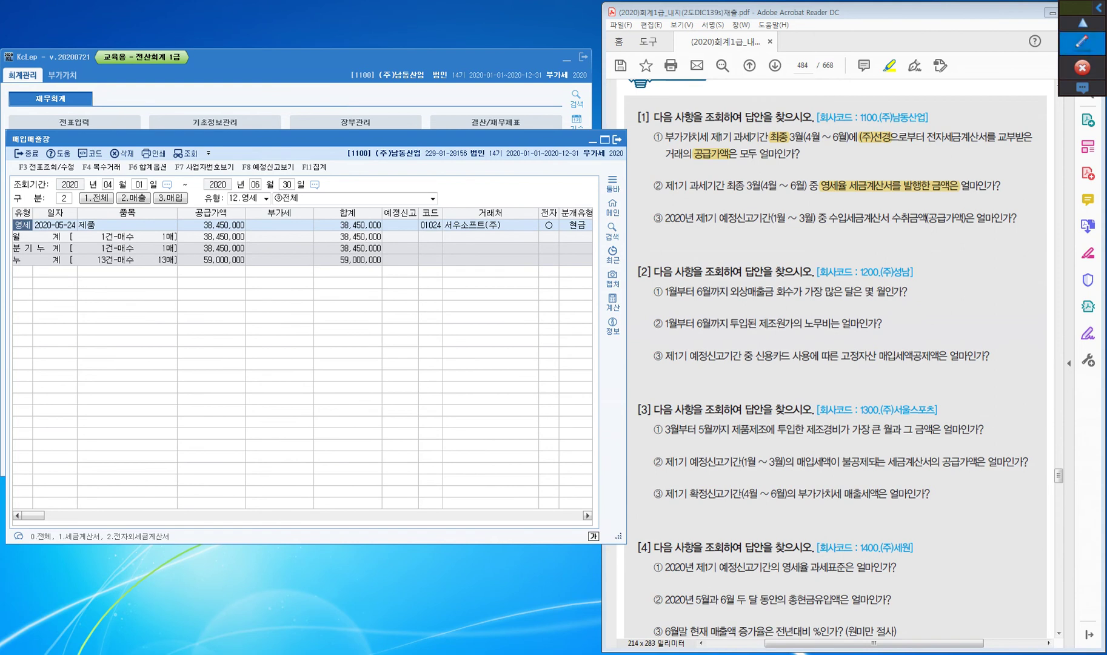
# - Frame the 분기누계 row through its 공급가액 with a green rectangle, then clear the annotation and close the 매입매출장
pyautogui.click(1082, 41)
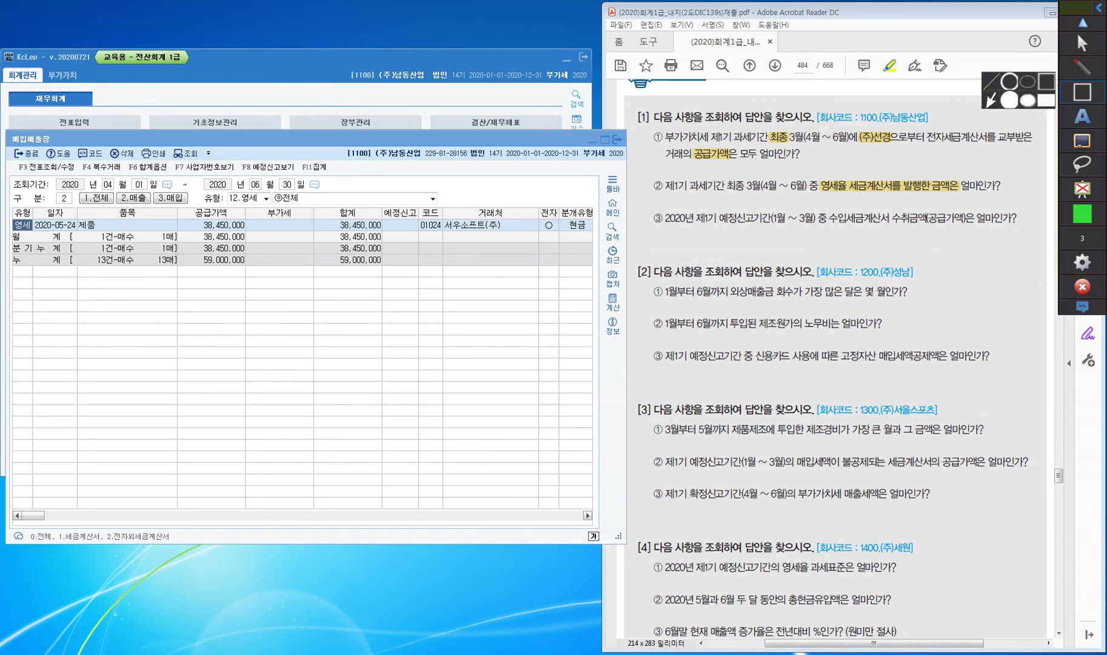
pyautogui.moveTo(11, 242)
pyautogui.mouseDown()
pyautogui.moveTo(22, 256)
pyautogui.moveTo(140, 254)
pyautogui.mouseUp()
pyautogui.moveTo(151, 255); pyautogui.dragTo(251, 256)
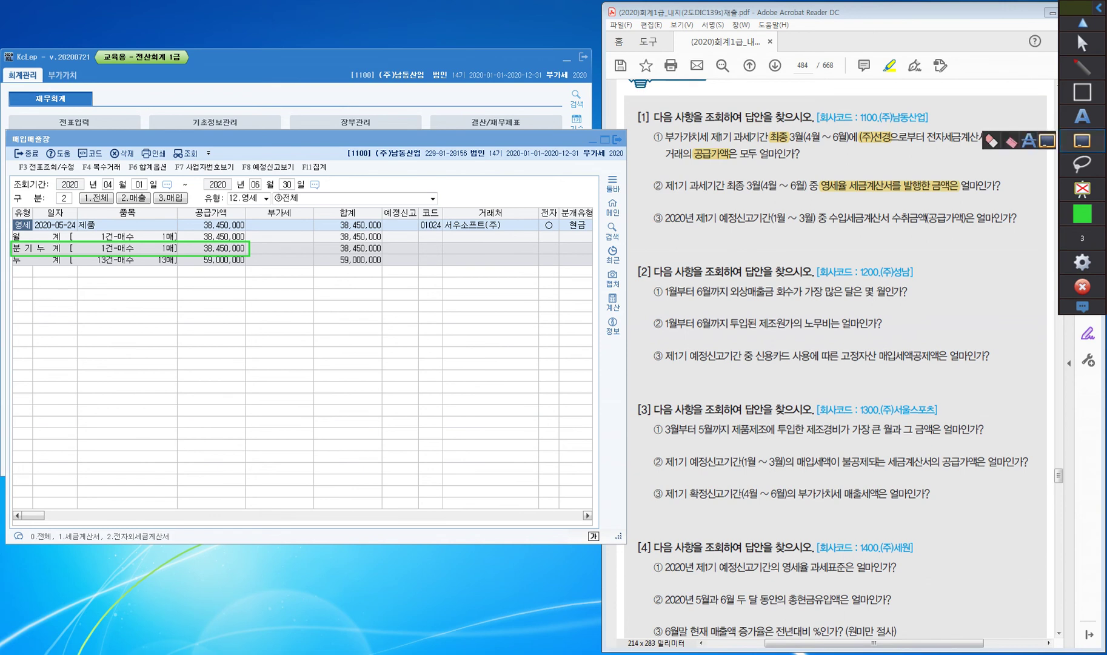
pyautogui.click(1082, 92)
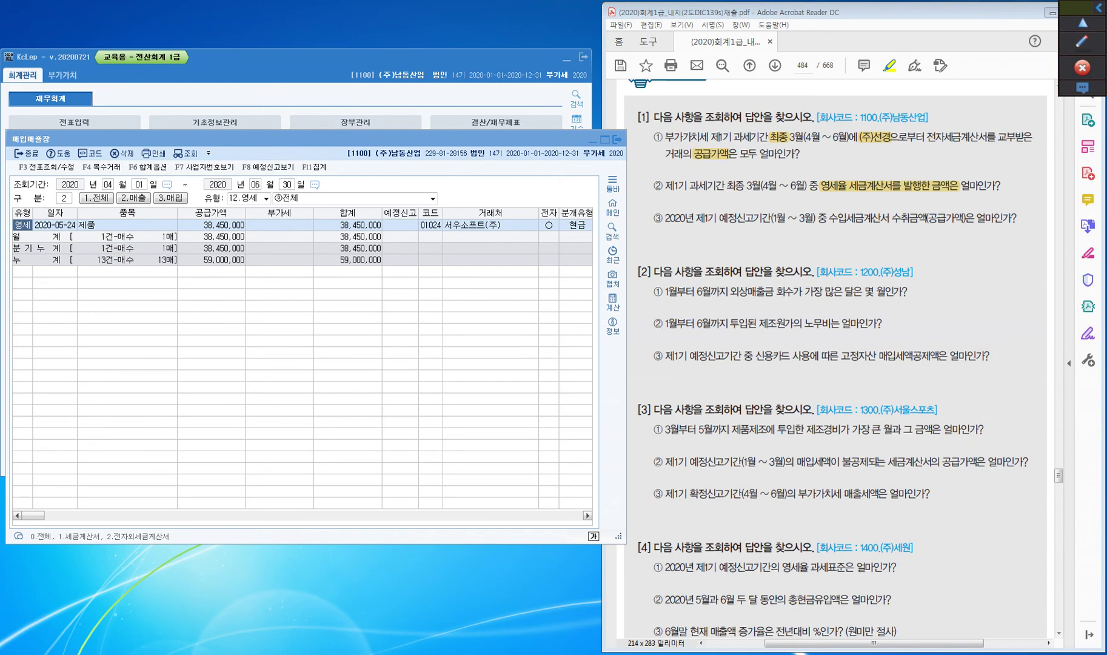
pyautogui.press('Escape')
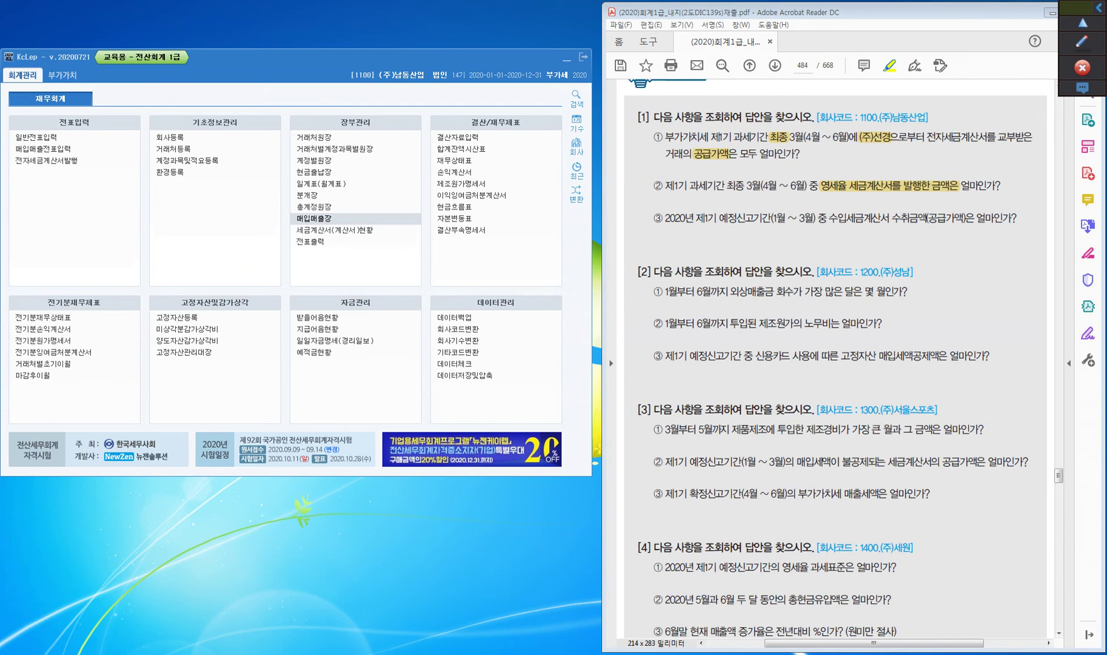
# - Highlight 수입세금계산서 수취금액(공급가액)은 in question [1] ③ and set the 매입매출장 to January 1 to March 31, 2020, with 구분 3.매입
pyautogui.moveTo(829, 217); pyautogui.dragTo(976, 218)
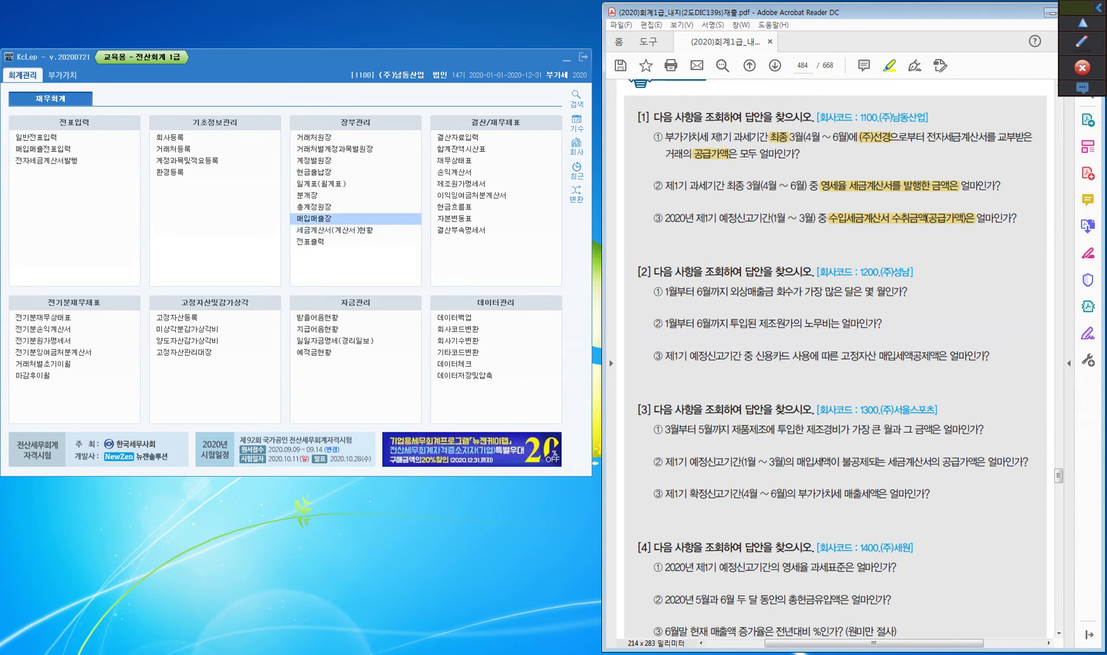
pyautogui.click(313, 218)
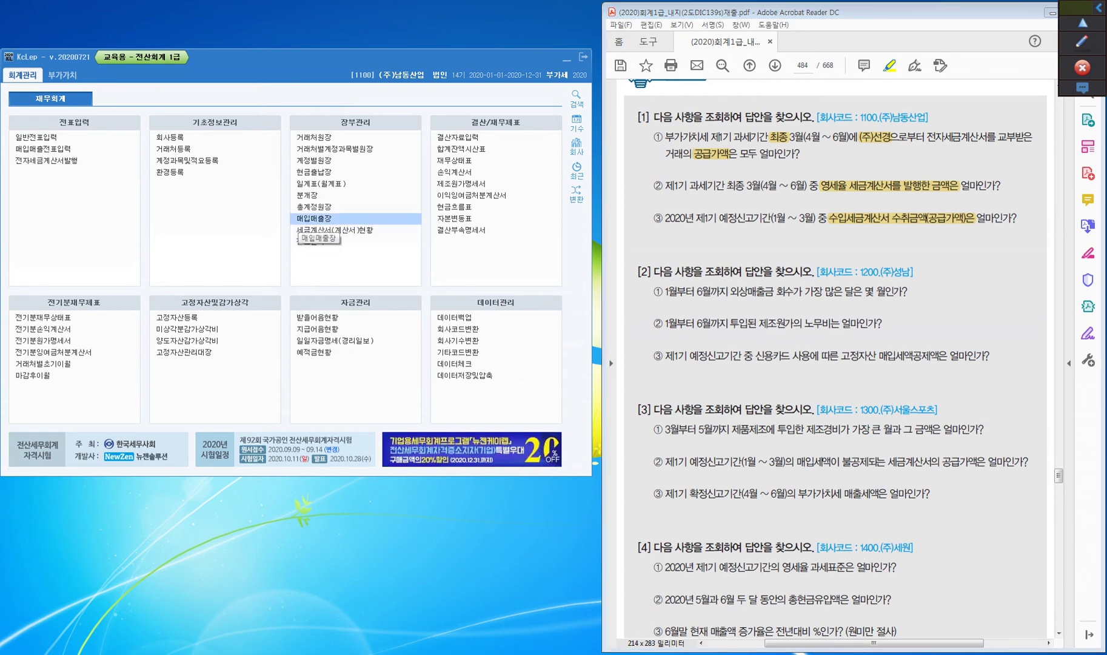
pyautogui.write('0101')
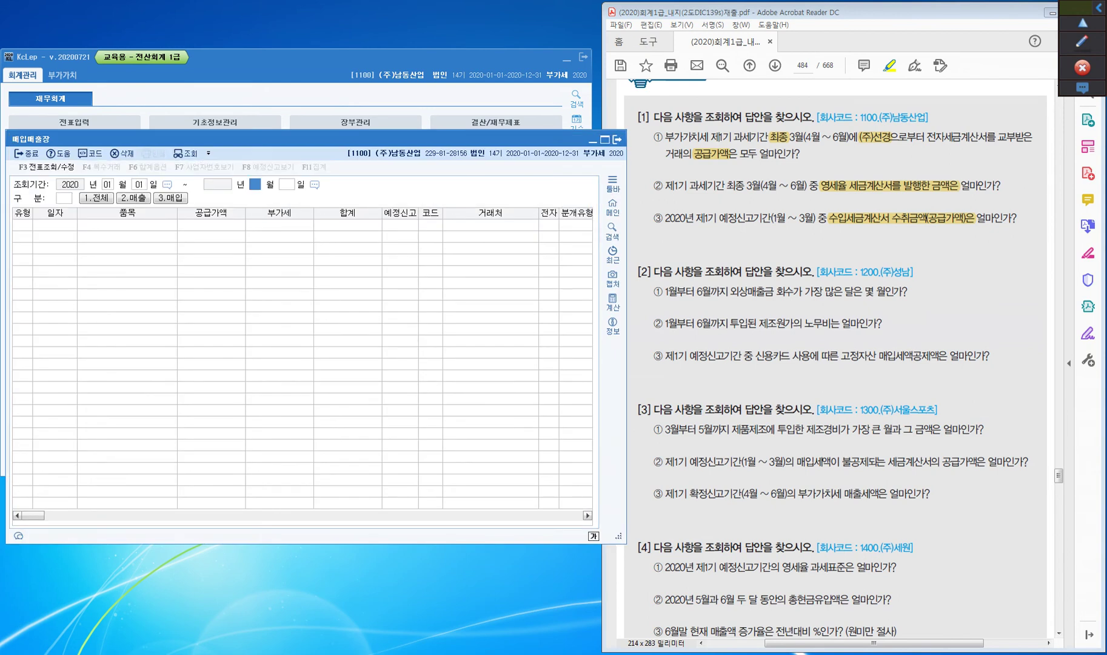
pyautogui.write('0331')
pyautogui.write('3')
pyautogui.press('Return')
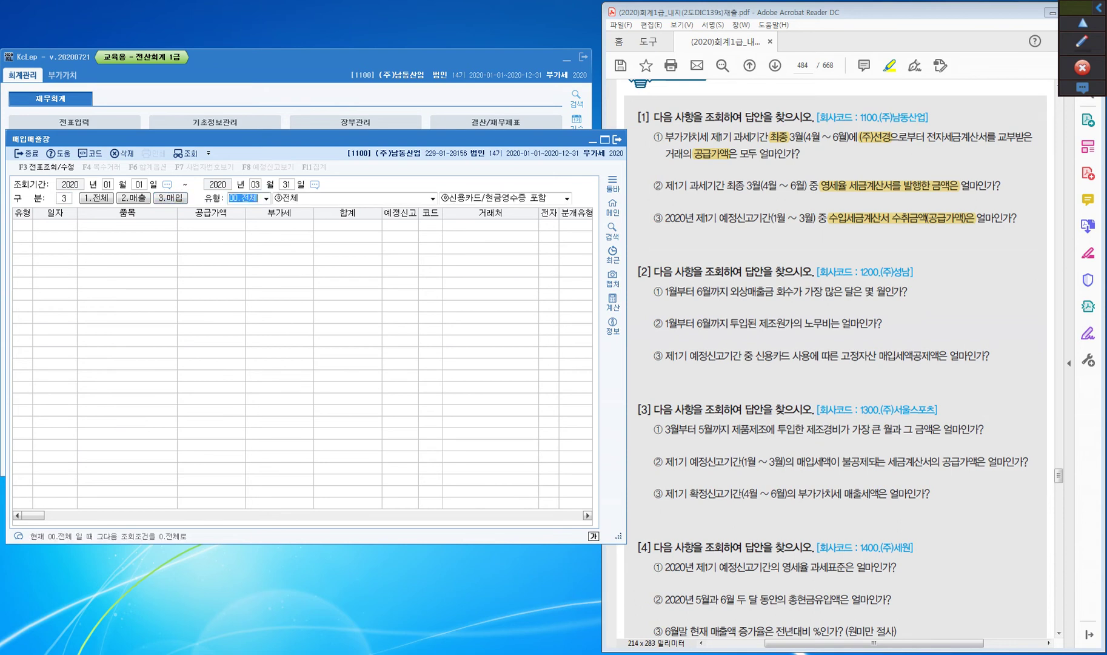
# - Query the purchase entries in the 매입매출장 with 유형 55.수입
pyautogui.click(265, 198)
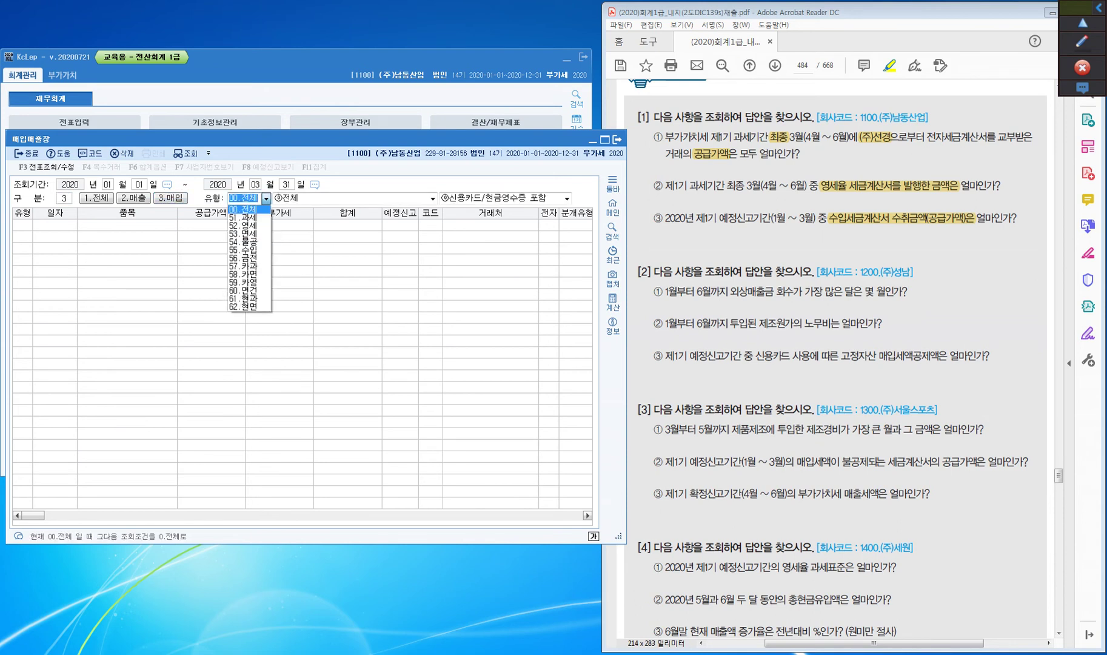
pyautogui.press('Down')
pyautogui.press('Down')
pyautogui.press('Down')
pyautogui.press('Down')
pyautogui.press('Down')
pyautogui.press('Down')
pyautogui.press('Up')
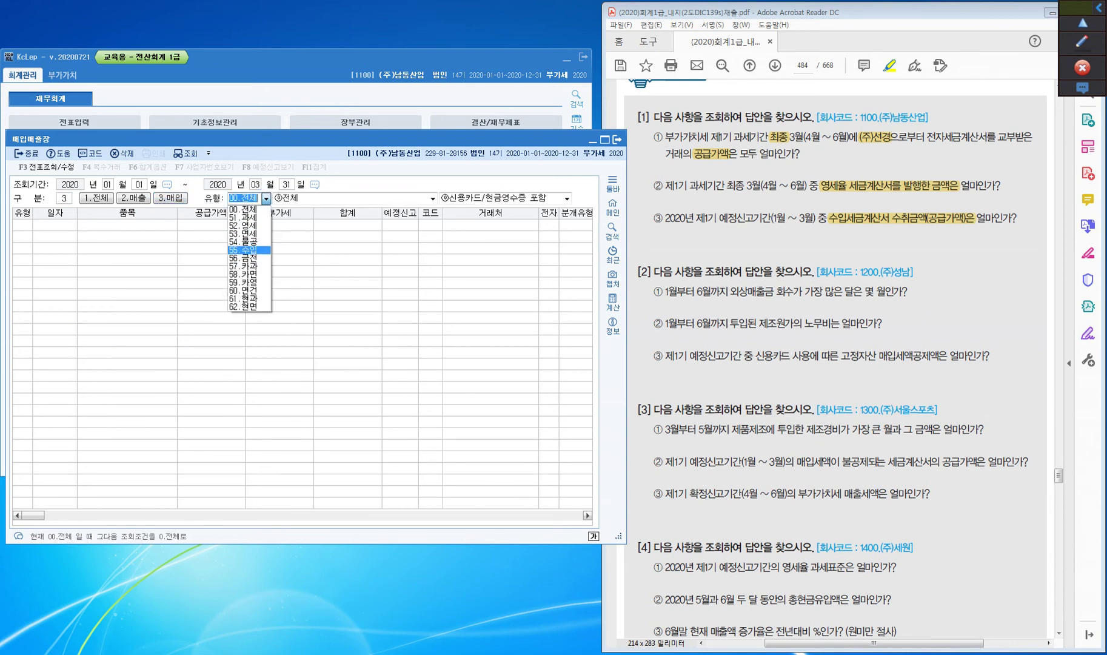
pyautogui.press('Return')
pyautogui.press('Return')
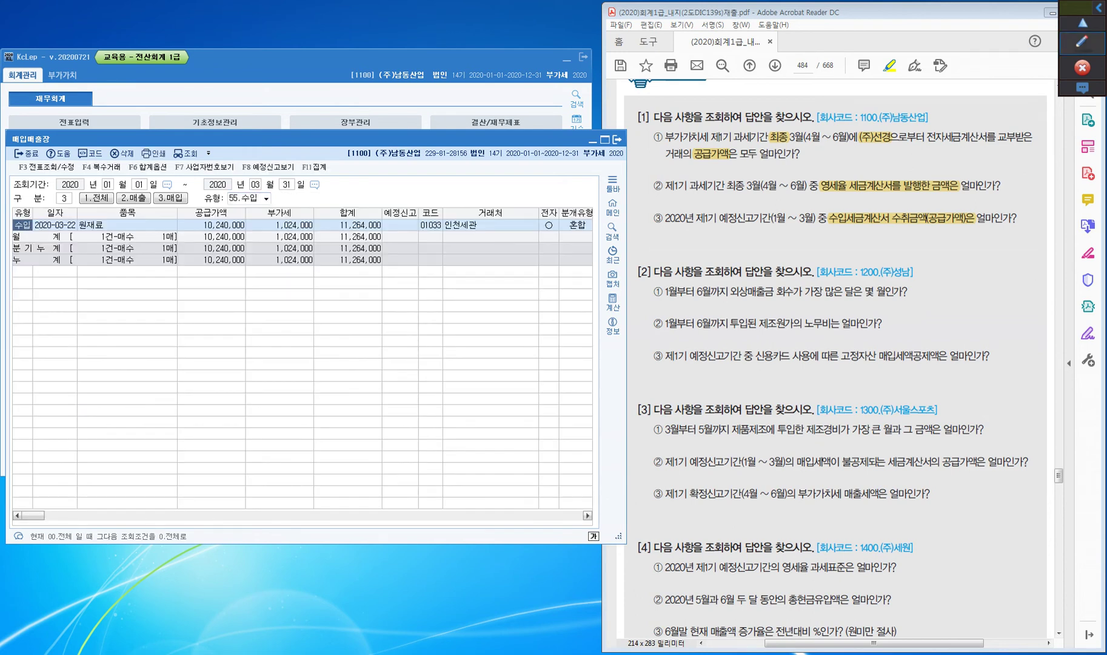
# - Mark the 분기누계 line and 공급가액 of the import purchases with a green rectangle, then leave annotation mode and close the ledger
pyautogui.click(1076, 32)
pyautogui.click(1082, 92)
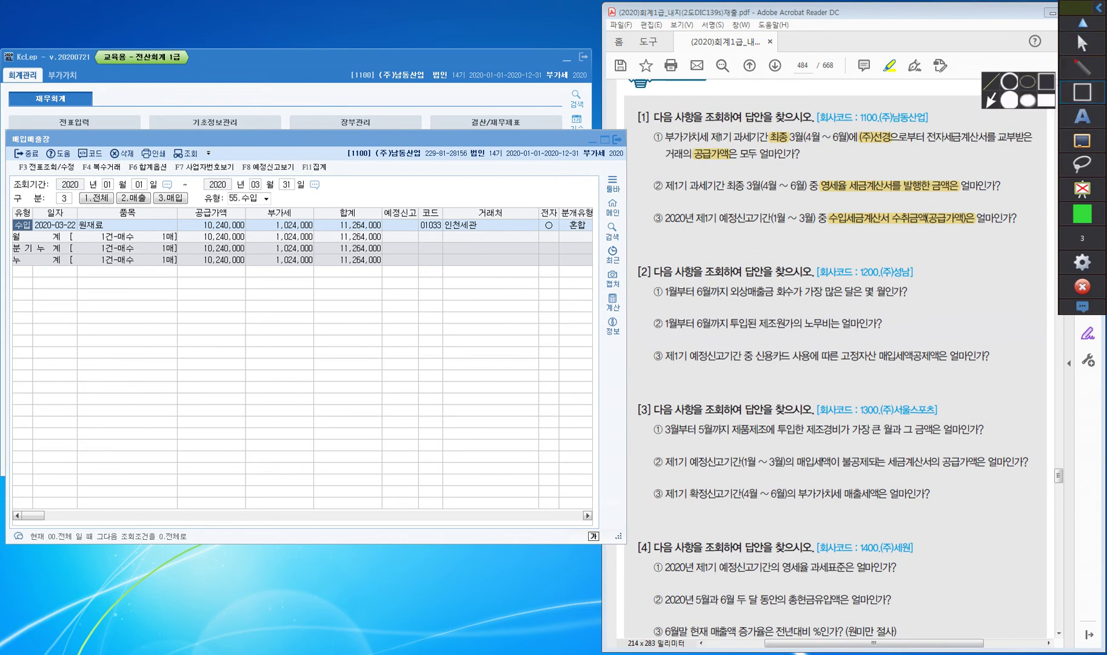
pyautogui.moveTo(11, 238)
pyautogui.mouseDown()
pyautogui.moveTo(53, 260)
pyautogui.moveTo(247, 255)
pyautogui.mouseUp()
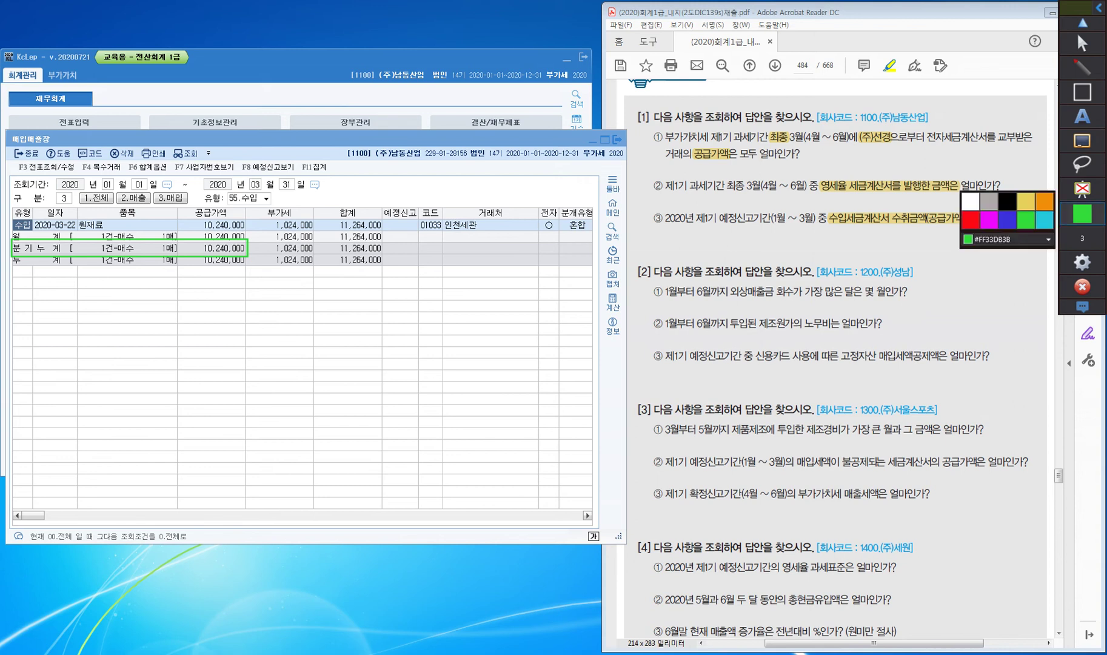
pyautogui.click(1082, 141)
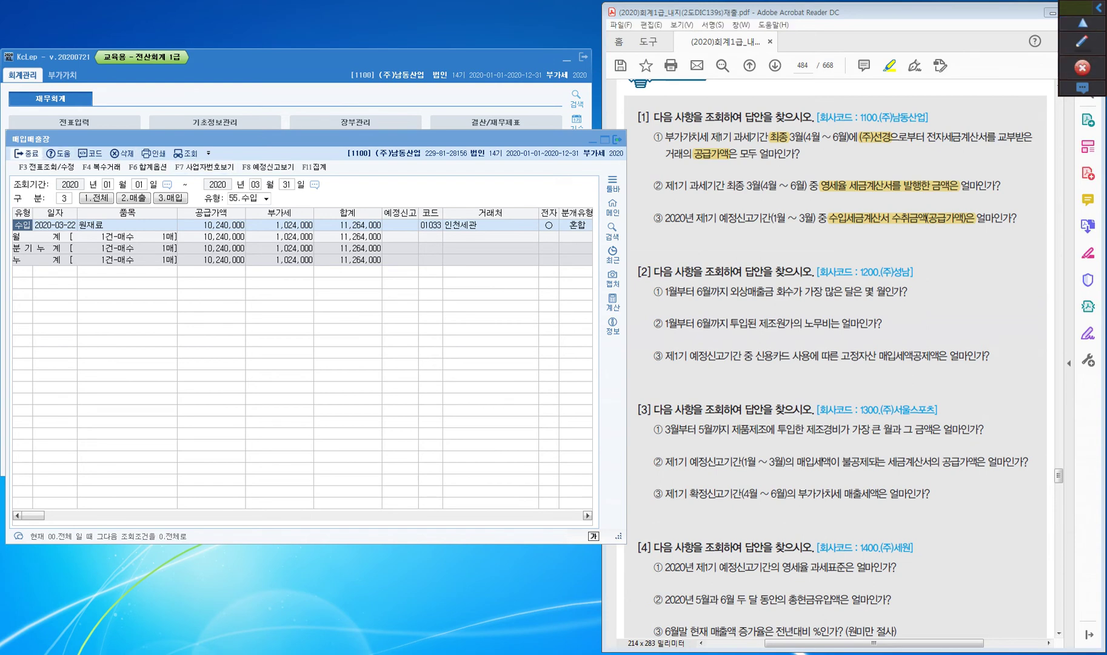
pyautogui.click(29, 154)
pyautogui.click(29, 154)
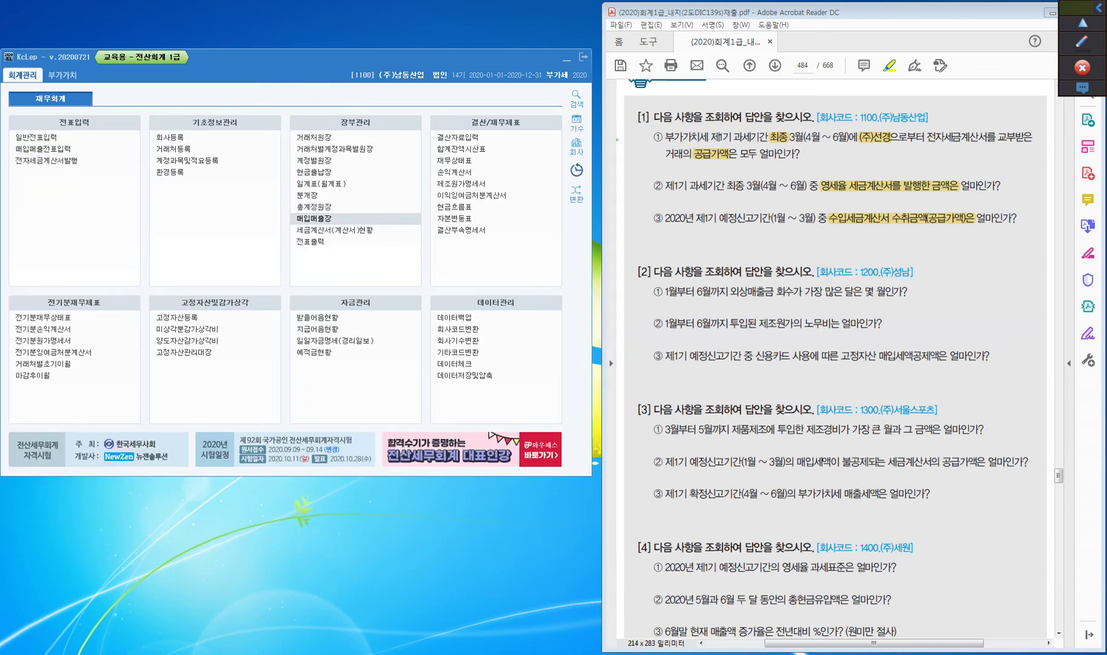
# - Switch the working company to 1200 (주)성남
pyautogui.press('F4')
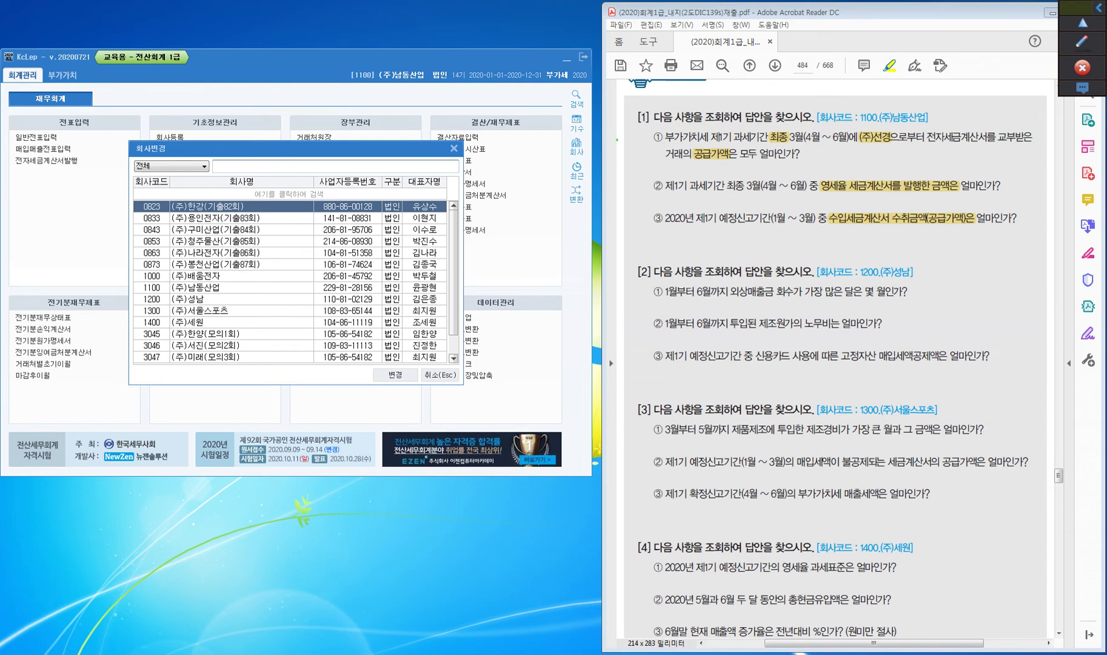
pyautogui.write('1200')
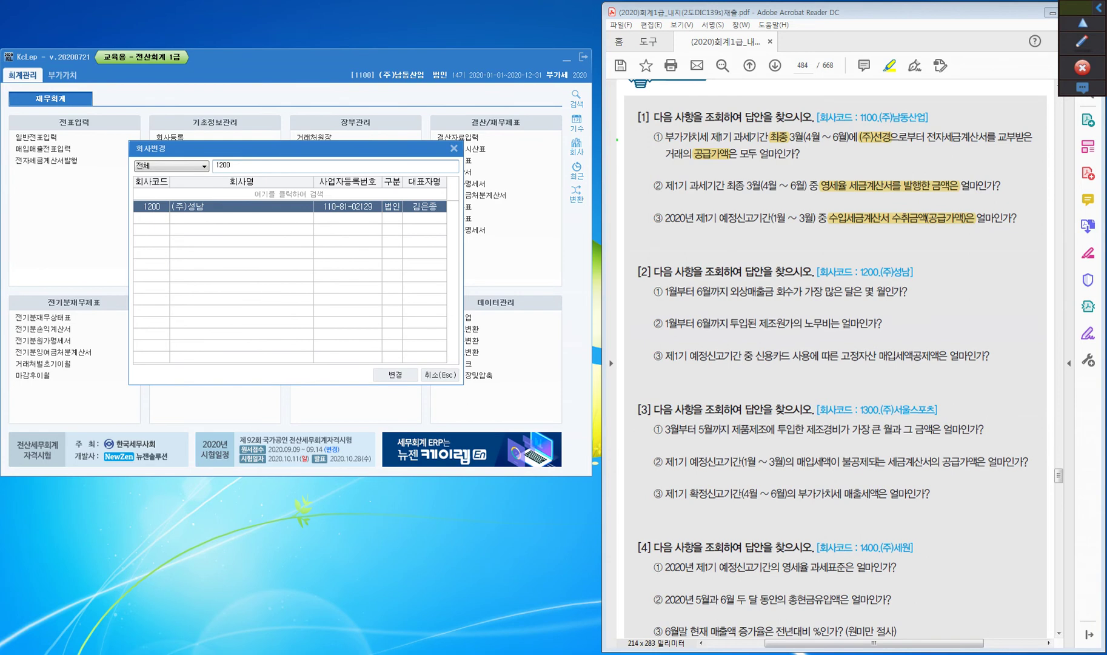
pyautogui.press('Return')
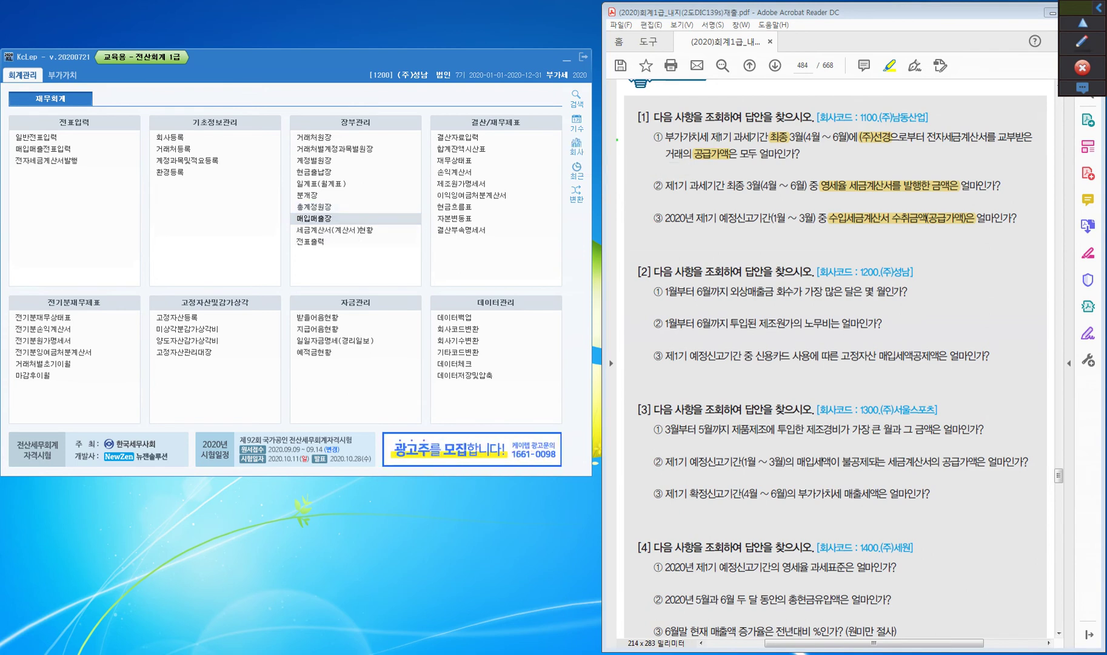
pyautogui.click(313, 218)
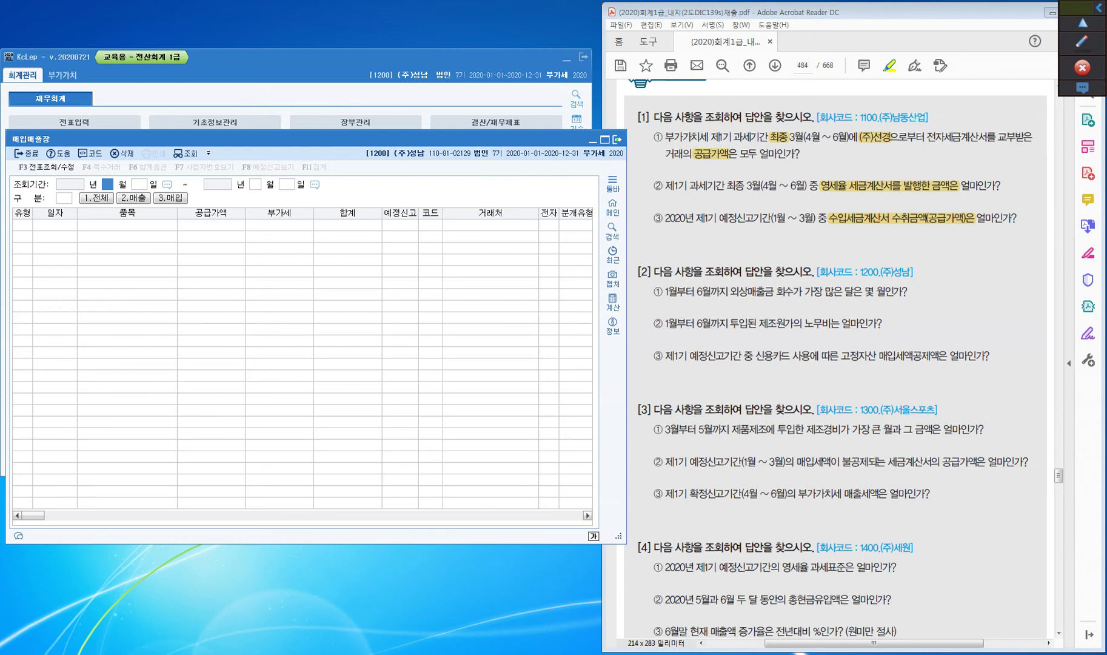
pyautogui.press('Escape')
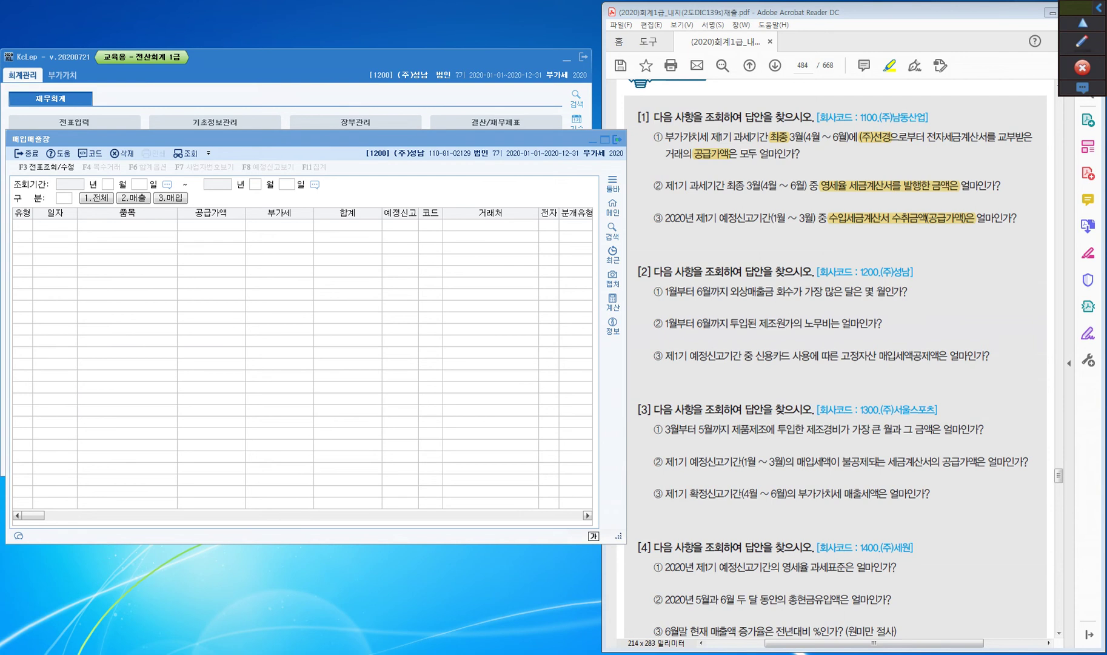
pyautogui.moveTo(291, 139); pyautogui.dragTo(393, 208)
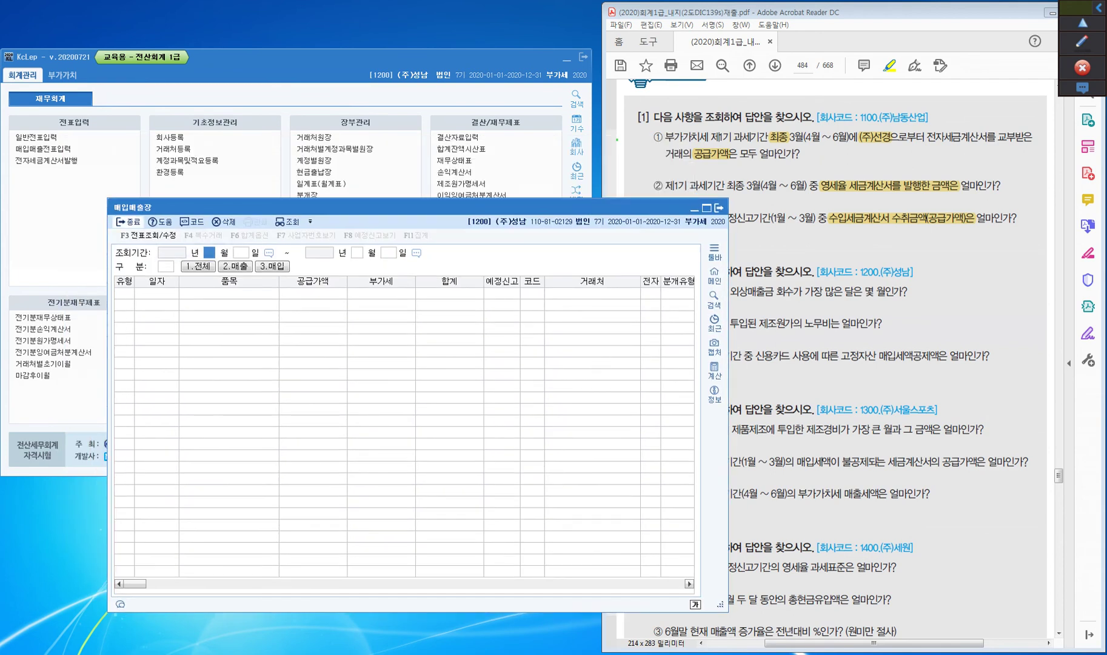
pyautogui.press('Escape')
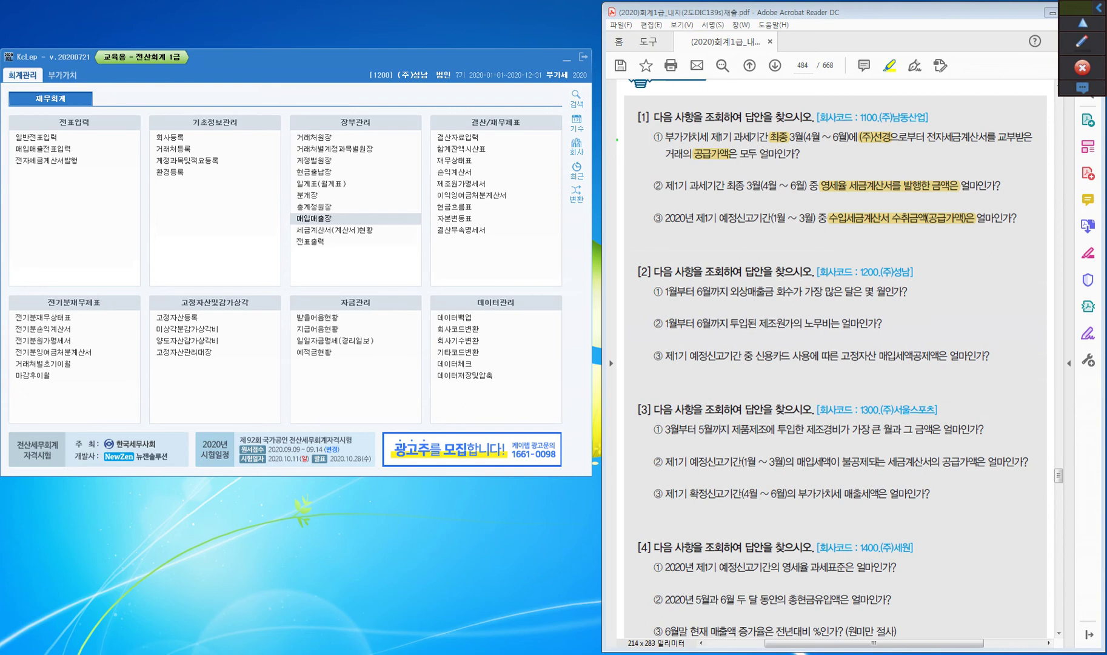
# - Highlight "달은 몇 월인가" in question [2] ① and open 총계정원장 for the period 2020-01-01 to 2020-06-30
pyautogui.moveTo(844, 291); pyautogui.dragTo(903, 291)
pyautogui.click(314, 206)
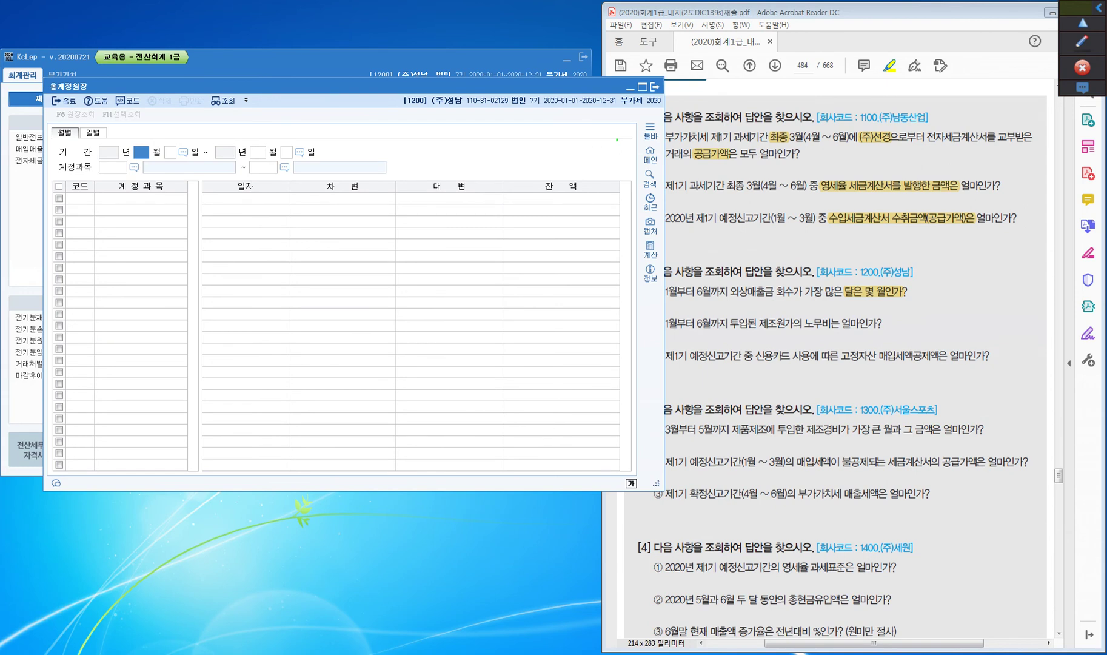
pyautogui.write('1')
pyautogui.press('Return')
pyautogui.press('Return')
pyautogui.write('6')
pyautogui.press('Return')
pyautogui.press('Return')
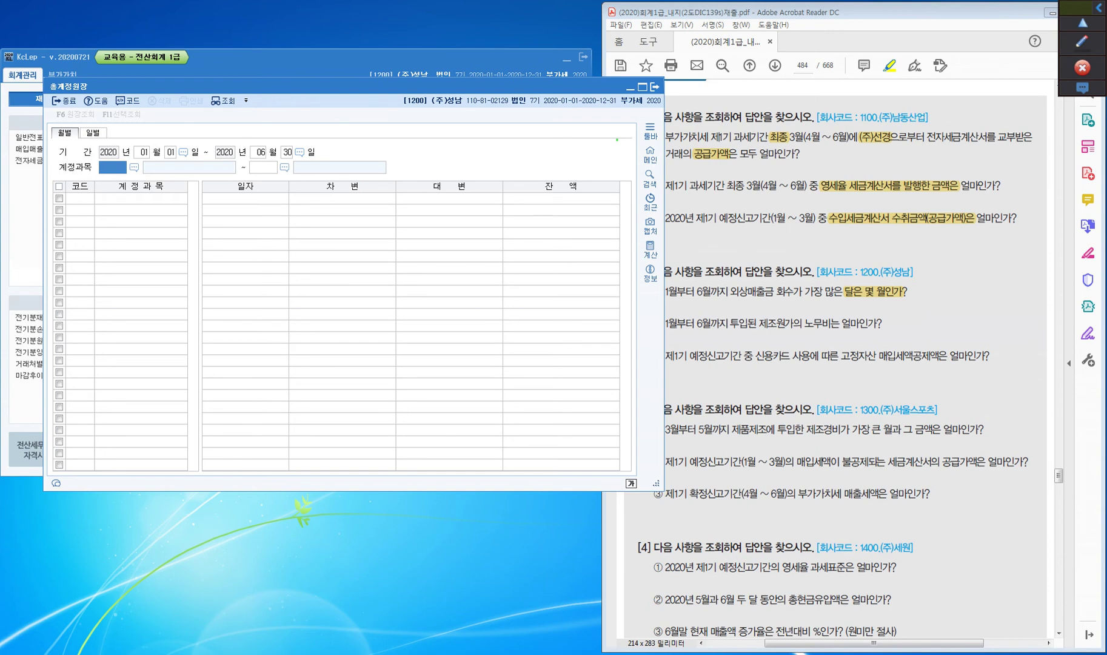
# - List the ledger for account 108 (외상매출금) only and highlight "회수" in question [2] ①
pyautogui.write('108')
pyautogui.press('Return')
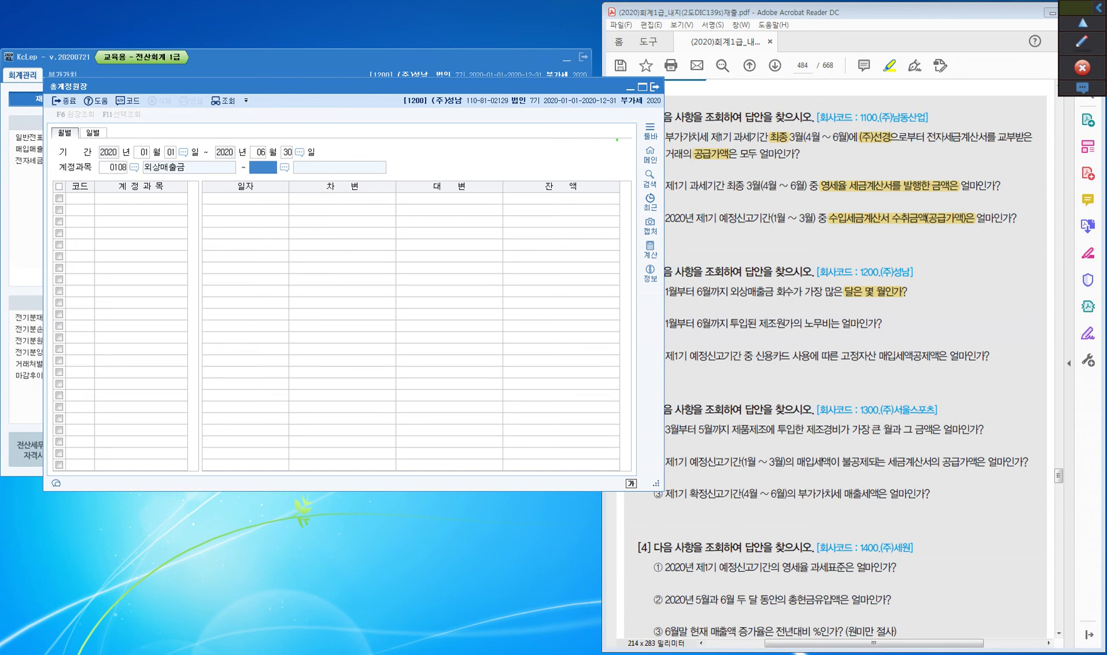
pyautogui.write('108')
pyautogui.press('Return')
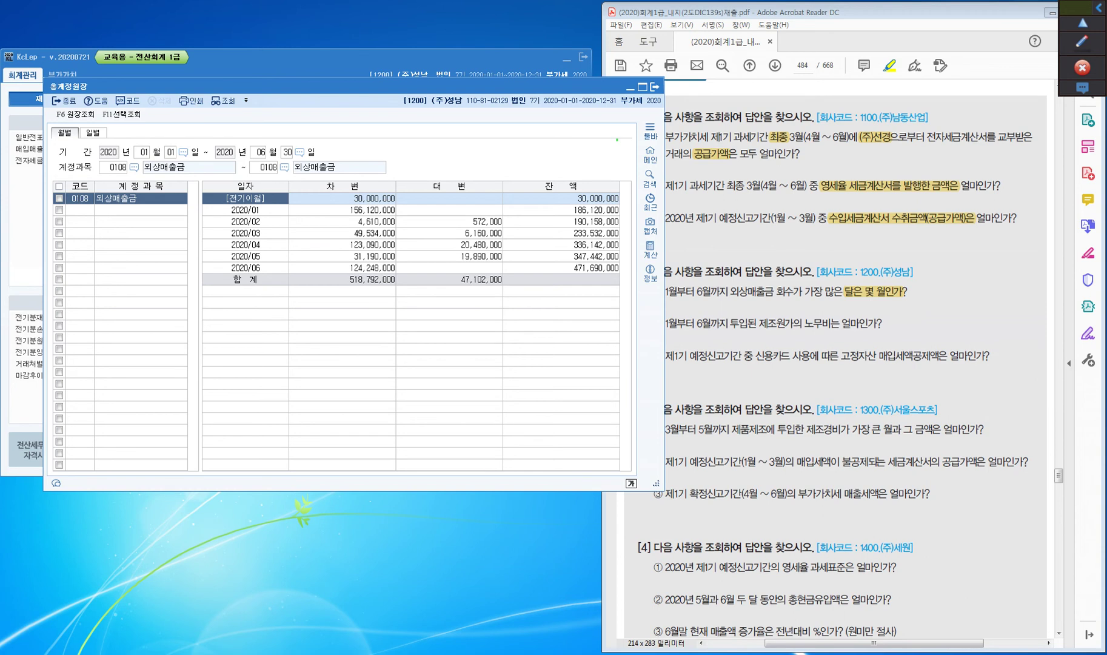
pyautogui.moveTo(776, 292); pyautogui.dragTo(793, 291)
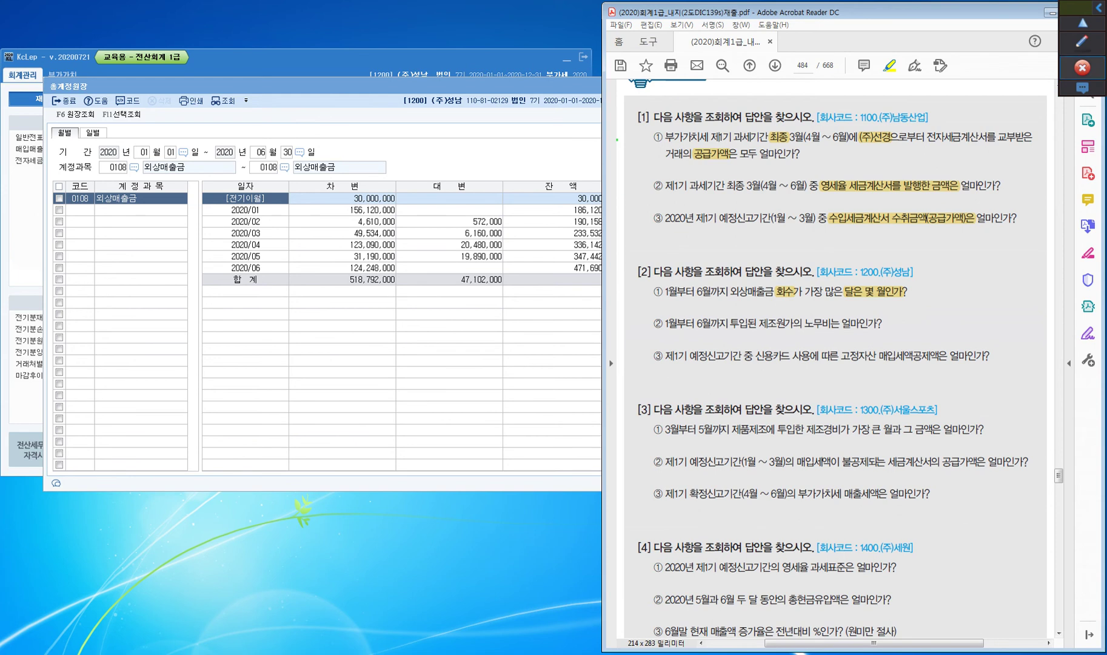
# - Draw a red freehand arrow to the highlighted "회수" in question [2] ① and handwrite "대변" beside it
pyautogui.click(1082, 42)
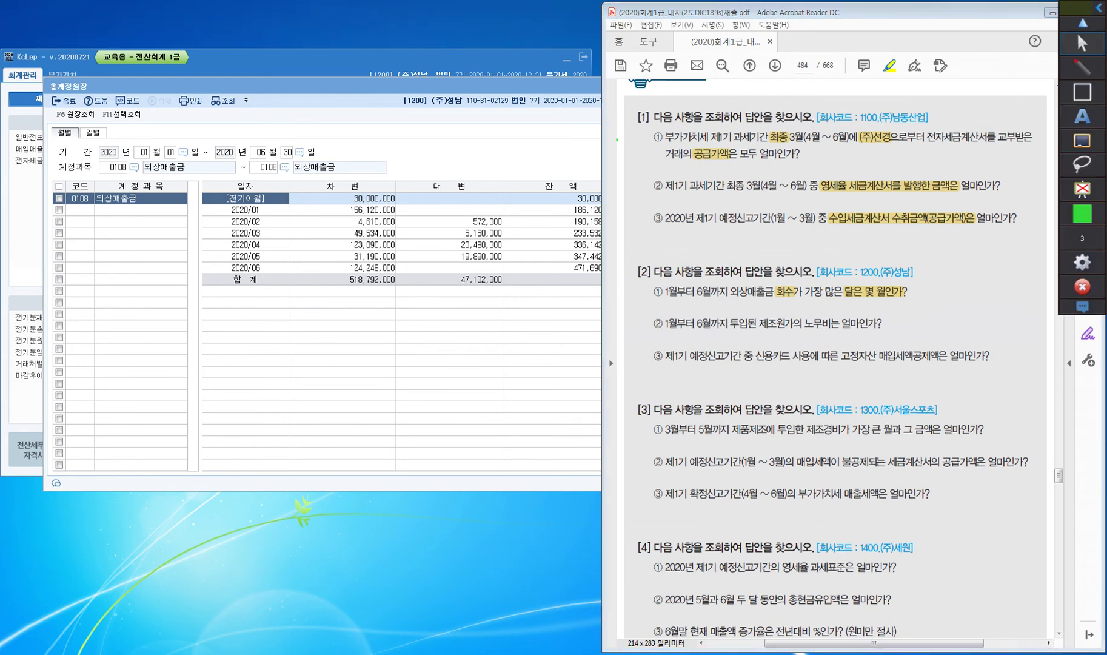
pyautogui.click(1082, 67)
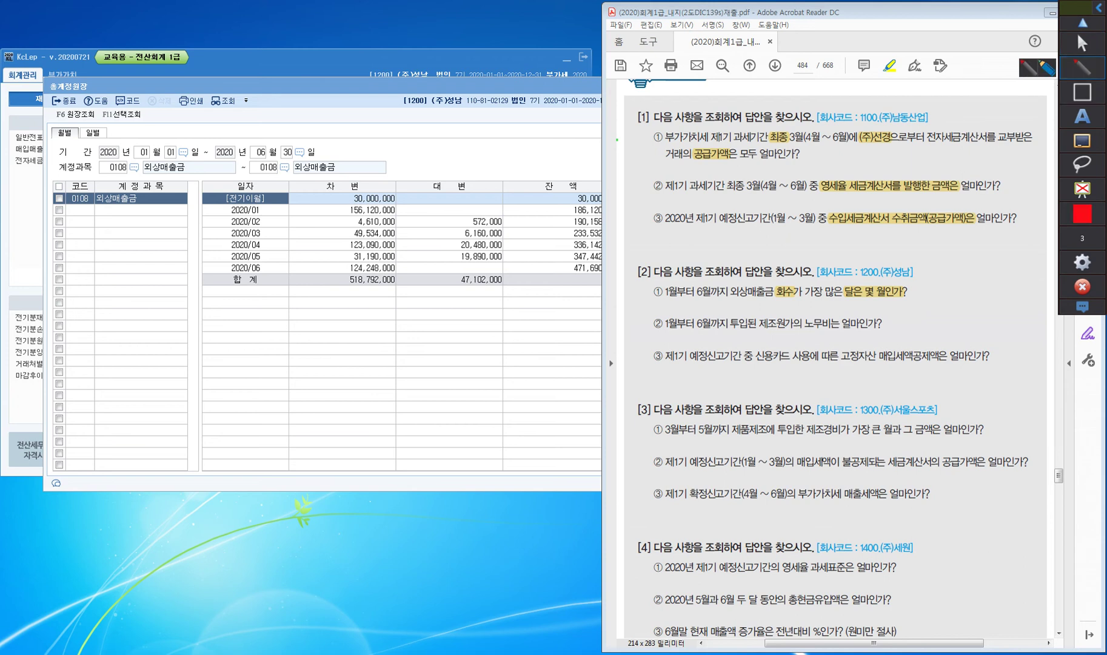
pyautogui.moveTo(786, 286)
pyautogui.mouseDown()
pyautogui.moveTo(832, 241)
pyautogui.moveTo(854, 237)
pyautogui.moveTo(853, 250)
pyautogui.mouseUp()
pyautogui.moveTo(858, 237)
pyautogui.mouseDown()
pyautogui.moveTo(859, 257)
pyautogui.moveTo(863, 246)
pyautogui.mouseUp()
pyautogui.moveTo(863, 237); pyautogui.dragTo(876, 247)
pyautogui.moveTo(872, 248); pyautogui.dragTo(880, 254)
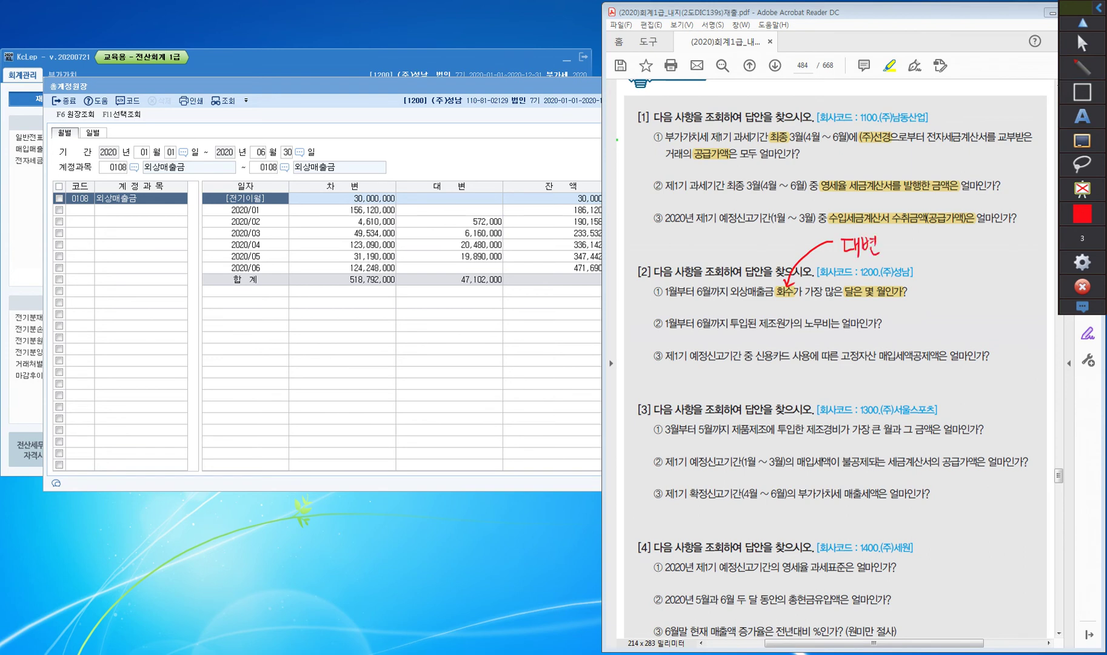
# - Tick the 대변 column heading, box the 2020/04 credit amount and date in the ledger, and clear the screen annotations
pyautogui.moveTo(447, 164); pyautogui.dragTo(466, 153)
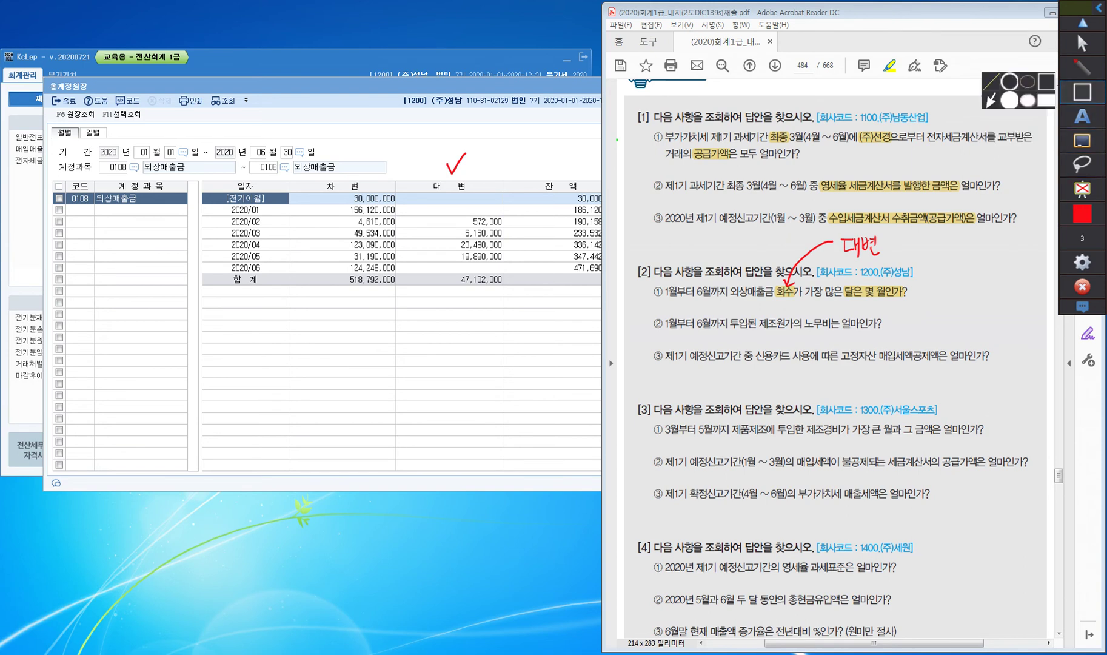
pyautogui.click(1082, 93)
pyautogui.moveTo(394, 233)
pyautogui.mouseDown()
pyautogui.moveTo(403, 254)
pyautogui.moveTo(510, 256)
pyautogui.mouseUp()
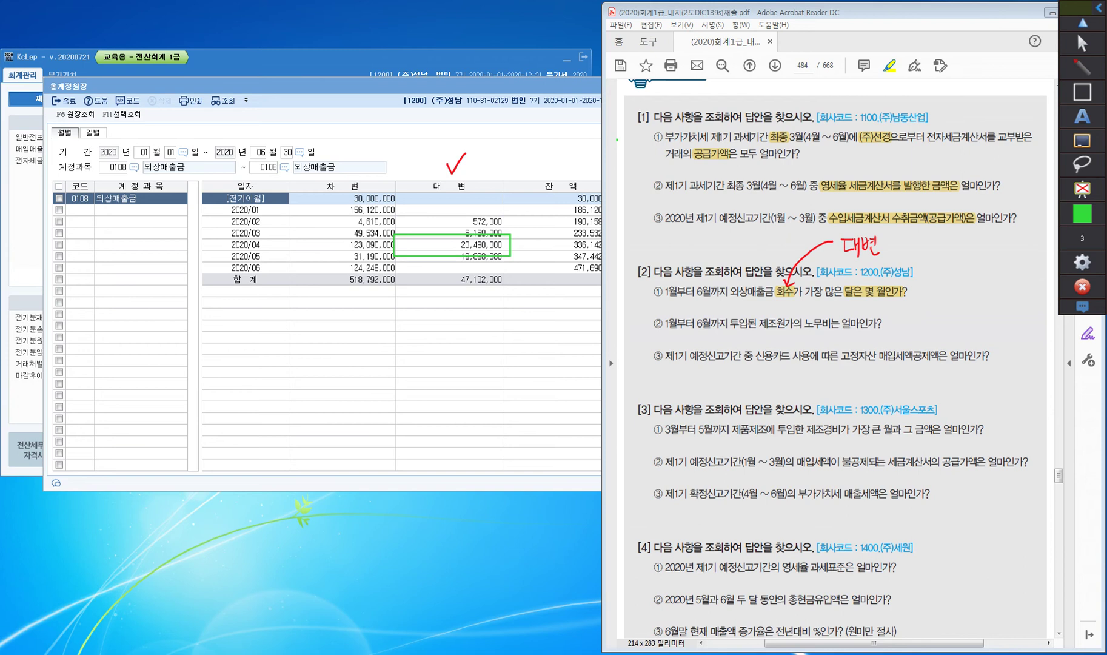
pyautogui.moveTo(201, 234)
pyautogui.mouseDown()
pyautogui.moveTo(208, 254)
pyautogui.moveTo(295, 254)
pyautogui.mouseUp()
pyautogui.click(886, 297)
pyautogui.click(1082, 92)
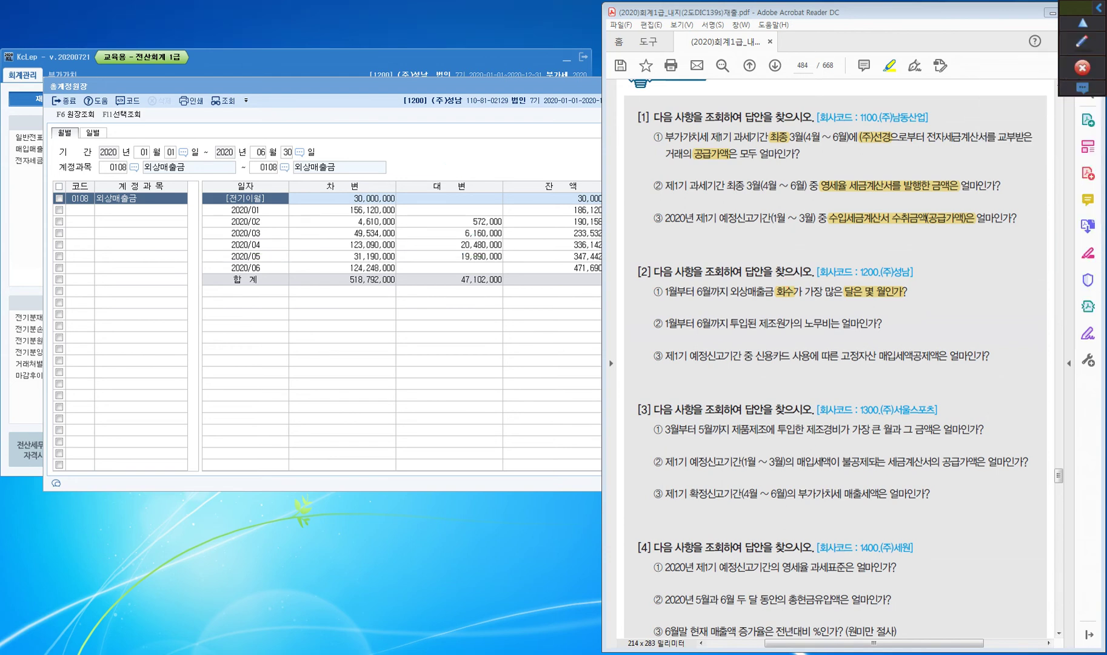
# - Close 총계정원장 and highlight "제조원가의 노무비" in question [2] ②
pyautogui.click(143, 152)
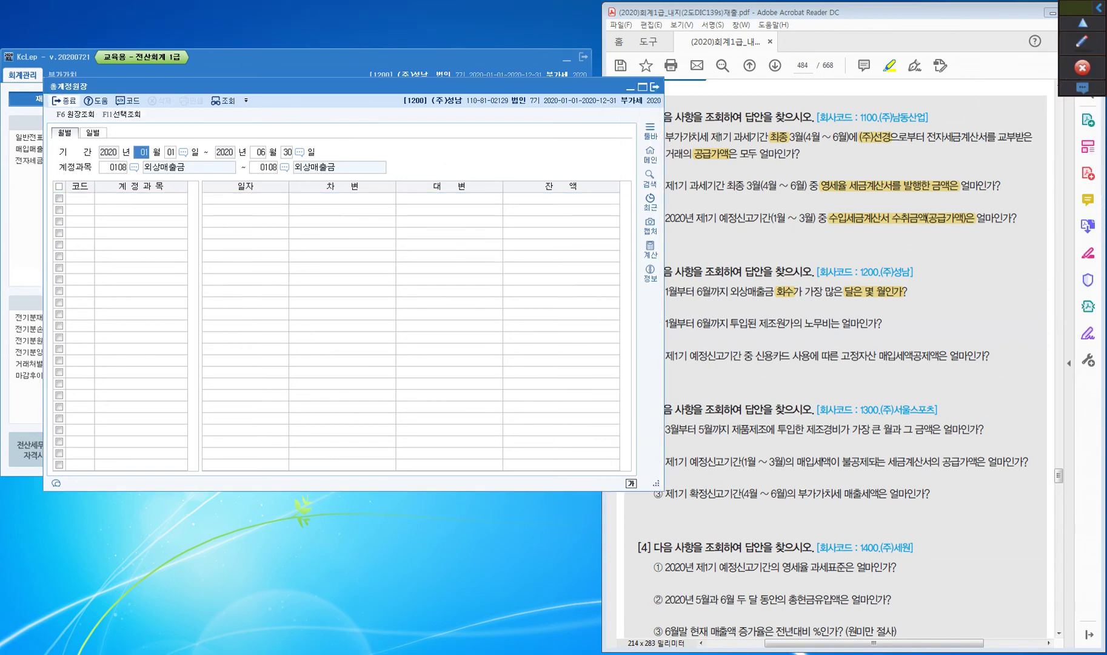
pyautogui.press('Escape')
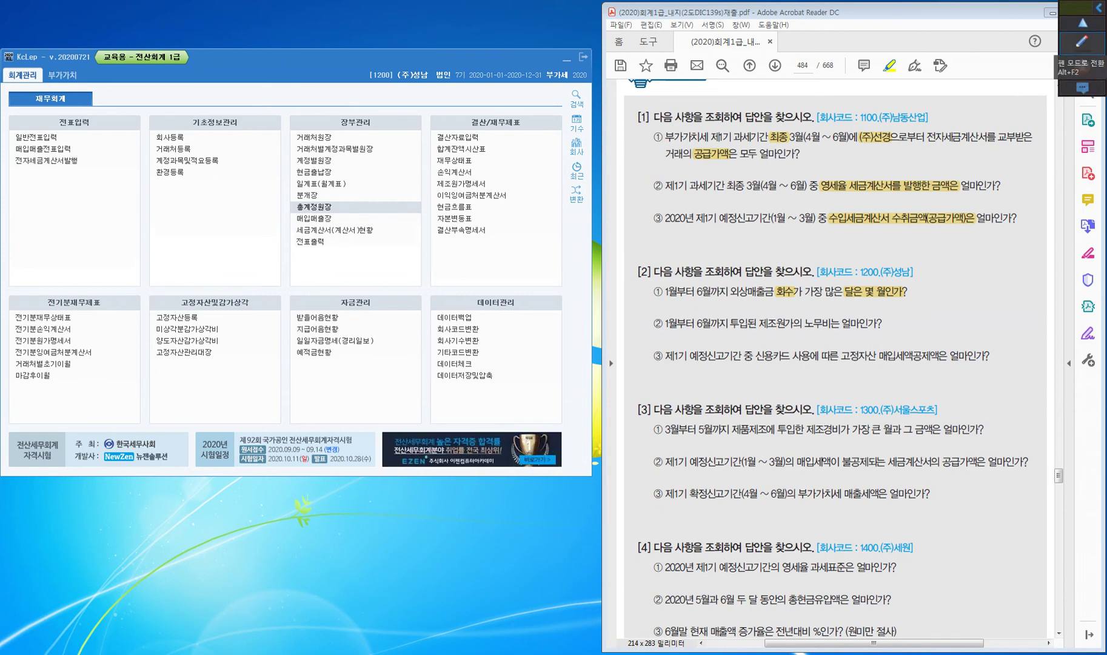
pyautogui.click(1081, 41)
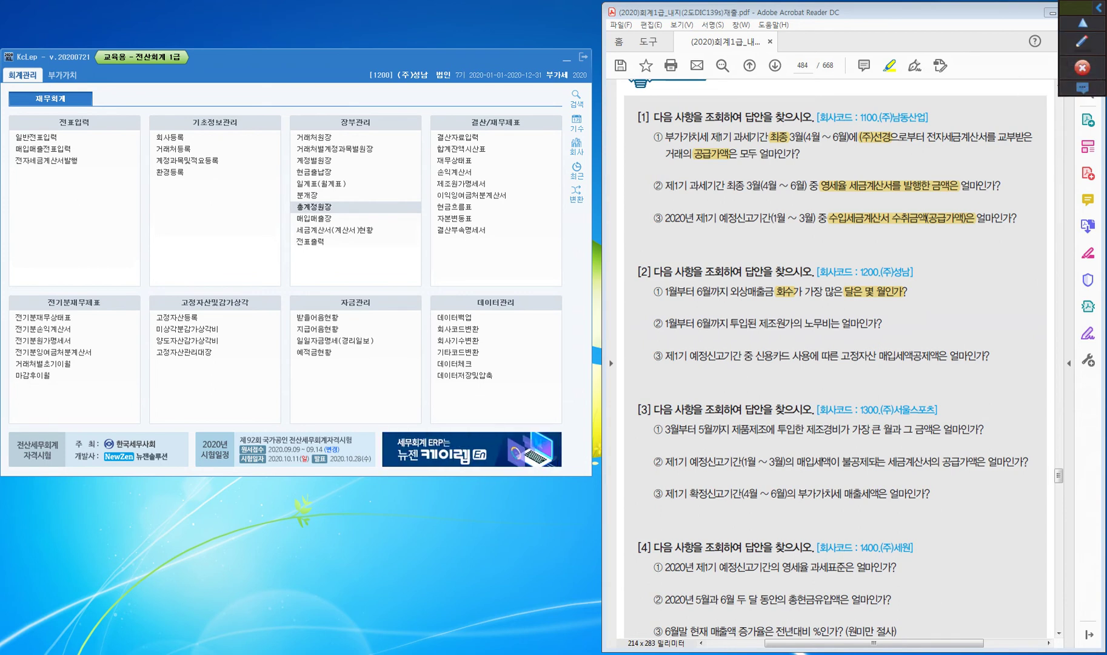
pyautogui.moveTo(759, 323); pyautogui.dragTo(840, 324)
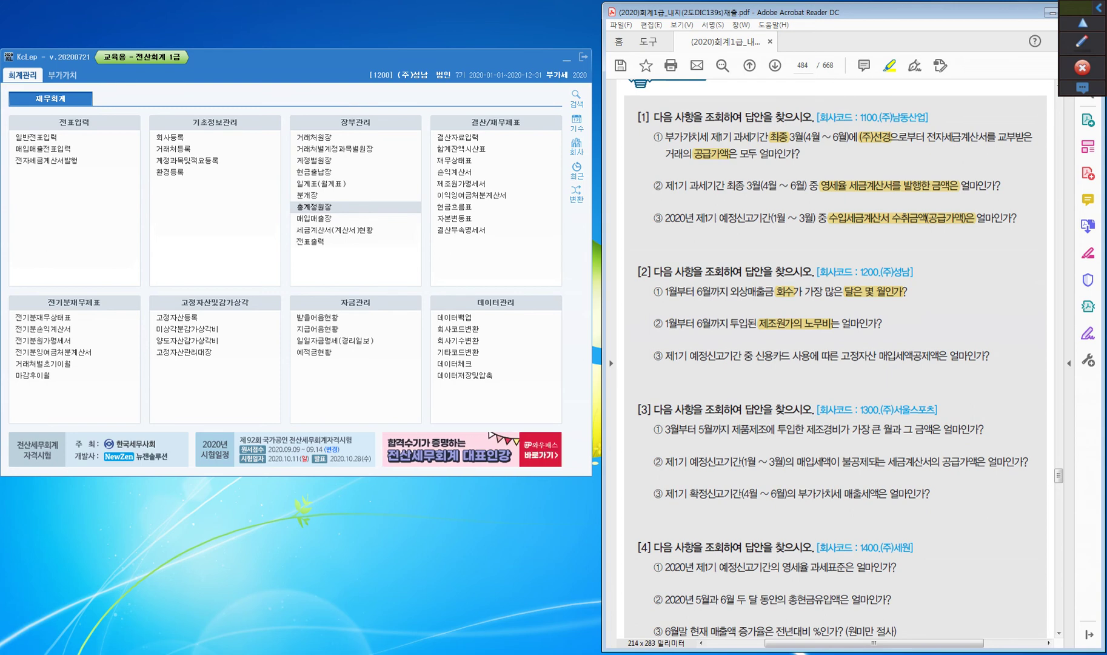
# - Open the 월계표 view of 일계표(월계표) and query January to June 2020
pyautogui.click(482, 185)
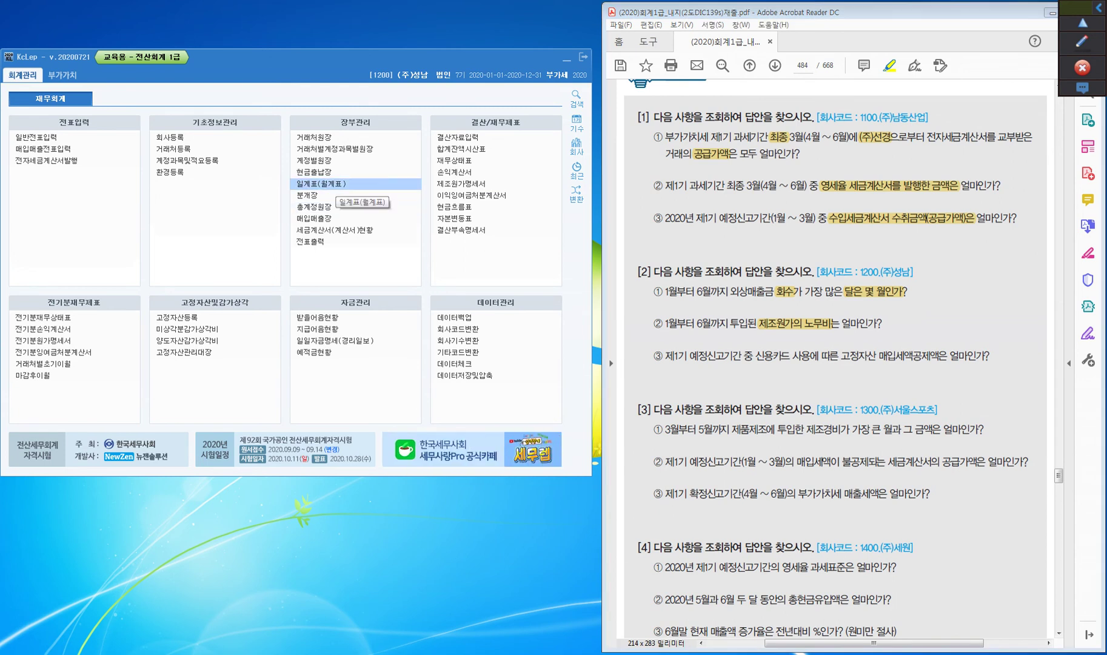
pyautogui.click(332, 184)
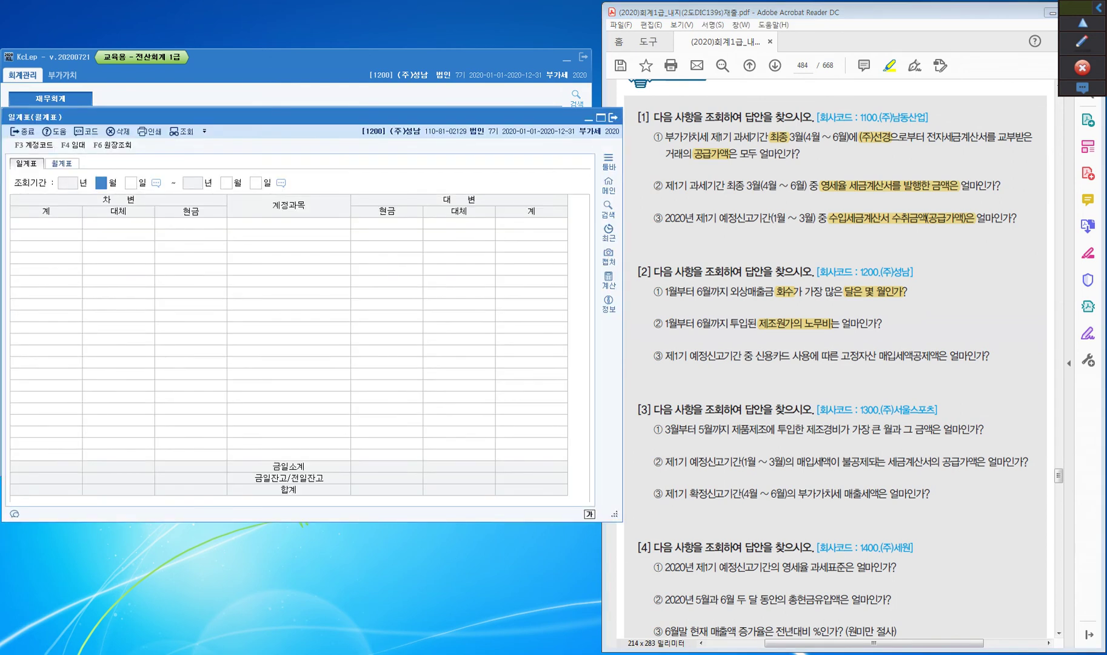
pyautogui.click(61, 163)
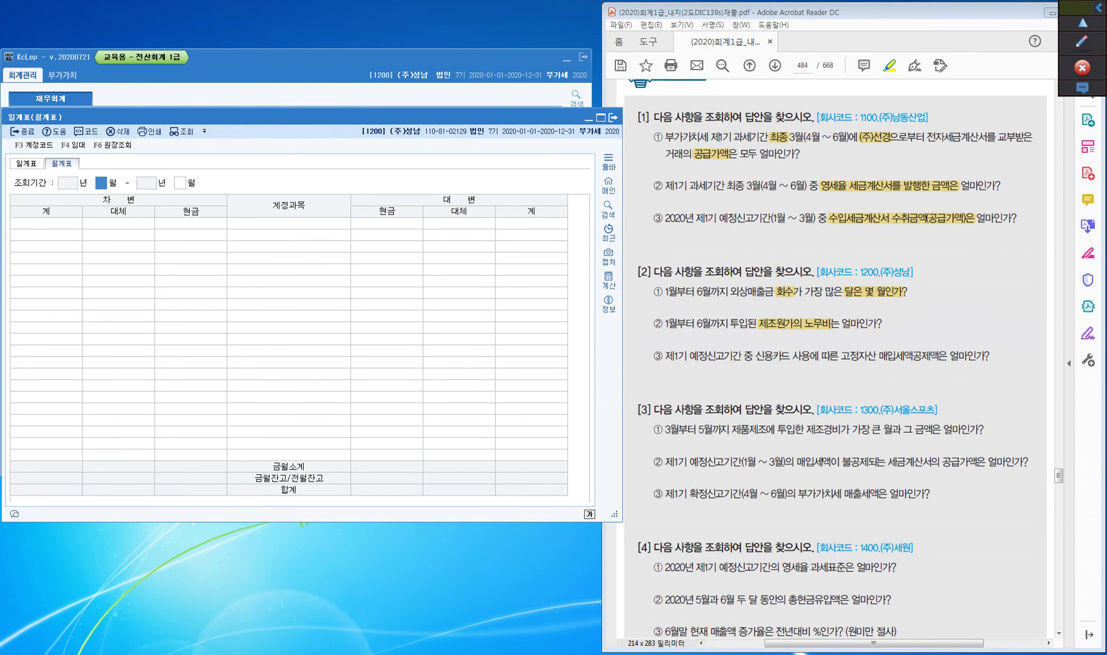
pyautogui.write('1')
pyautogui.press('Return')
pyautogui.write('6')
pyautogui.press('Return')
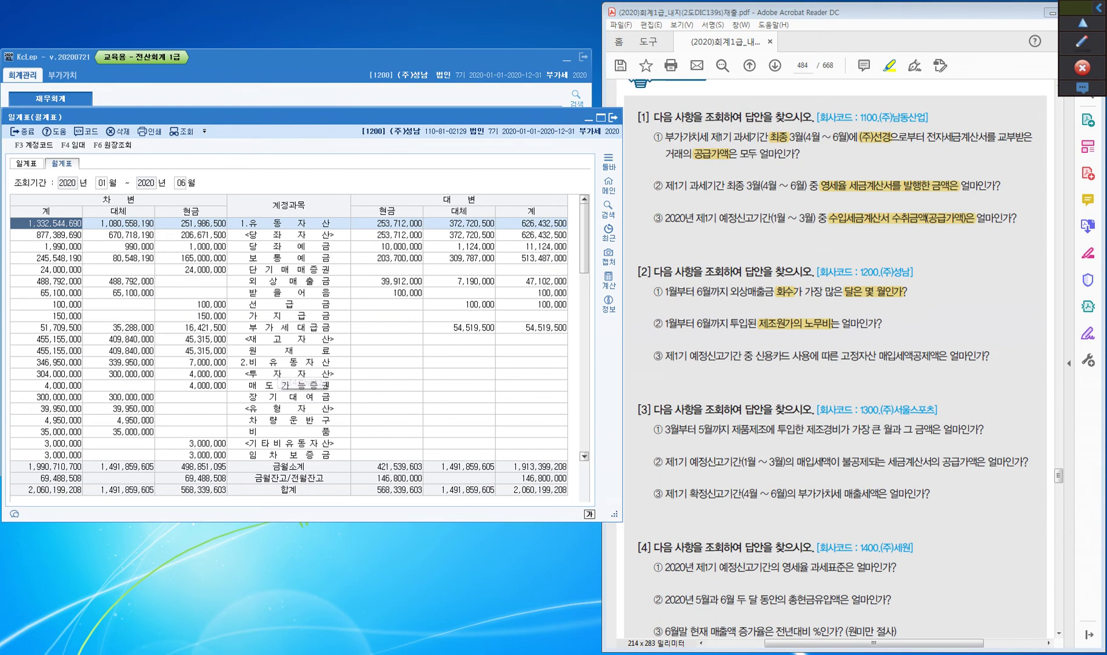
# - Find the <노무비> row under 5.제조원가 in the 월계표
pyautogui.click(274, 384)
pyautogui.scroll(-5, 277, 391)
pyautogui.scroll(-2, 277, 391)
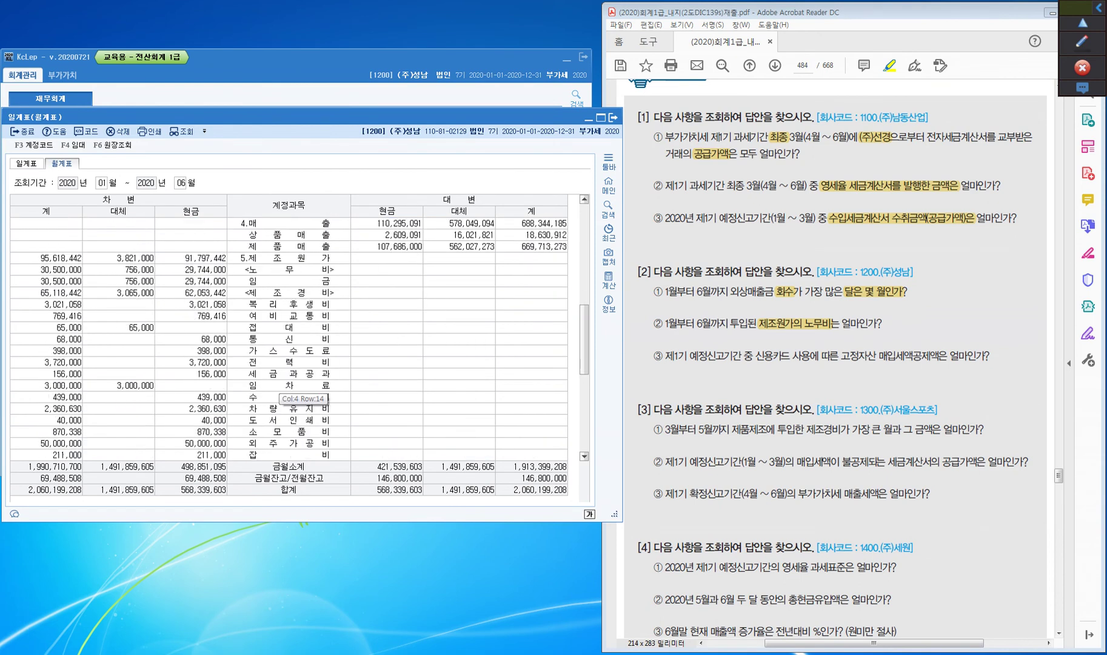
pyautogui.click(283, 258)
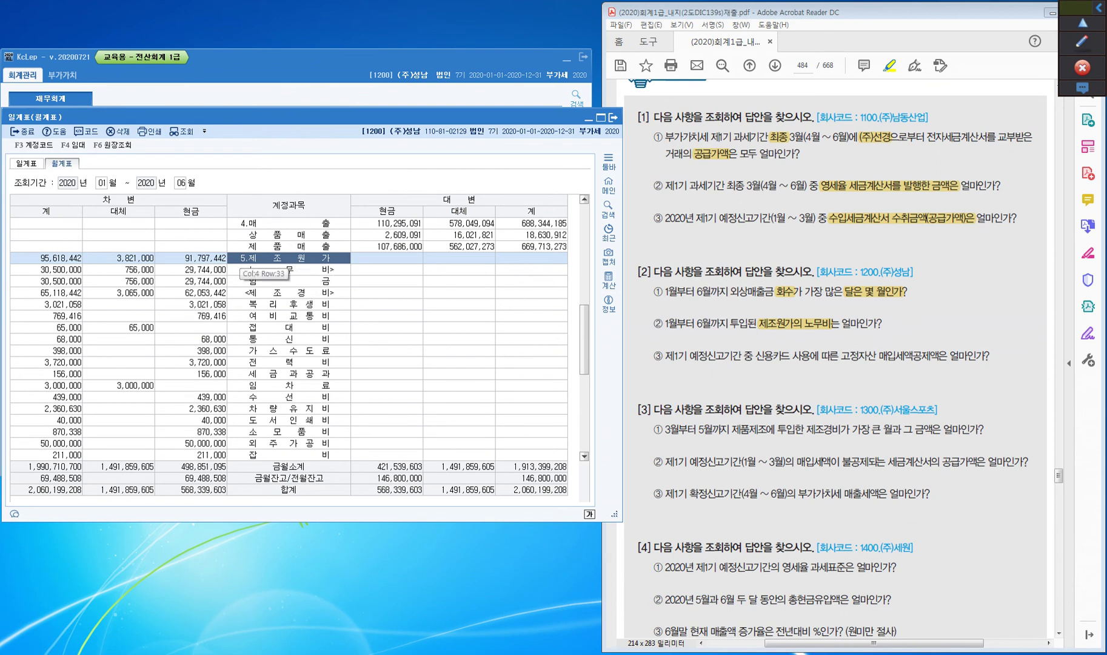
pyautogui.click(297, 269)
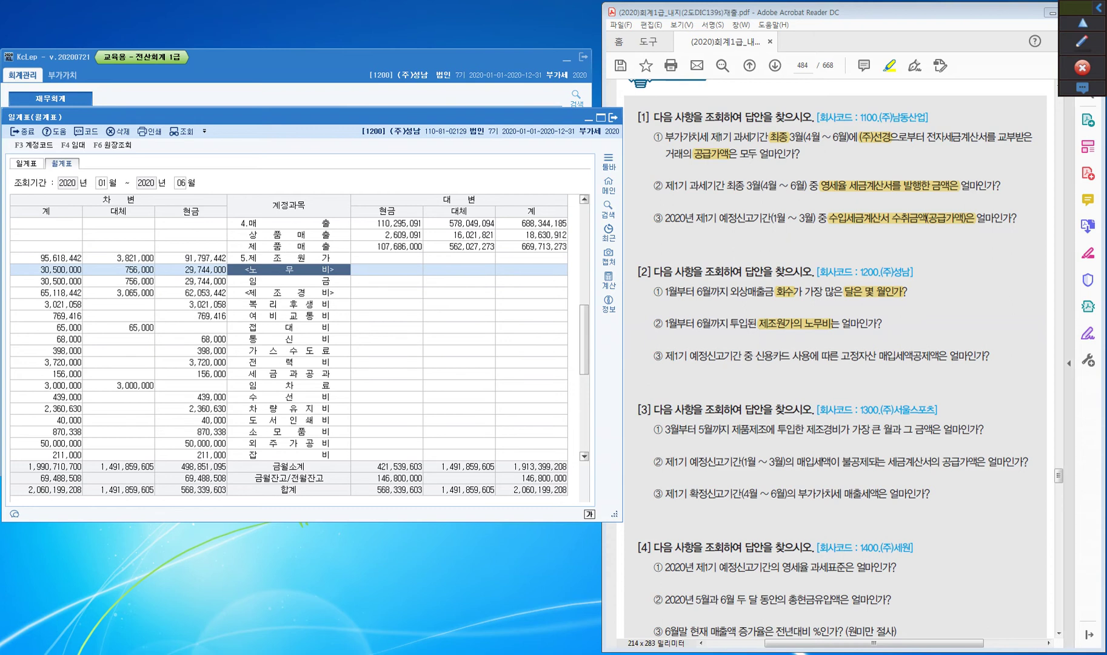
# - Box the total debit amount and the account name of the <노무비> row on screen, and clear the annotations
pyautogui.click(1079, 38)
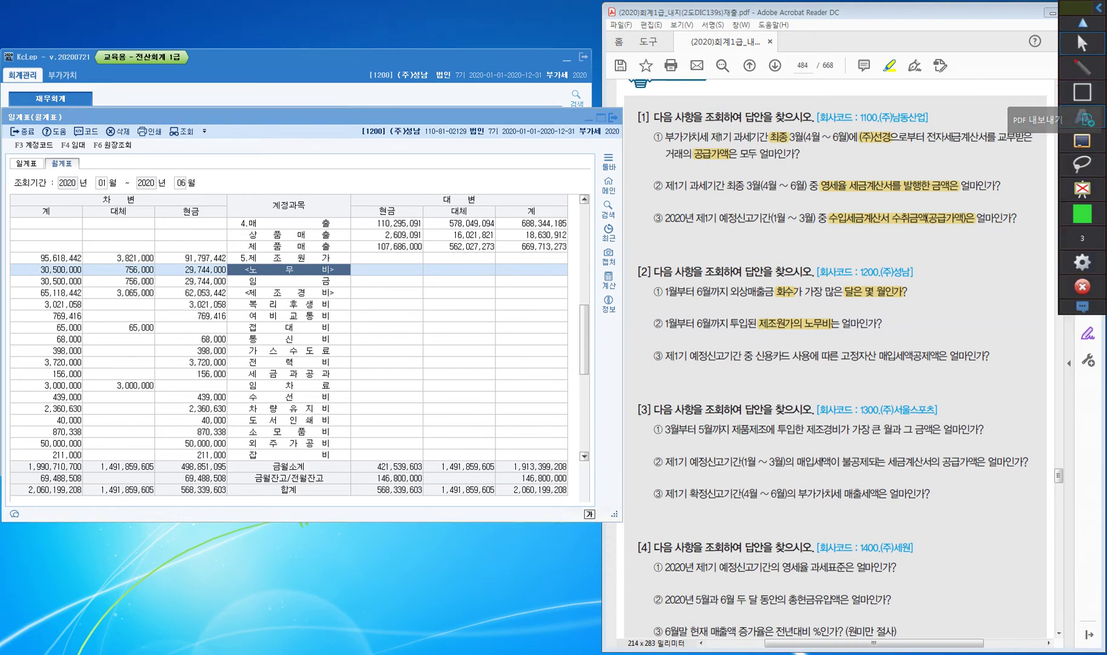
pyautogui.click(1082, 92)
pyautogui.moveTo(8, 262)
pyautogui.mouseDown()
pyautogui.moveTo(32, 280)
pyautogui.moveTo(86, 279)
pyautogui.mouseUp()
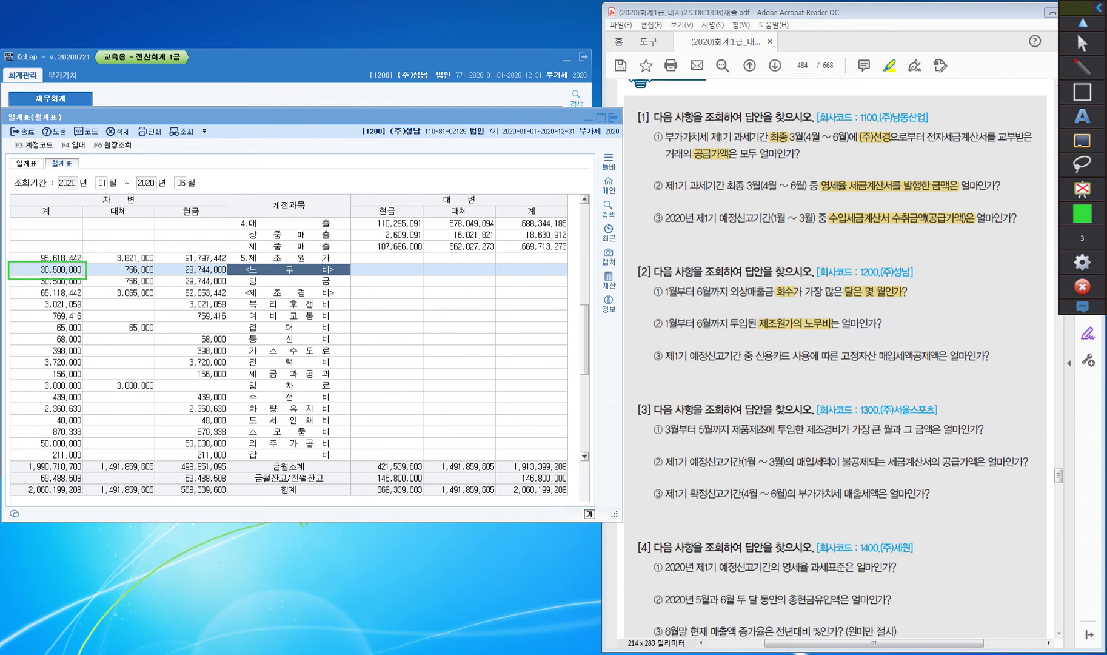
pyautogui.moveTo(225, 262)
pyautogui.mouseDown()
pyautogui.moveTo(287, 283)
pyautogui.moveTo(352, 280)
pyautogui.mouseUp()
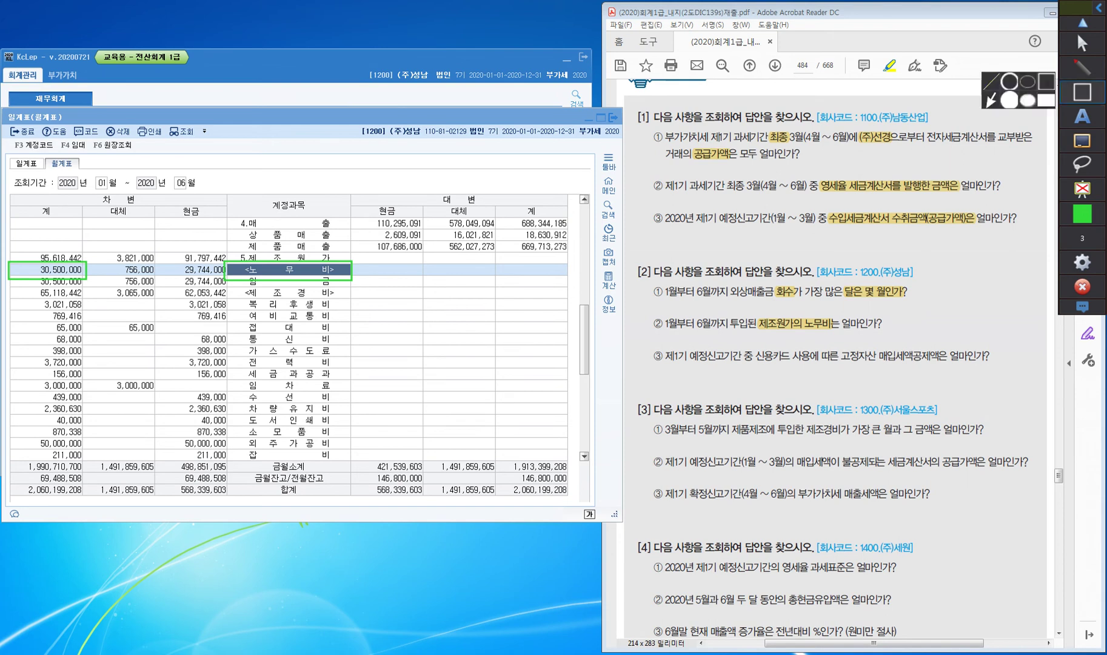
pyautogui.click(1083, 141)
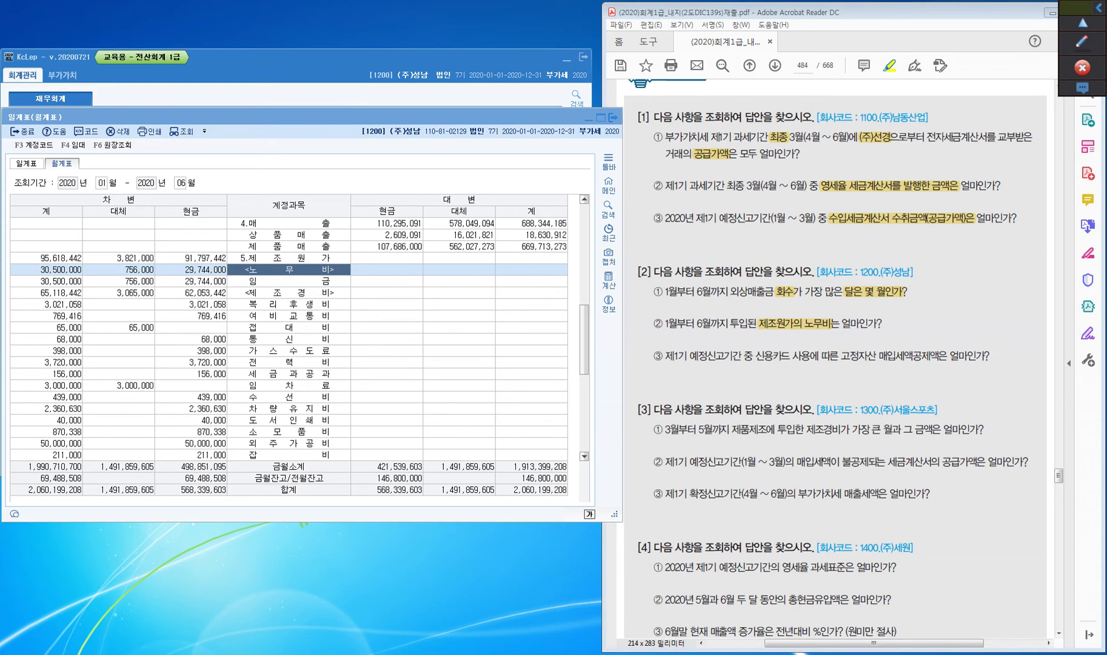
# - Close 일계표(월계표) and highlight "고정자산 매입세액공제액" in question [2] ③
pyautogui.press('Escape')
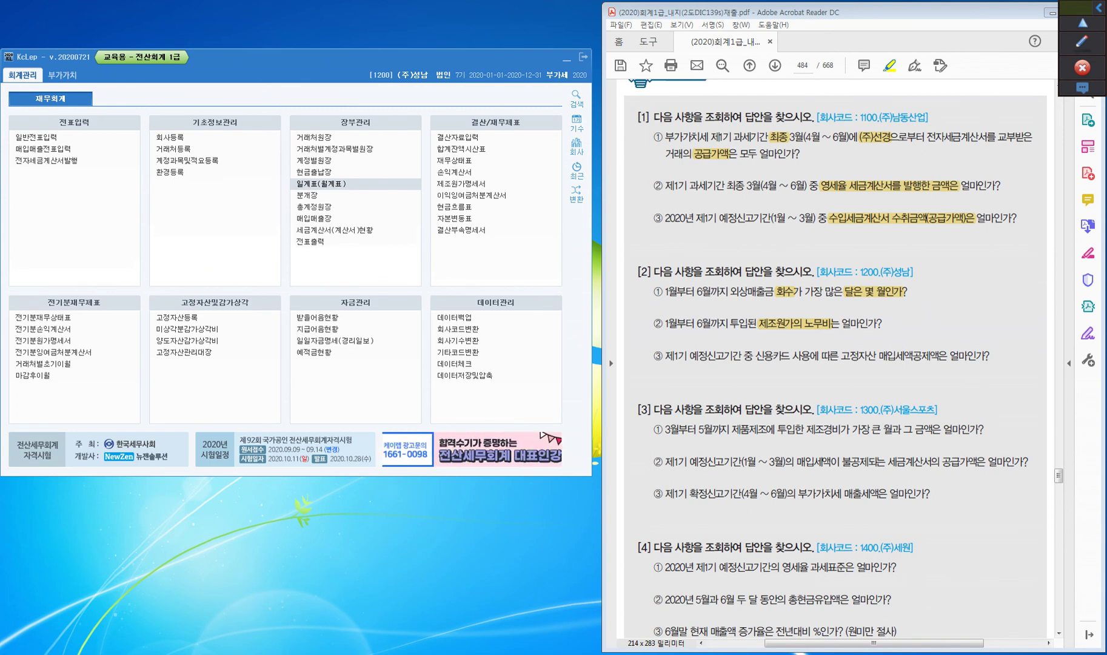
pyautogui.moveTo(842, 356); pyautogui.dragTo(948, 355)
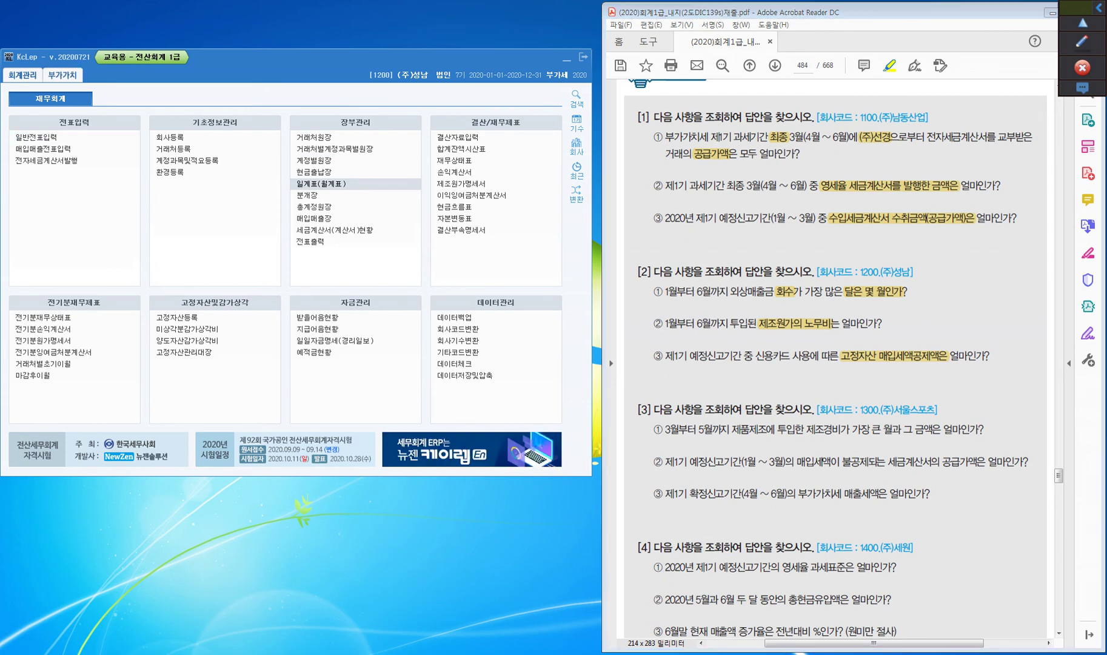
# - Open the VAT return (부가가치세신고서) and query the period from January 1 to March 31, 2020
pyautogui.click(63, 75)
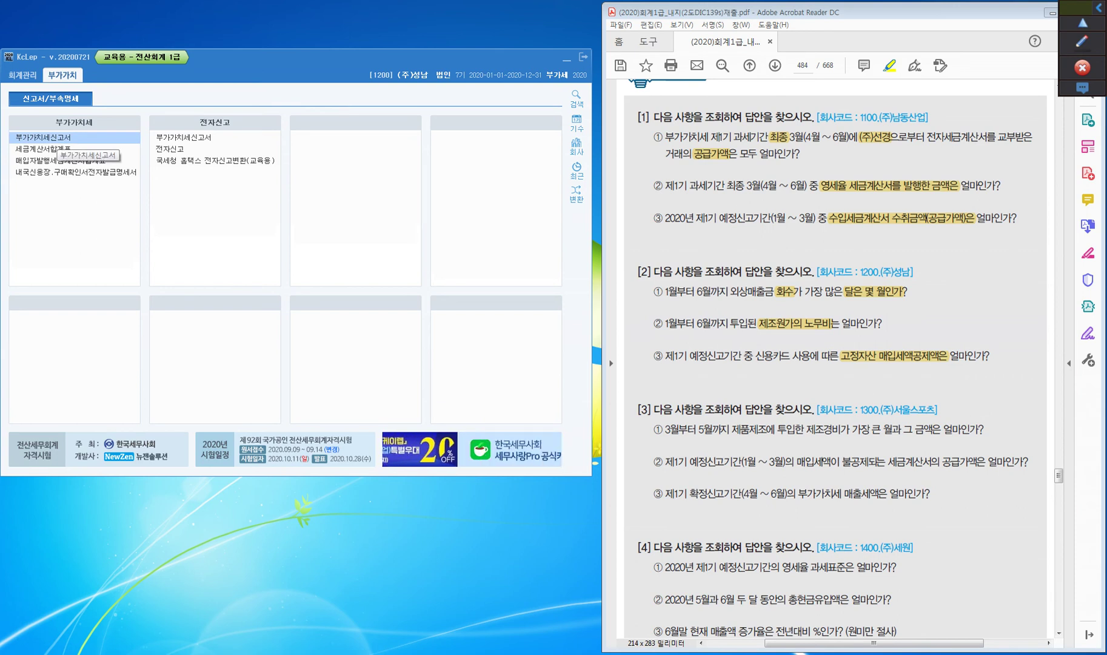
pyautogui.click(55, 139)
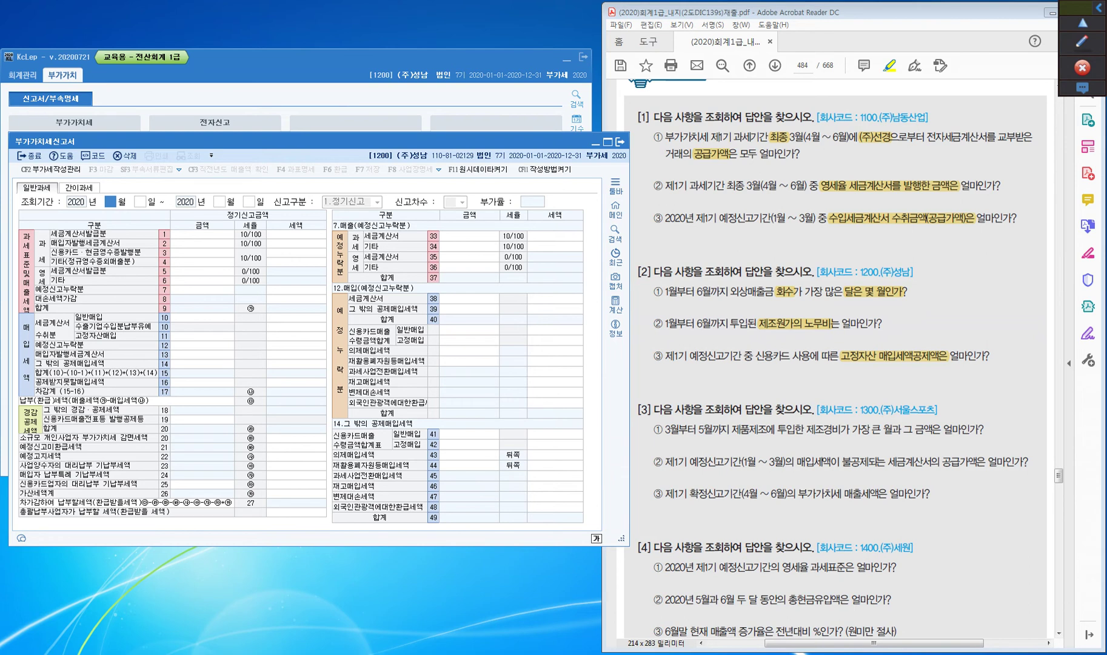
pyautogui.write('1')
pyautogui.press('Return')
pyautogui.press('Return')
pyautogui.write('3')
pyautogui.press('Return')
pyautogui.press('Return')
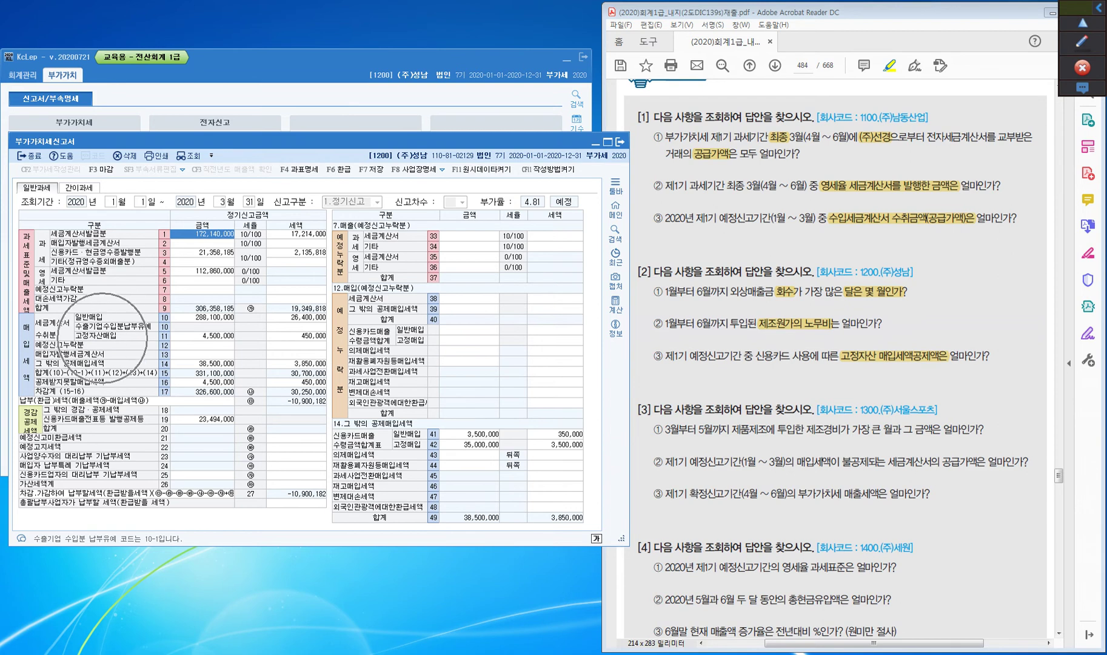
# - Check the amounts of row 11 (고정자산매입), row 14 (그 밖의 공제매입세액) and row 42 (고정매입) in the VAT return
pyautogui.click(201, 335)
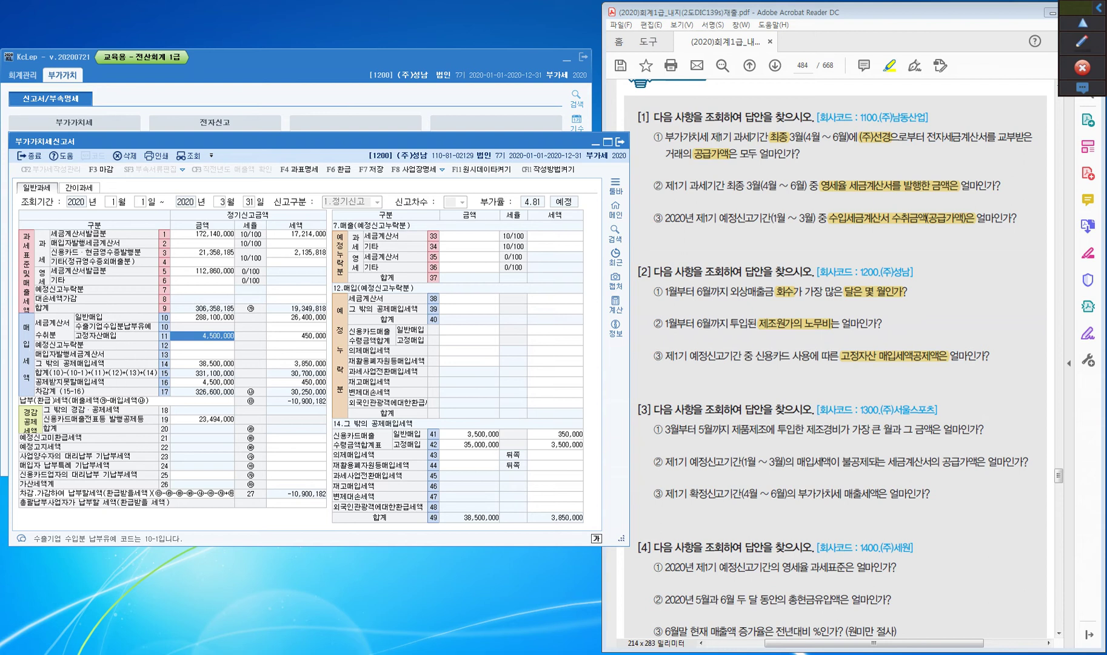
pyautogui.click(202, 364)
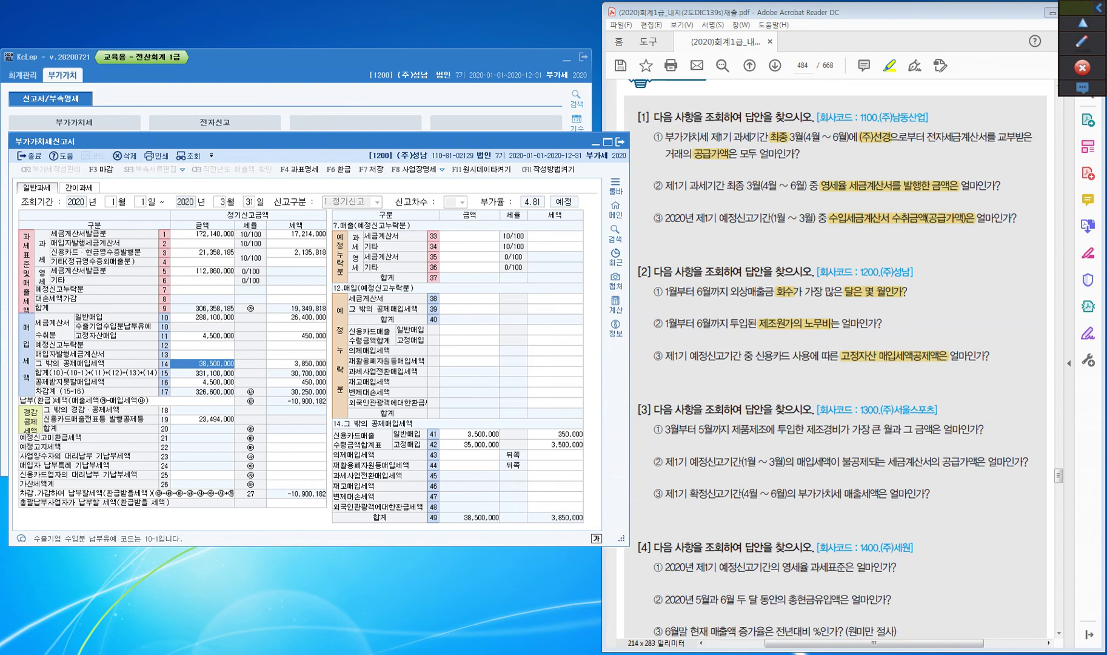
pyautogui.click(469, 444)
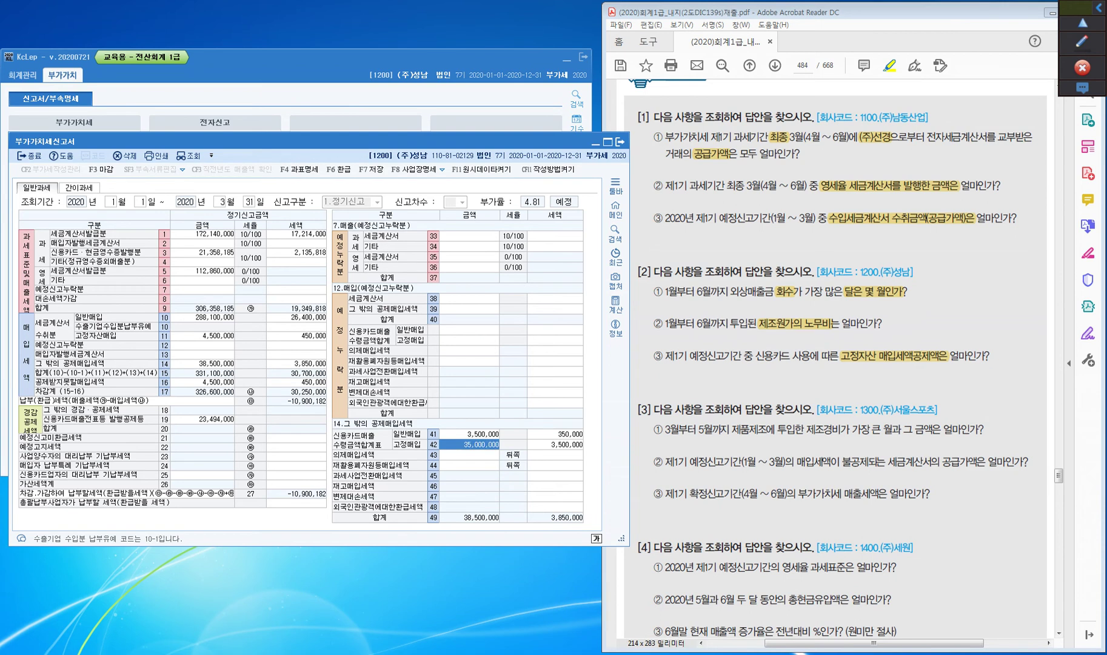
# - Draw green annotation boxes around the 고정자산매입 row 11 and the 고정매입 row 42 of the VAT return
pyautogui.click(1077, 32)
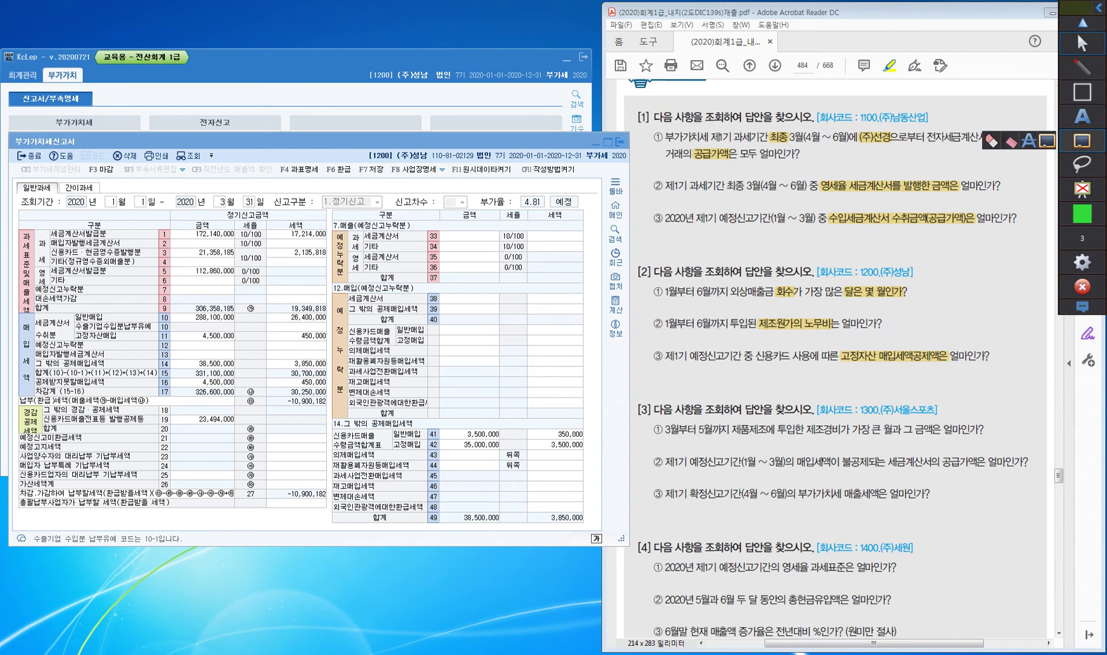
pyautogui.moveTo(1082, 91)
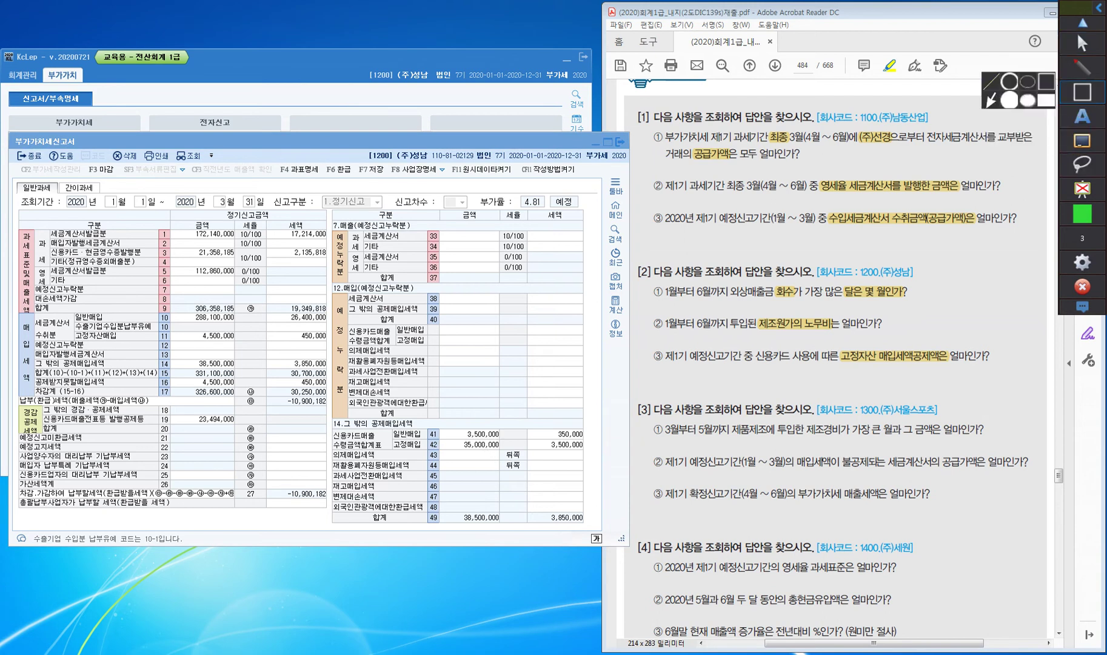
pyautogui.moveTo(73, 328)
pyautogui.mouseDown()
pyautogui.moveTo(83, 344)
pyautogui.moveTo(332, 343)
pyautogui.mouseUp()
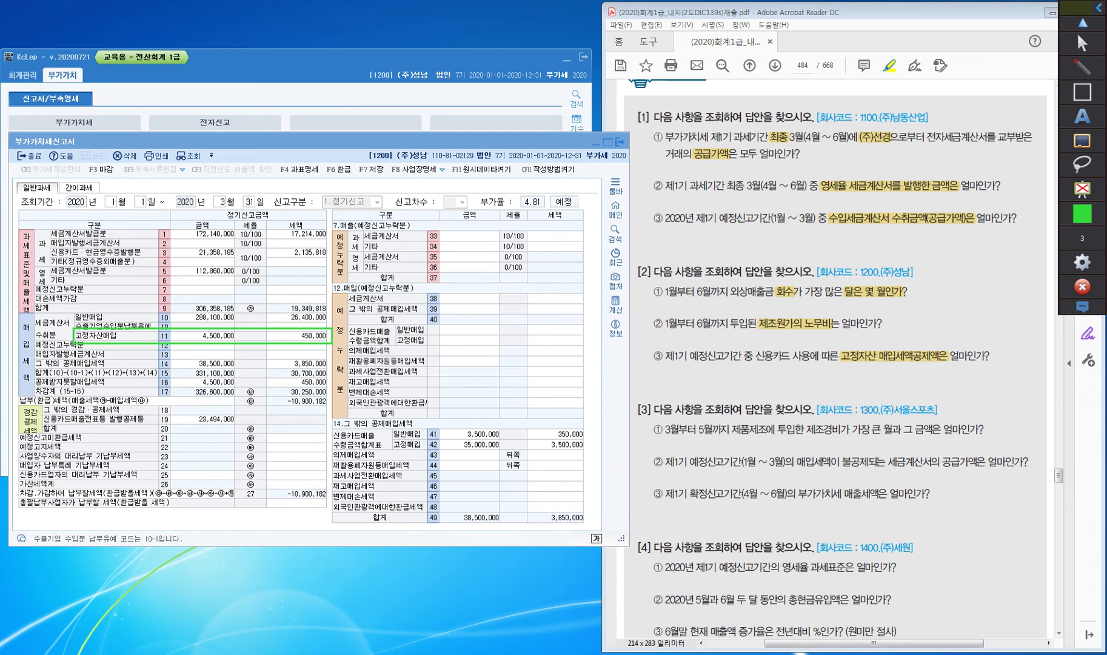
pyautogui.moveTo(389, 437)
pyautogui.mouseDown()
pyautogui.moveTo(398, 457)
pyautogui.moveTo(587, 450)
pyautogui.mouseUp()
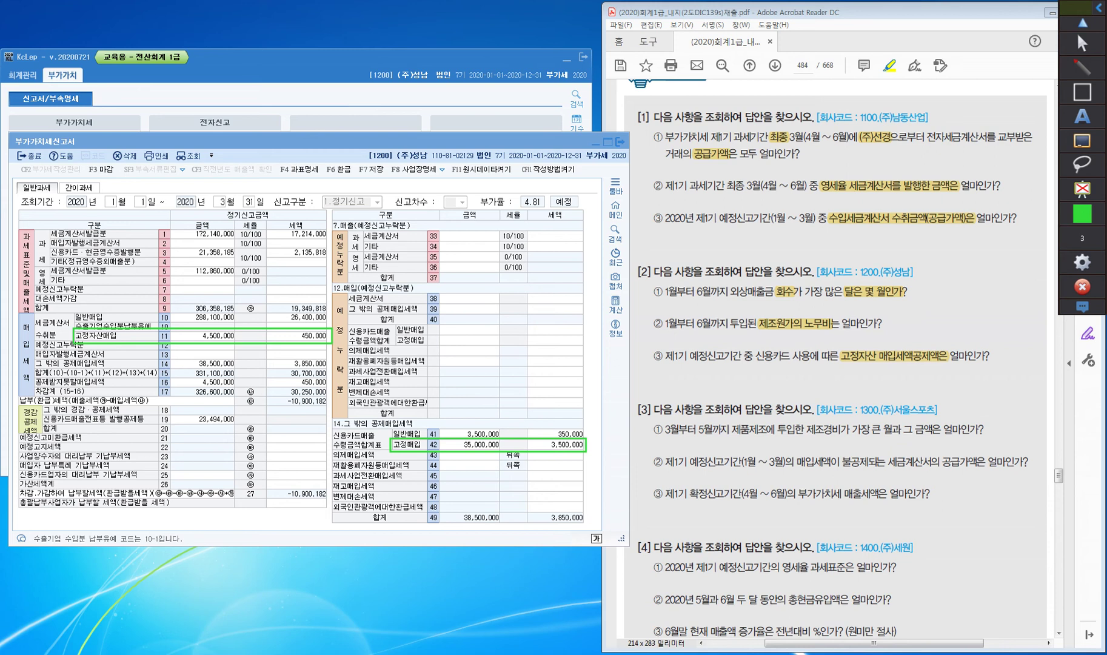
# - Handwrite "고정자산 매입" in red over the VAT return and draw arrows from it to both green boxes
pyautogui.press('p')
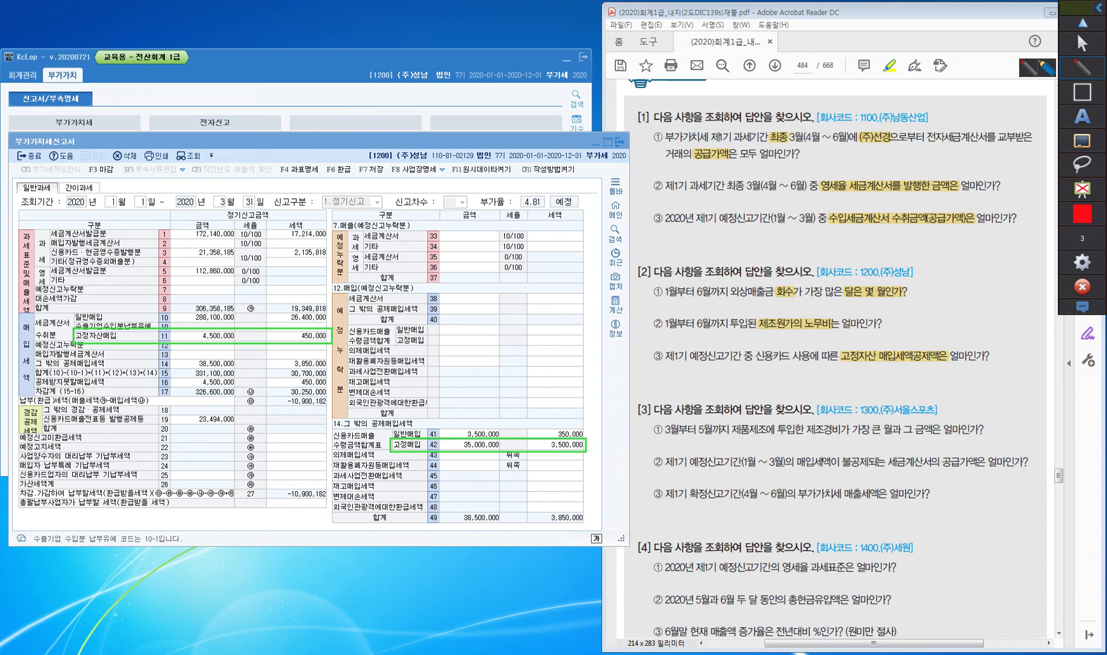
pyautogui.moveTo(428, 242); pyautogui.dragTo(442, 239)
pyautogui.moveTo(448, 237)
pyautogui.mouseDown()
pyautogui.moveTo(437, 262)
pyautogui.moveTo(453, 255)
pyautogui.mouseUp()
pyautogui.moveTo(446, 234)
pyautogui.mouseDown()
pyautogui.moveTo(449, 250)
pyautogui.moveTo(468, 258)
pyautogui.moveTo(542, 228)
pyautogui.moveTo(546, 213)
pyautogui.moveTo(549, 227)
pyautogui.mouseUp()
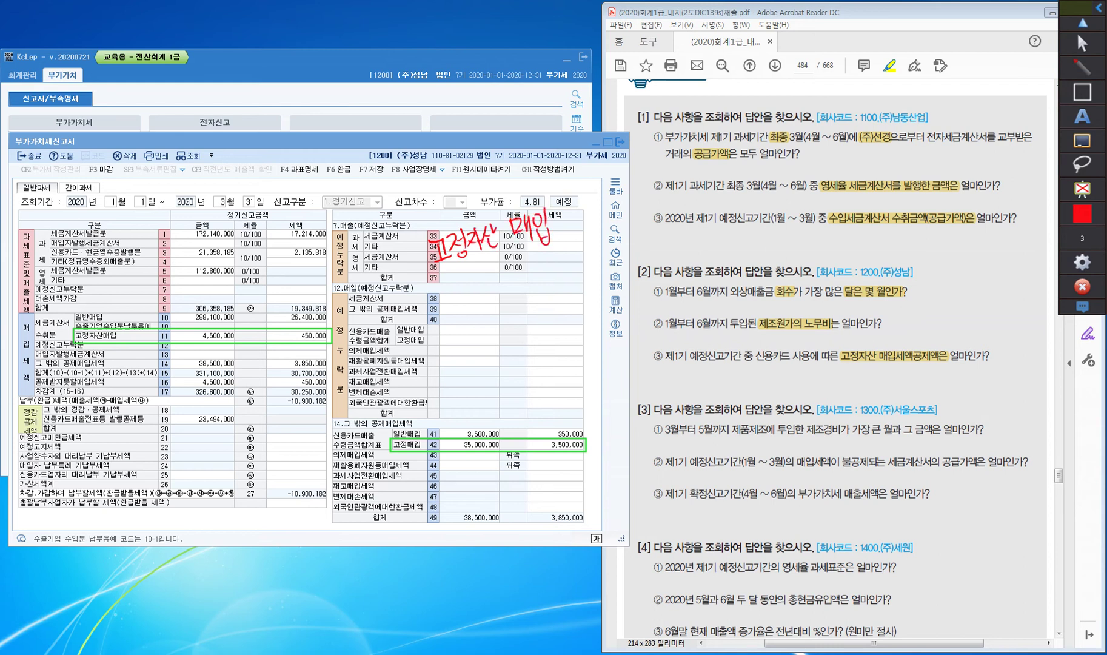
pyautogui.moveTo(353, 319); pyautogui.dragTo(425, 252)
pyautogui.moveTo(350, 308); pyautogui.dragTo(365, 321)
pyautogui.moveTo(450, 280)
pyautogui.mouseDown()
pyautogui.moveTo(455, 428)
pyautogui.moveTo(465, 416)
pyautogui.mouseUp()
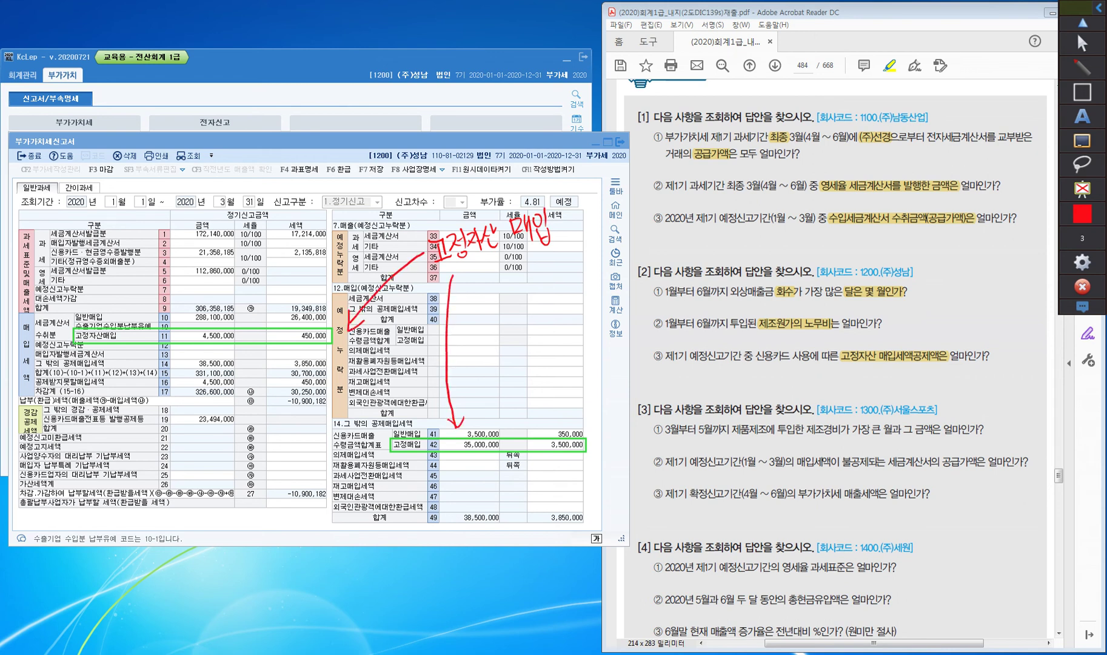
# - Add "합산" to the handwritten note and write "세.계.수취 → 고정" with a circled "11번" beneath it
pyautogui.moveTo(576, 202)
pyautogui.mouseDown()
pyautogui.moveTo(570, 216)
pyautogui.moveTo(587, 220)
pyautogui.mouseUp()
pyautogui.moveTo(590, 193); pyautogui.dragTo(596, 208)
pyautogui.moveTo(597, 189); pyautogui.dragTo(607, 216)
pyautogui.moveTo(476, 303)
pyautogui.mouseDown()
pyautogui.moveTo(471, 326)
pyautogui.moveTo(488, 303)
pyautogui.mouseUp()
pyautogui.moveTo(489, 300)
pyautogui.mouseDown()
pyautogui.moveTo(495, 323)
pyautogui.moveTo(542, 289)
pyautogui.moveTo(555, 297)
pyautogui.moveTo(580, 272)
pyautogui.moveTo(608, 273)
pyautogui.moveTo(608, 261)
pyautogui.mouseUp()
pyautogui.moveTo(606, 259); pyautogui.dragTo(612, 274)
pyautogui.moveTo(625, 262)
pyautogui.mouseDown()
pyautogui.moveTo(633, 246)
pyautogui.moveTo(644, 255)
pyautogui.mouseUp()
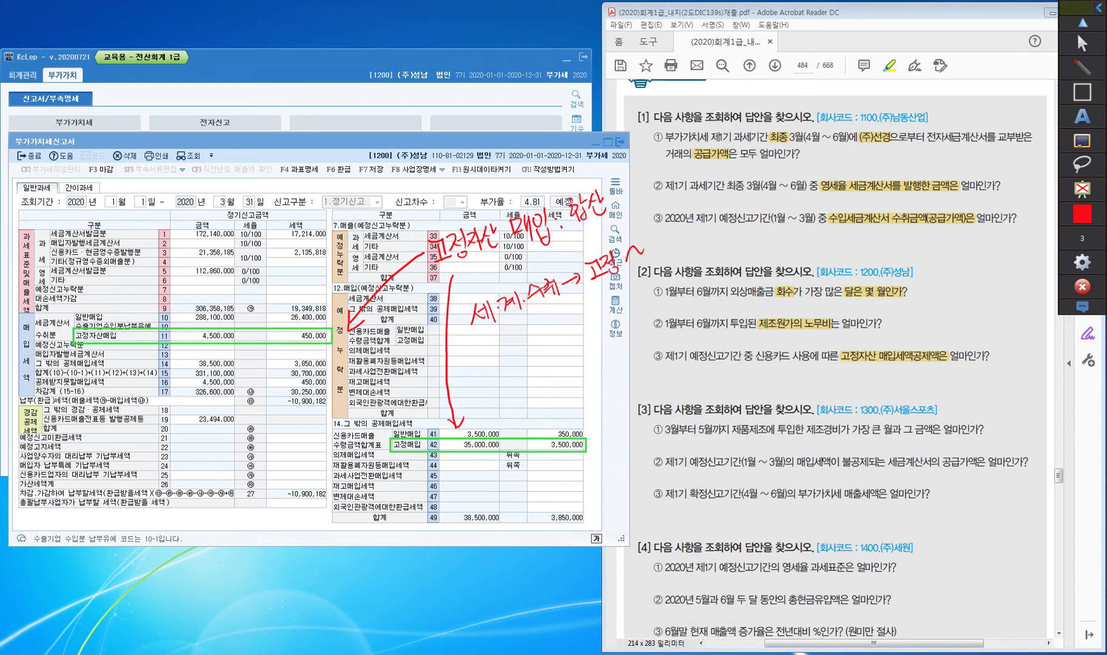
pyautogui.moveTo(670, 230)
pyautogui.mouseDown()
pyautogui.moveTo(667, 250)
pyautogui.moveTo(676, 238)
pyautogui.mouseUp()
pyautogui.moveTo(687, 220)
pyautogui.mouseDown()
pyautogui.moveTo(689, 236)
pyautogui.moveTo(694, 228)
pyautogui.mouseUp()
pyautogui.moveTo(685, 231)
pyautogui.mouseDown()
pyautogui.moveTo(701, 242)
pyautogui.moveTo(664, 202)
pyautogui.moveTo(707, 229)
pyautogui.mouseUp()
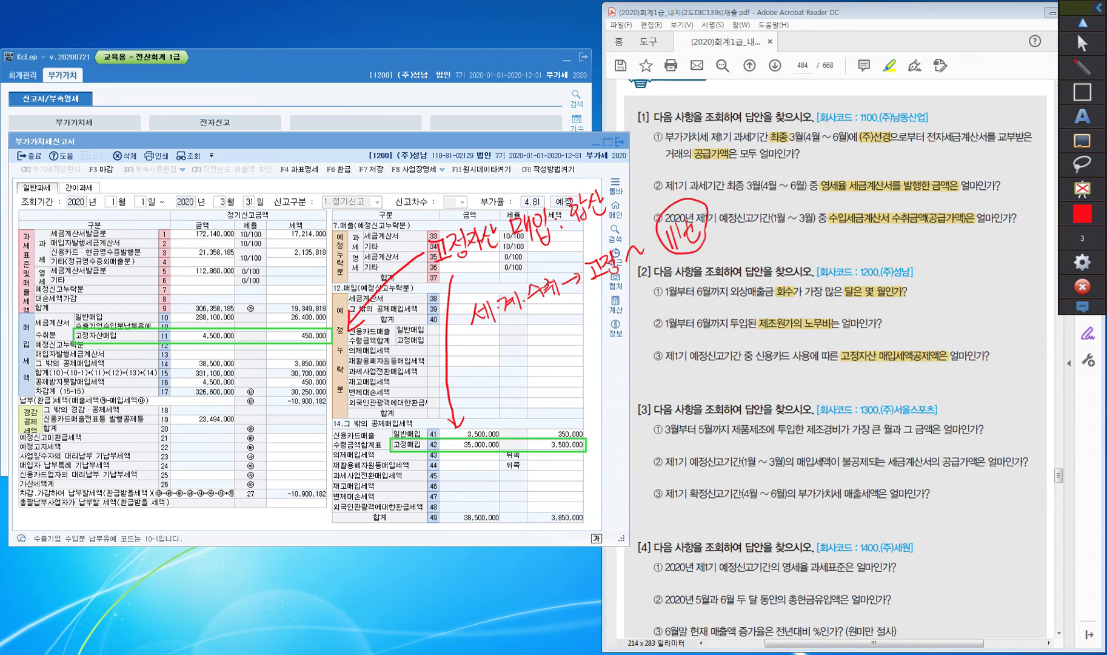
# - Handwrite "신용.수취 → 14란" as a second line in red, leading to a circled "42번"
pyautogui.moveTo(490, 337)
pyautogui.mouseDown()
pyautogui.moveTo(484, 354)
pyautogui.moveTo(503, 360)
pyautogui.moveTo(507, 328)
pyautogui.moveTo(511, 342)
pyautogui.mouseUp()
pyautogui.moveTo(501, 346); pyautogui.dragTo(517, 342)
pyautogui.moveTo(514, 348)
pyautogui.mouseDown()
pyautogui.moveTo(549, 321)
pyautogui.moveTo(552, 338)
pyautogui.moveTo(562, 320)
pyautogui.moveTo(572, 334)
pyautogui.moveTo(596, 304)
pyautogui.moveTo(591, 316)
pyautogui.mouseUp()
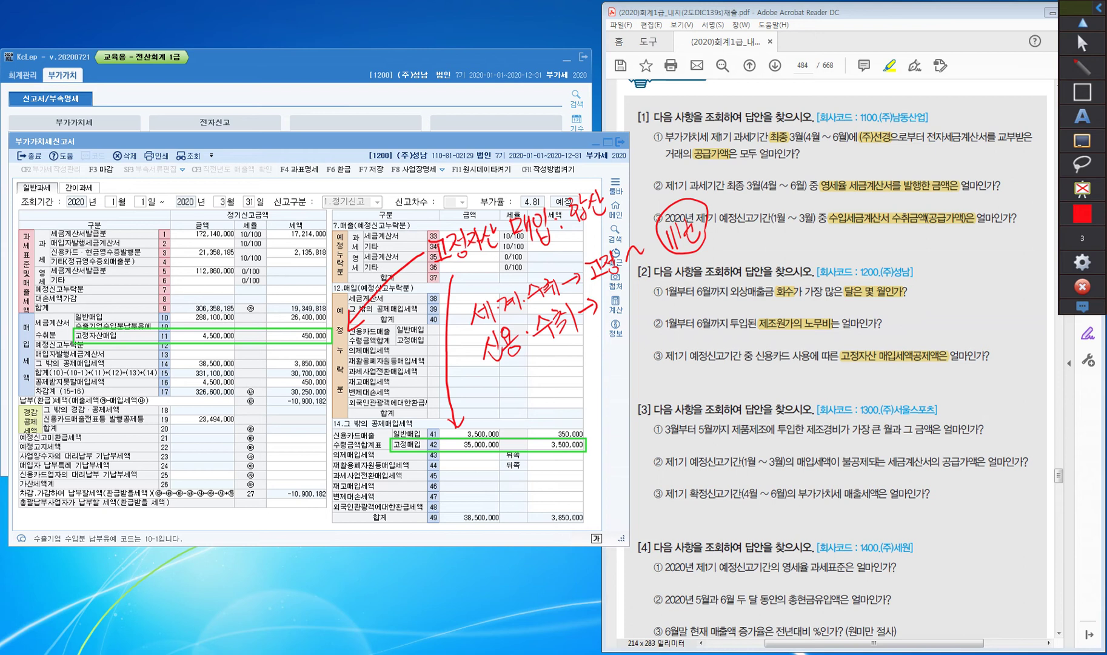
pyautogui.moveTo(611, 289)
pyautogui.mouseDown()
pyautogui.moveTo(619, 307)
pyautogui.moveTo(664, 274)
pyautogui.moveTo(701, 266)
pyautogui.mouseUp()
pyautogui.moveTo(694, 255)
pyautogui.mouseDown()
pyautogui.moveTo(691, 265)
pyautogui.moveTo(708, 267)
pyautogui.mouseUp()
pyautogui.moveTo(700, 269); pyautogui.dragTo(715, 261)
pyautogui.moveTo(716, 245)
pyautogui.mouseDown()
pyautogui.moveTo(727, 265)
pyautogui.moveTo(703, 285)
pyautogui.moveTo(667, 267)
pyautogui.mouseUp()
pyautogui.moveTo(680, 248)
pyautogui.mouseDown()
pyautogui.moveTo(735, 246)
pyautogui.moveTo(735, 266)
pyautogui.mouseUp()
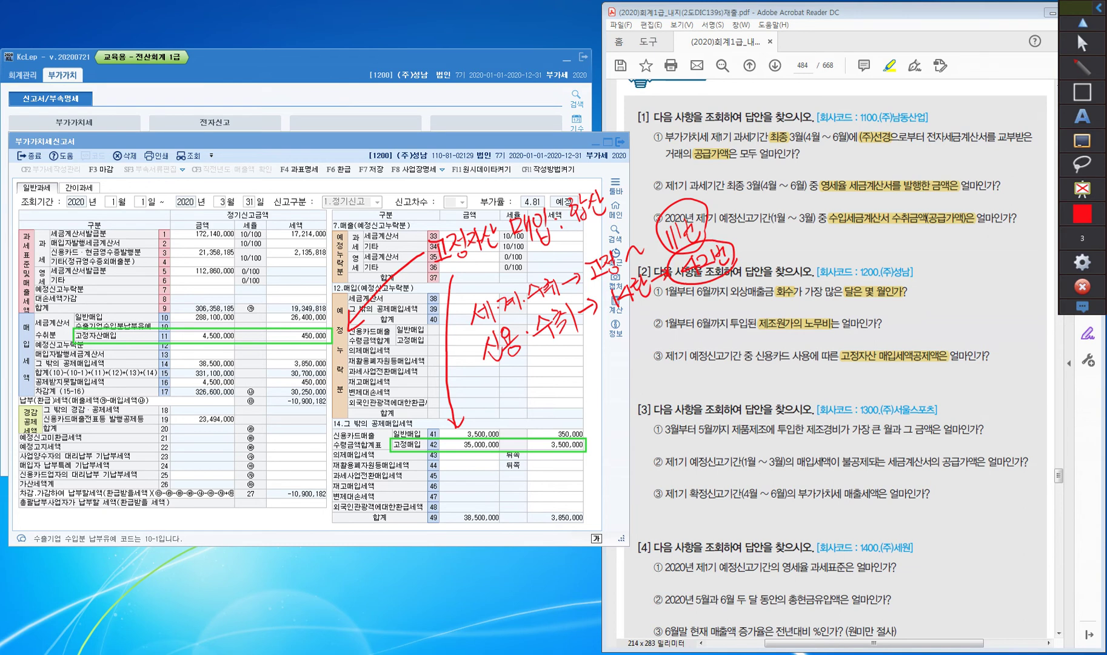
# - Underline "신용카드 사용에" in question [2] ③ with an arrow to "고정자산", star row 42 and underline its tax amount
pyautogui.moveTo(756, 364)
pyautogui.mouseDown()
pyautogui.moveTo(822, 364)
pyautogui.moveTo(841, 333)
pyautogui.moveTo(873, 353)
pyautogui.mouseUp()
pyautogui.moveTo(378, 441)
pyautogui.mouseDown()
pyautogui.moveTo(404, 422)
pyautogui.moveTo(393, 452)
pyautogui.mouseUp()
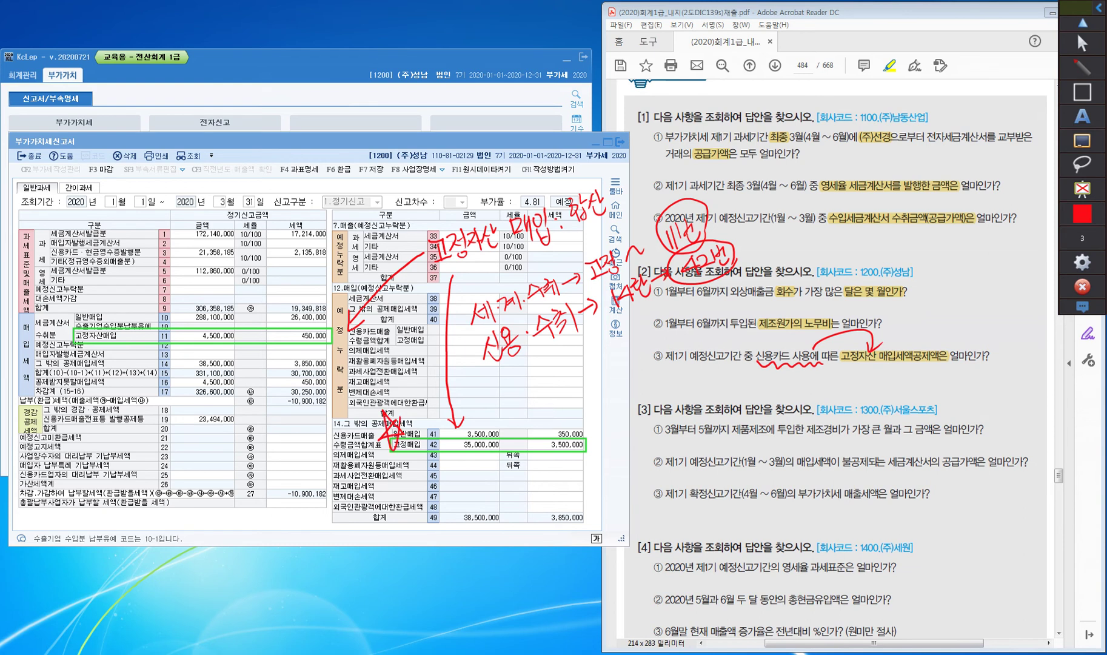
pyautogui.moveTo(534, 454); pyautogui.dragTo(594, 453)
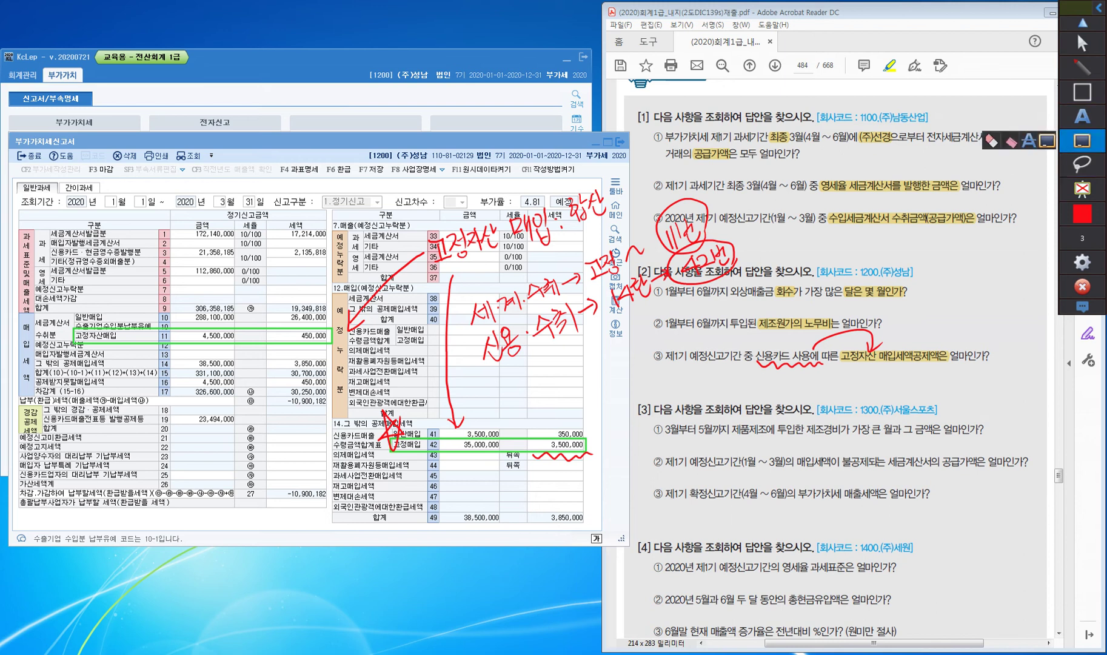
# - Clear all on-screen annotations and close the VAT return (부가가치세신고서) without saving the data
pyautogui.click(1082, 189)
pyautogui.moveTo(1082, 92)
pyautogui.click(1077, 31)
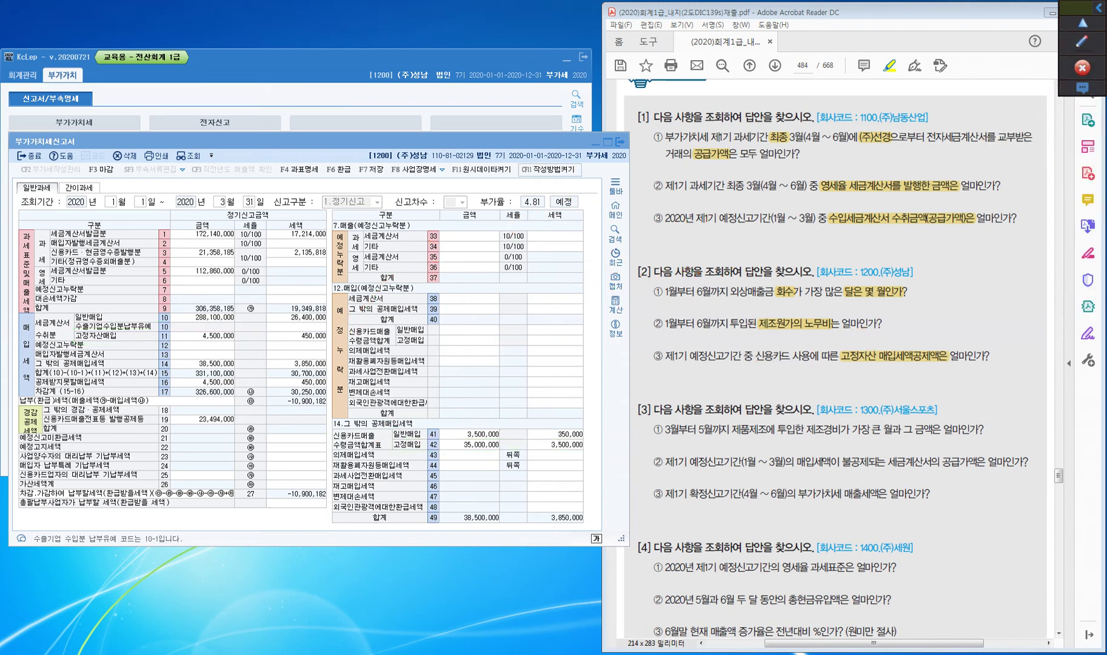
pyautogui.press('Escape')
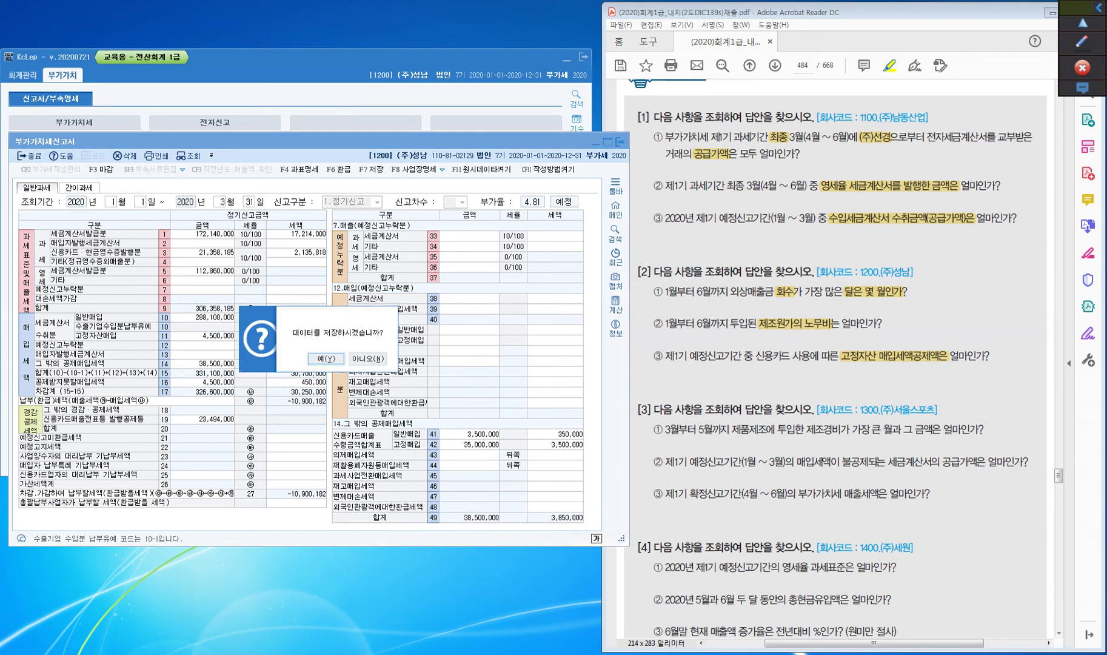
pyautogui.press('Right')
pyautogui.press('Return')
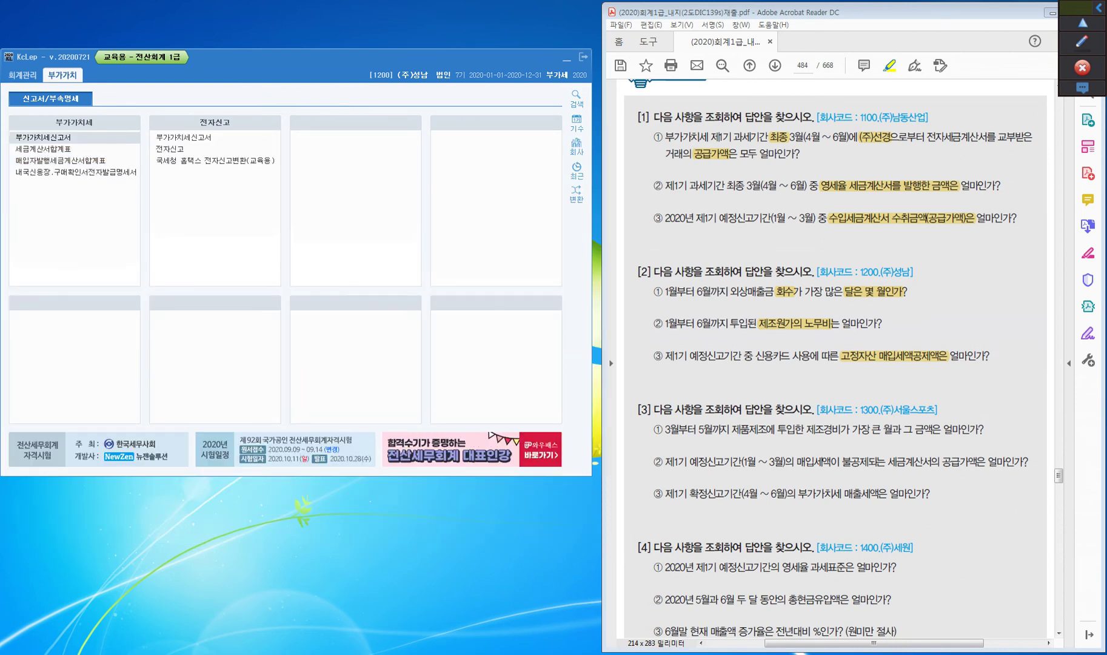
# - Switch the company to 1300 (주)서울스포츠 for question [3] and show the 회계관리 menus
pyautogui.scroll(-5, 835, 357)
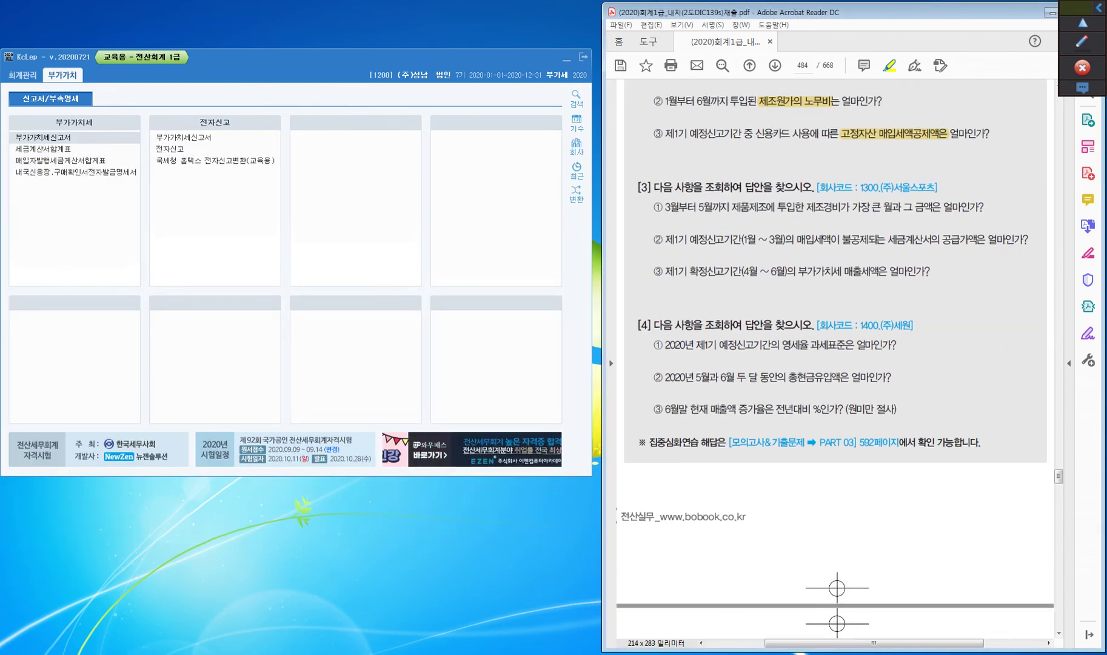
pyautogui.click(576, 147)
pyautogui.write('1300')
pyautogui.press('Return')
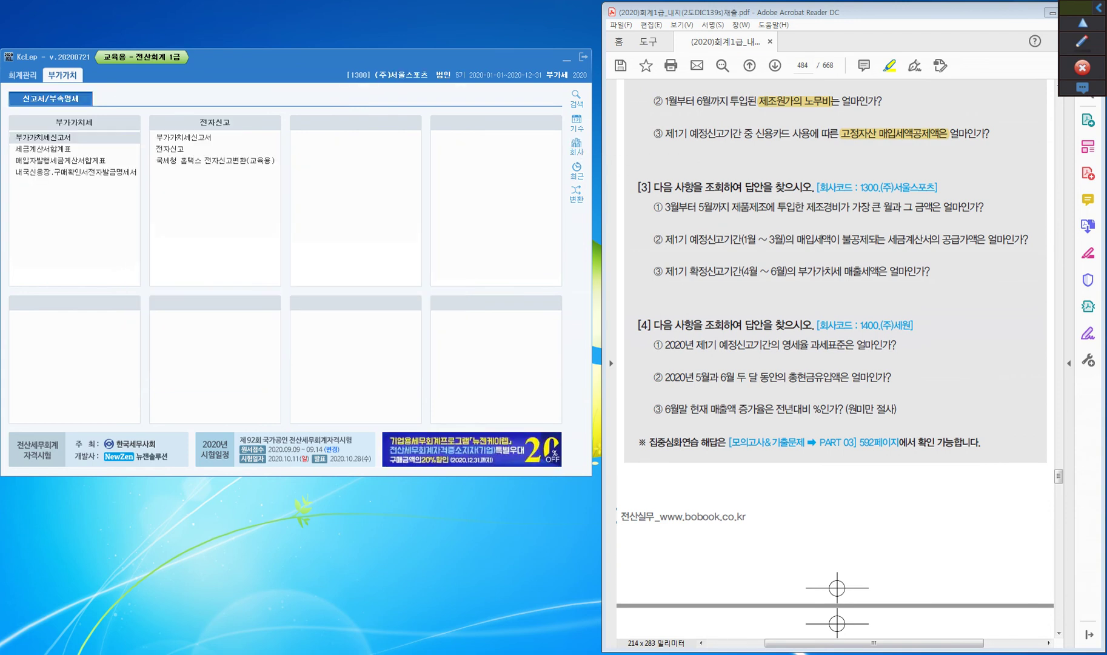
pyautogui.click(23, 75)
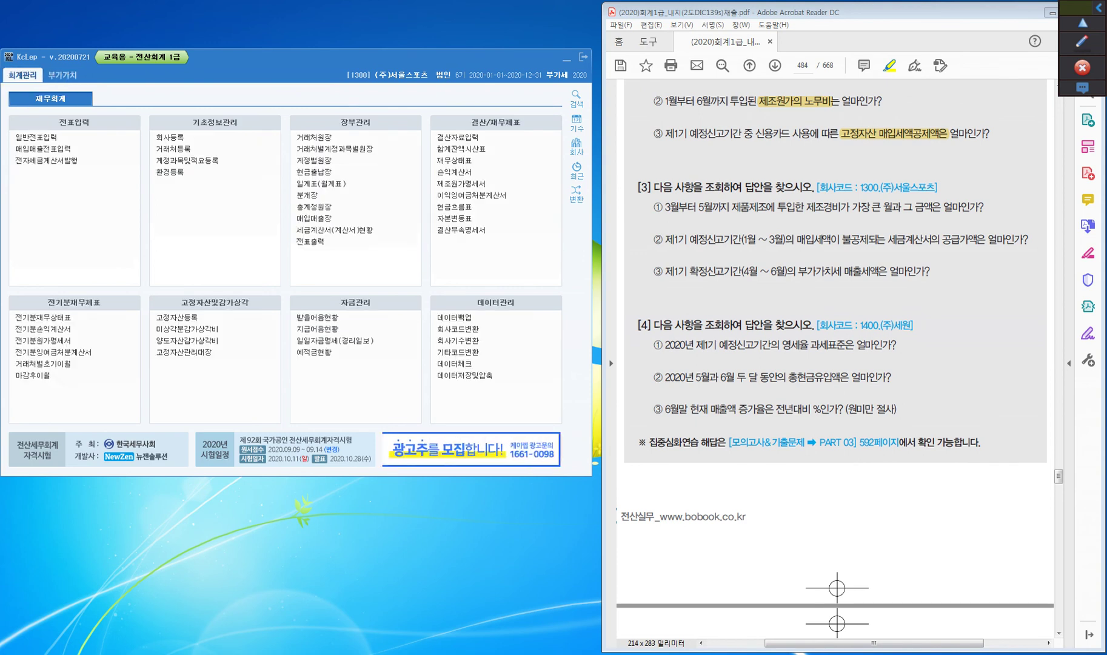
# - Highlight "제조경비가 가장 큰 월과 그 금액" in question [3] ① and box "제조경비" in green
pyautogui.moveTo(806, 207); pyautogui.dragTo(941, 207)
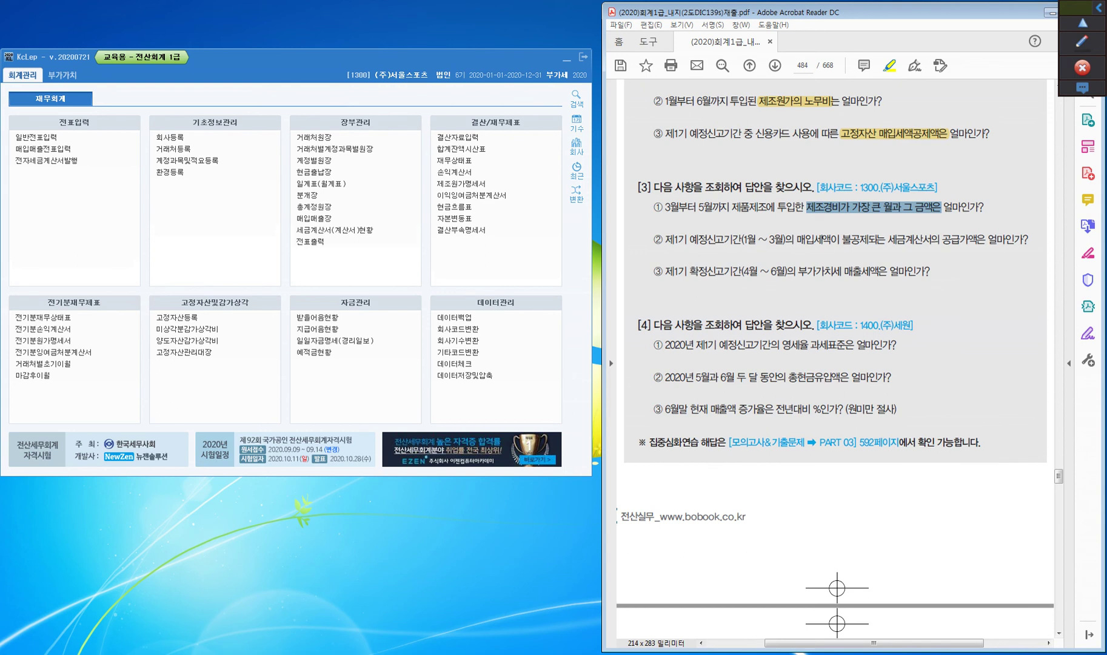
pyautogui.moveTo(941, 207); pyautogui.dragTo(932, 207)
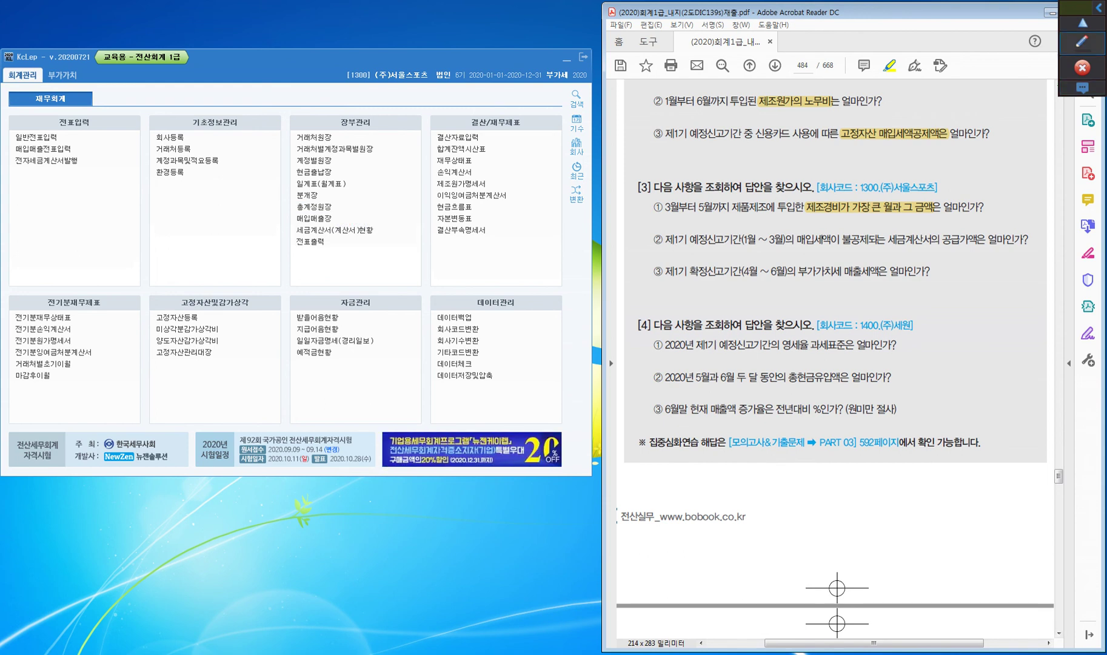
pyautogui.click(1076, 31)
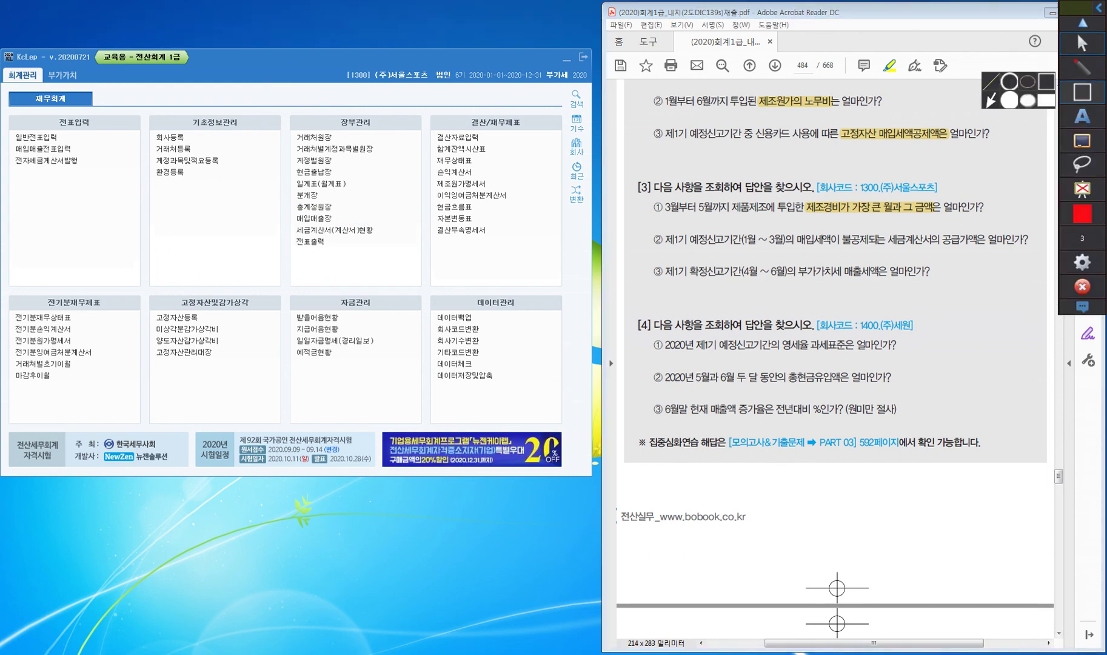
pyautogui.moveTo(801, 195)
pyautogui.mouseDown()
pyautogui.moveTo(816, 217)
pyautogui.moveTo(845, 217)
pyautogui.mouseUp()
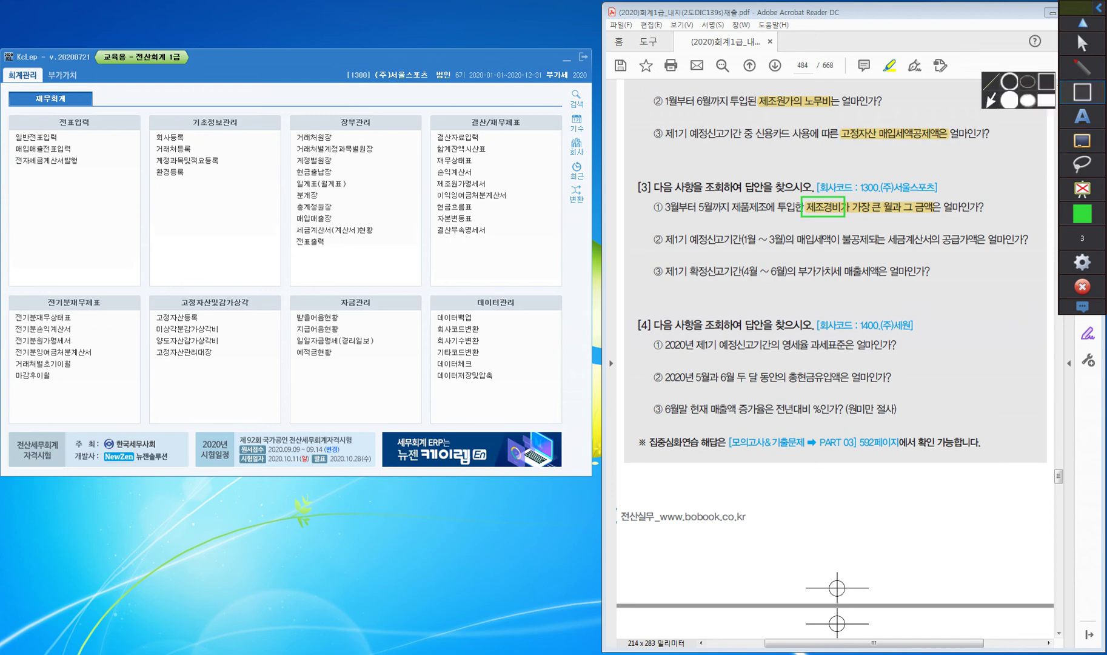
pyautogui.click(1078, 27)
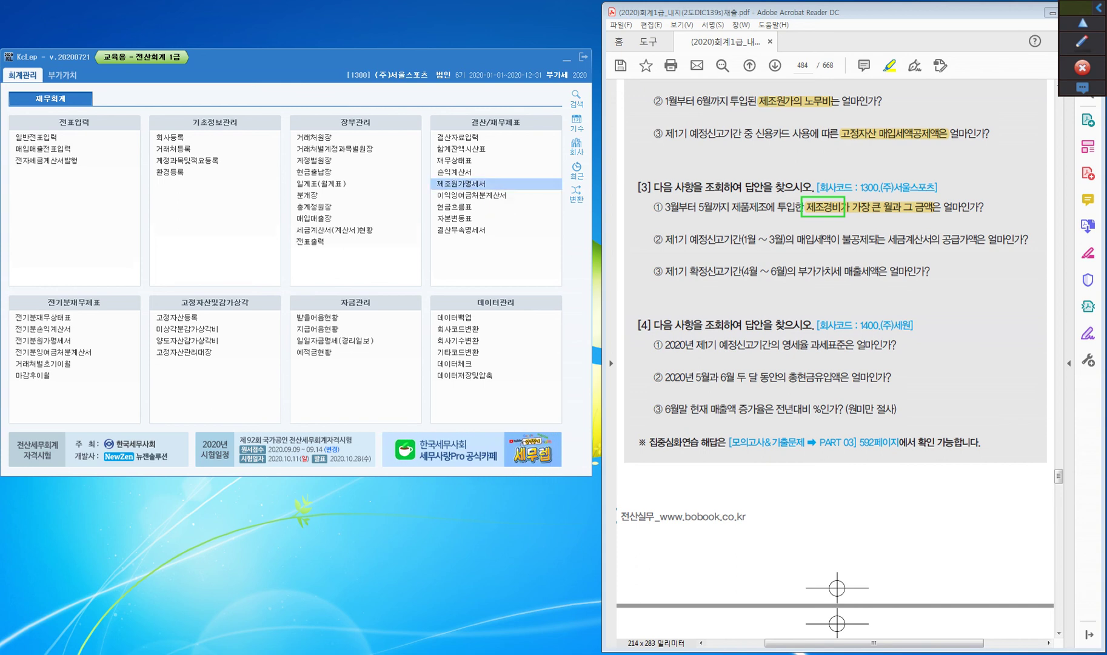
# - View the manufacturing cost statement (제조원가명세서) through May and through March 2020, and close it
pyautogui.click(461, 184)
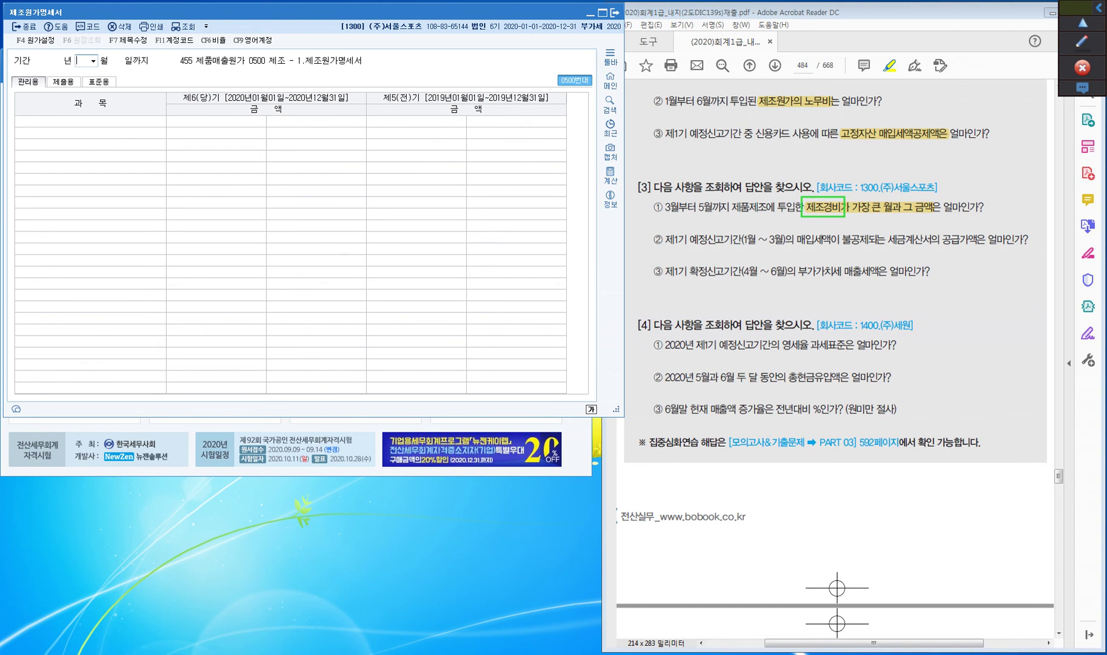
pyautogui.write('05')
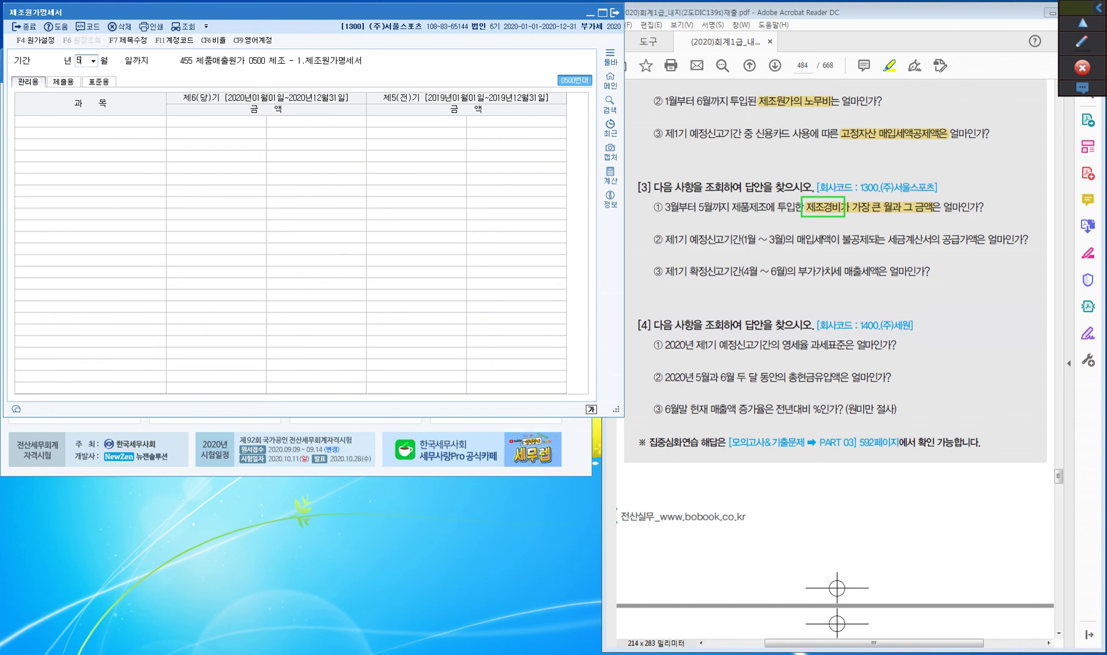
pyautogui.press('Return')
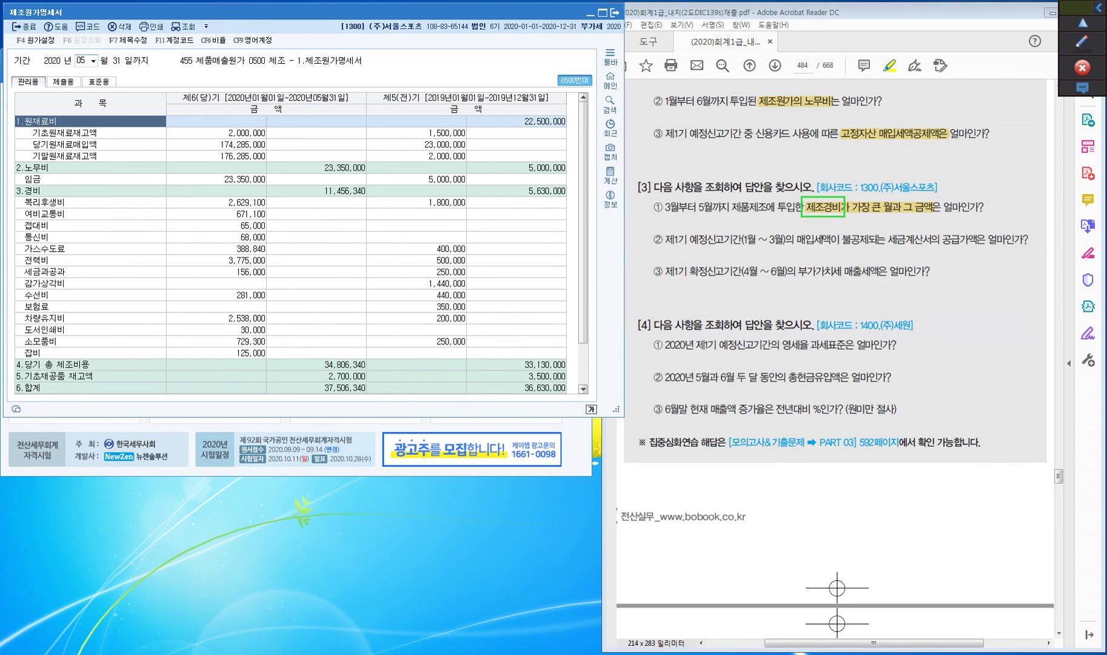
pyautogui.press('Escape')
pyautogui.write('03')
pyautogui.press('Return')
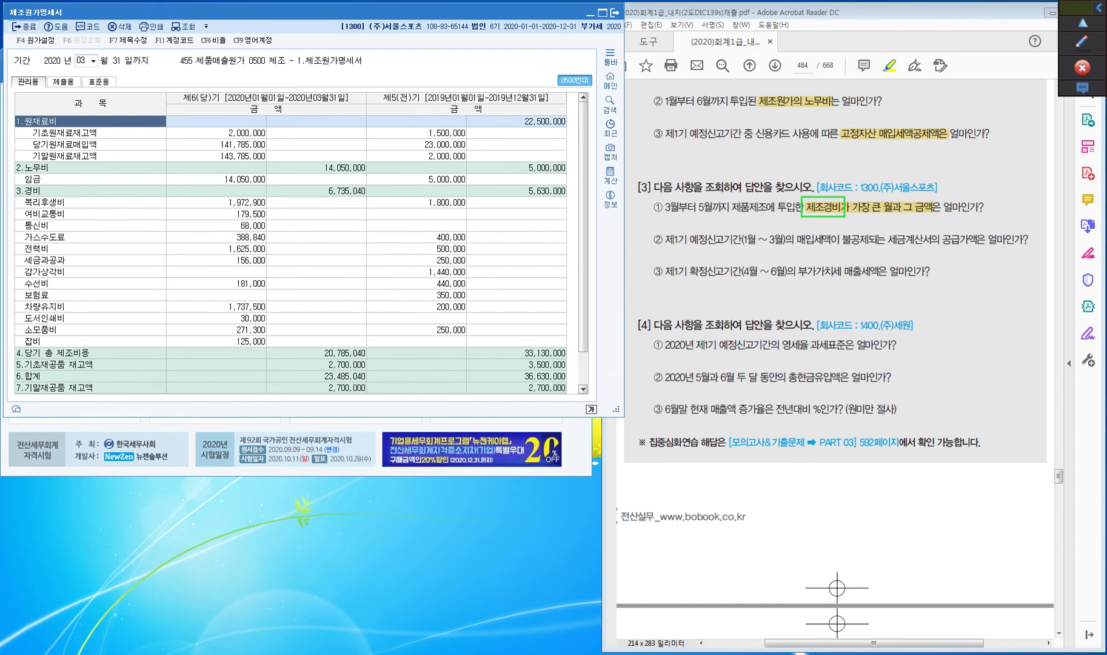
pyautogui.click(25, 26)
pyautogui.click(25, 26)
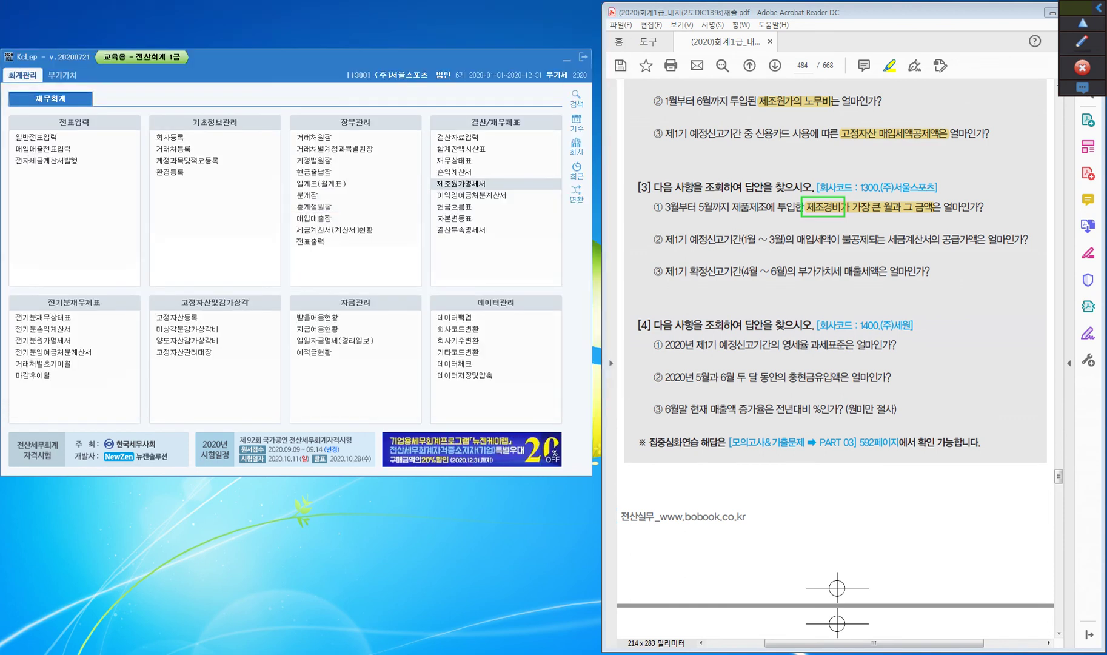
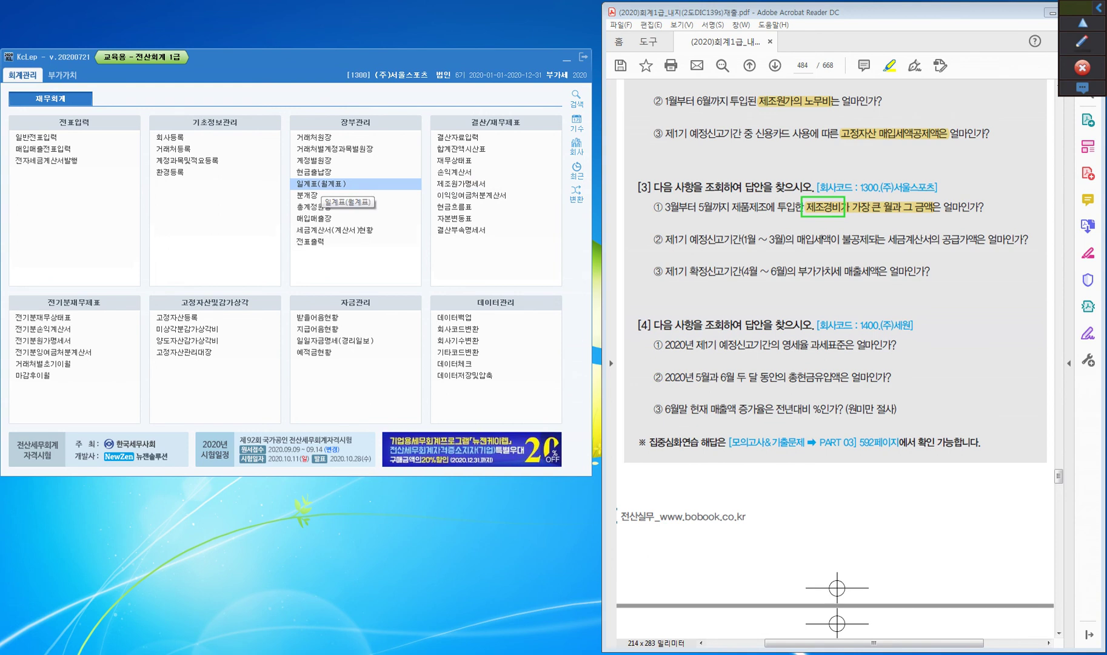
# - Open 일계표(월계표) and query its 월계표 for March through March 2020
pyautogui.click(322, 183)
pyautogui.write('3')
pyautogui.press('Return')
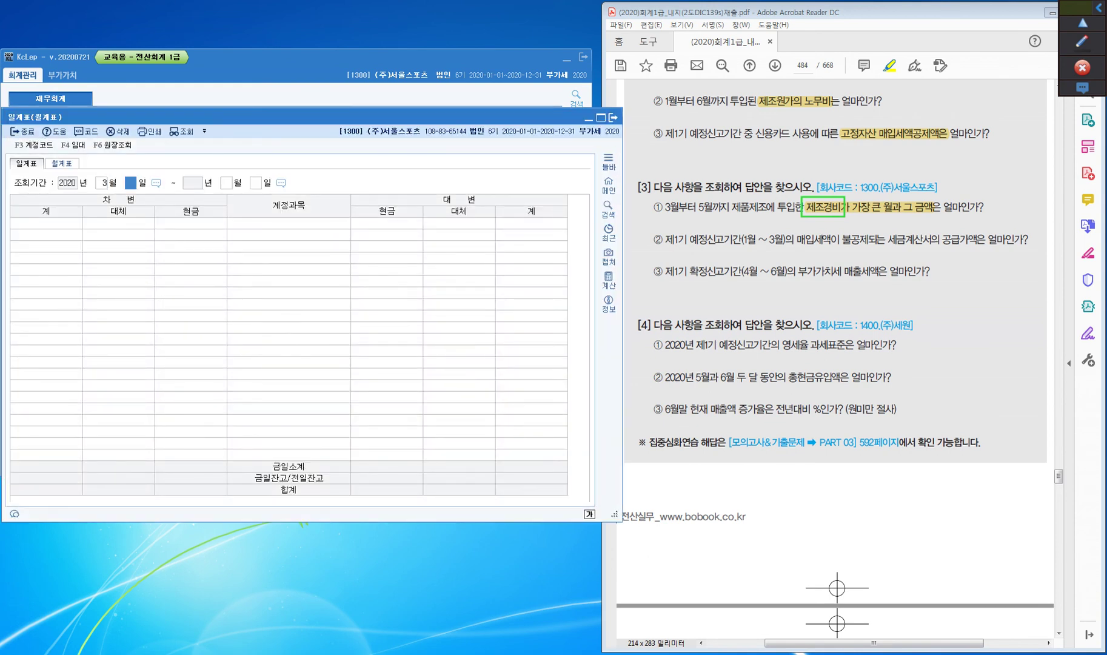
pyautogui.click(62, 164)
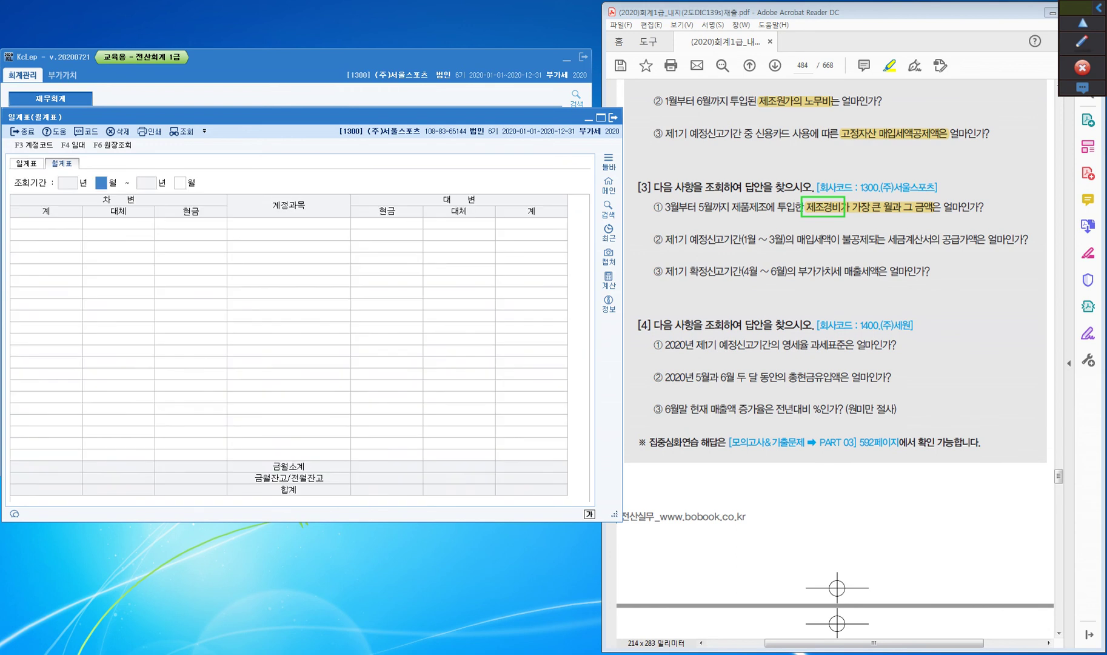
pyautogui.write('3')
pyautogui.press('Return')
pyautogui.write('3')
pyautogui.press('Return')
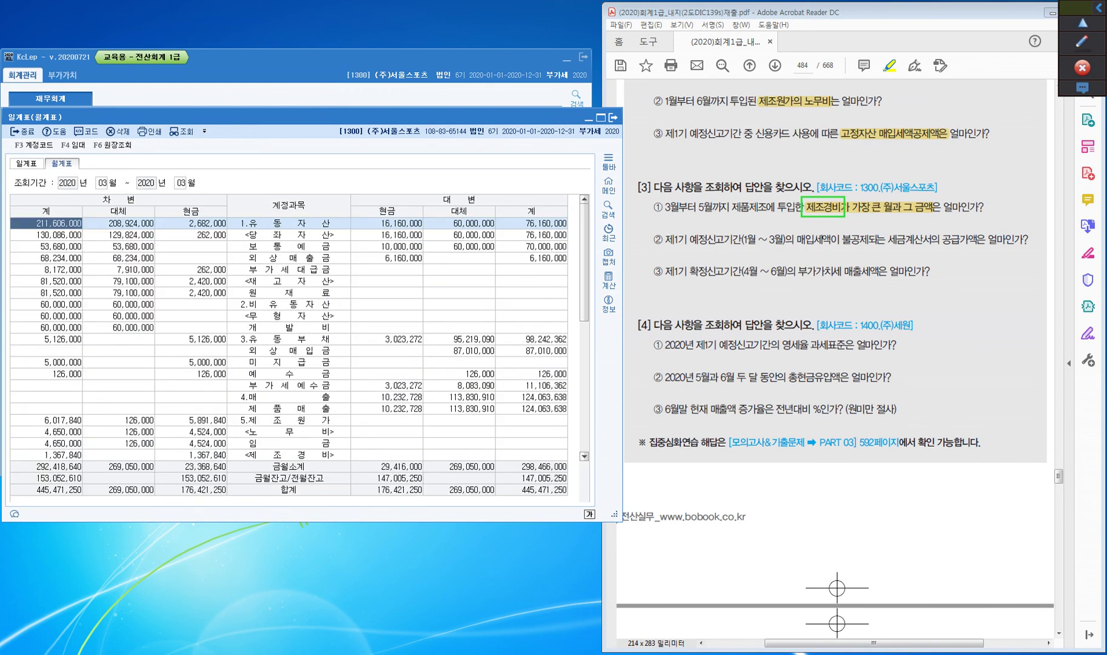
# - Extend the 월계표 query period's end month to 05 and select the <제조경비> row
pyautogui.press('Escape')
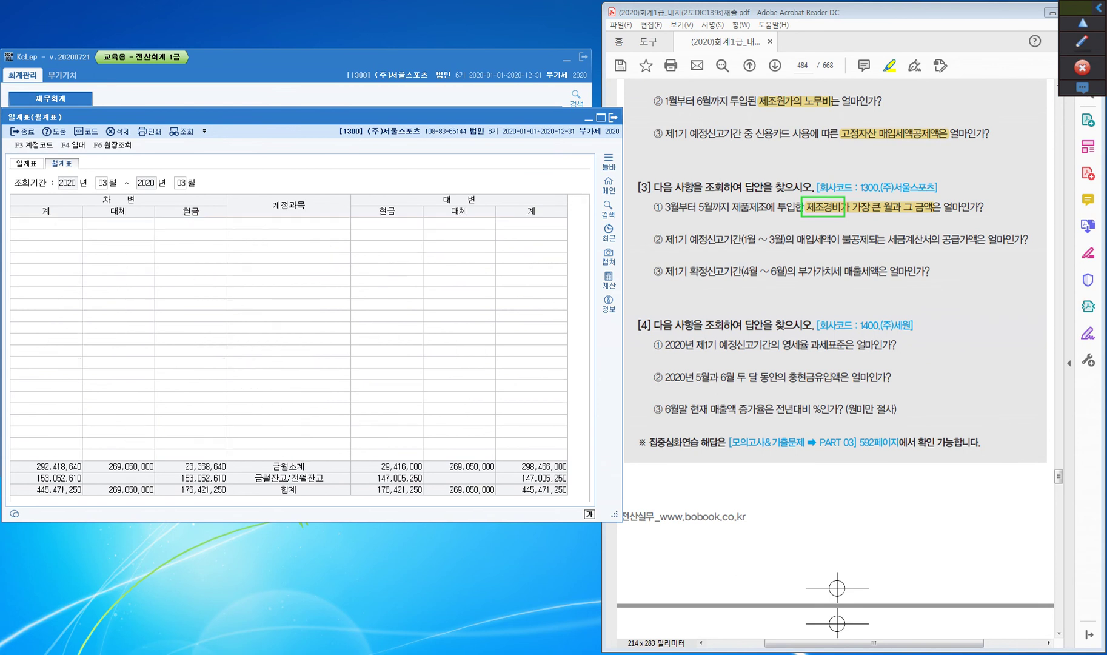
pyautogui.write('5')
pyautogui.press('Return')
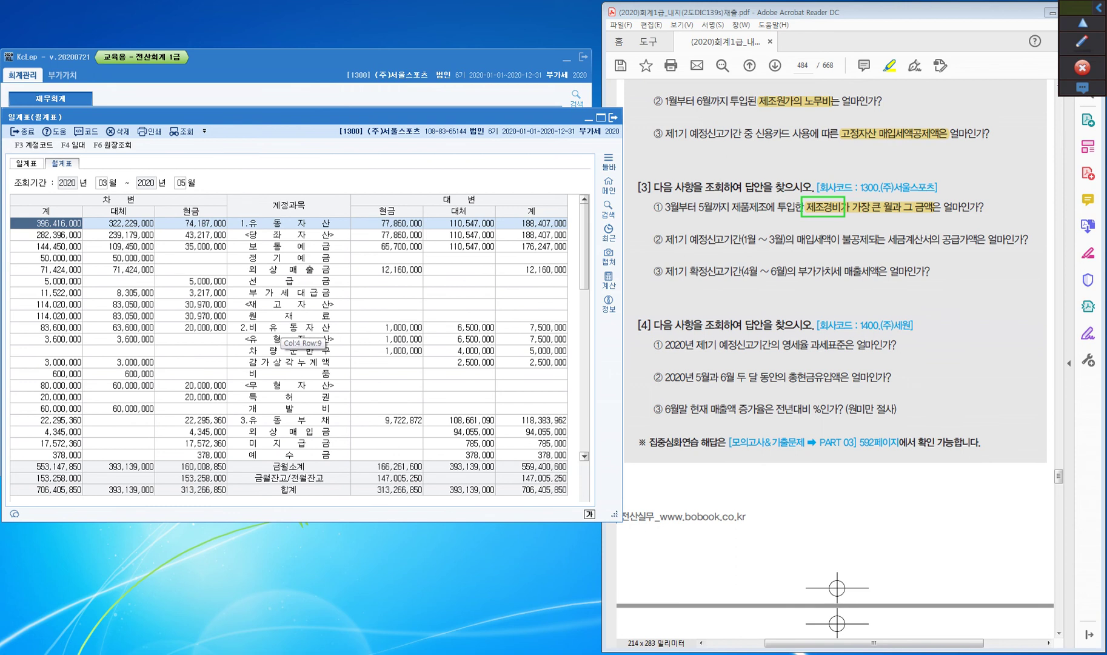
pyautogui.click(284, 331)
pyautogui.scroll(-7, 289, 340)
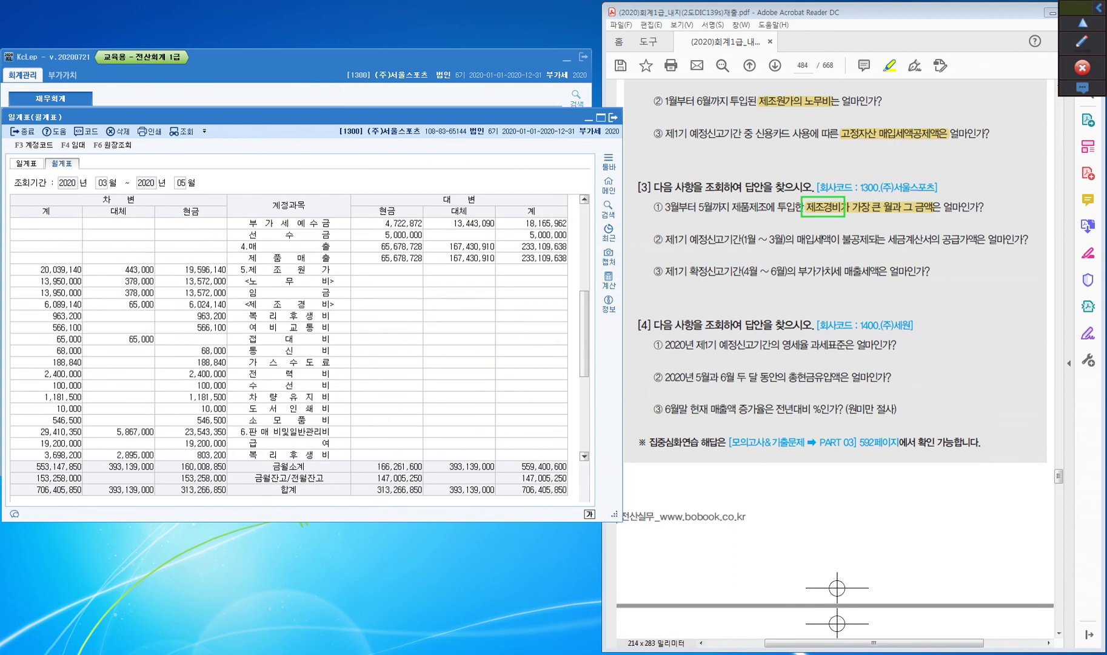
pyautogui.click(312, 303)
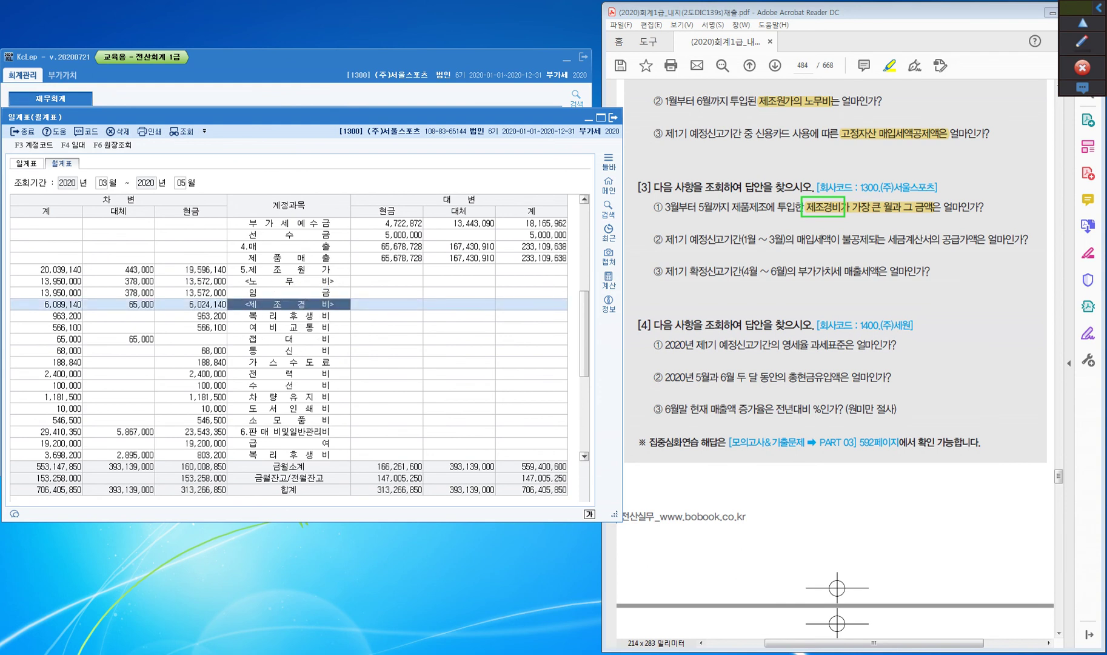
# - View the ledger (원장조회) for the selected <제조경비> row, examine its account code range, and close it
pyautogui.press('F6')
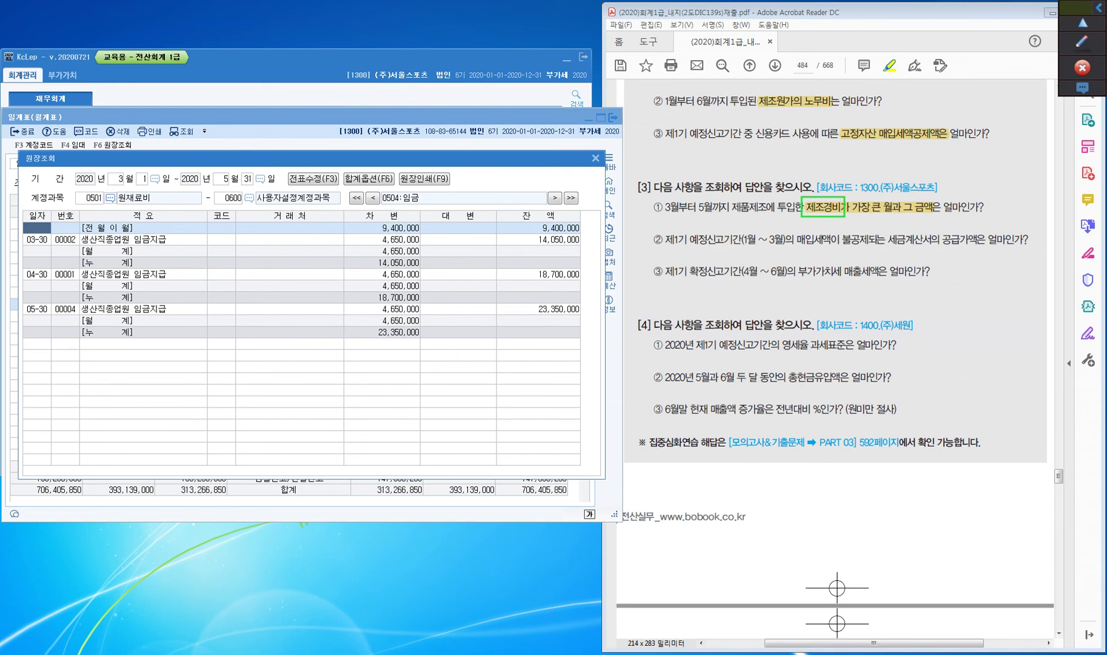
pyautogui.click(104, 198)
pyautogui.press('ctrl')
pyautogui.press('ctrl')
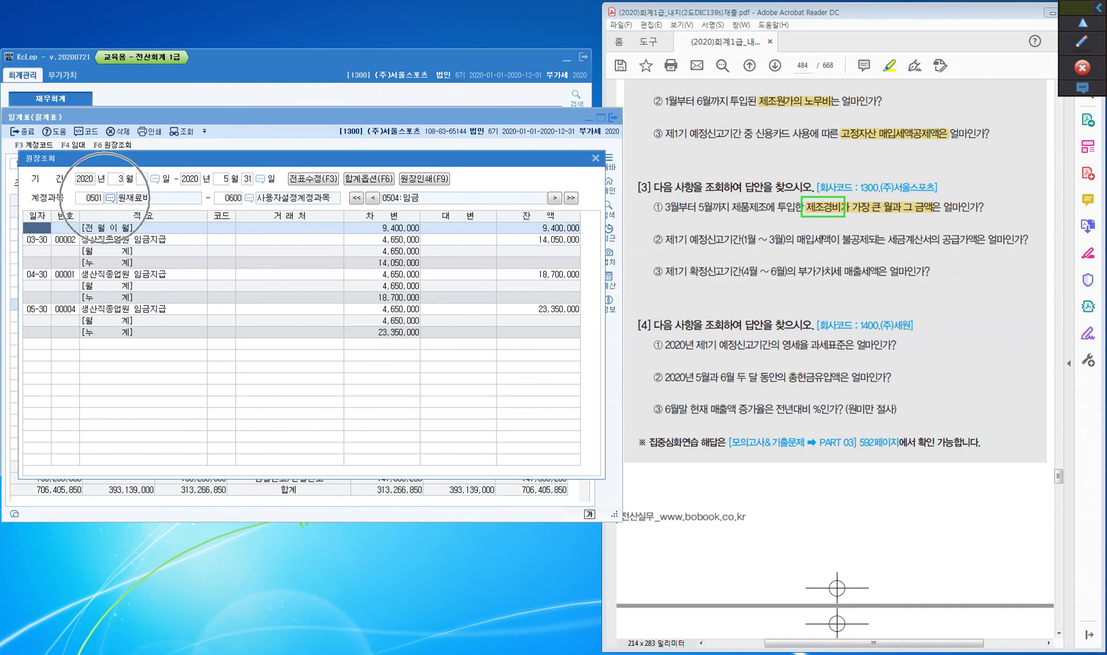
pyautogui.press('ctrl')
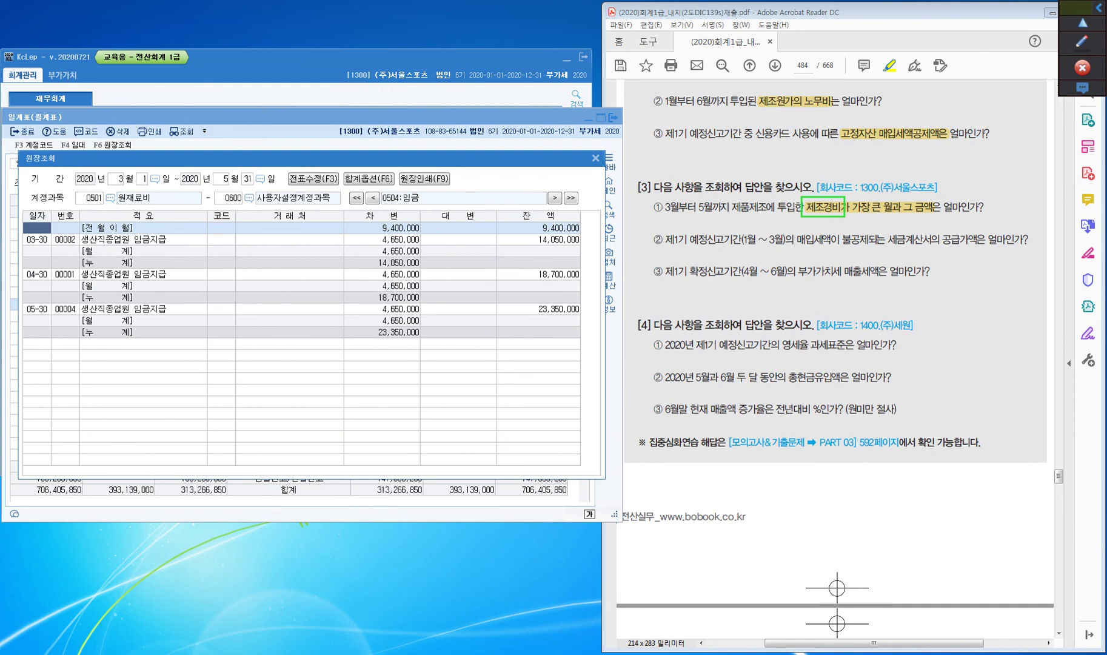
pyautogui.press('ctrl')
pyautogui.press('ctrl')
pyautogui.press('ctrl')
pyautogui.press('ctrl')
pyautogui.press('ctrl')
pyautogui.click(596, 158)
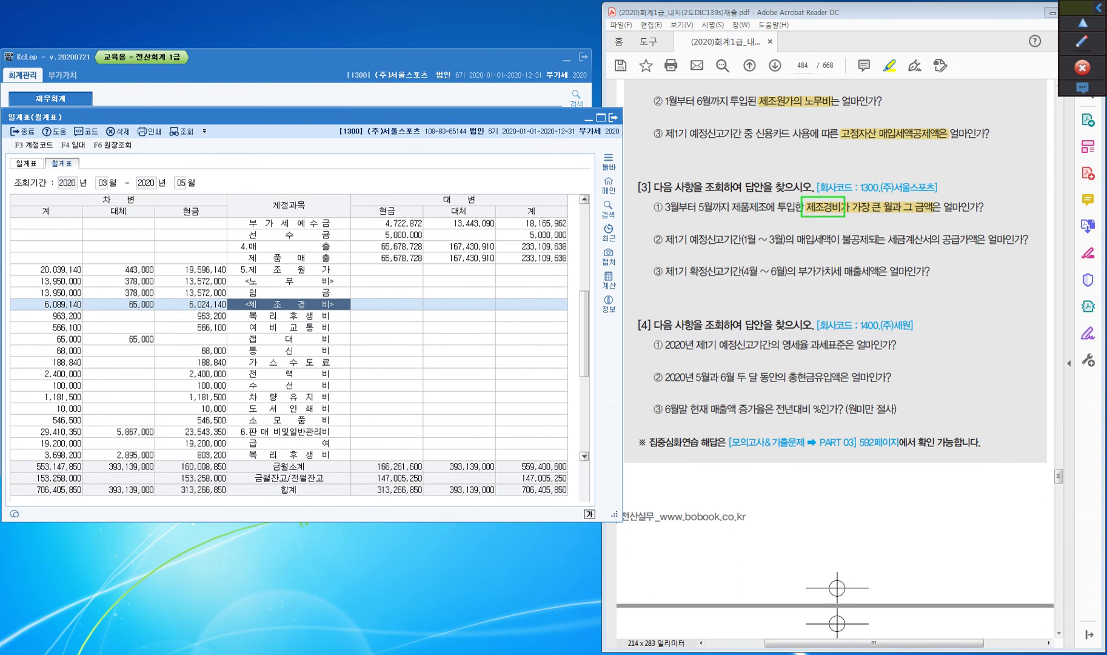
# - Query the 월계표 for March only and select the <제조경비> row
pyautogui.click(180, 182)
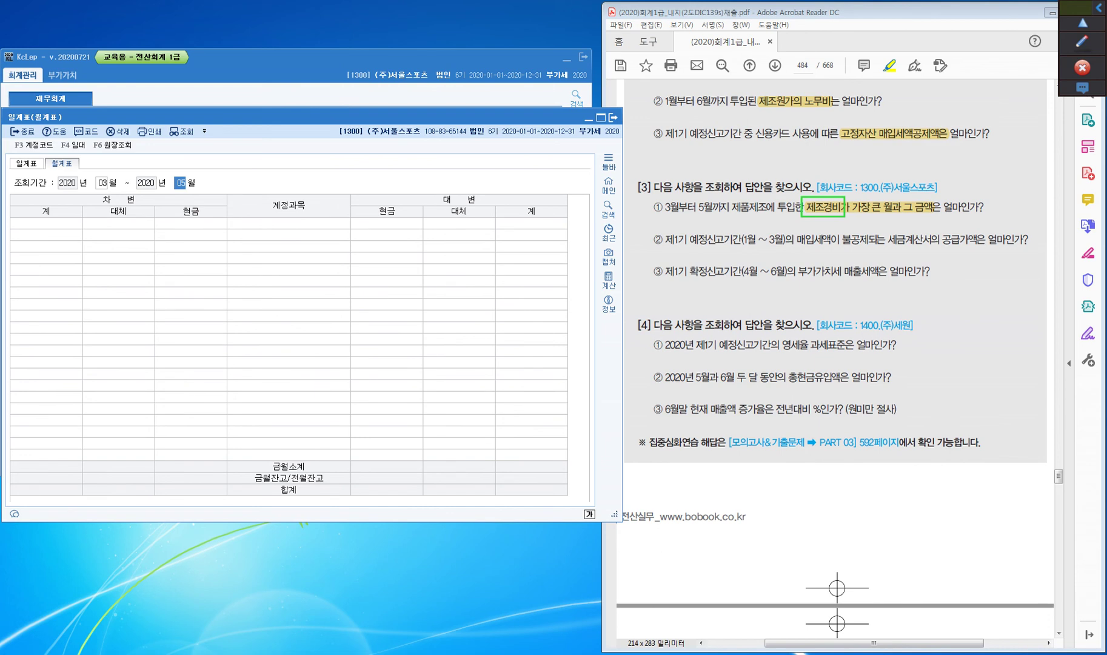
pyautogui.write('3')
pyautogui.press('Return')
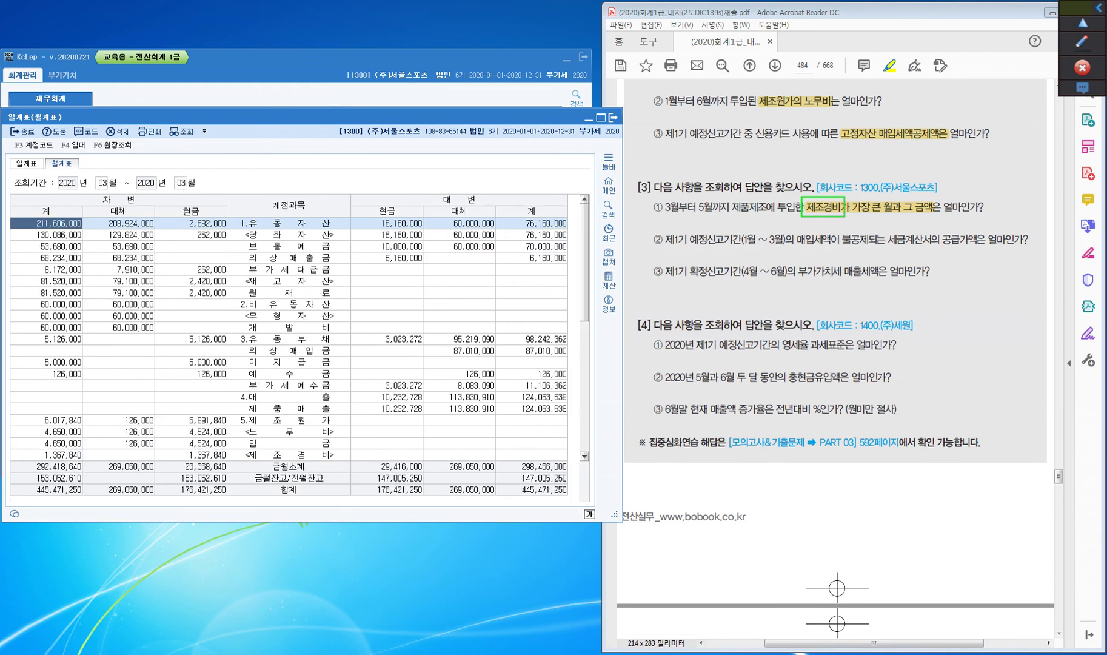
pyautogui.scroll(-5, 267, 363)
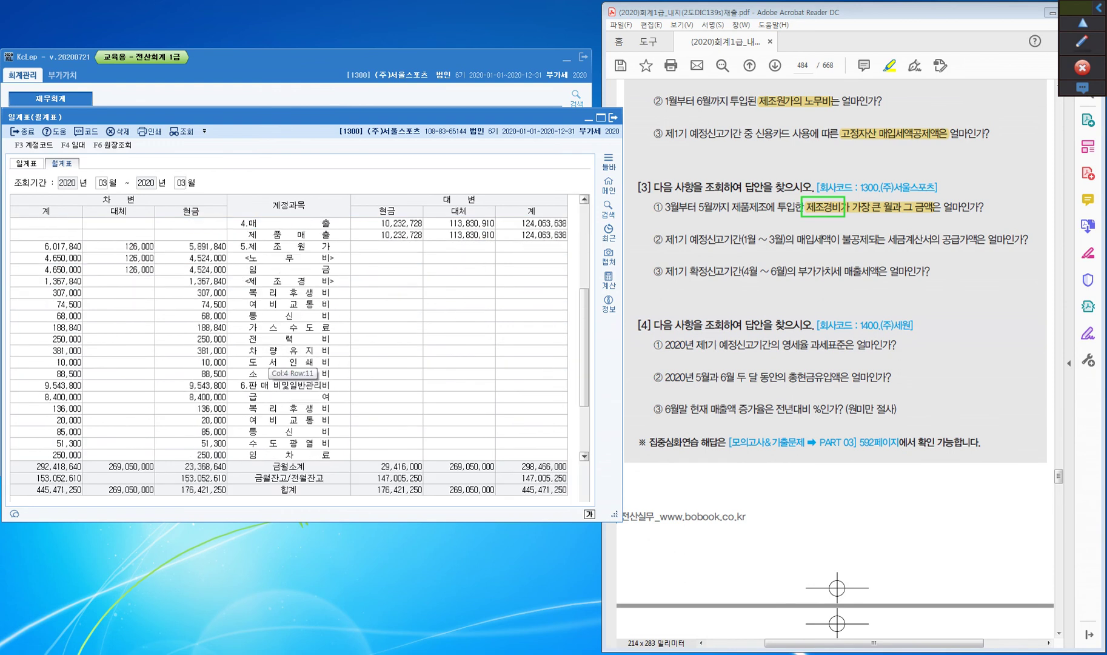
pyautogui.click(267, 282)
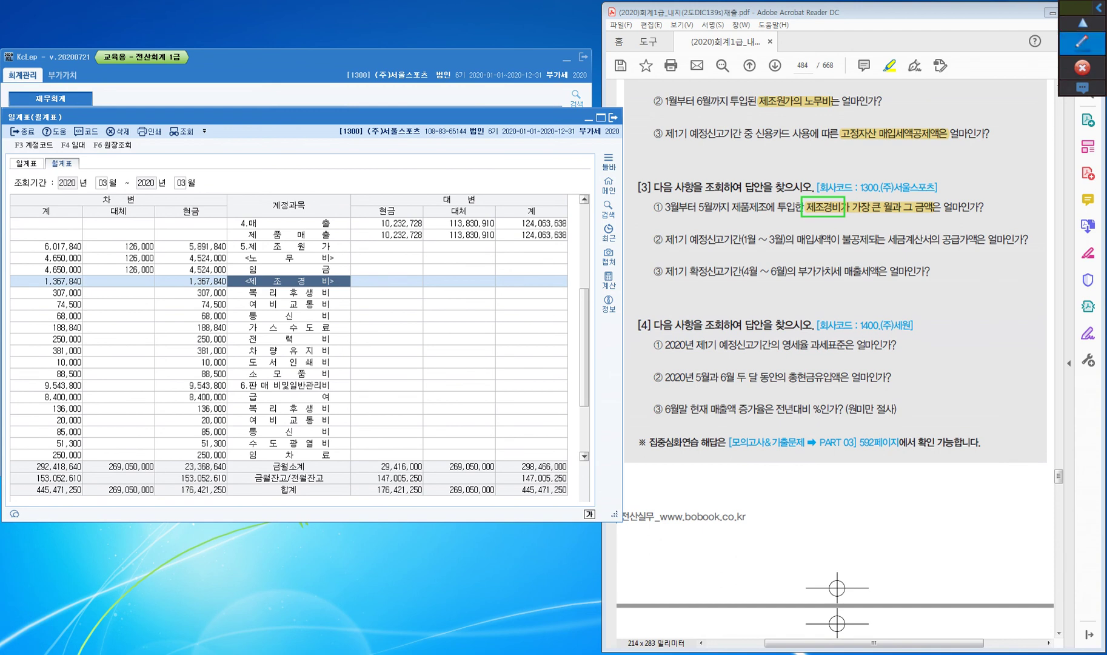
# - Handwrite "3月: 1,367,840" in red over the empty credit area of the 월계표
pyautogui.click(1078, 35)
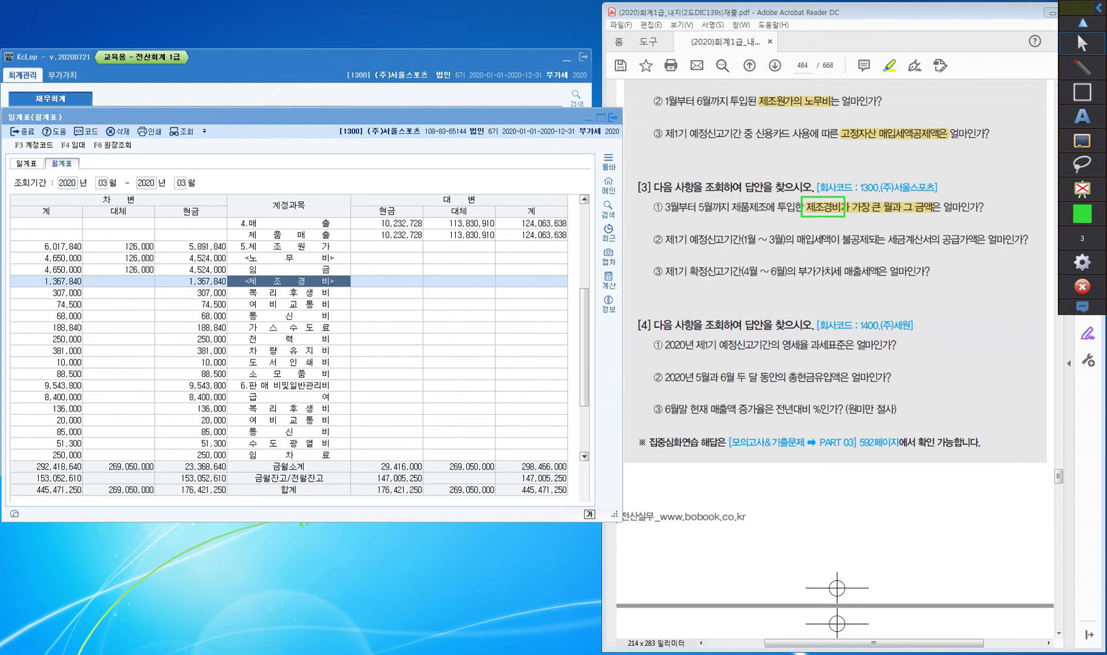
pyautogui.moveTo(401, 254)
pyautogui.mouseDown()
pyautogui.moveTo(401, 267)
pyautogui.moveTo(419, 268)
pyautogui.mouseUp()
pyautogui.moveTo(445, 259)
pyautogui.mouseDown()
pyautogui.moveTo(444, 272)
pyautogui.moveTo(464, 262)
pyautogui.moveTo(458, 271)
pyautogui.mouseUp()
pyautogui.click(451, 270)
pyautogui.moveTo(477, 253)
pyautogui.mouseDown()
pyautogui.moveTo(471, 267)
pyautogui.moveTo(509, 252)
pyautogui.moveTo(529, 264)
pyautogui.moveTo(521, 271)
pyautogui.mouseUp()
pyautogui.click(489, 270)
pyautogui.moveTo(532, 258); pyautogui.dragTo(531, 259)
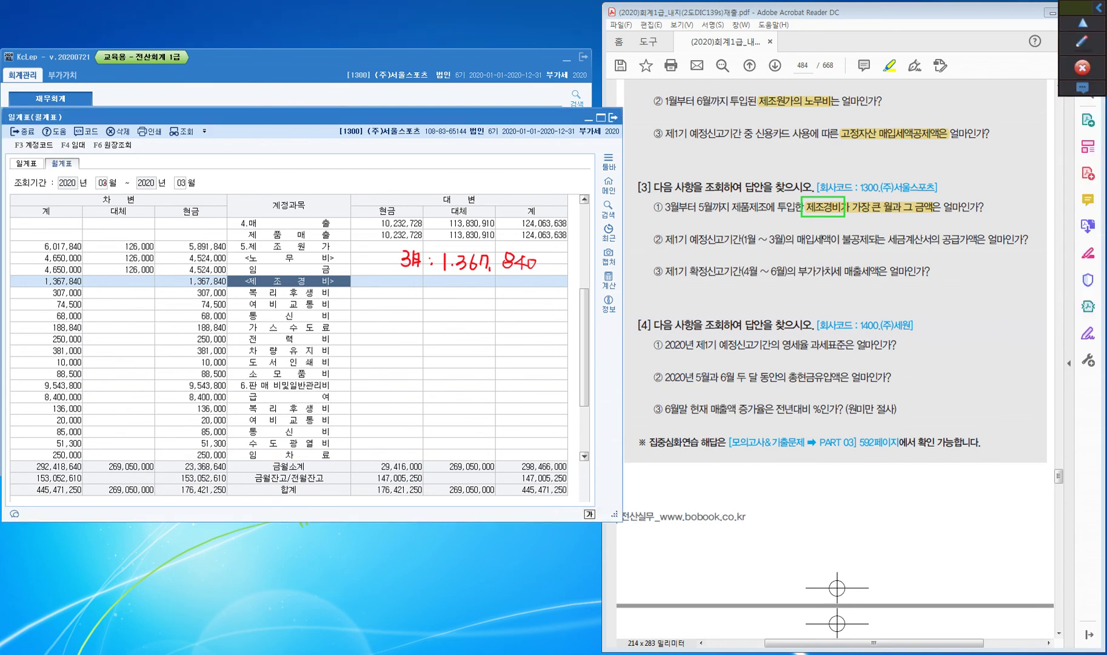
# - Query the 월계표 for April only (04 to 04) and select the <제조경비> total amount
pyautogui.click(102, 183)
pyautogui.write('04')
pyautogui.press('Return')
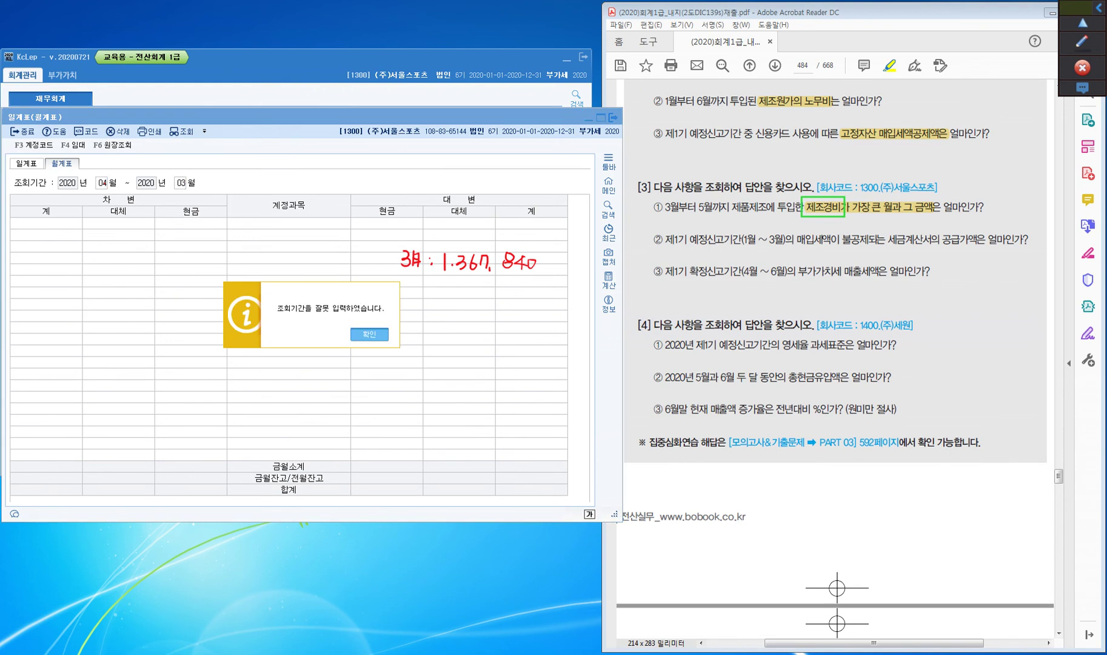
pyautogui.press('Return')
pyautogui.write('04')
pyautogui.press('Return')
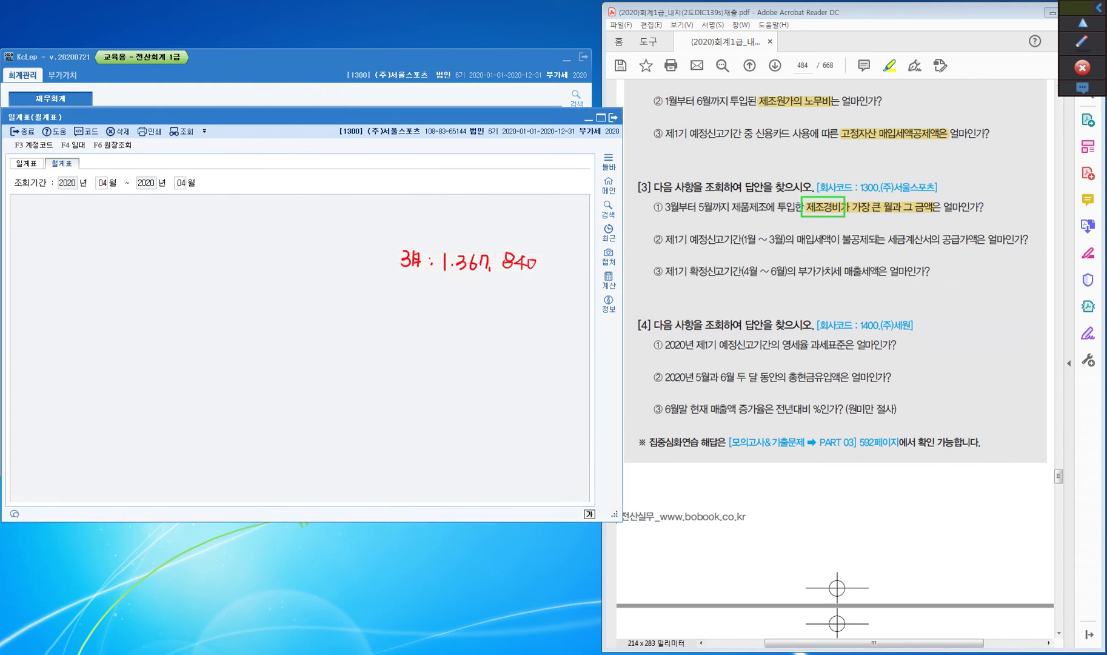
pyautogui.click(303, 363)
pyautogui.scroll(-5, 303, 362)
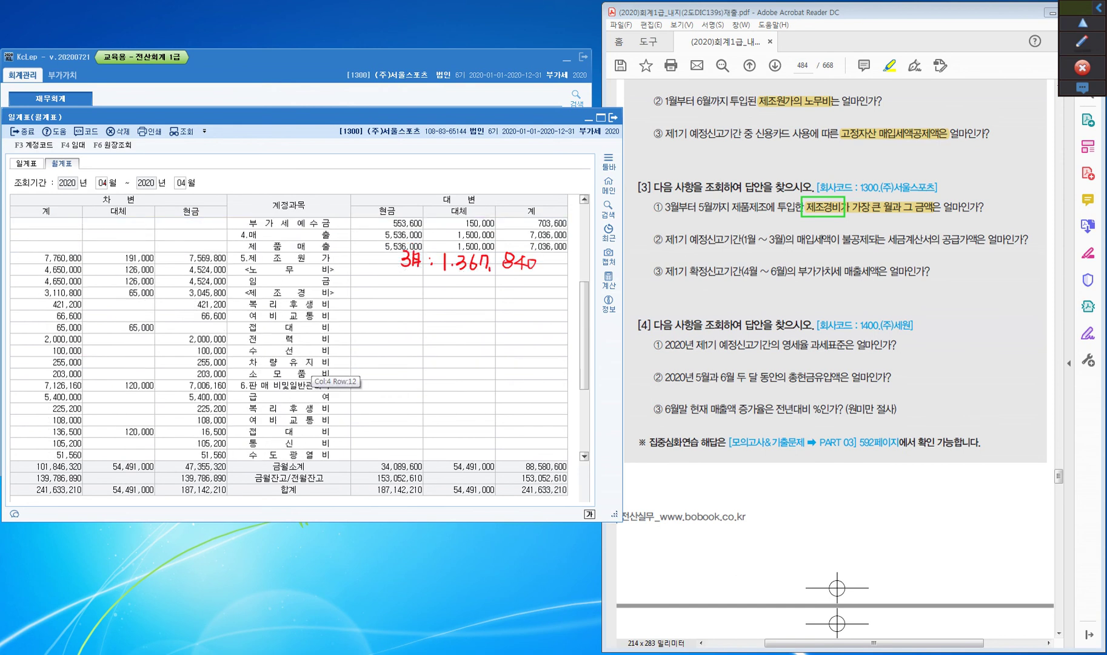
pyautogui.click(289, 292)
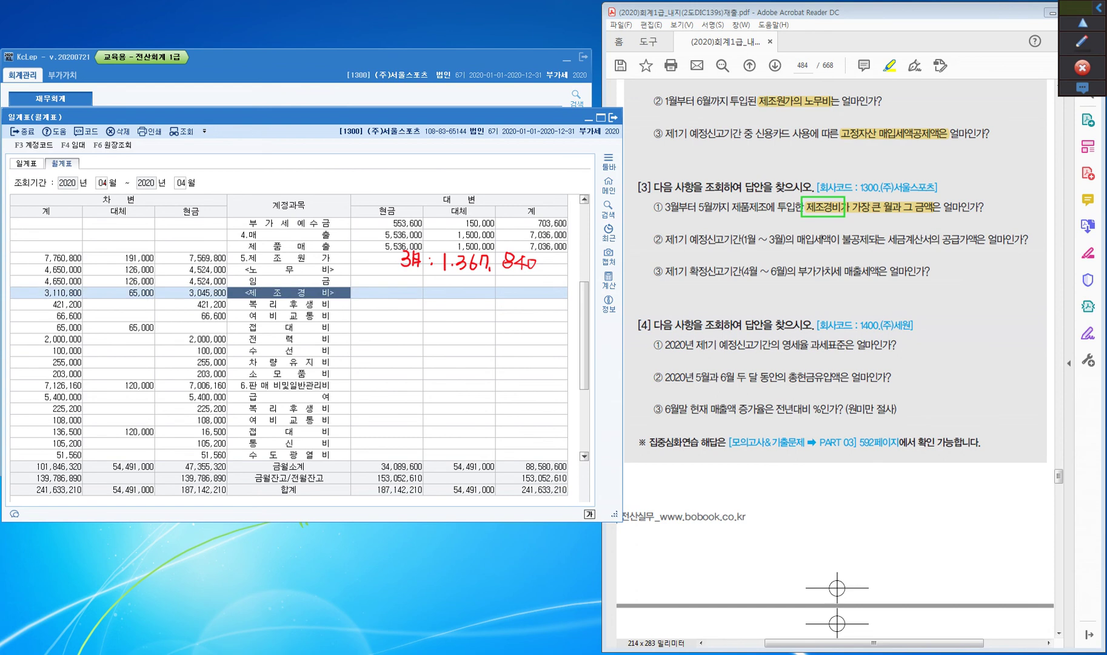
pyautogui.click(66, 292)
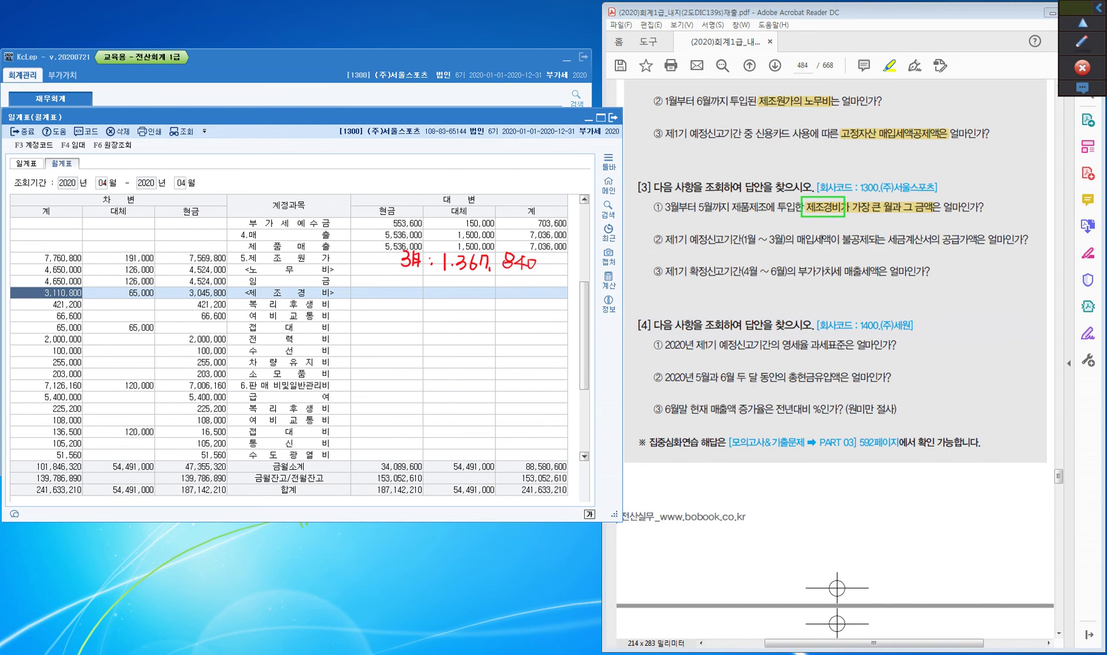
# - Handwrite "4月: 3,110,800" in red below the March note and tick the <제조경비> total
pyautogui.click(386, 269)
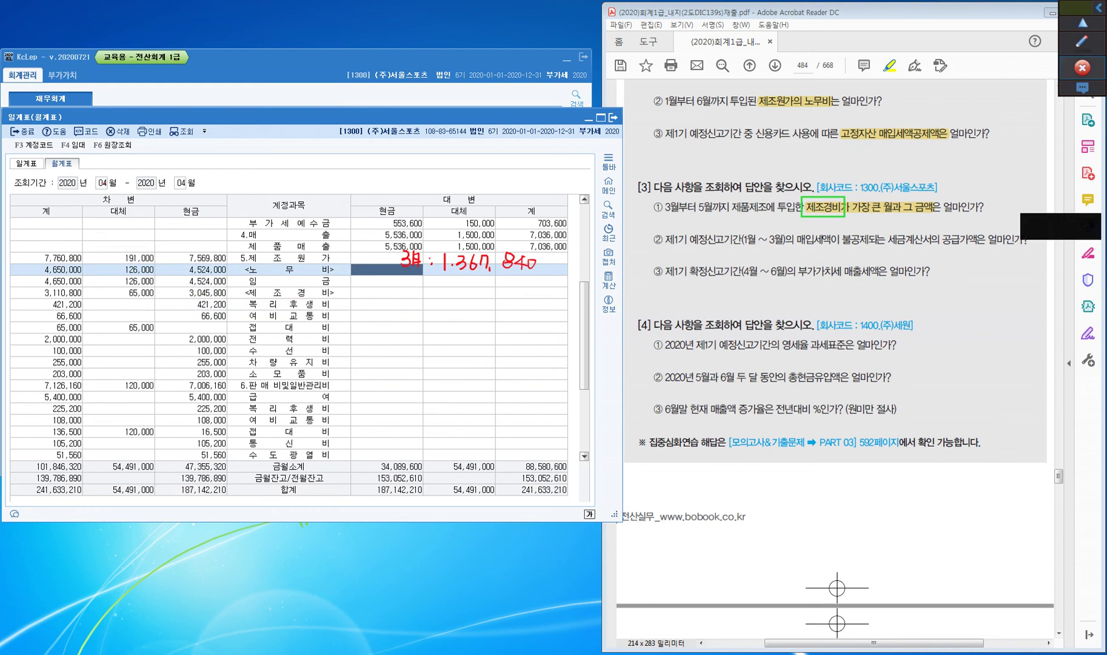
pyautogui.click(1077, 31)
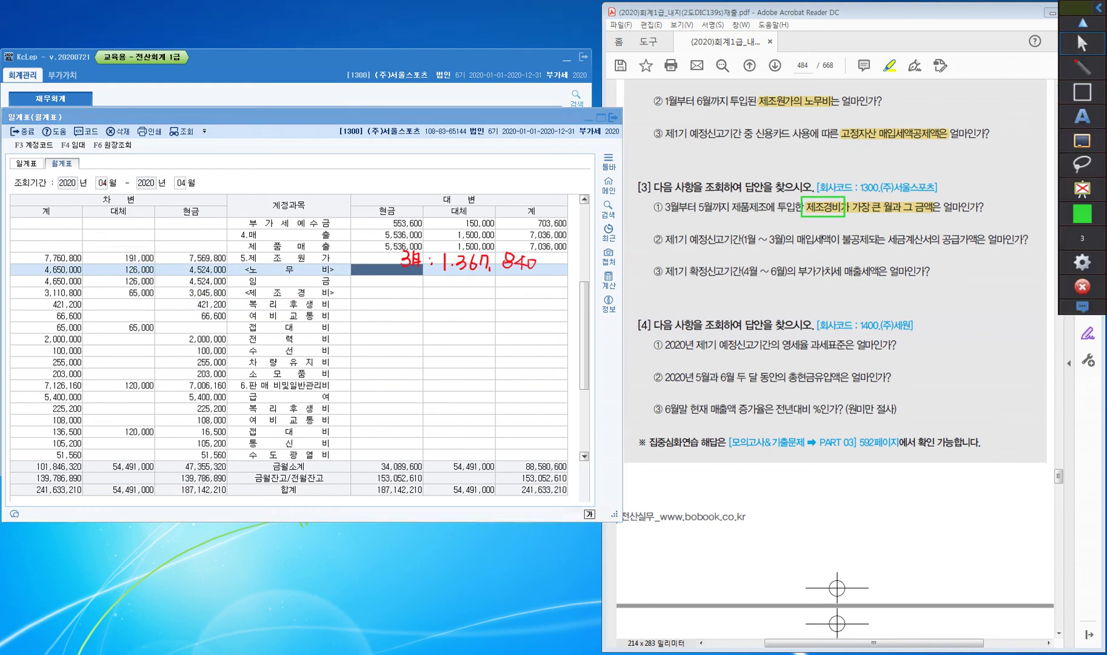
pyautogui.moveTo(405, 278); pyautogui.dragTo(422, 297)
pyautogui.moveTo(33, 295); pyautogui.dragTo(41, 290)
pyautogui.moveTo(453, 285)
pyautogui.mouseDown()
pyautogui.moveTo(455, 303)
pyautogui.moveTo(478, 297)
pyautogui.mouseUp()
pyautogui.click(467, 297)
pyautogui.moveTo(488, 283); pyautogui.dragTo(532, 291)
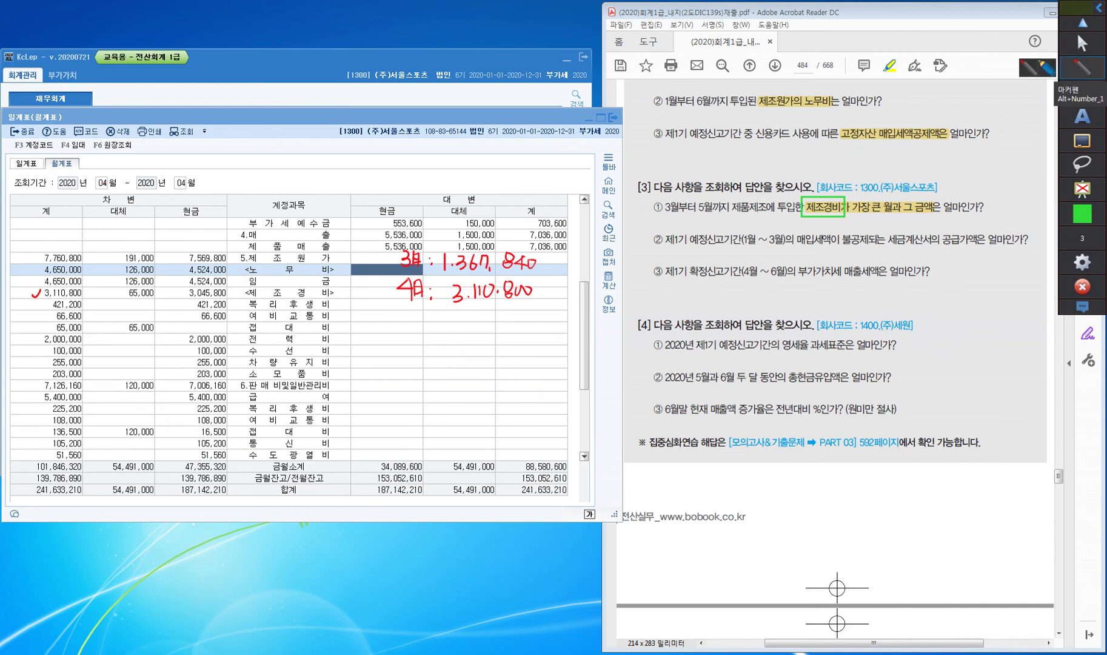
pyautogui.click(1081, 67)
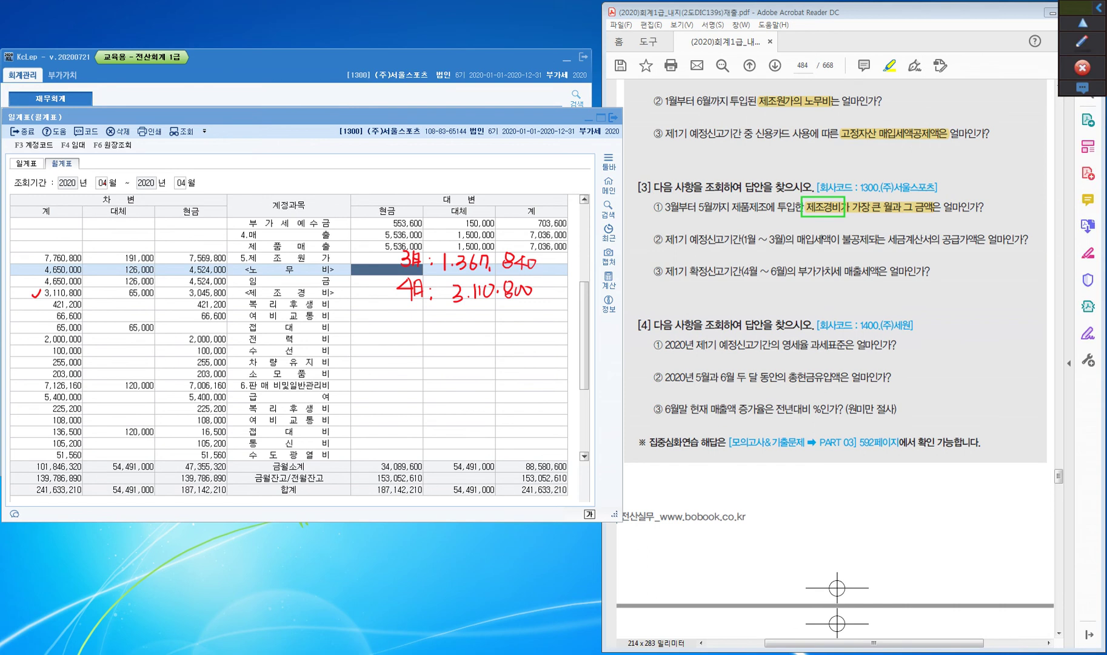
# - Query the 월계표 for May only (05 to 05) and examine the <제조경비> total amount
pyautogui.click(101, 183)
pyautogui.write('5')
pyautogui.press('Return')
pyautogui.write('5')
pyautogui.press('Return')
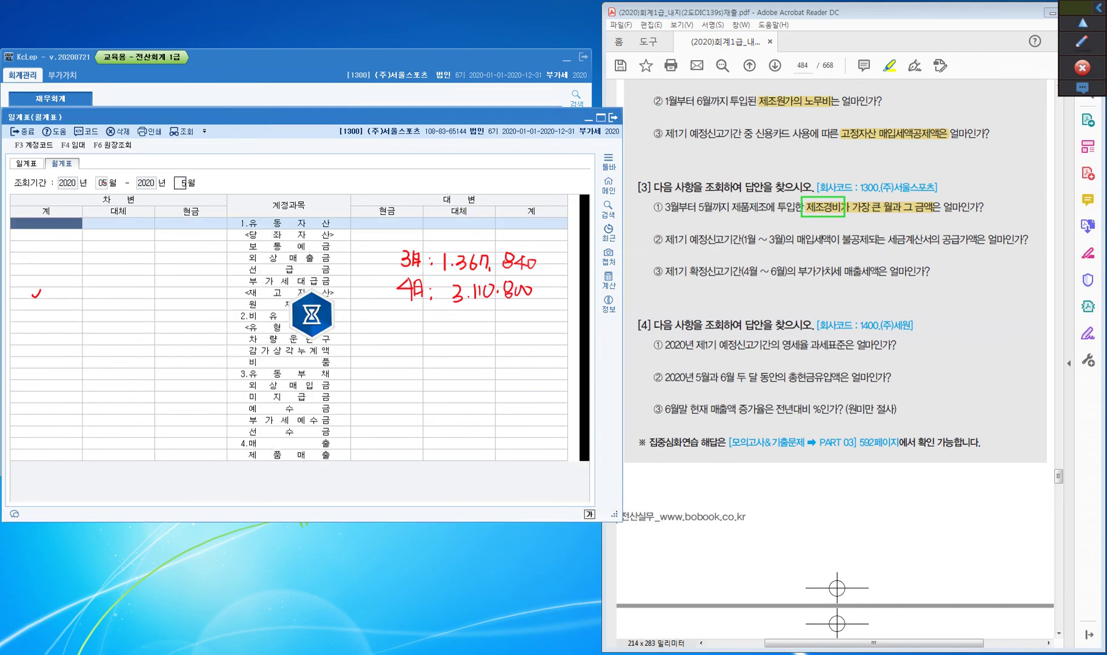
pyautogui.click(294, 377)
pyautogui.scroll(-2, 294, 387)
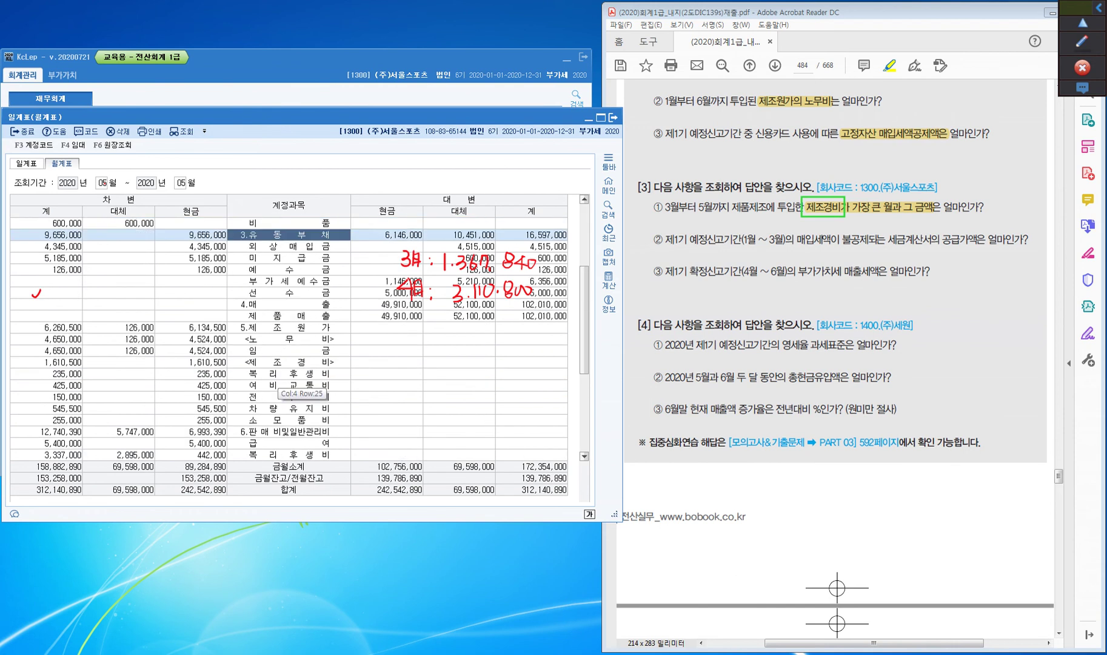
pyautogui.scroll(-1, 294, 388)
pyautogui.click(285, 328)
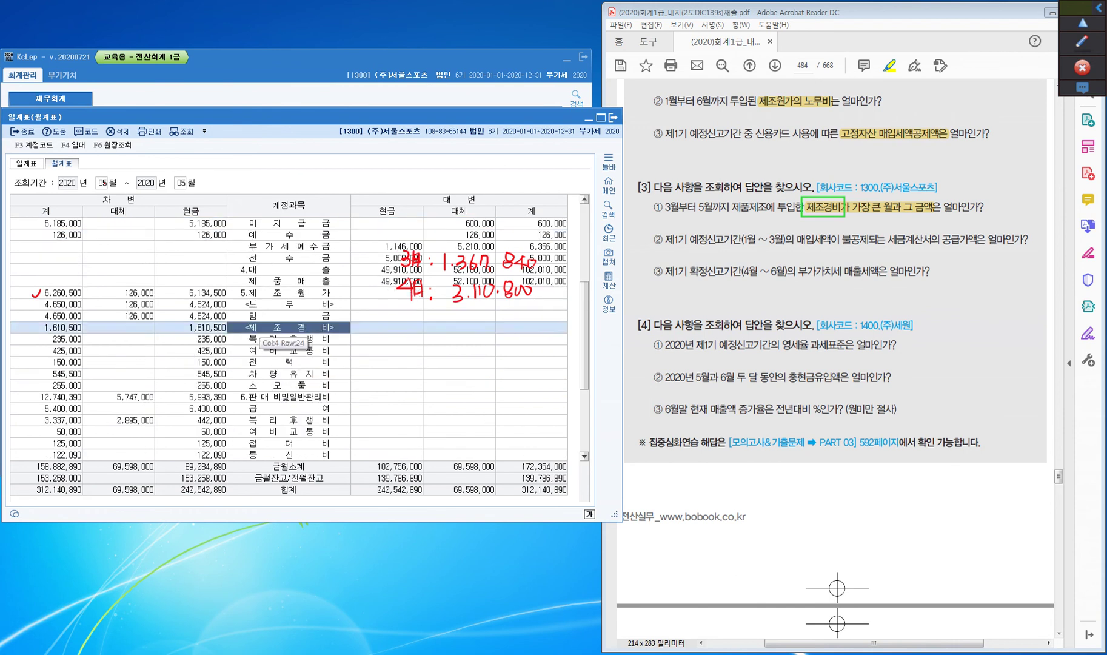
pyautogui.click(61, 328)
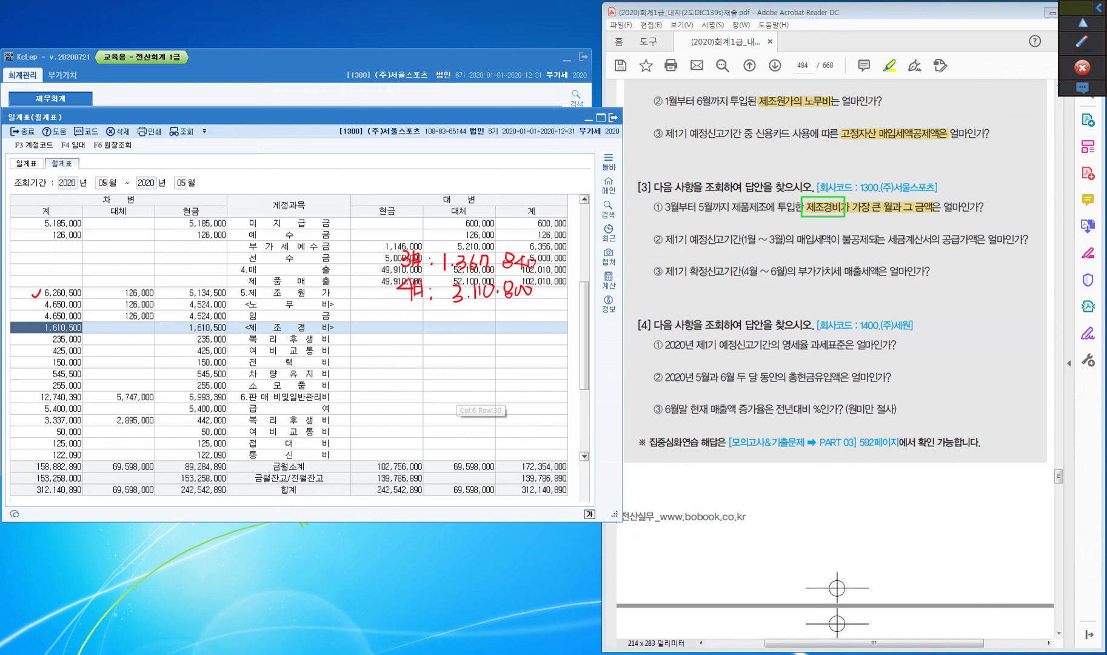
pyautogui.scroll(-1, 454, 395)
pyautogui.scroll(-1, 455, 395)
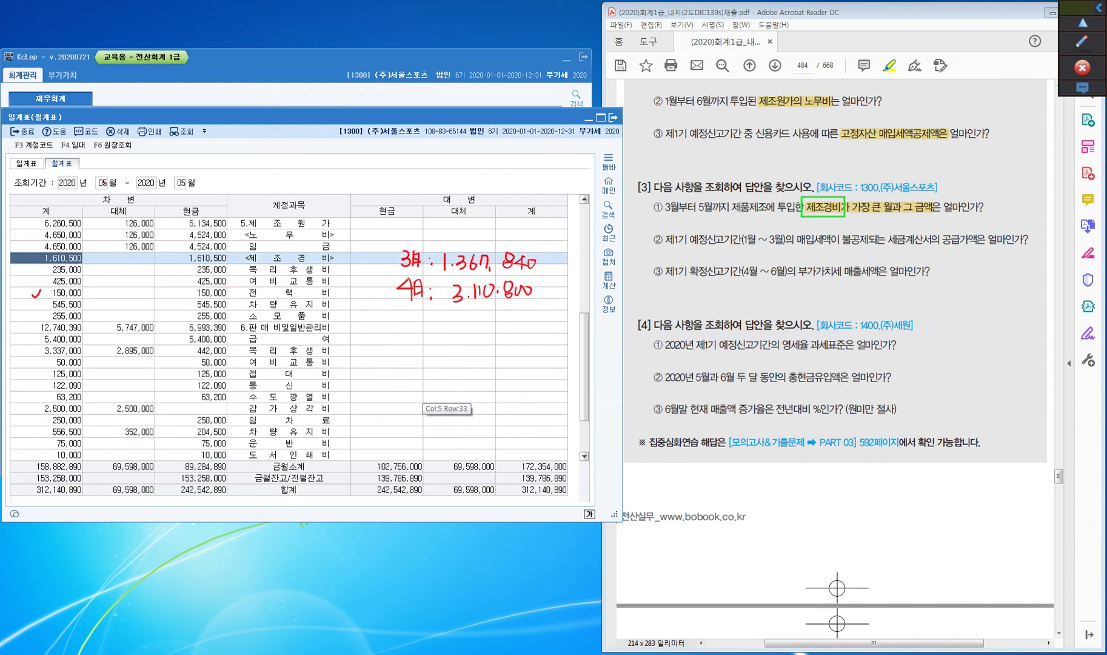
pyautogui.scroll(1, 455, 396)
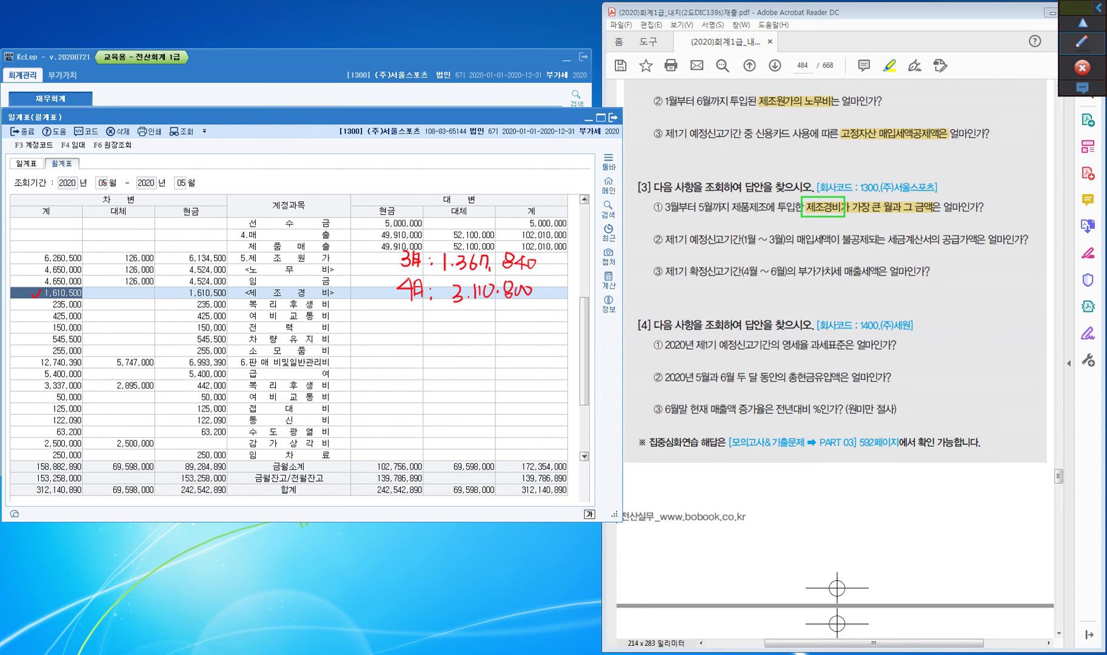
# - Box the handwritten April amount in green as the answer, and clear all on-screen annotations
pyautogui.click(1080, 38)
pyautogui.click(1082, 92)
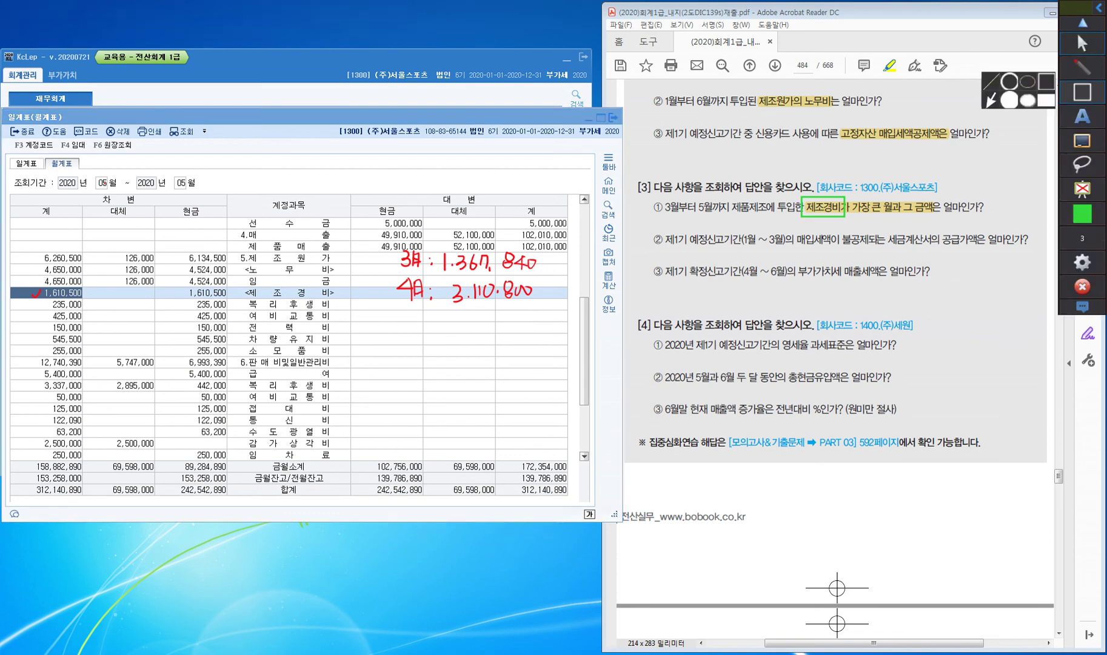
pyautogui.moveTo(363, 274)
pyautogui.mouseDown()
pyautogui.moveTo(477, 318)
pyautogui.moveTo(554, 308)
pyautogui.mouseUp()
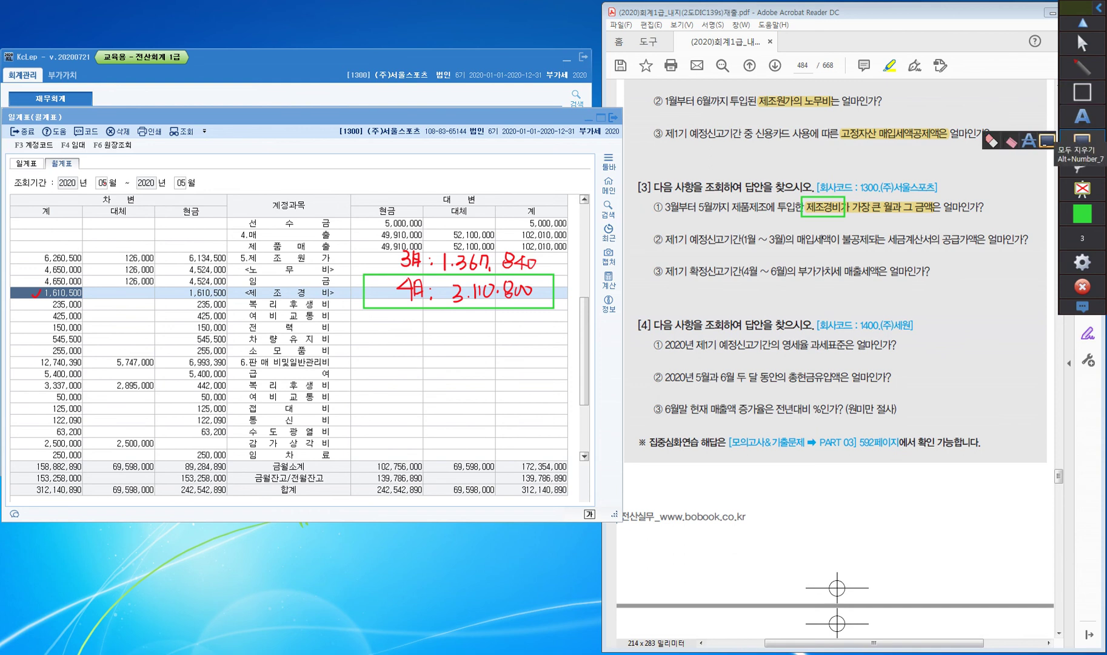
pyautogui.click(1082, 141)
pyautogui.click(1082, 43)
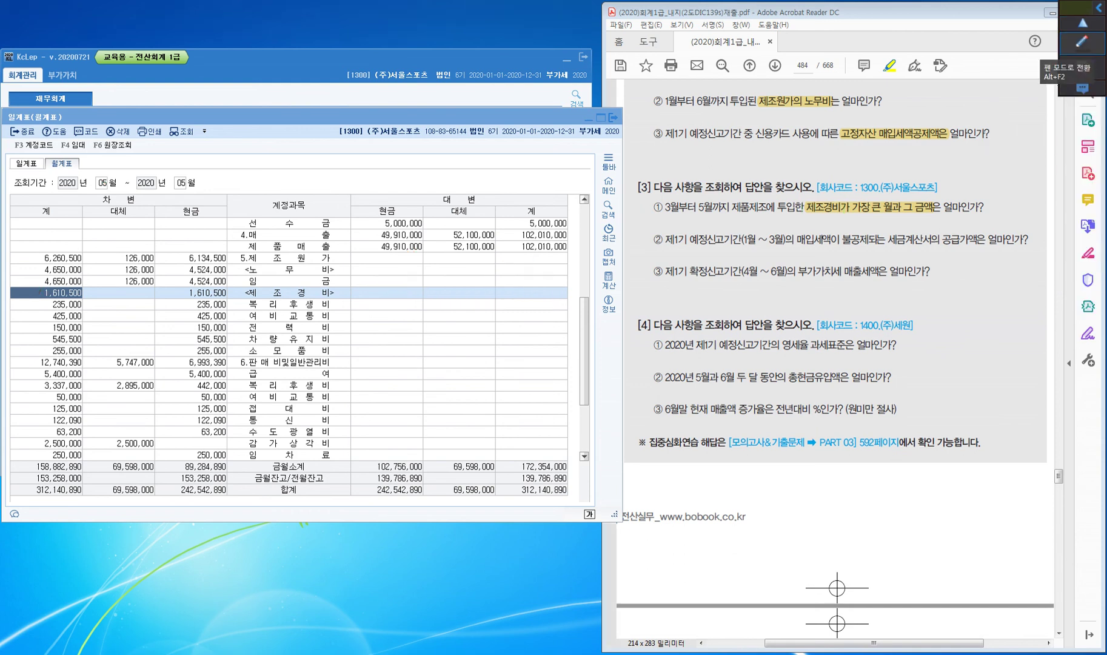
# - Close the 월계표 and highlight "불공제되는 세금계산서의 공급가액은" in question [3] ② of the PDF
pyautogui.click(30, 146)
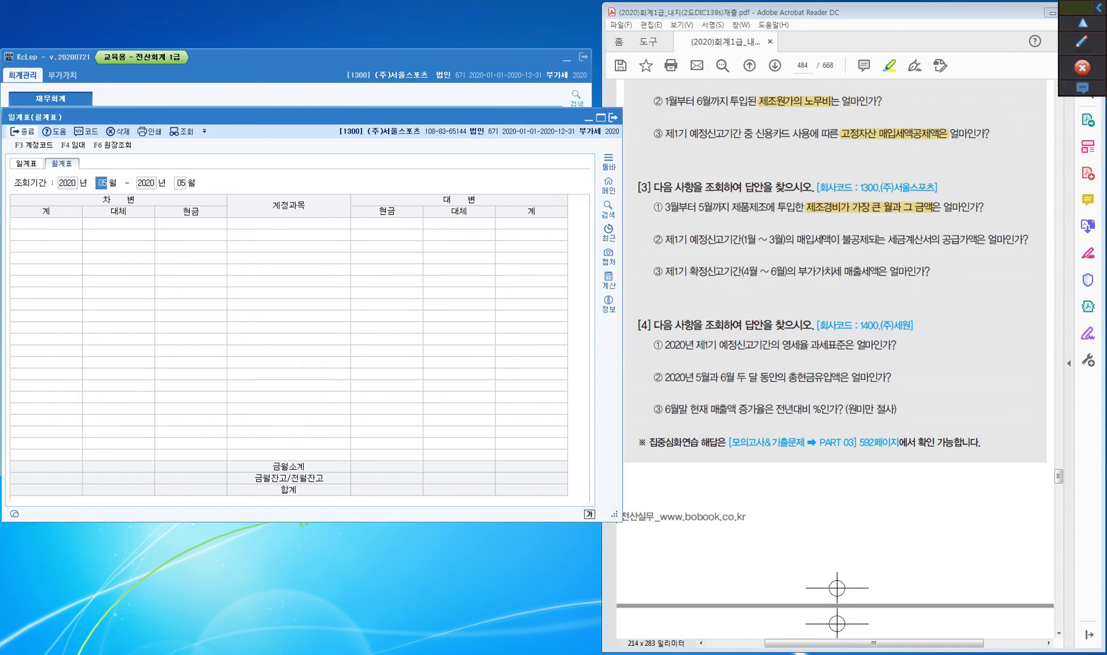
pyautogui.click(22, 131)
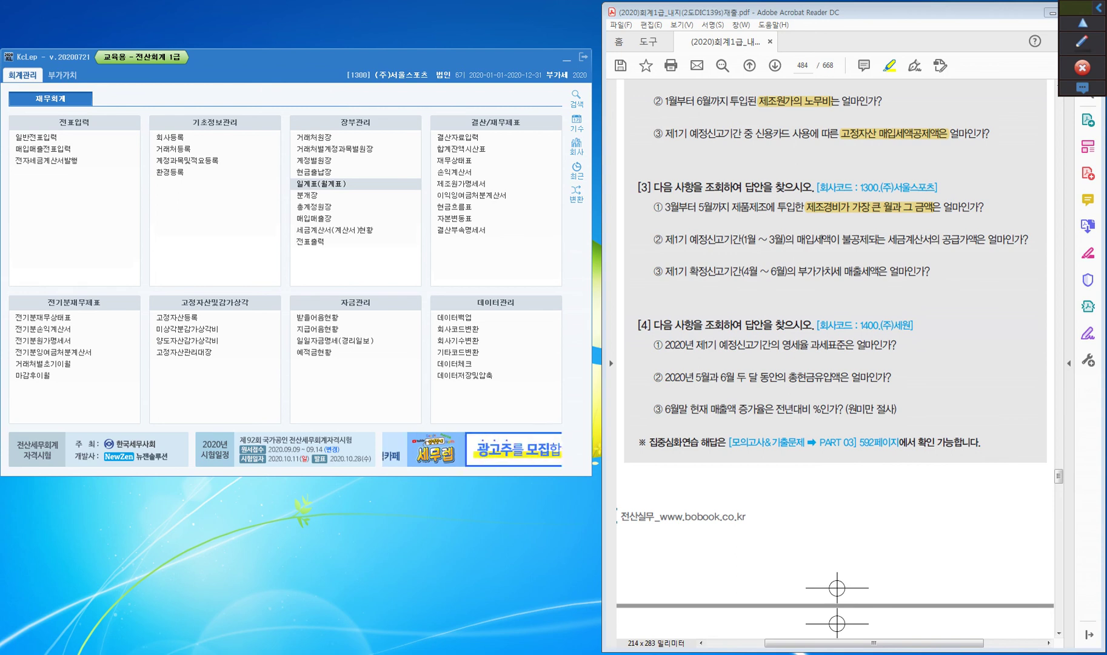
pyautogui.moveTo(842, 240); pyautogui.dragTo(987, 239)
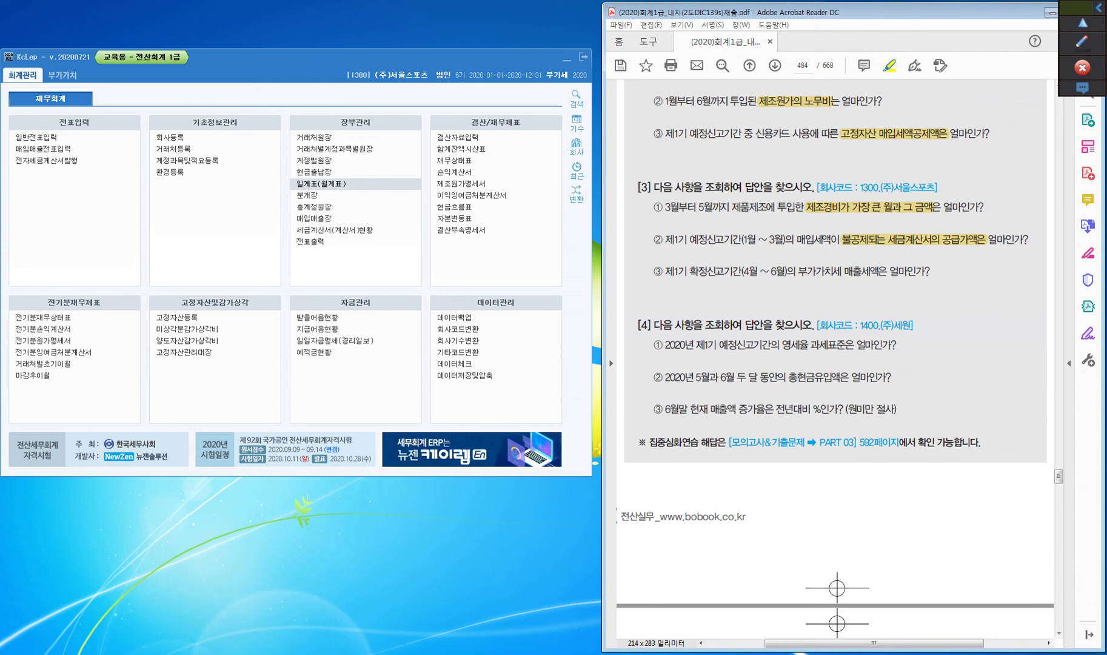
# - Query the 부가가치세신고서 for January to March 2020 and show the detail of line 16, 공제받지못할매입세액
pyautogui.click(63, 74)
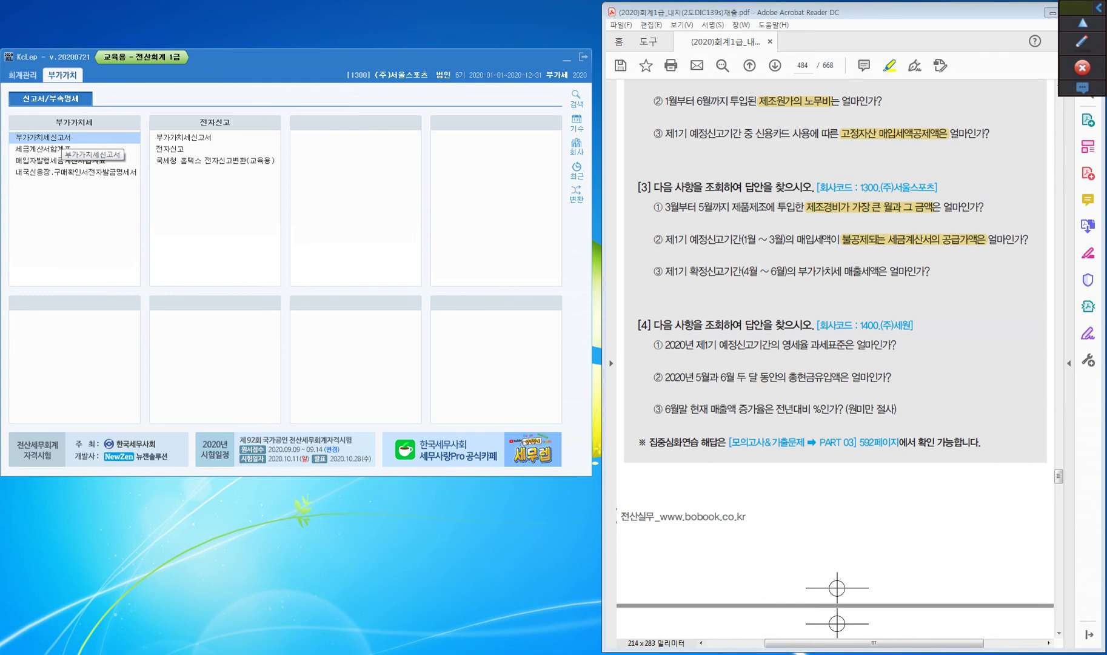
pyautogui.click(61, 138)
pyautogui.write('1')
pyautogui.press('Return')
pyautogui.press('Return')
pyautogui.write('3')
pyautogui.press('Return')
pyautogui.press('Return')
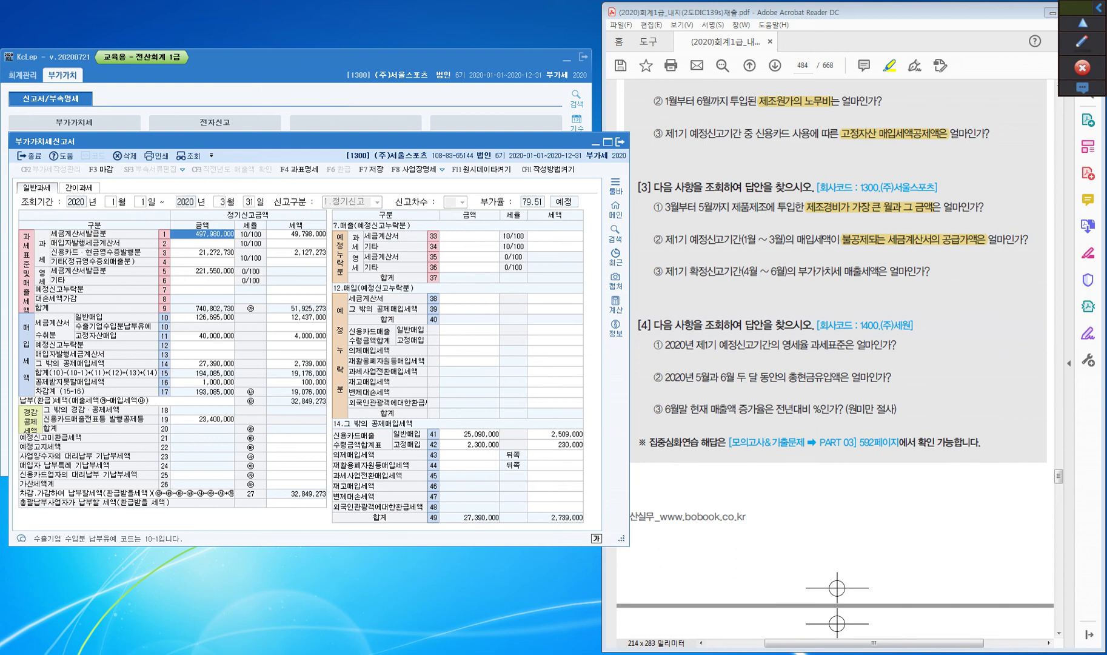
pyautogui.click(187, 382)
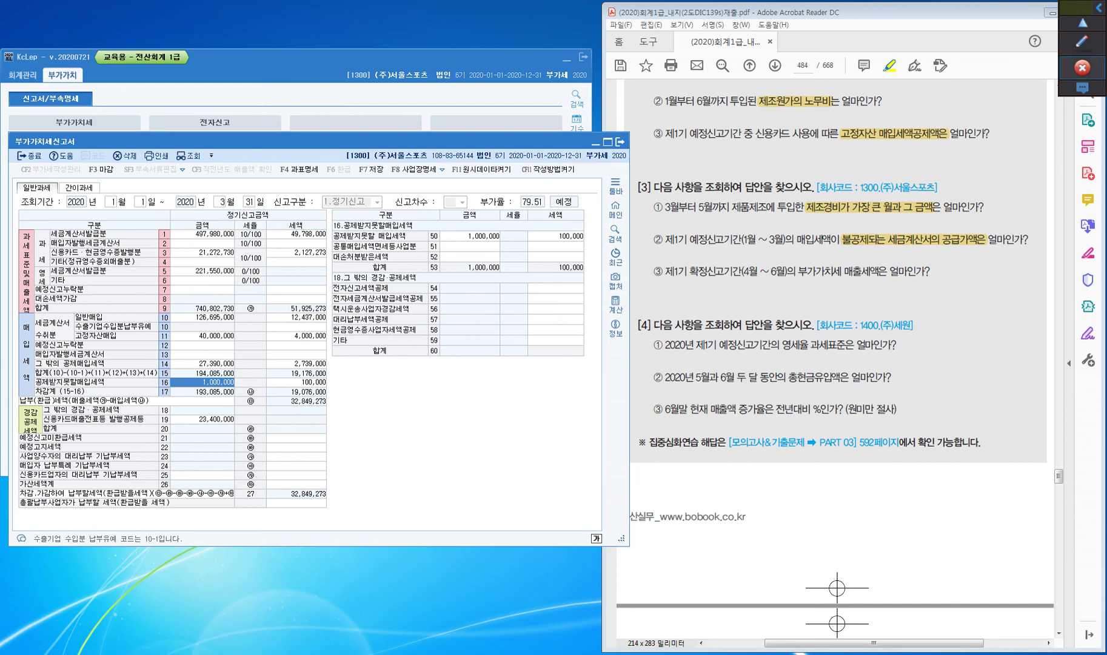
# - Draw a green box around the 공제받지못할 매입세액 row (line 50) in the detail table
pyautogui.click(1082, 41)
pyautogui.click(1082, 92)
pyautogui.click(1082, 140)
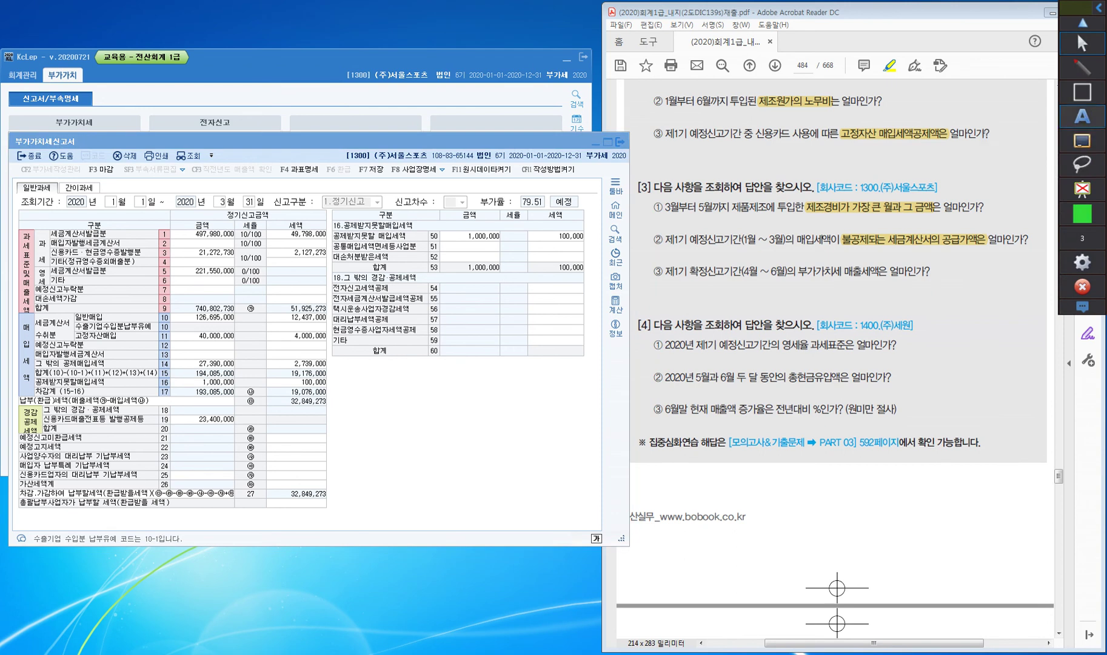
pyautogui.click(1082, 93)
pyautogui.moveTo(327, 223)
pyautogui.mouseDown()
pyautogui.moveTo(334, 241)
pyautogui.moveTo(588, 244)
pyautogui.mouseUp()
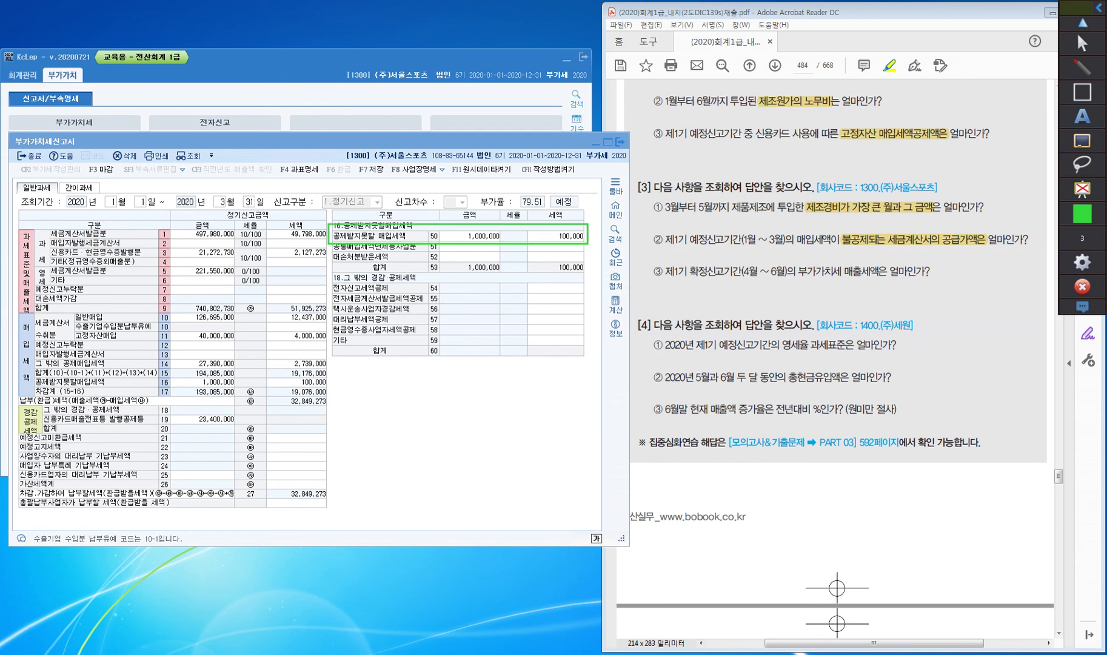
# - Draw a green marker arrow from the boxed row's amount to question [3] ②, and clear all annotations
pyautogui.click(1082, 115)
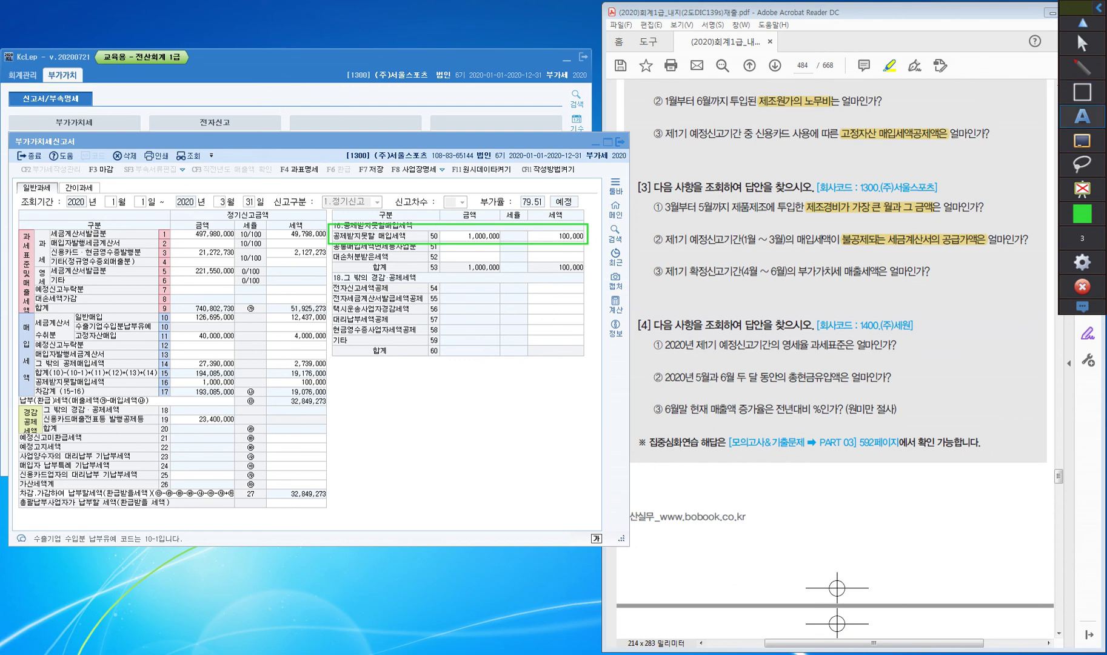
pyautogui.click(1082, 67)
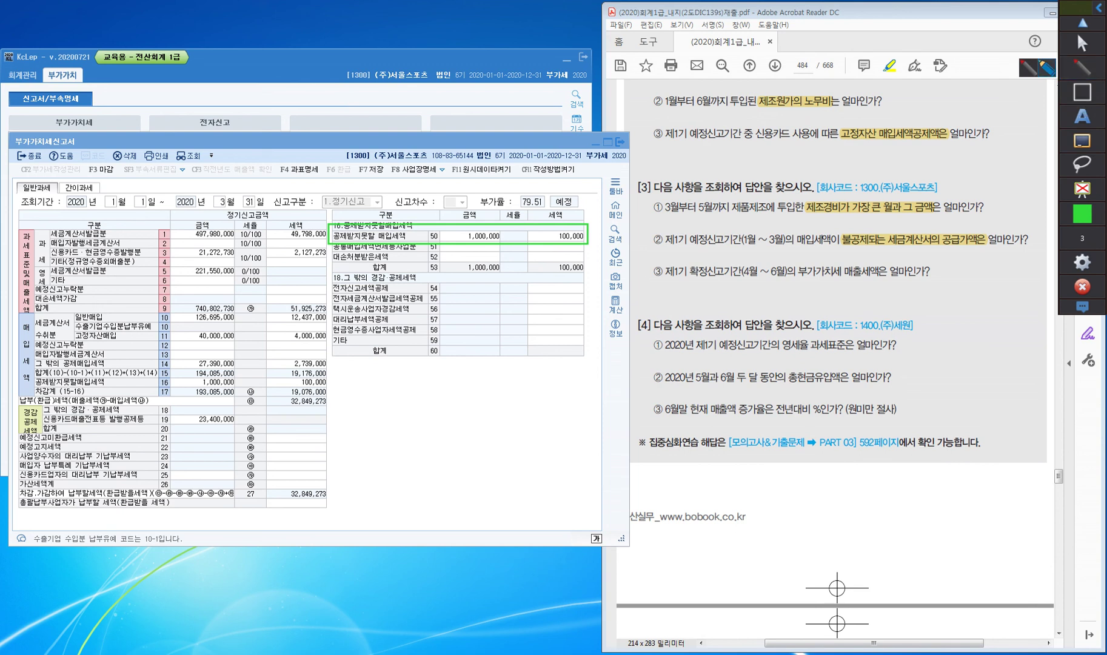
pyautogui.click(1047, 65)
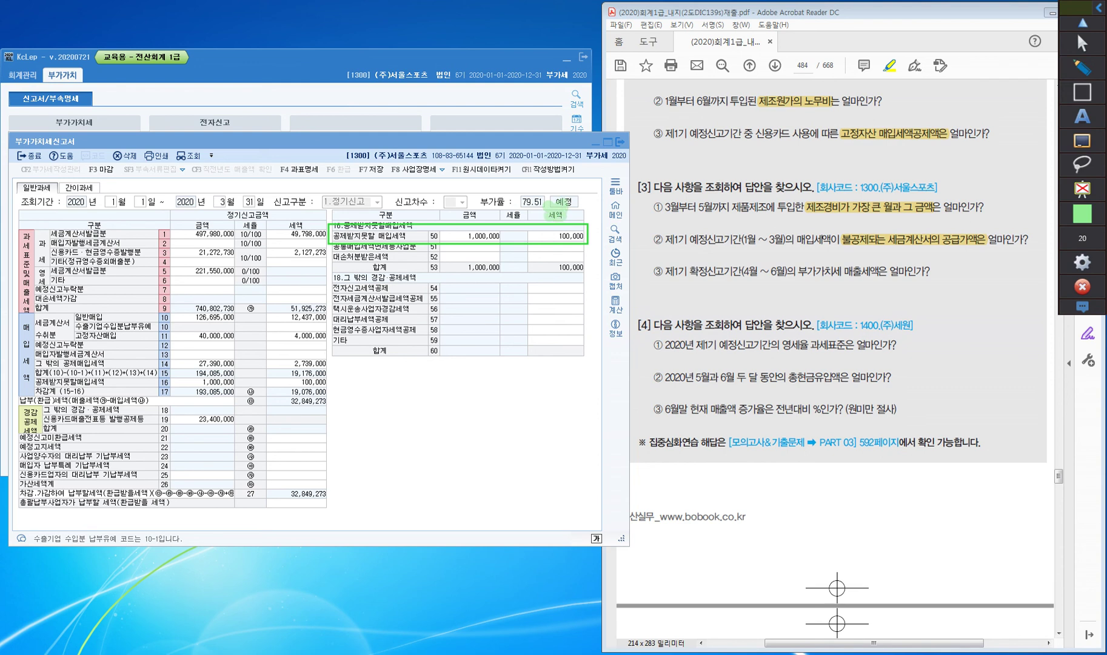
pyautogui.moveTo(937, 245); pyautogui.dragTo(994, 248)
pyautogui.moveTo(557, 213)
pyautogui.mouseDown()
pyautogui.moveTo(468, 206)
pyautogui.moveTo(549, 135)
pyautogui.moveTo(848, 112)
pyautogui.moveTo(977, 243)
pyautogui.moveTo(969, 233)
pyautogui.moveTo(987, 204)
pyautogui.mouseUp()
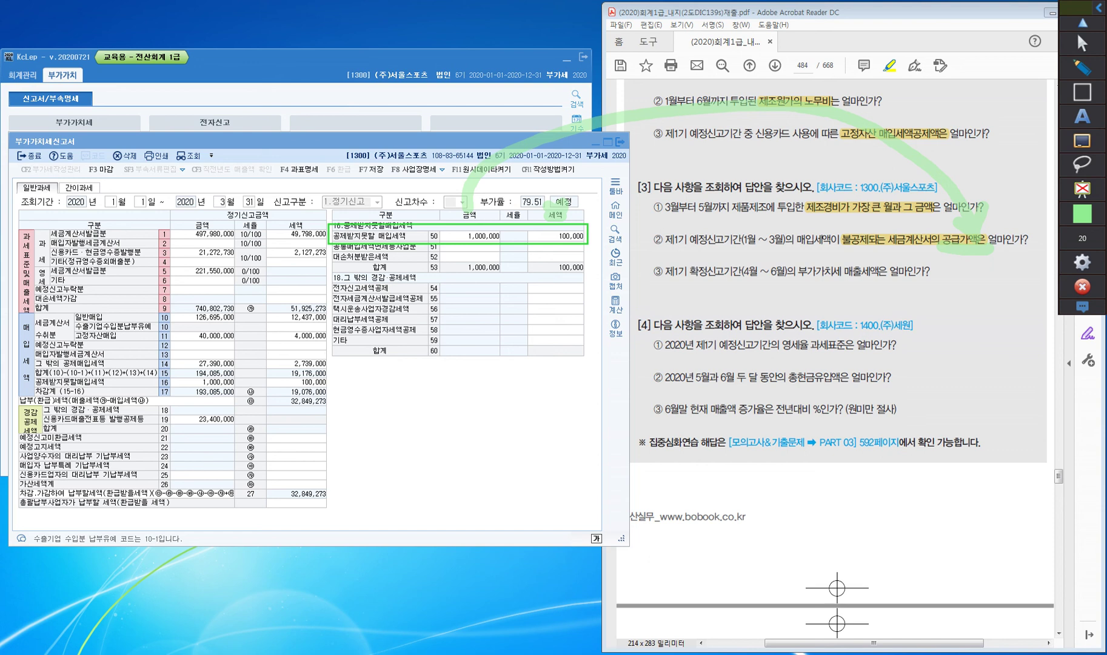
pyautogui.click(1082, 141)
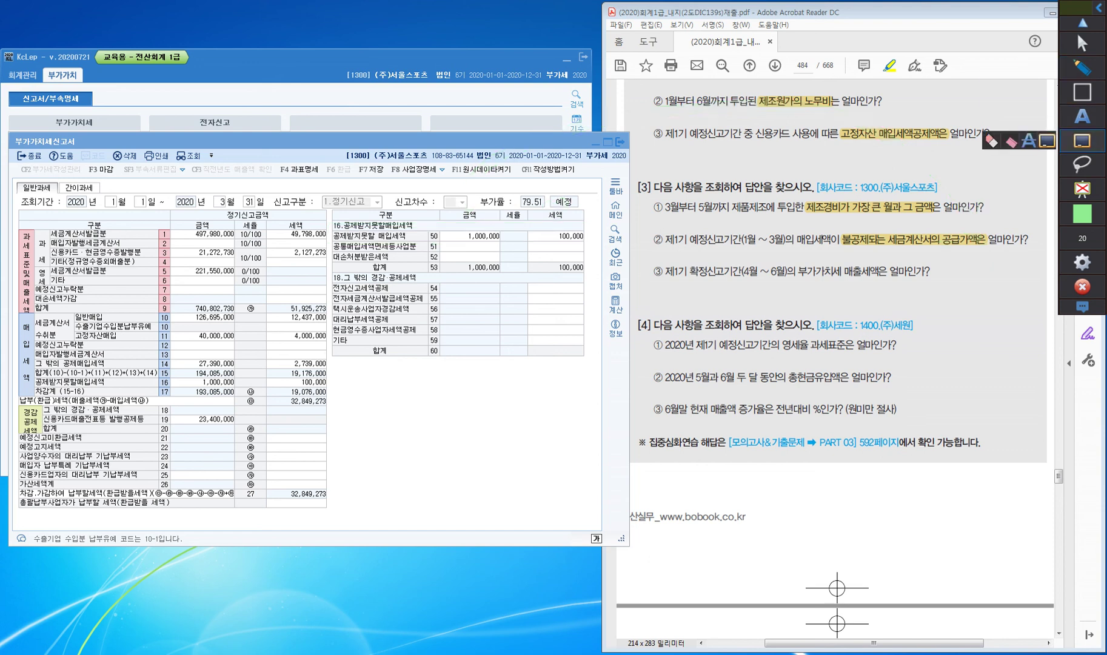
pyautogui.click(1082, 43)
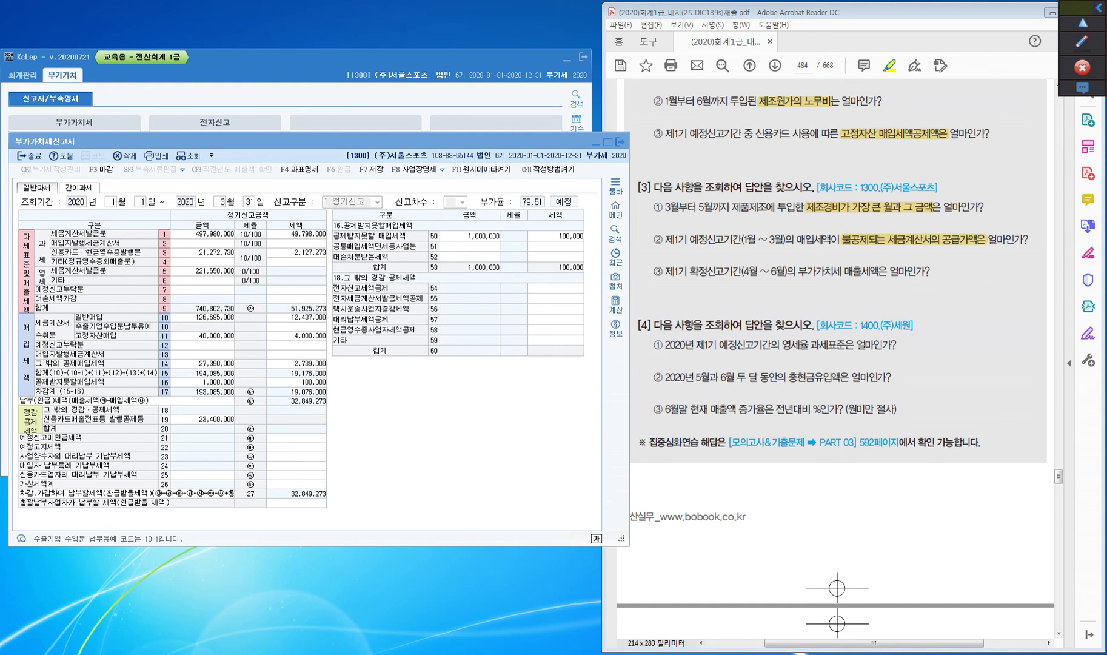
# - Highlight "부가가치세 매출세액은" in question [3] ③ and query the 부가가치세신고서 for April to June 2020 without saving the previous period
pyautogui.moveTo(798, 272); pyautogui.dragTo(886, 271)
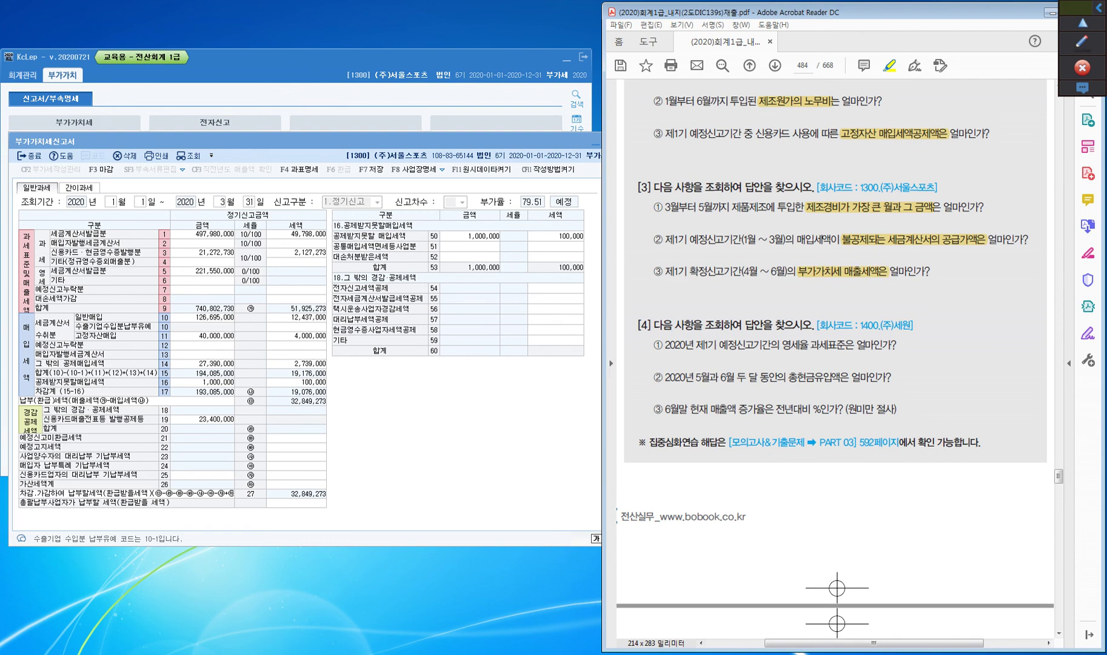
pyautogui.moveTo(364, 142)
pyautogui.mouseDown()
pyautogui.moveTo(361, 172)
pyautogui.moveTo(361, 156)
pyautogui.mouseUp()
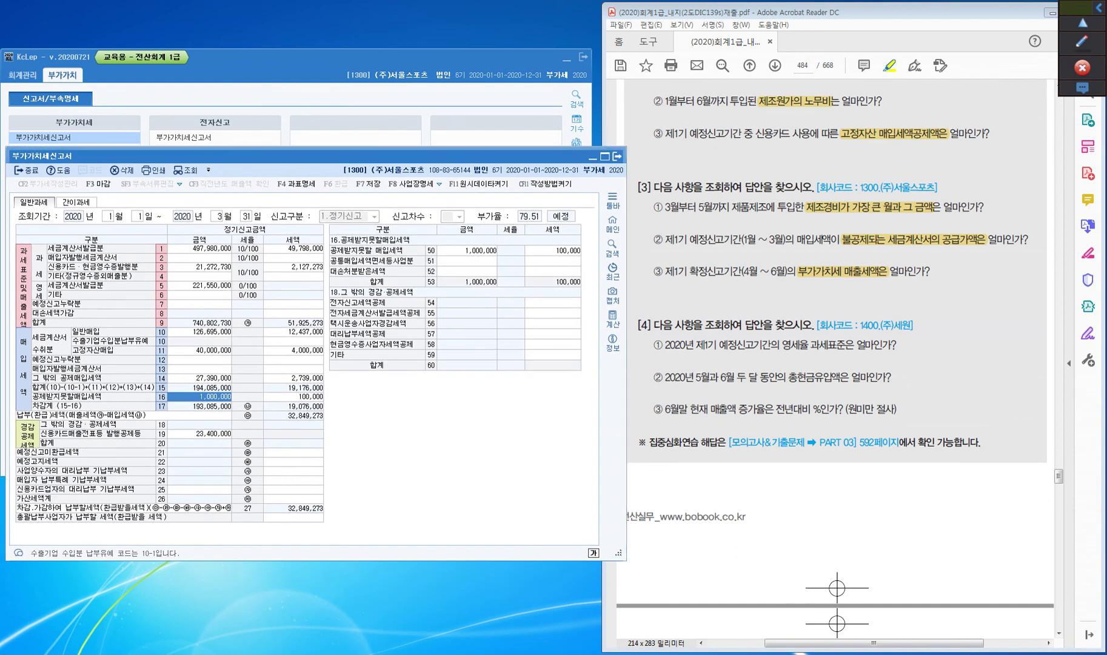
pyautogui.press('Escape')
pyautogui.press('Tab')
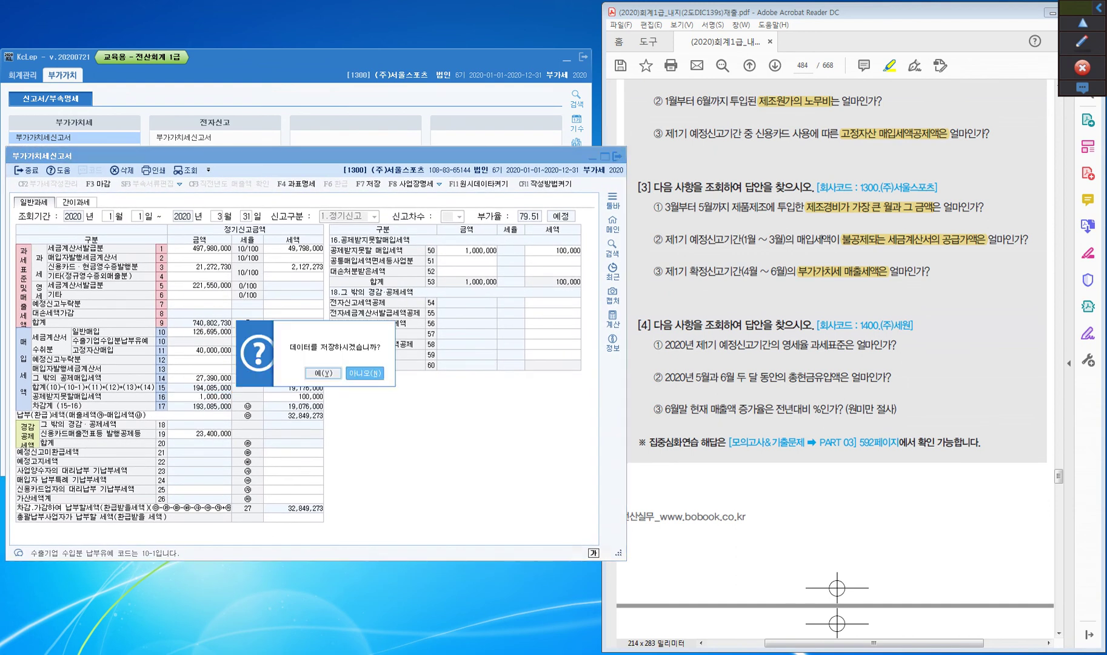
pyautogui.press('Return')
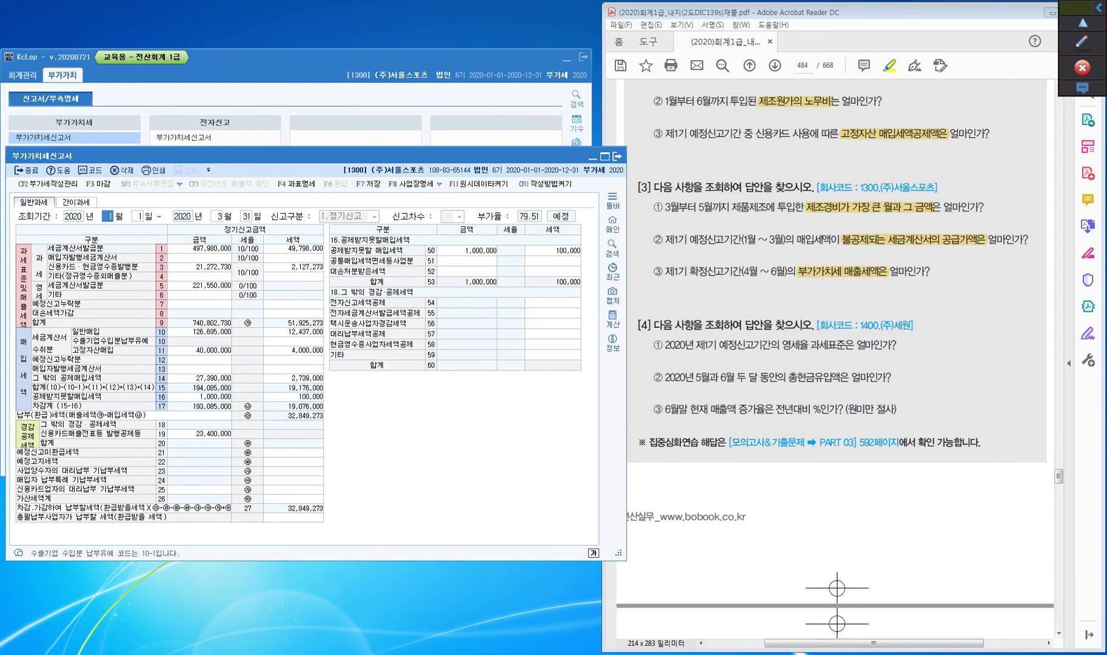
pyautogui.write('4')
pyautogui.press('Return')
pyautogui.press('Return')
pyautogui.write('6')
pyautogui.press('Return')
pyautogui.press('Return')
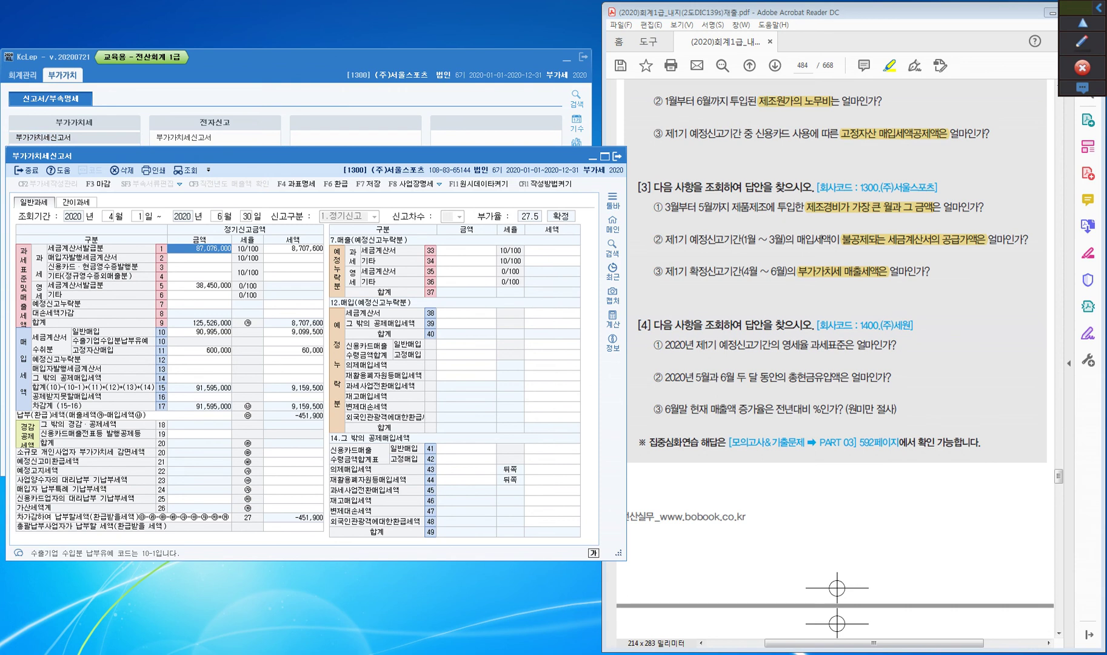
# - On the line 9 합계 row, box the 세액 in green and the 금액 in magenta
pyautogui.click(1078, 35)
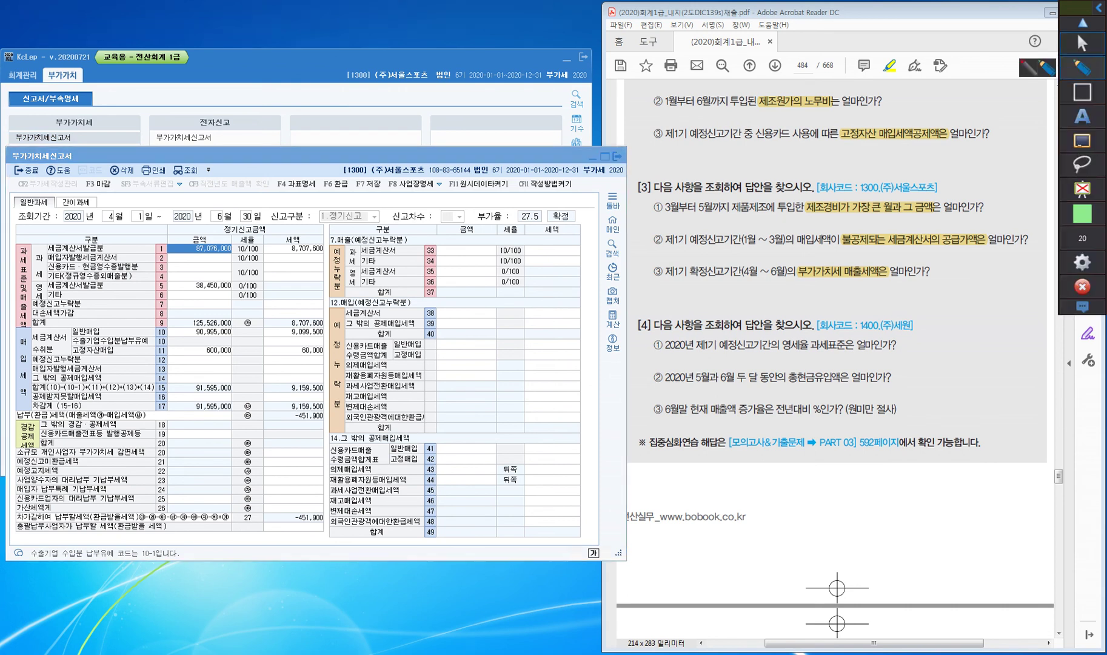
pyautogui.click(1082, 91)
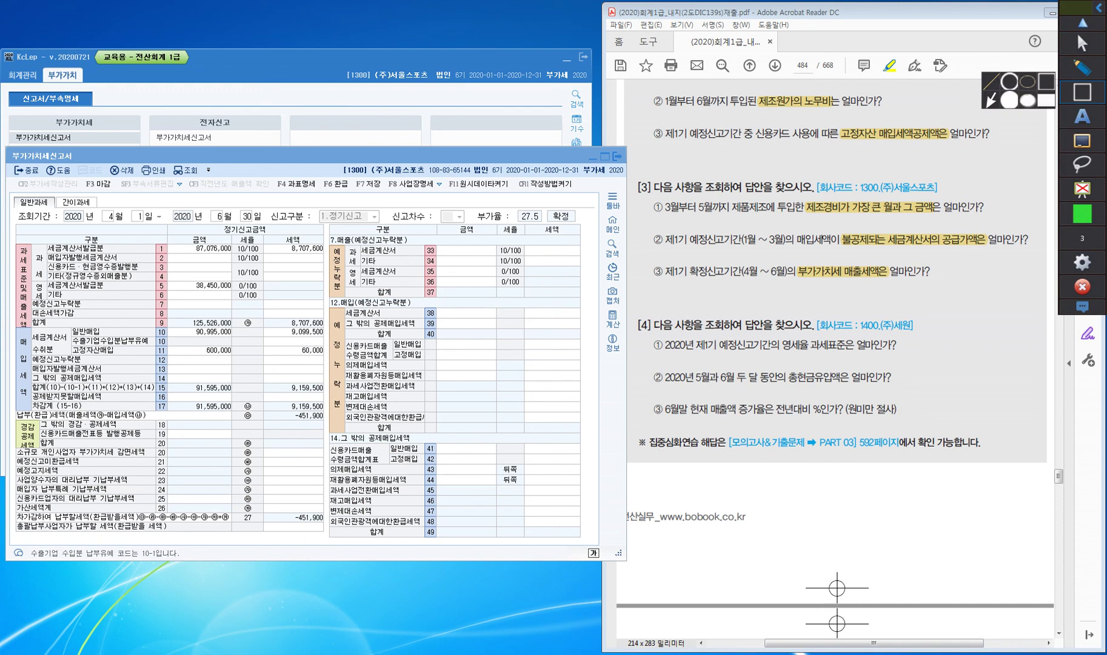
pyautogui.moveTo(256, 311)
pyautogui.mouseDown()
pyautogui.moveTo(268, 334)
pyautogui.moveTo(331, 333)
pyautogui.mouseUp()
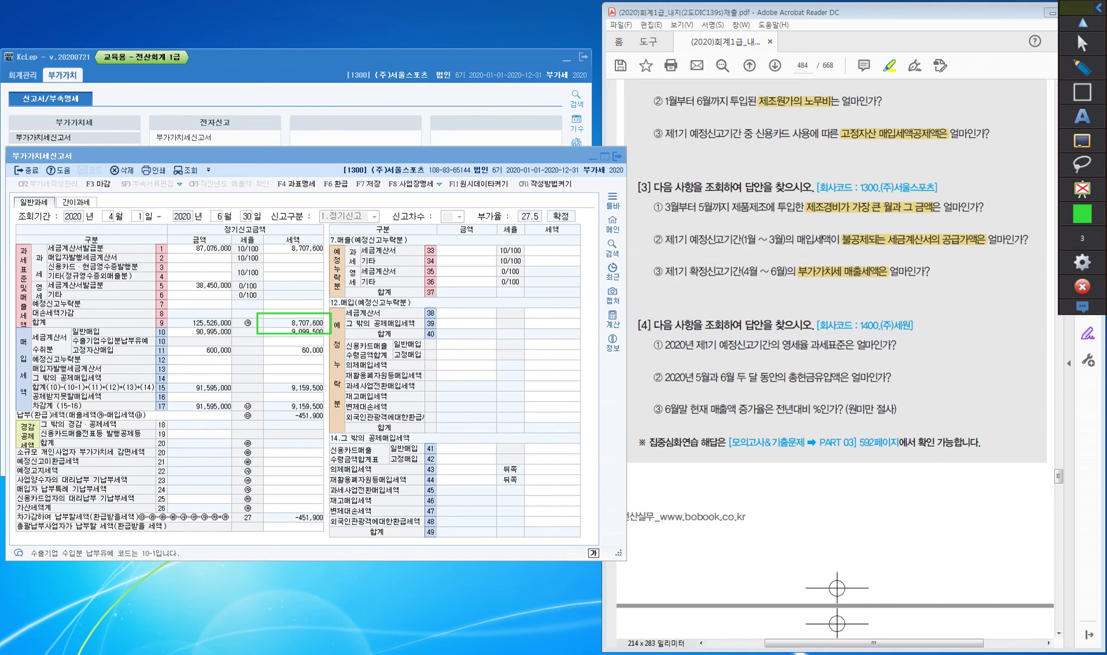
pyautogui.moveTo(1082, 214)
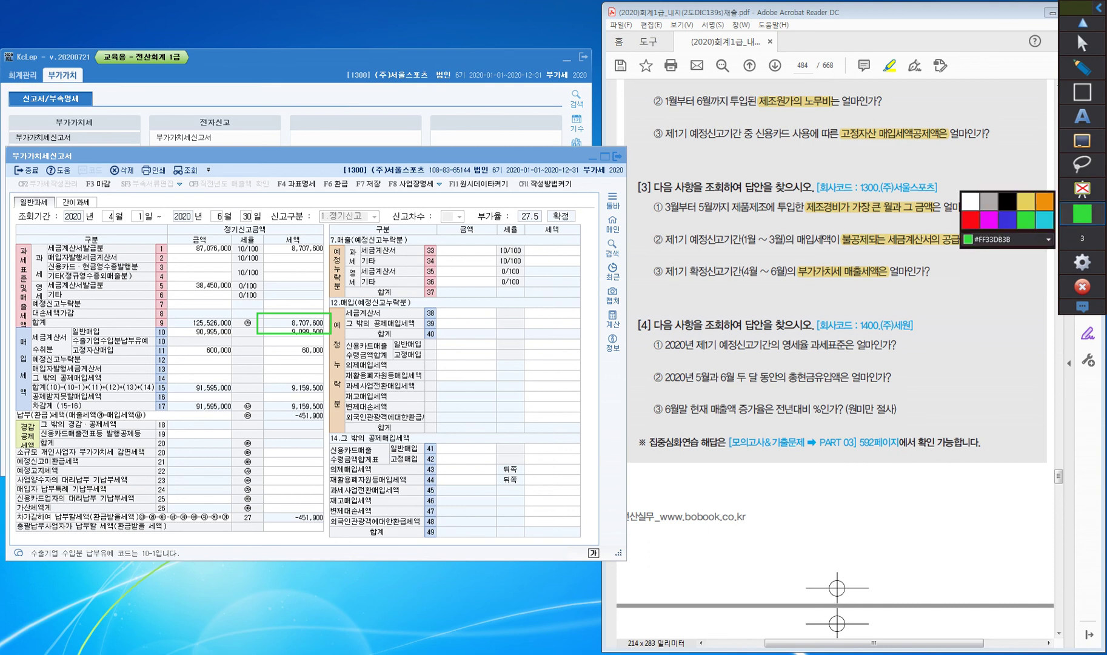
pyautogui.click(978, 220)
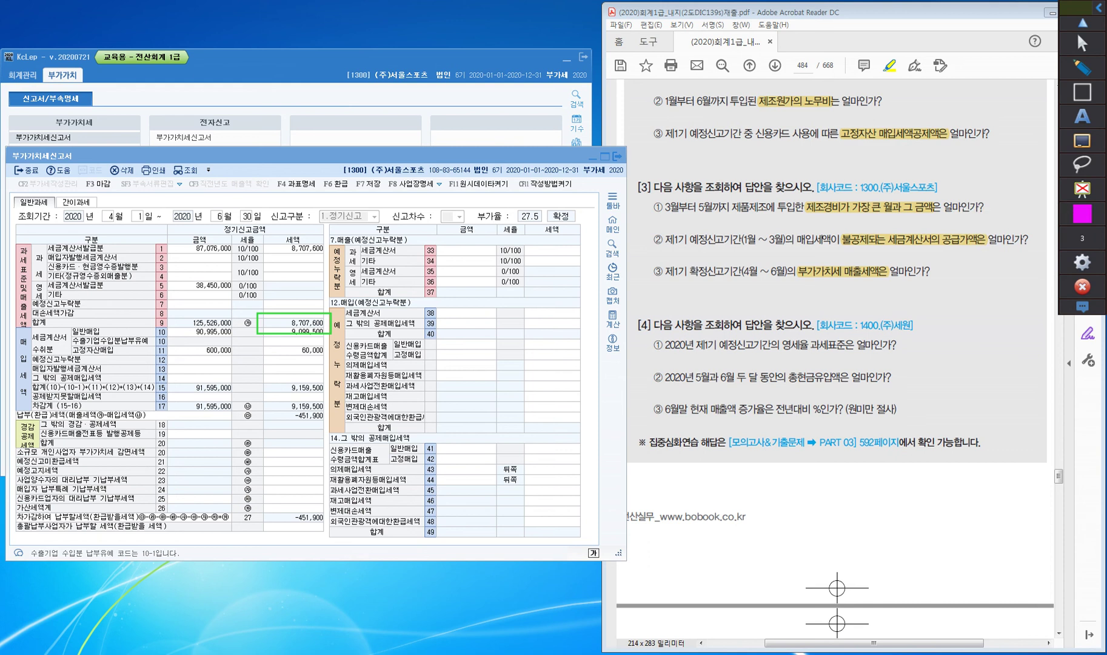
pyautogui.moveTo(167, 312)
pyautogui.mouseDown()
pyautogui.moveTo(170, 332)
pyautogui.moveTo(235, 332)
pyautogui.mouseUp()
# - Draw red pen arrows from the 과세표준및매출세액 label to the two boxed line 9 totals, and clear all annotations
pyautogui.click(1083, 67)
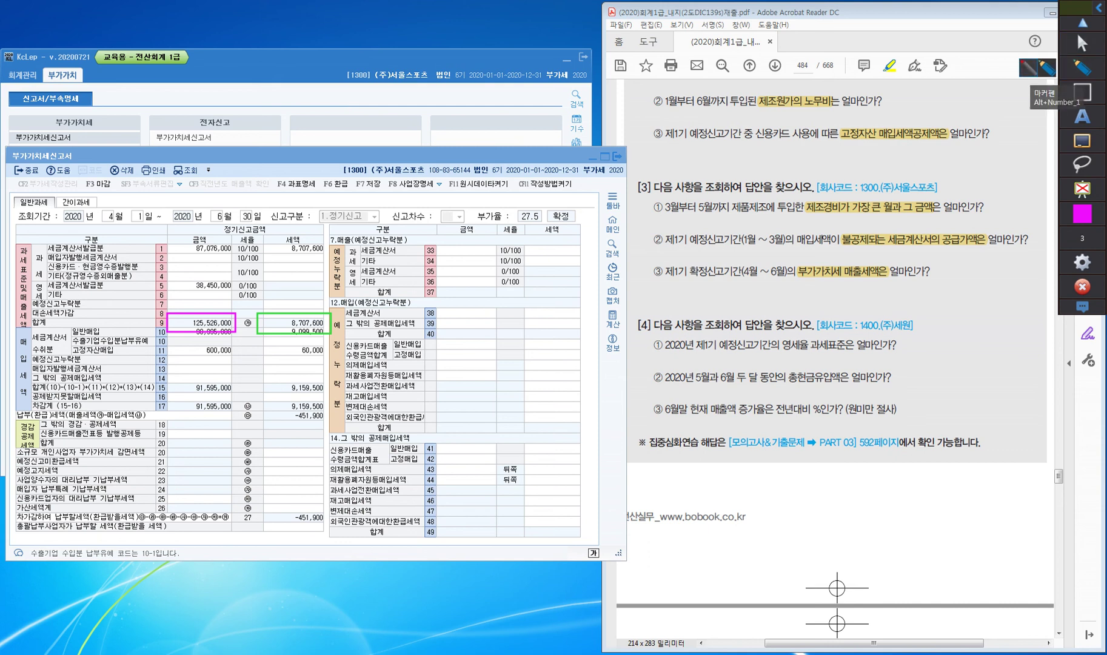
pyautogui.moveTo(27, 255)
pyautogui.mouseDown()
pyautogui.moveTo(155, 259)
pyautogui.moveTo(205, 305)
pyautogui.moveTo(213, 295)
pyautogui.mouseUp()
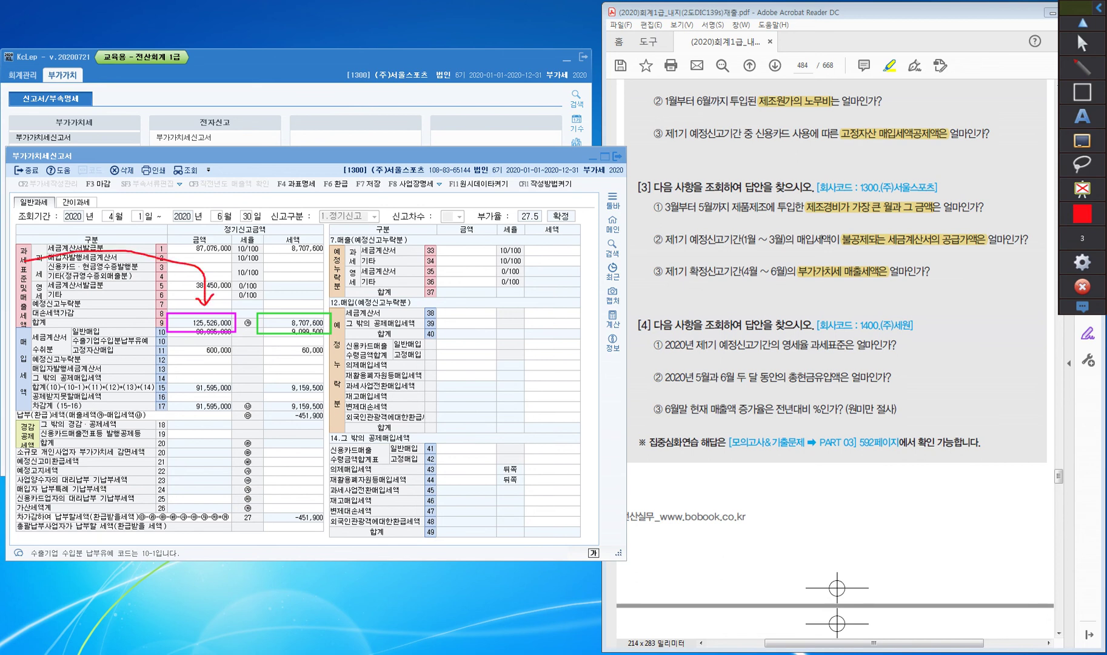
pyautogui.moveTo(26, 317)
pyautogui.mouseDown()
pyautogui.moveTo(128, 265)
pyautogui.moveTo(337, 237)
pyautogui.moveTo(314, 300)
pyautogui.moveTo(326, 294)
pyautogui.mouseUp()
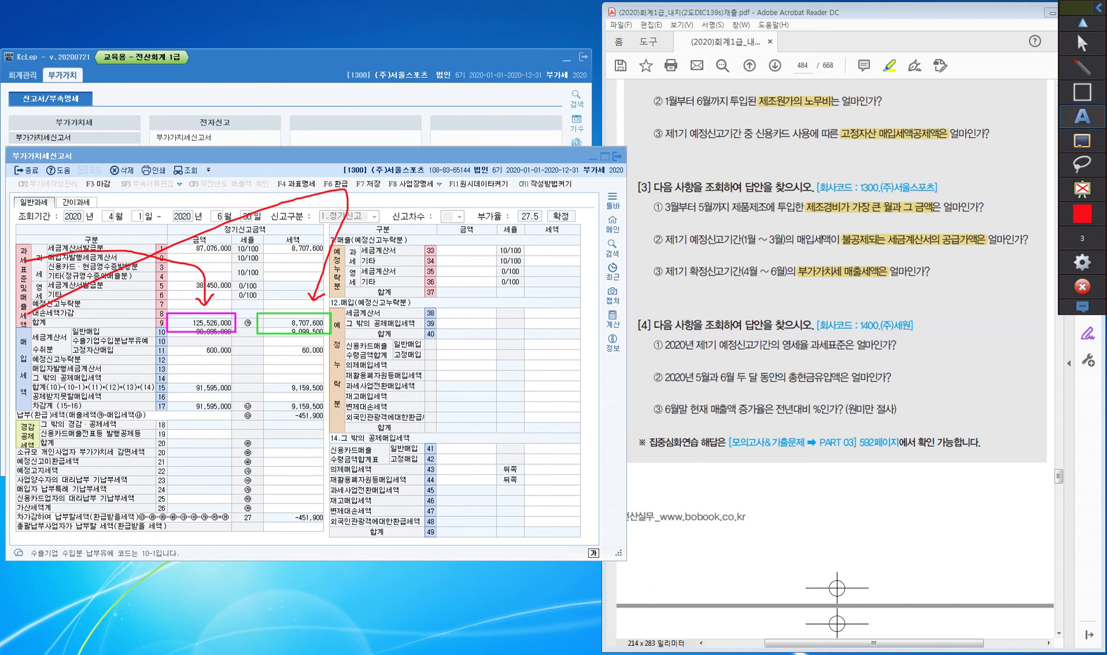
pyautogui.click(1082, 141)
pyautogui.click(1082, 140)
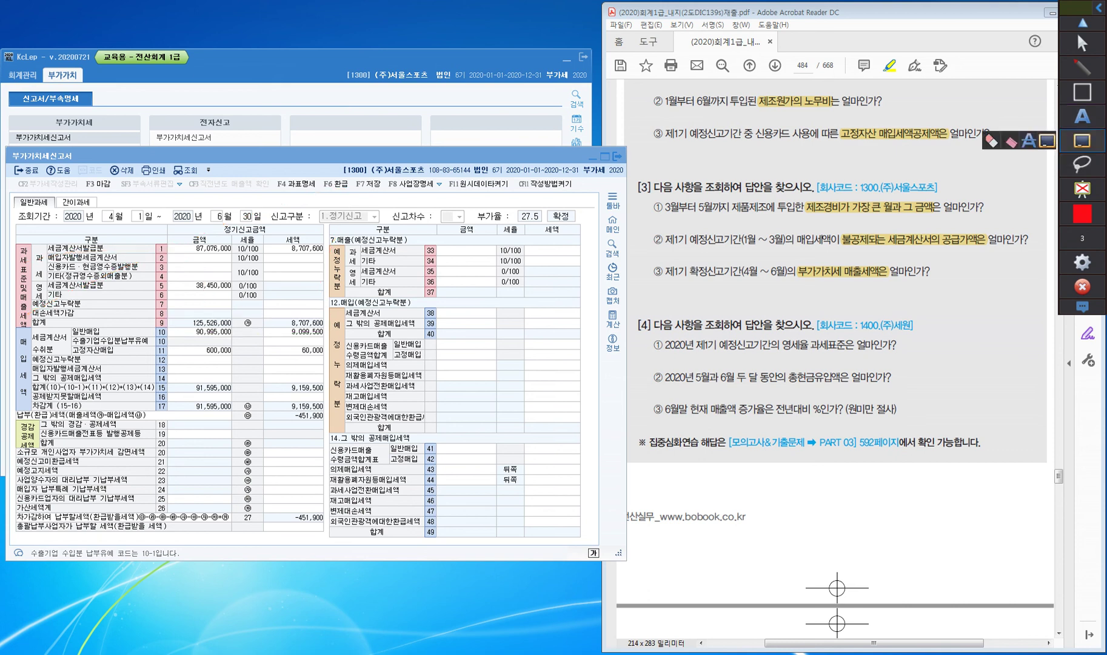
pyautogui.click(1082, 43)
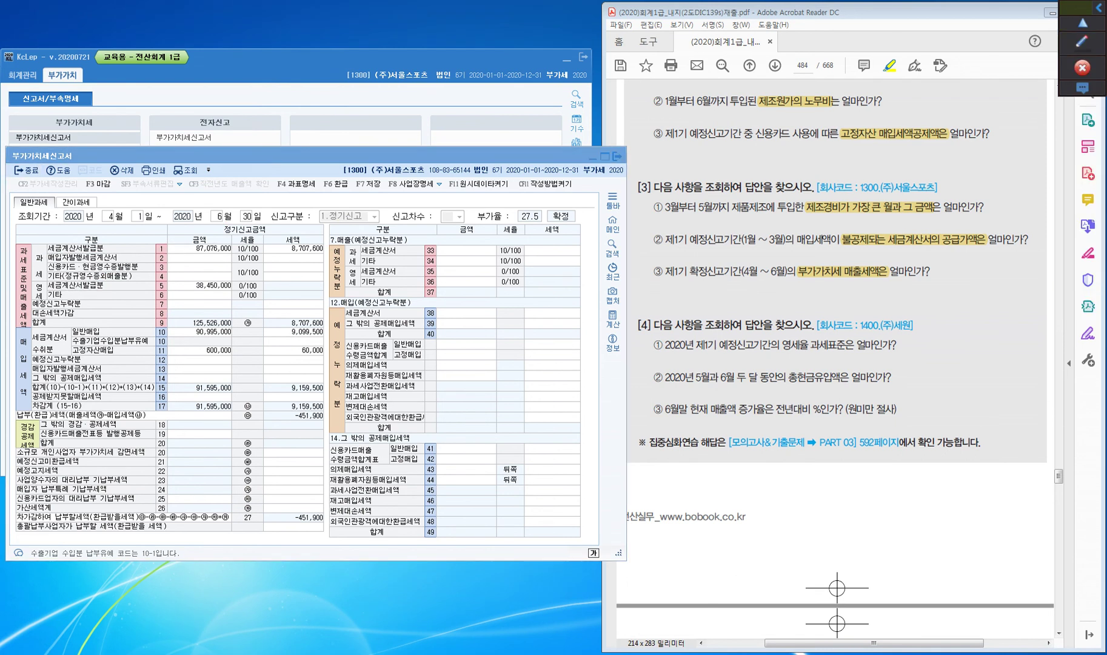
# - Close the 부가가치세신고서 without saving and switch to company 1400 (주)세원
pyautogui.press('Escape')
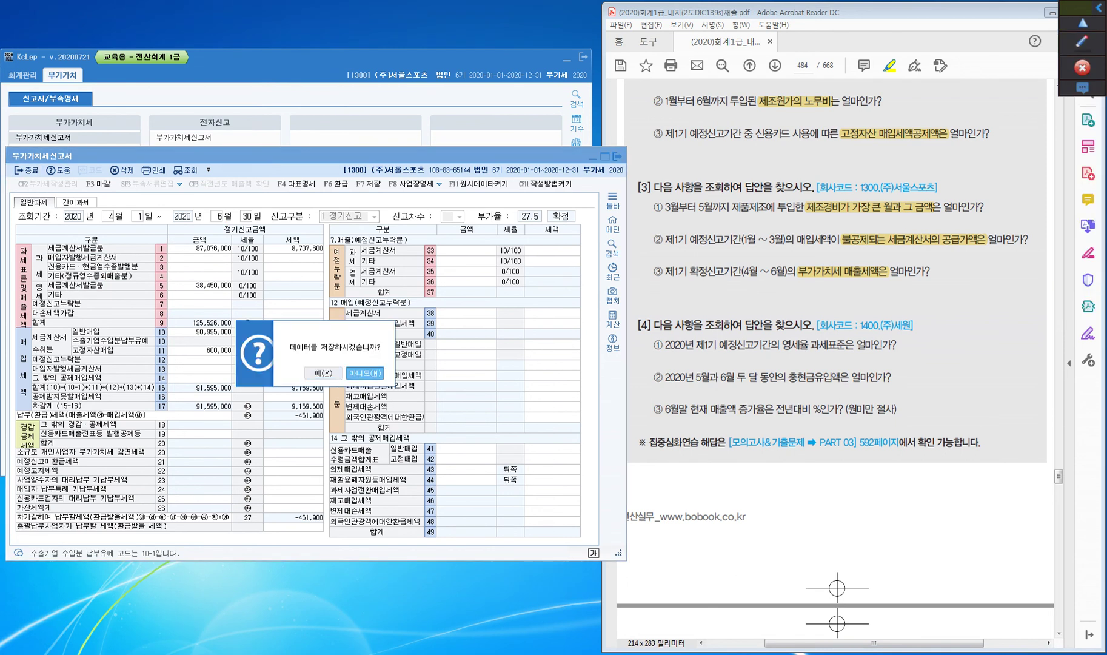
pyautogui.click(365, 372)
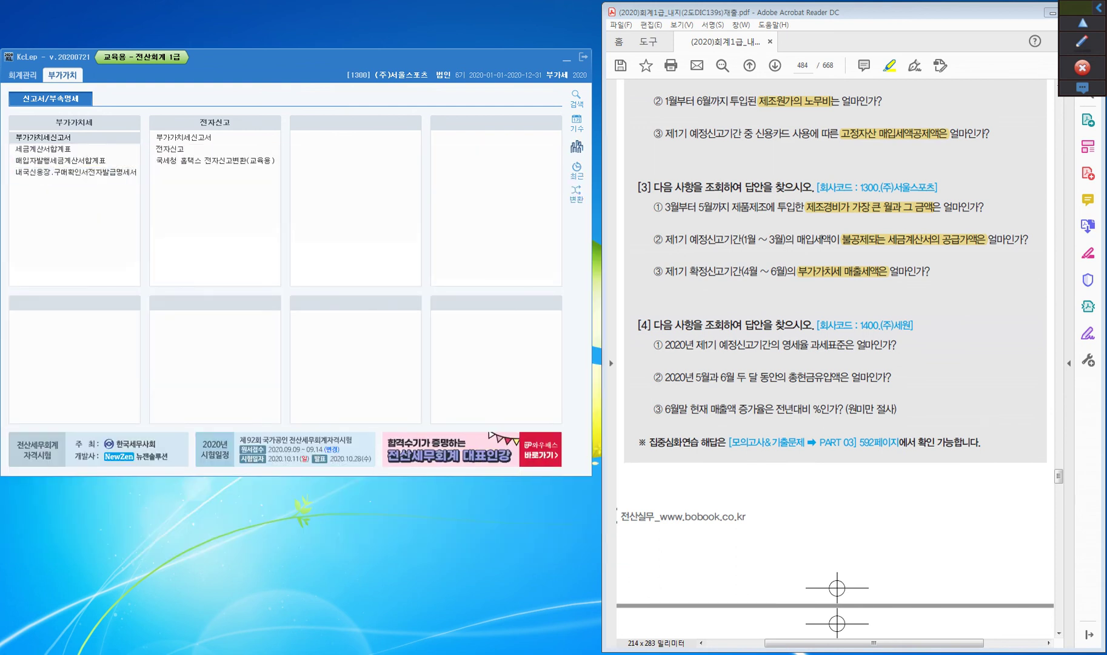
pyautogui.press('F4')
pyautogui.write('1400')
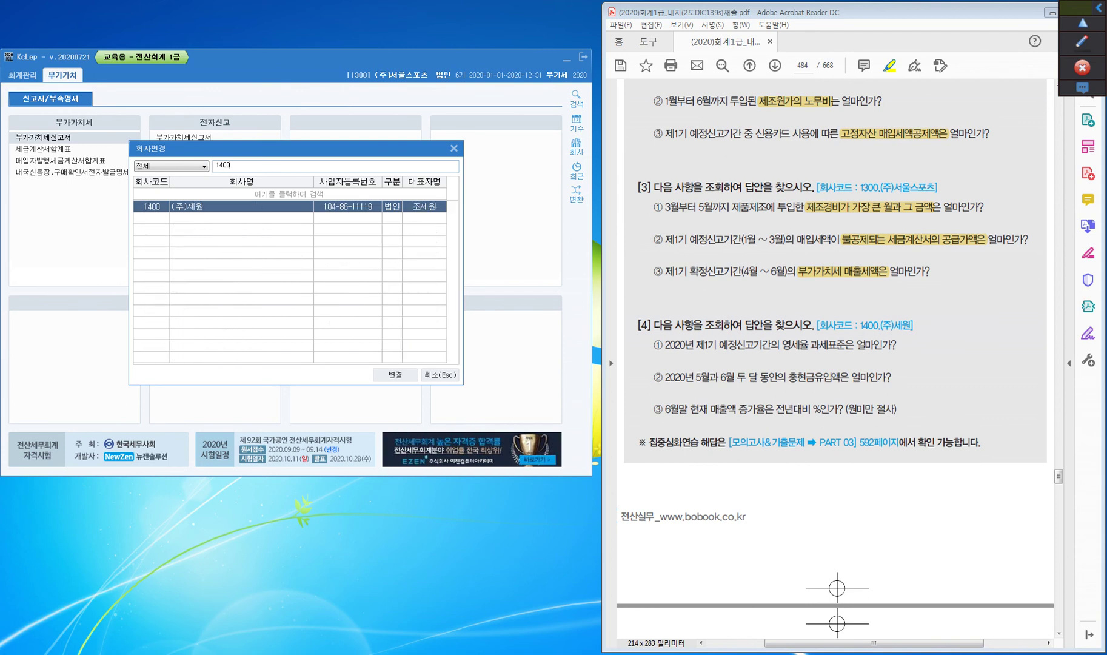
pyautogui.press('Return')
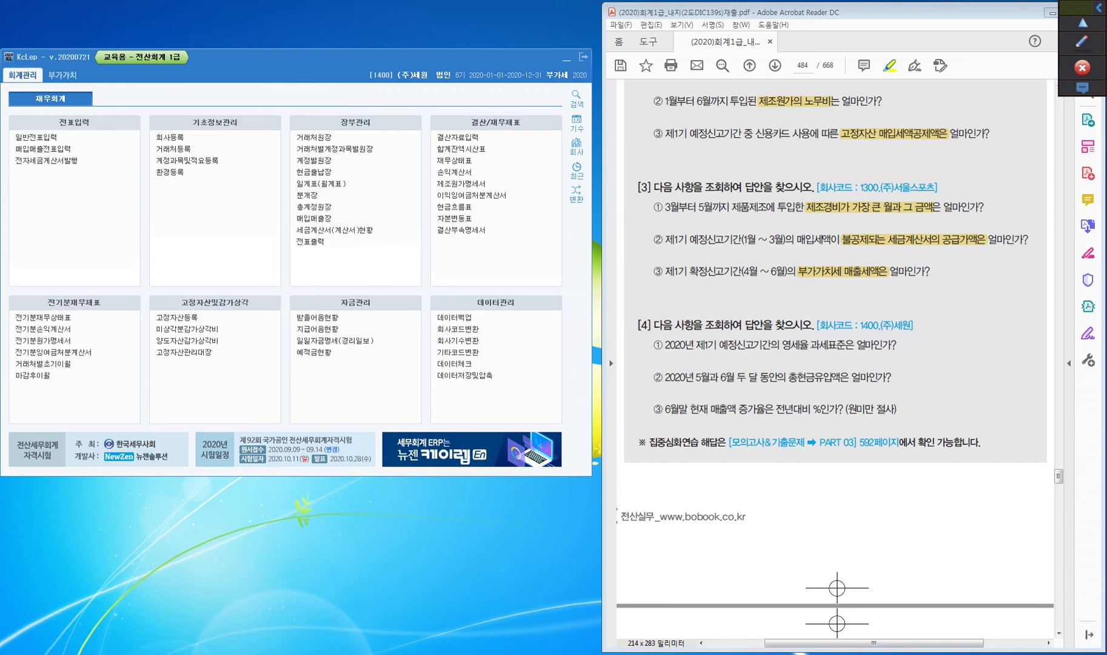
# - Highlight "영세율 과세표준" in question [4] ① of the PDF
pyautogui.scroll(-3, 835, 364)
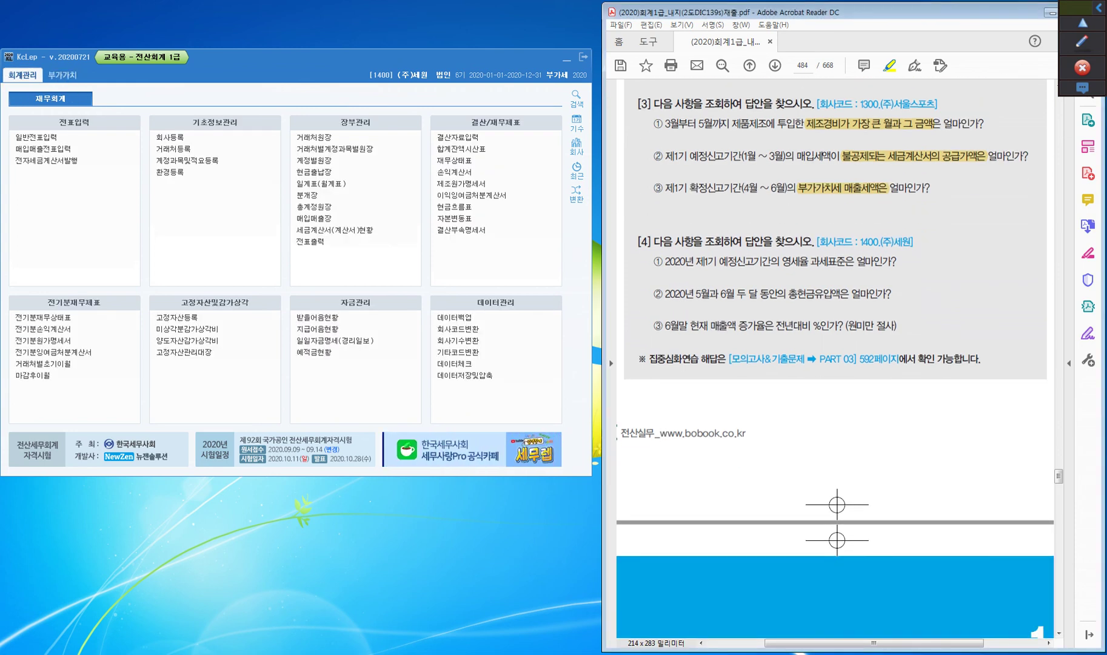
pyautogui.moveTo(782, 261); pyautogui.dragTo(847, 261)
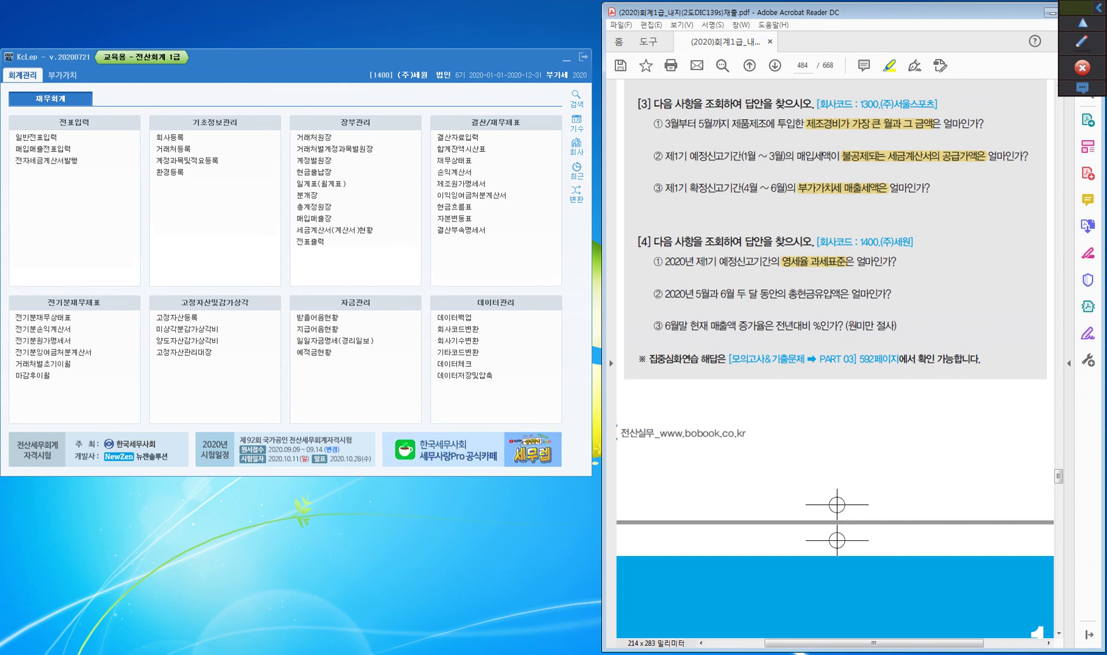
# - Open the 부가가치세신고서 and look up the period from January 1 to March 31, 2020
pyautogui.click(61, 75)
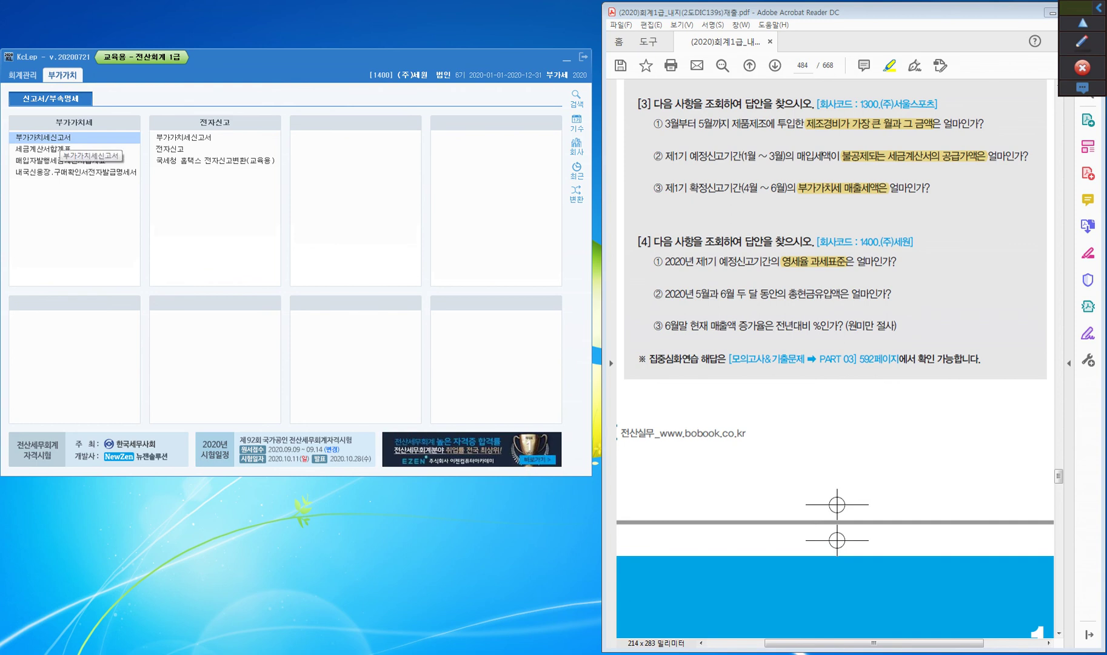
pyautogui.click(45, 137)
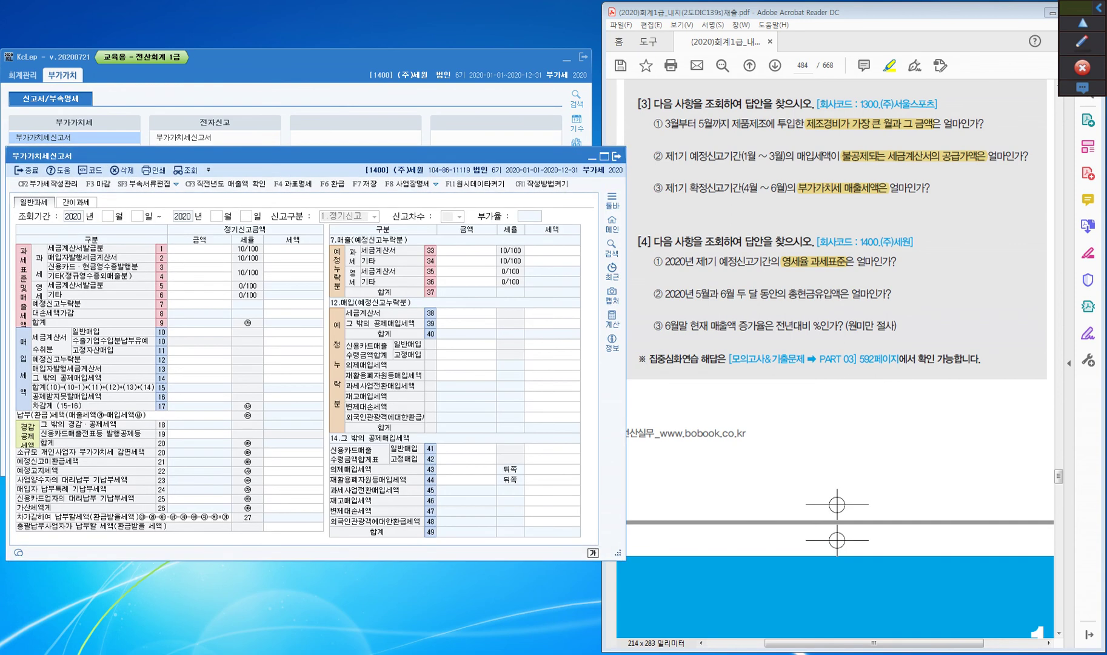
pyautogui.press('Return')
pyautogui.write('3')
pyautogui.press('Return')
pyautogui.press('Return')
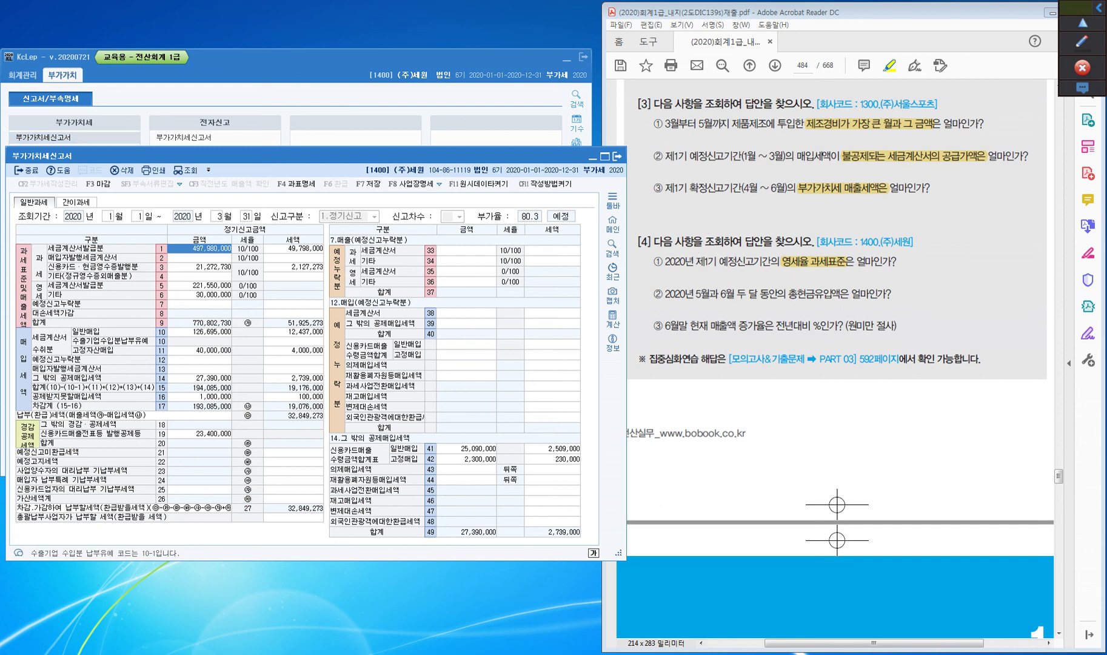
# - Box the 영세 rows 5 and 6 with their 금액 in magenta, and open the calculator clear of the boxed amounts
pyautogui.click(1077, 31)
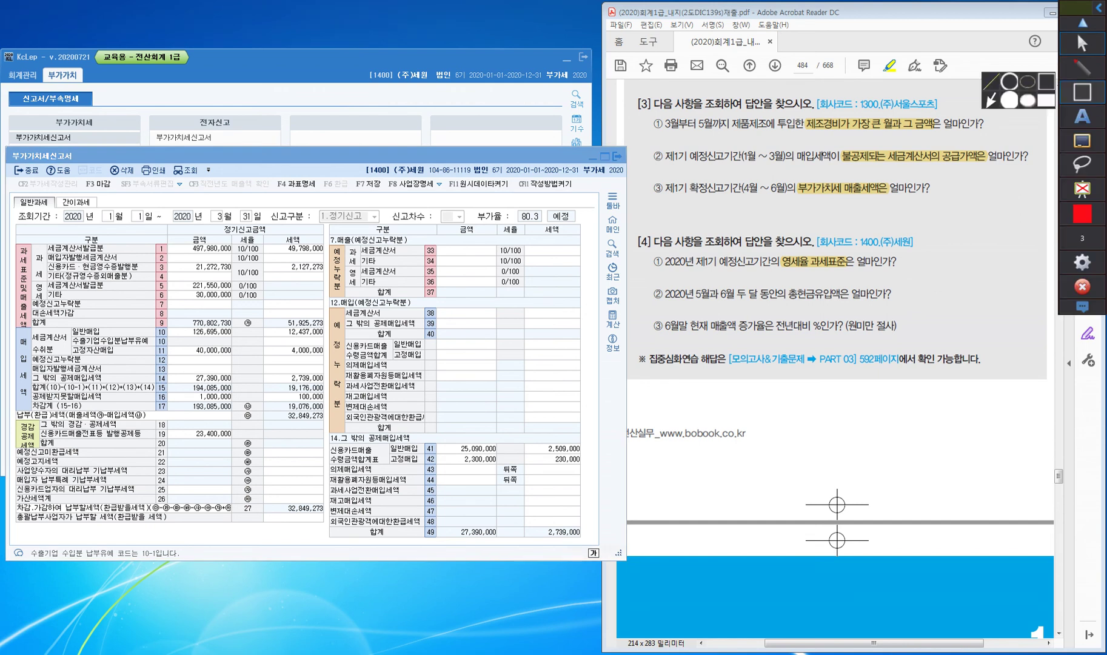
pyautogui.click(1082, 92)
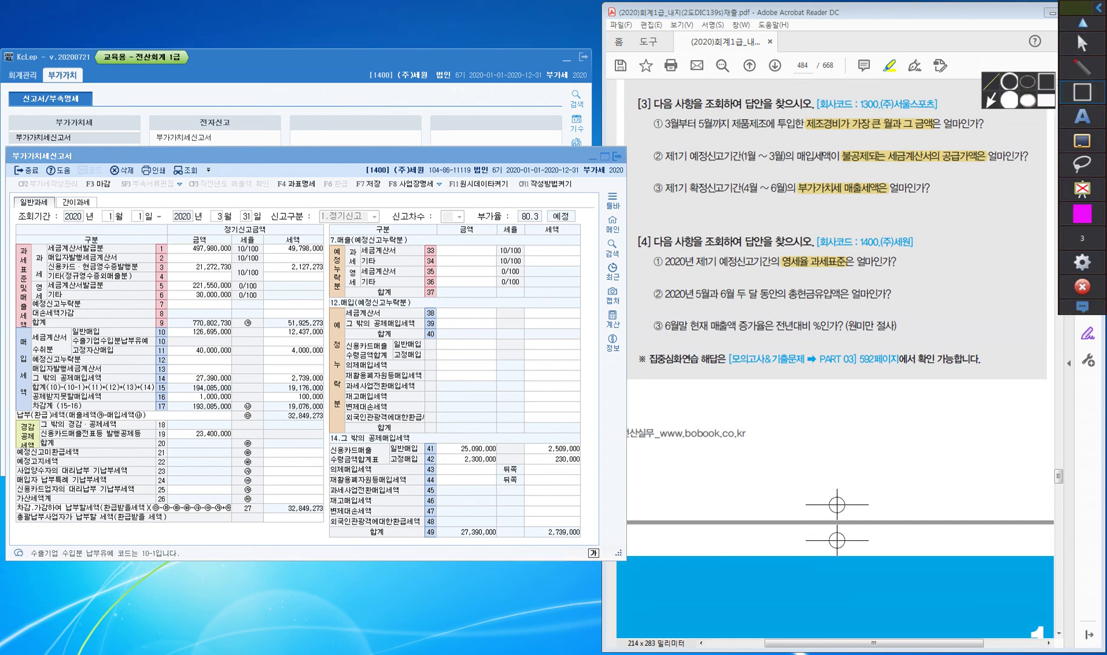
pyautogui.moveTo(31, 278)
pyautogui.mouseDown()
pyautogui.moveTo(38, 303)
pyautogui.moveTo(233, 299)
pyautogui.mouseUp()
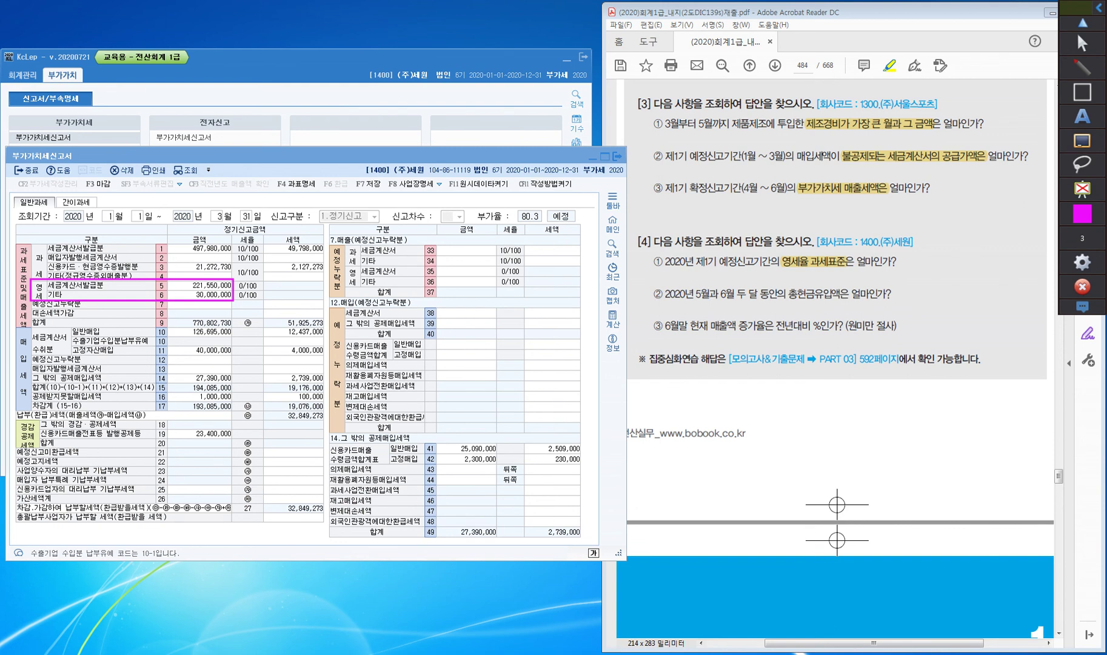
pyautogui.click(1082, 44)
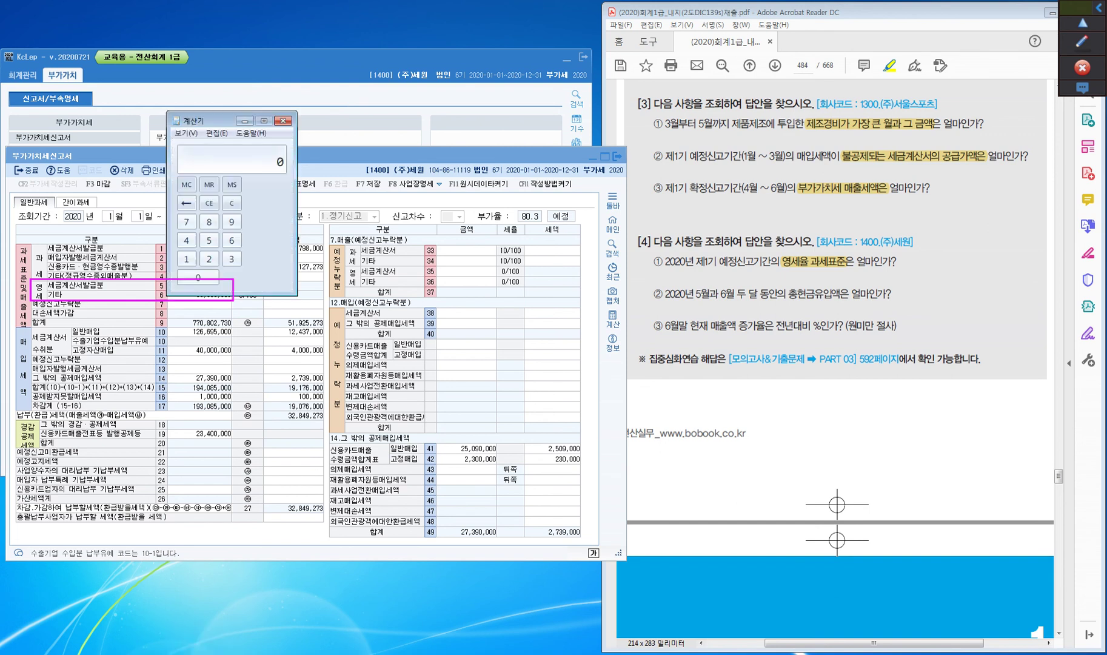
pyautogui.moveTo(200, 120); pyautogui.dragTo(430, 103)
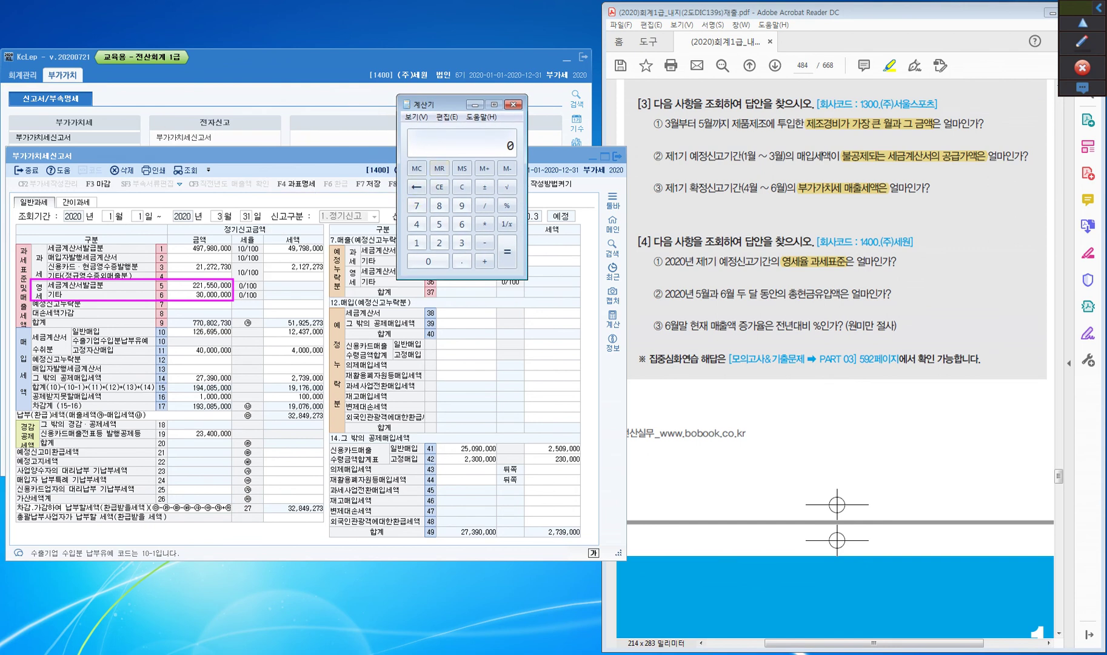
pyautogui.write('221,550')
pyautogui.press('+')
pyautogui.press('Return')
pyautogui.press('Delete')
pyautogui.press('Escape')
# - Add 221,500,000 and 30,000,000 in the calculator, and clear and close it
pyautogui.write('221500000')
pyautogui.press('+')
pyautogui.write('30,')
pyautogui.write('00')
pyautogui.write('0,00')
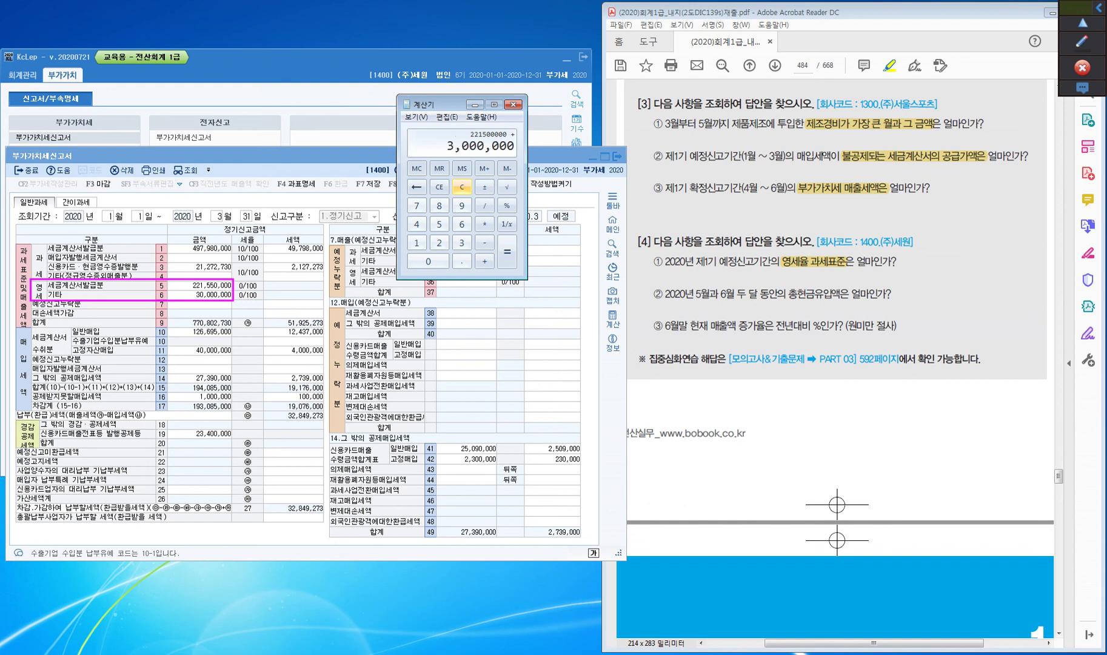
pyautogui.write('0')
pyautogui.press('Return')
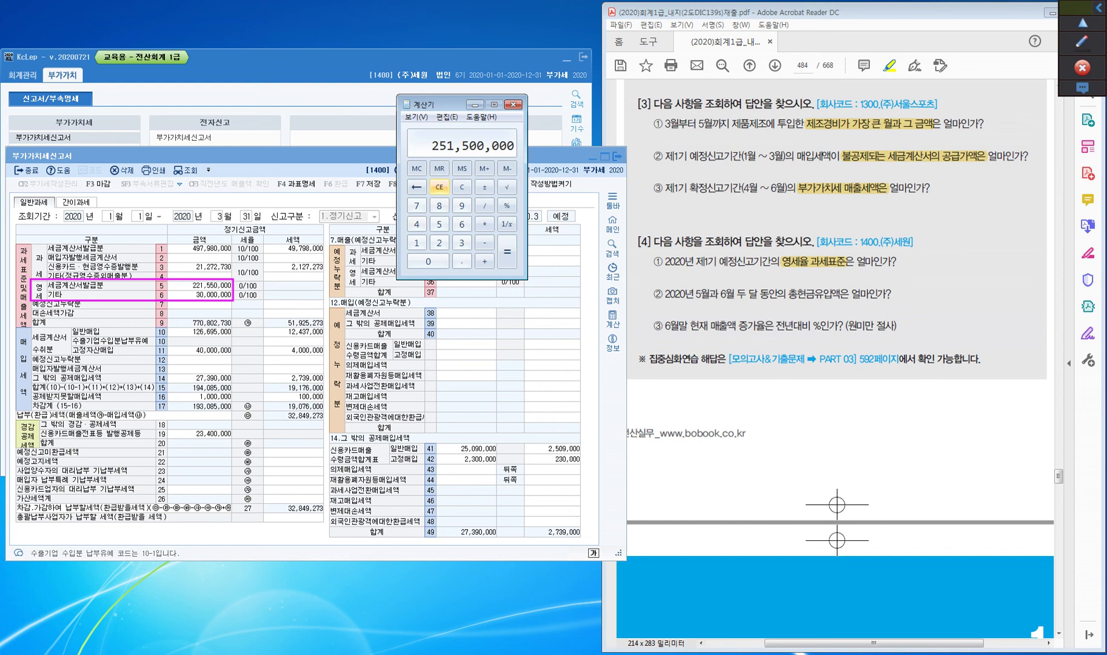
pyautogui.click(438, 187)
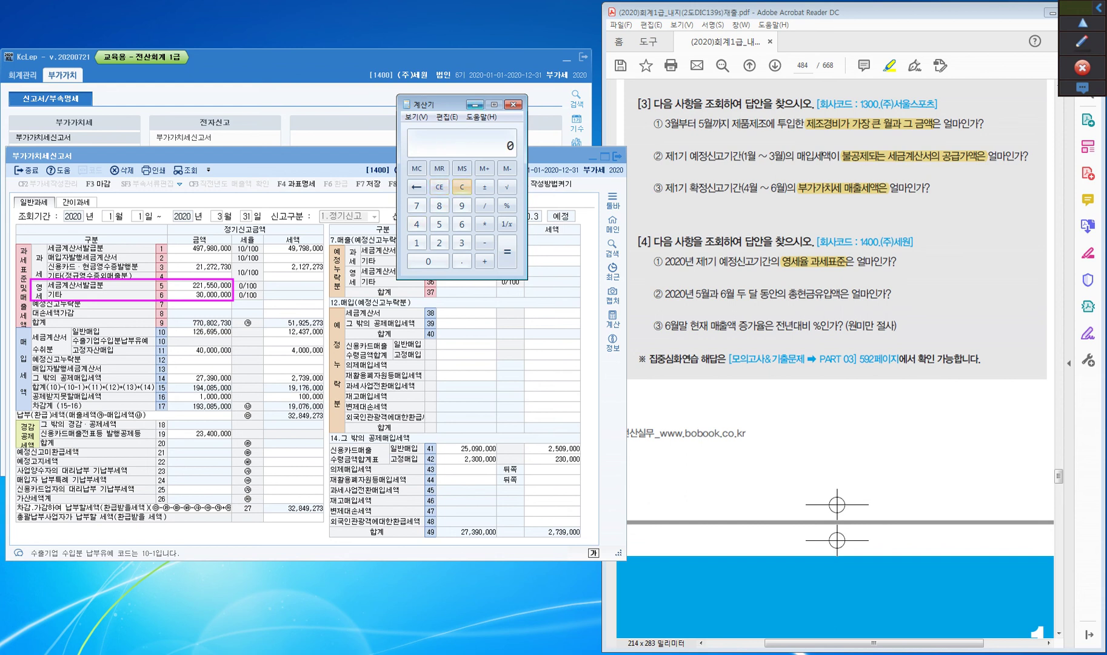
pyautogui.hotkey('alt', 'F4')
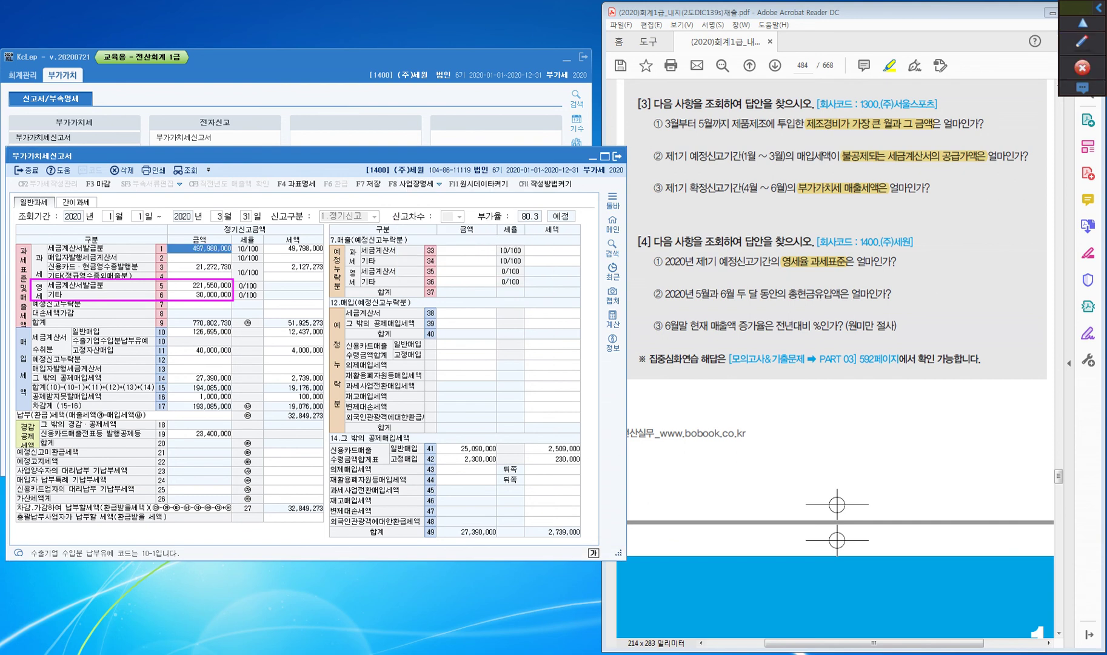
# - Clear the magenta box and close the 부가가치세신고서 without saving, returning to the 회계관리 menu
pyautogui.click(1078, 38)
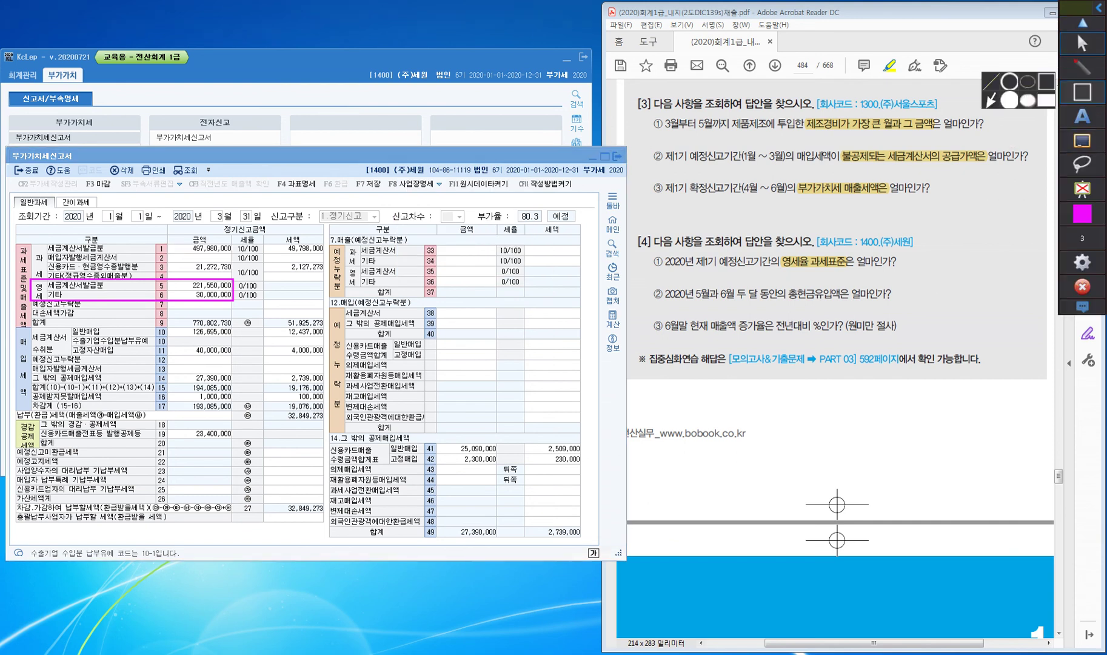
pyautogui.click(1082, 141)
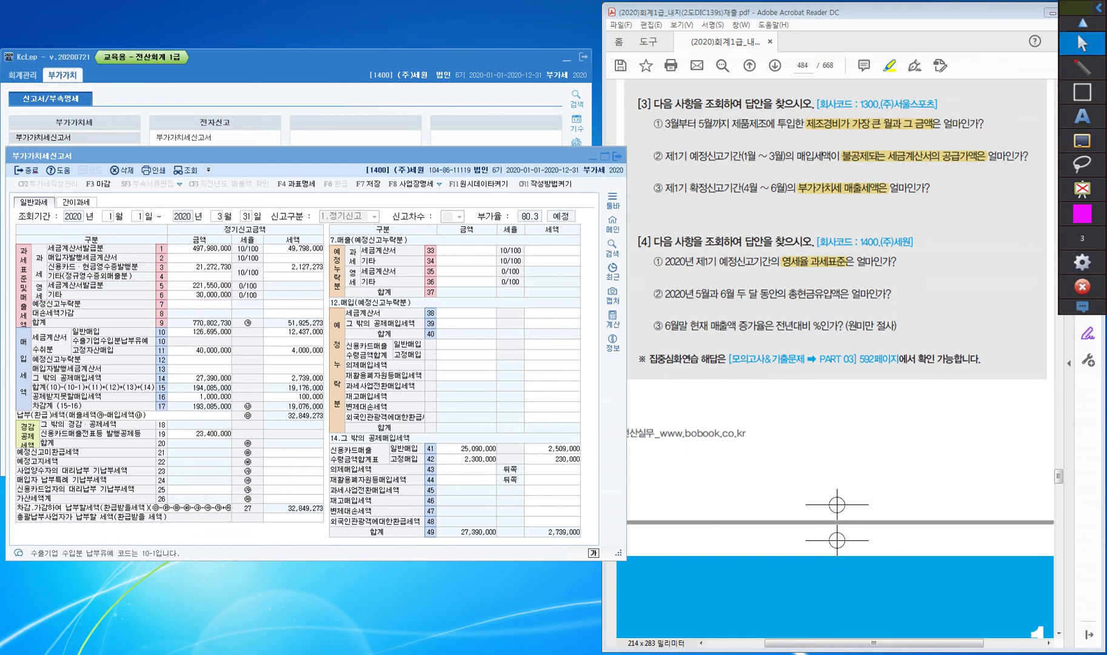
pyautogui.click(1077, 31)
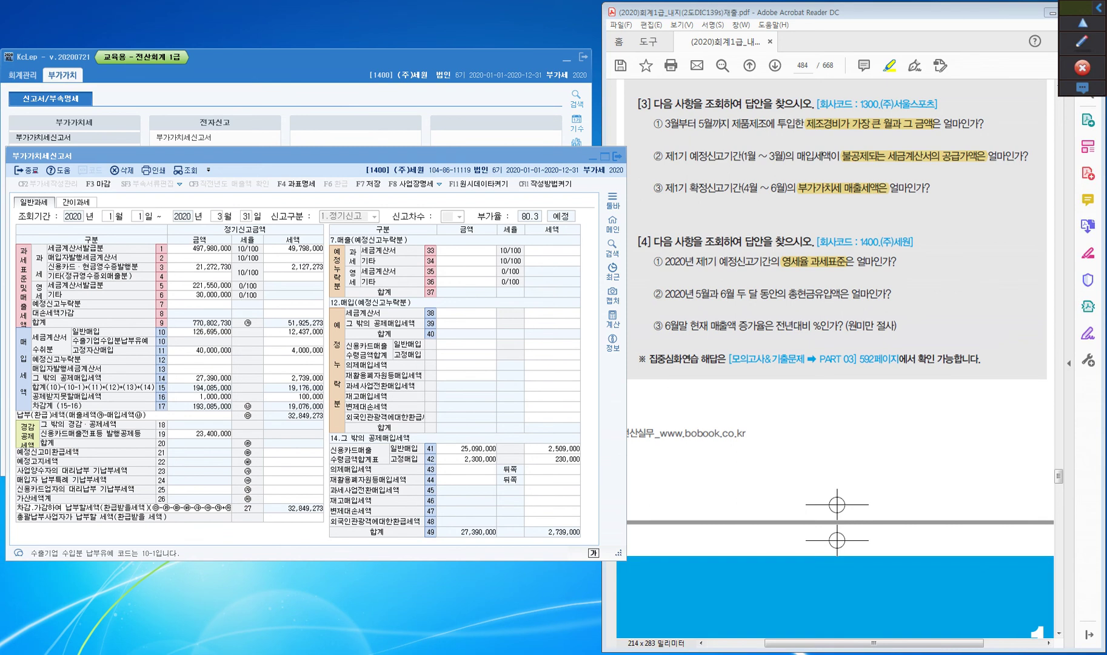
pyautogui.press('Escape')
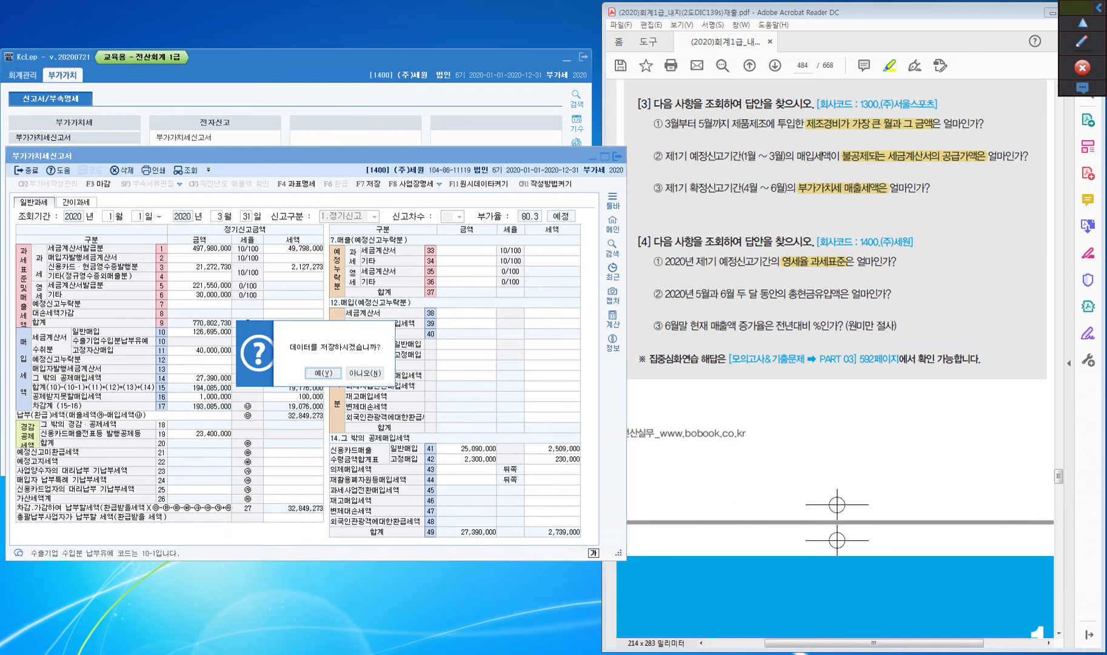
pyautogui.press('n')
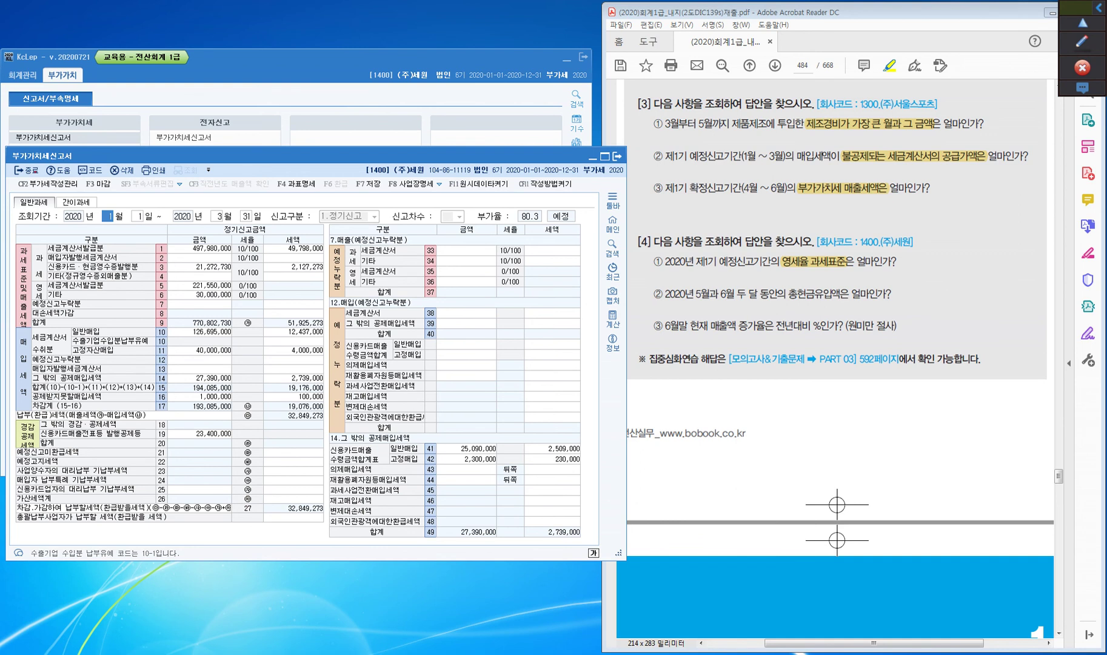
pyautogui.click(26, 170)
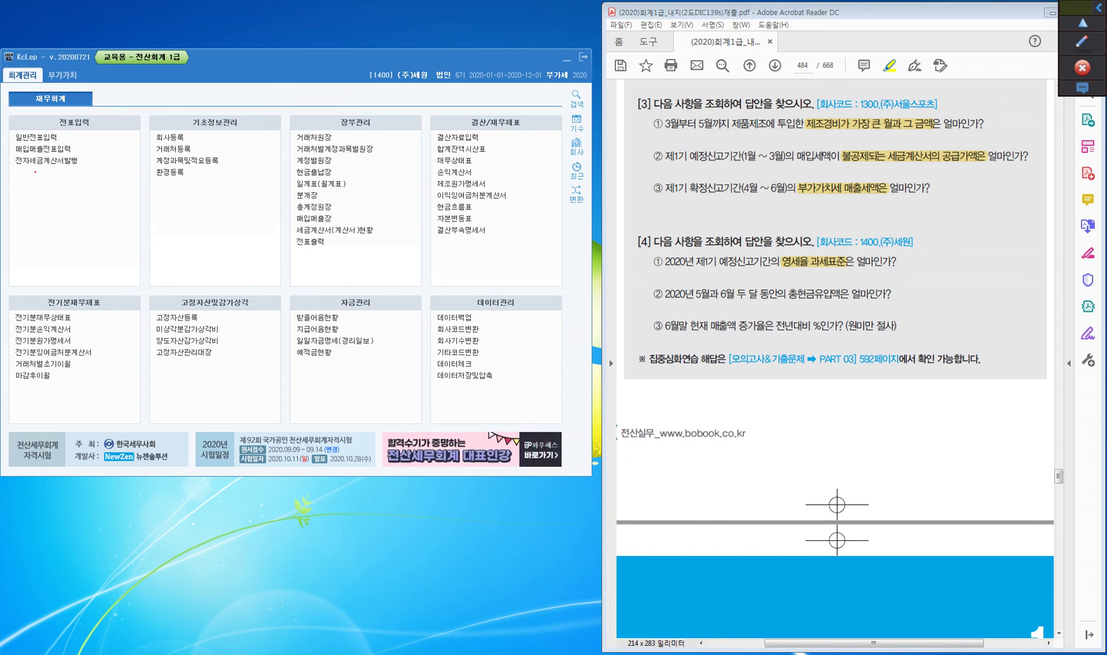
# - Highlight "총현금유입액" in question [4] ② of the PDF and handwrite 입금 above it in red
pyautogui.moveTo(789, 295); pyautogui.dragTo(841, 295)
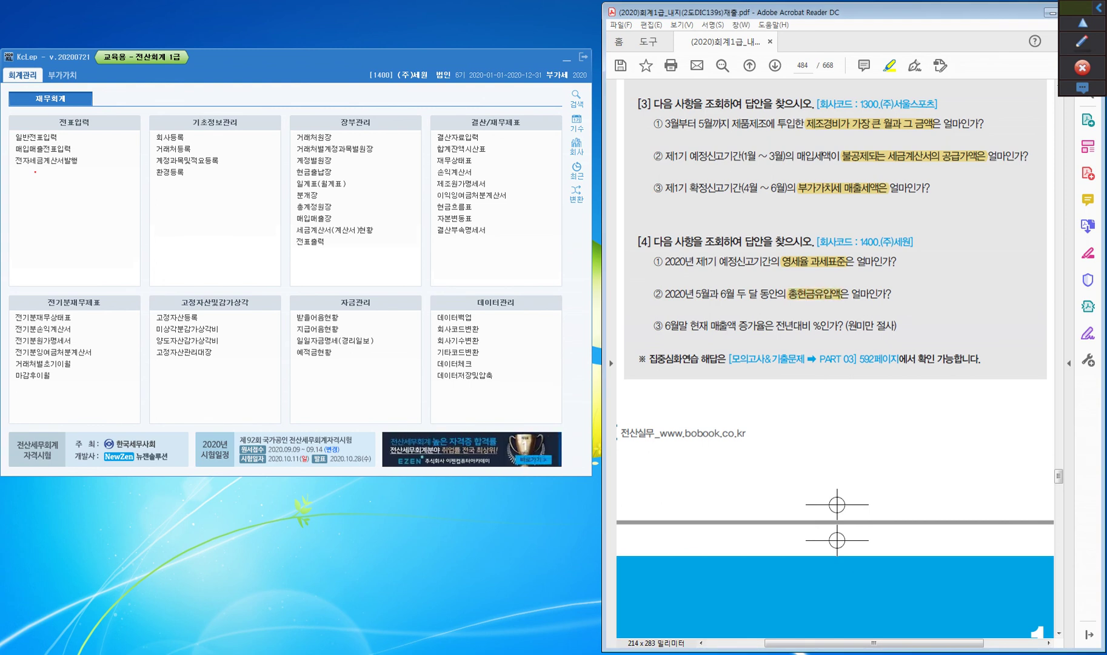
pyautogui.click(1081, 42)
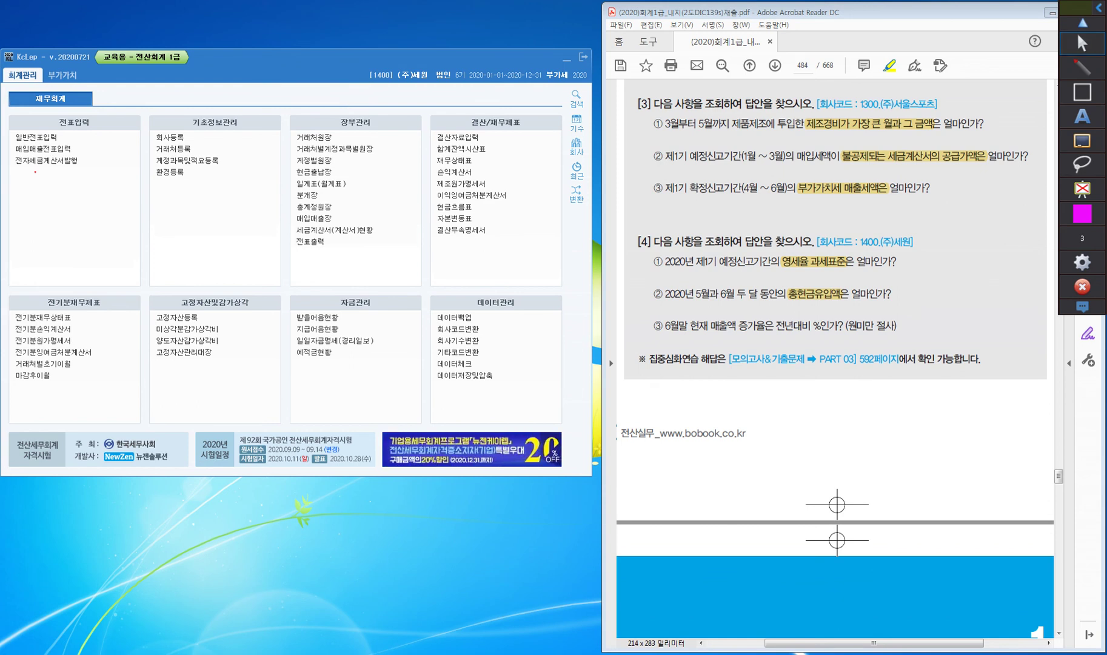
pyautogui.click(1082, 68)
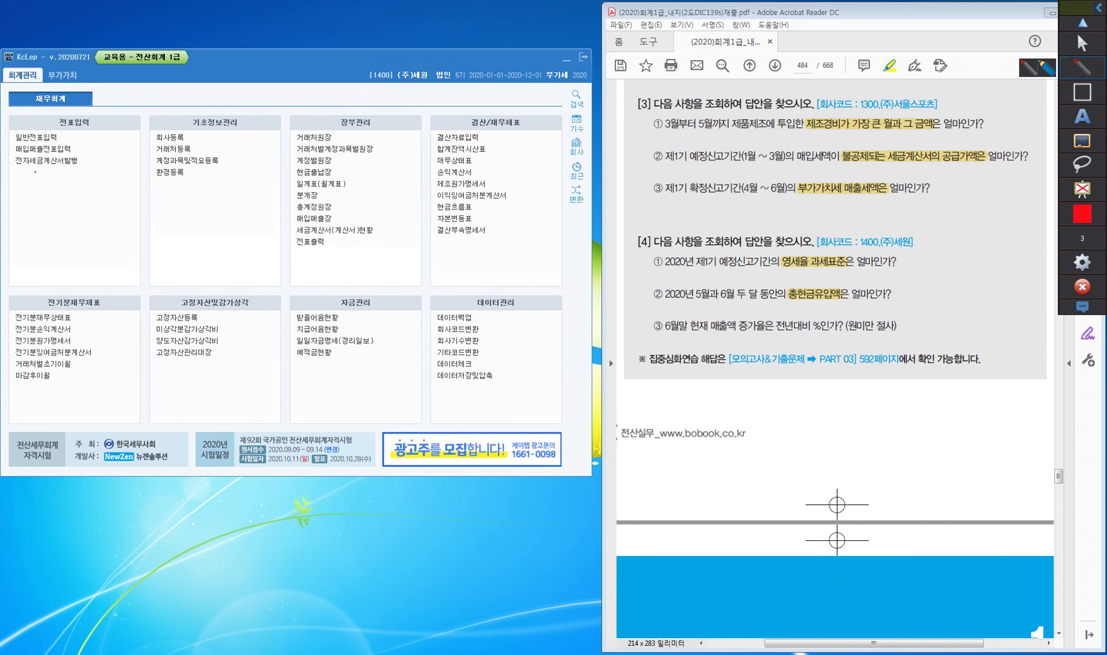
pyautogui.moveTo(819, 271); pyautogui.dragTo(826, 285)
pyautogui.moveTo(830, 274); pyautogui.dragTo(839, 284)
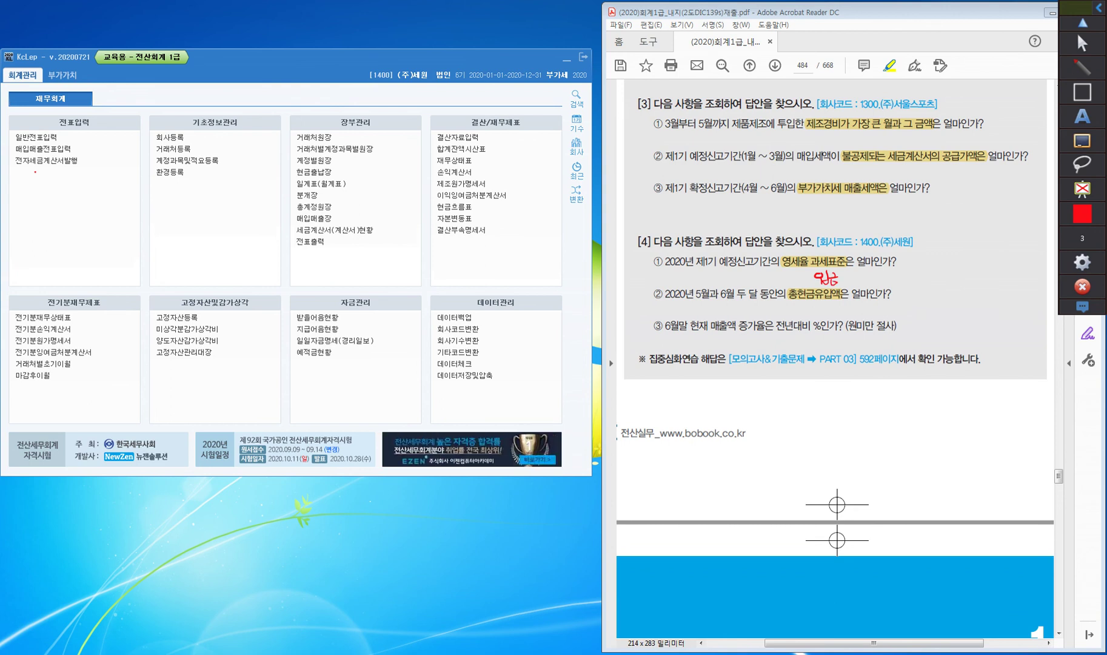
pyautogui.click(1076, 31)
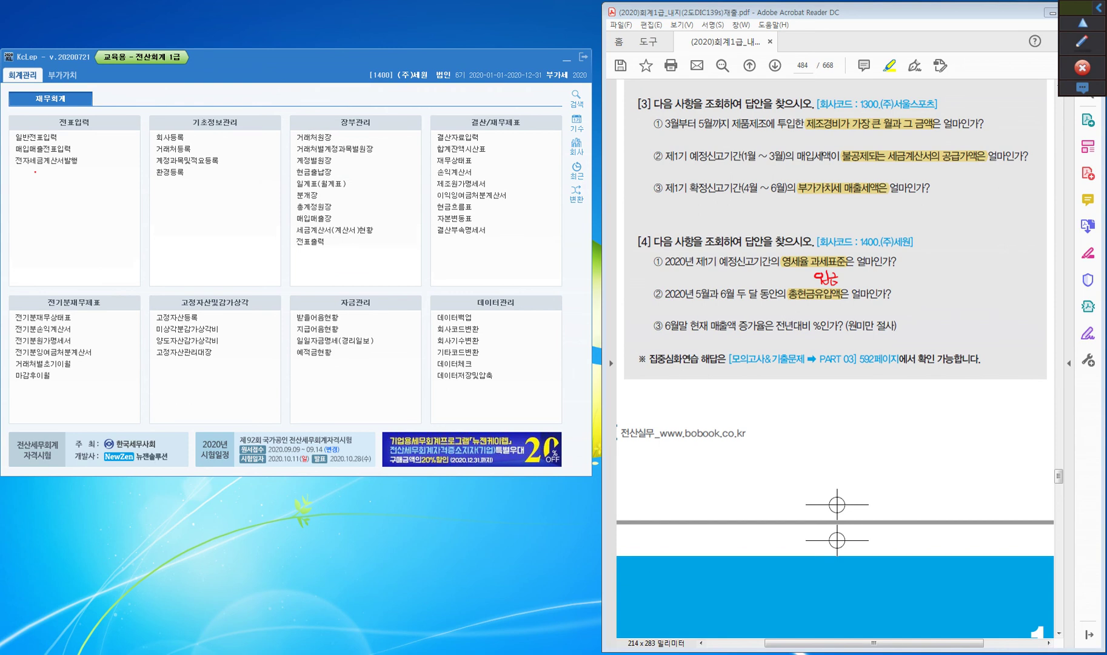
# - Open the 현금출납장 for May 1 to June 30, 2020, and adjust the window height to show more entries
pyautogui.click(320, 174)
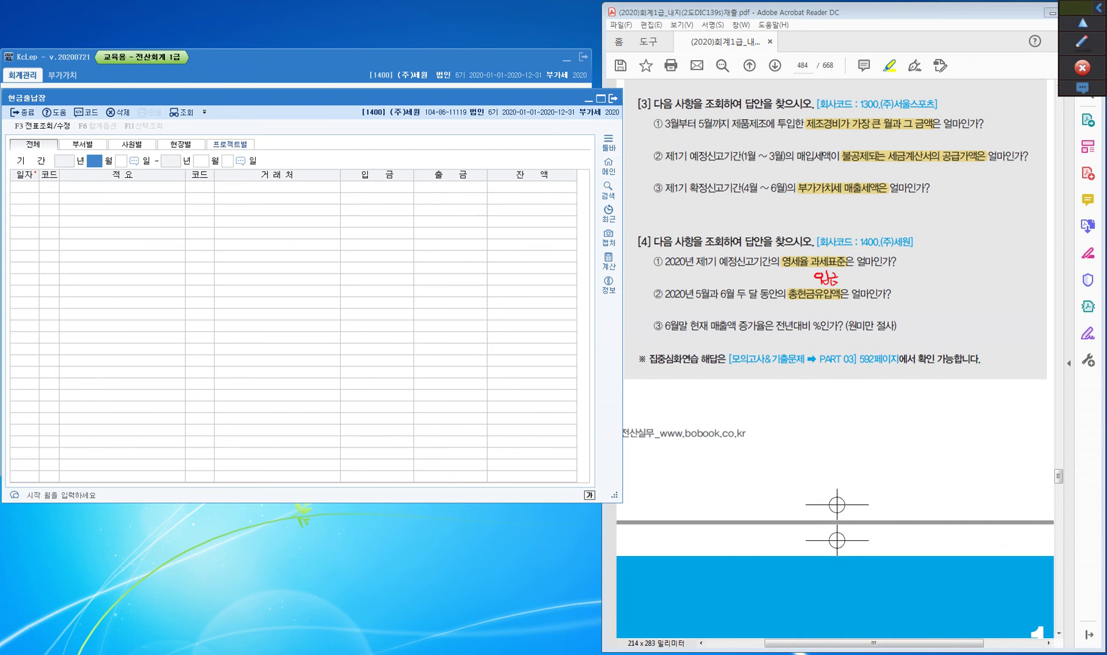
pyautogui.write('5')
pyautogui.press('Return')
pyautogui.press('Return')
pyautogui.write('6')
pyautogui.press('Return')
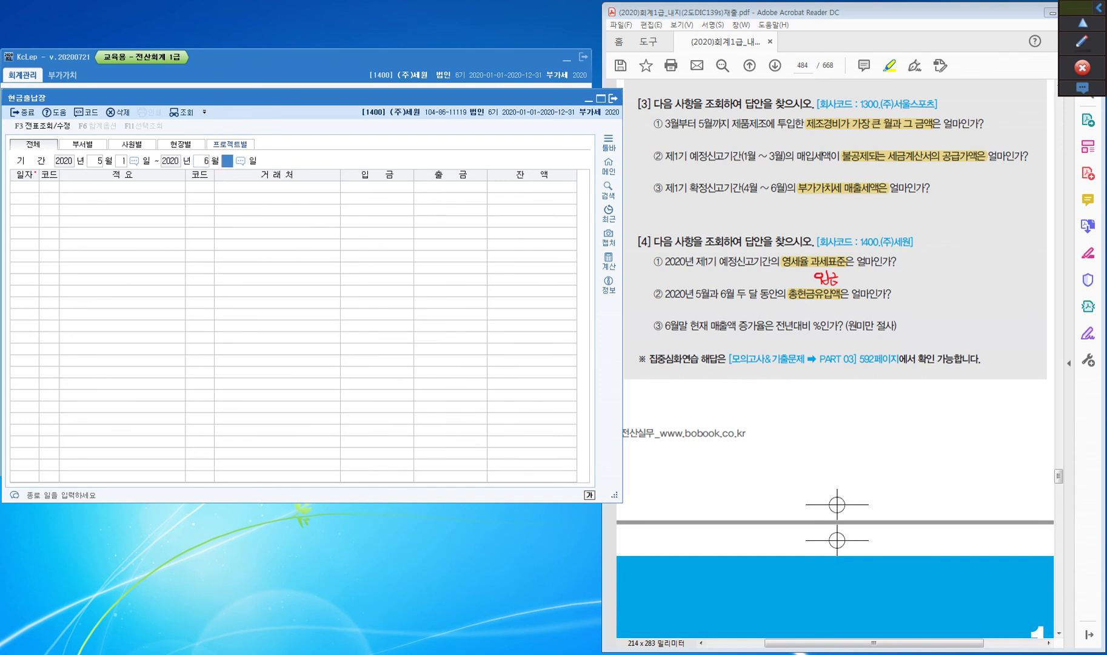
pyautogui.press('Return')
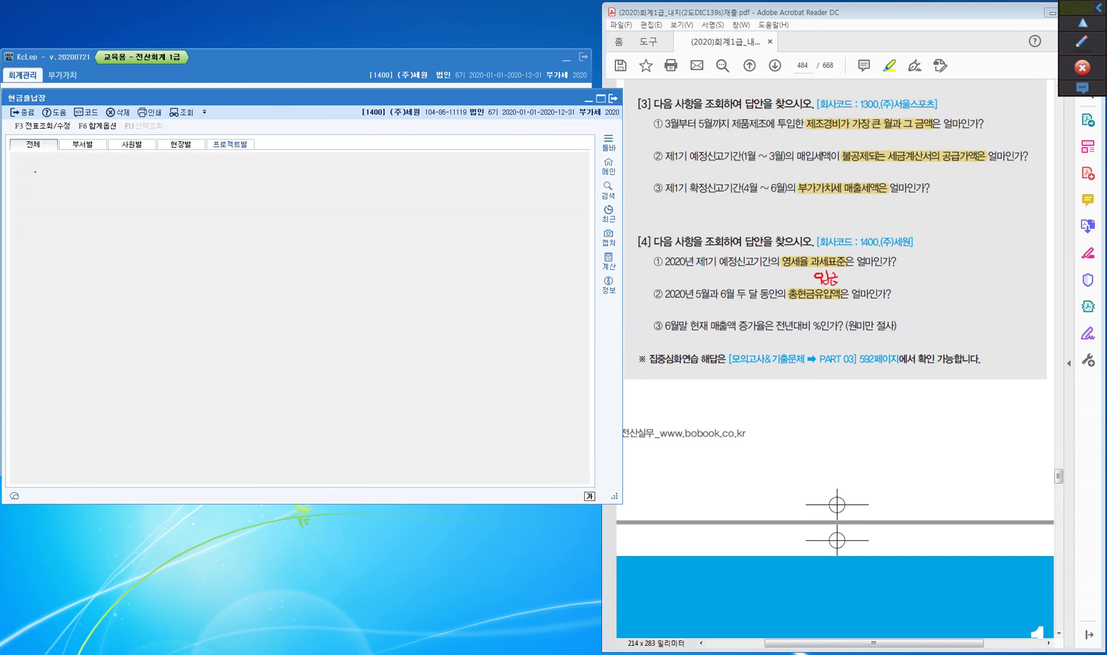
pyautogui.moveTo(312, 502); pyautogui.dragTo(312, 632)
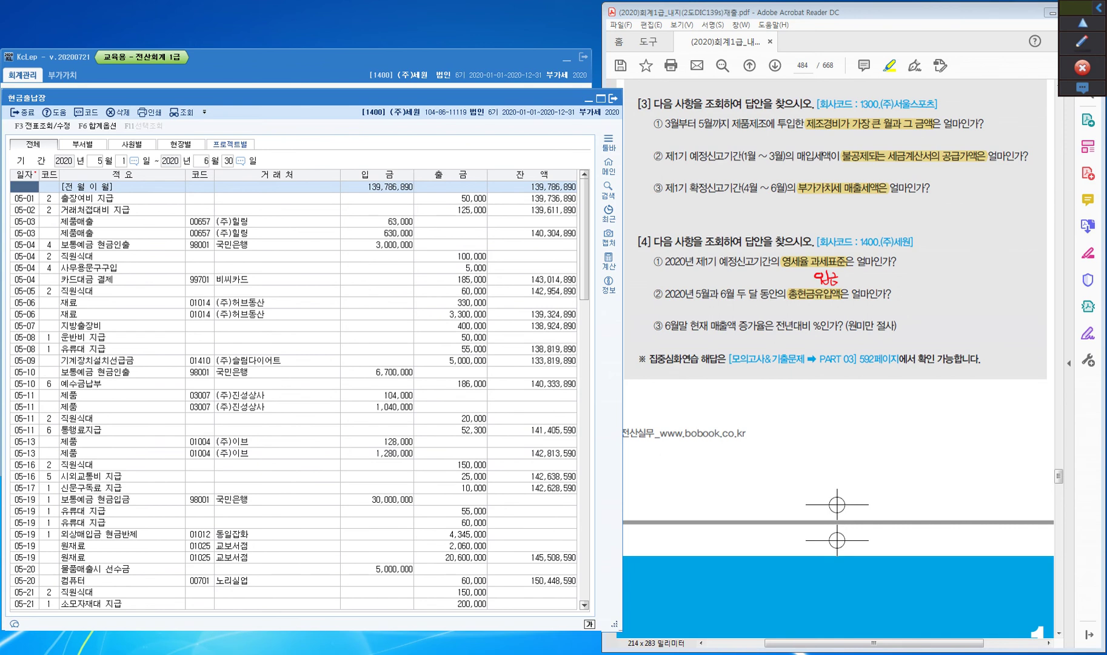
pyautogui.moveTo(312, 631); pyautogui.dragTo(311, 476)
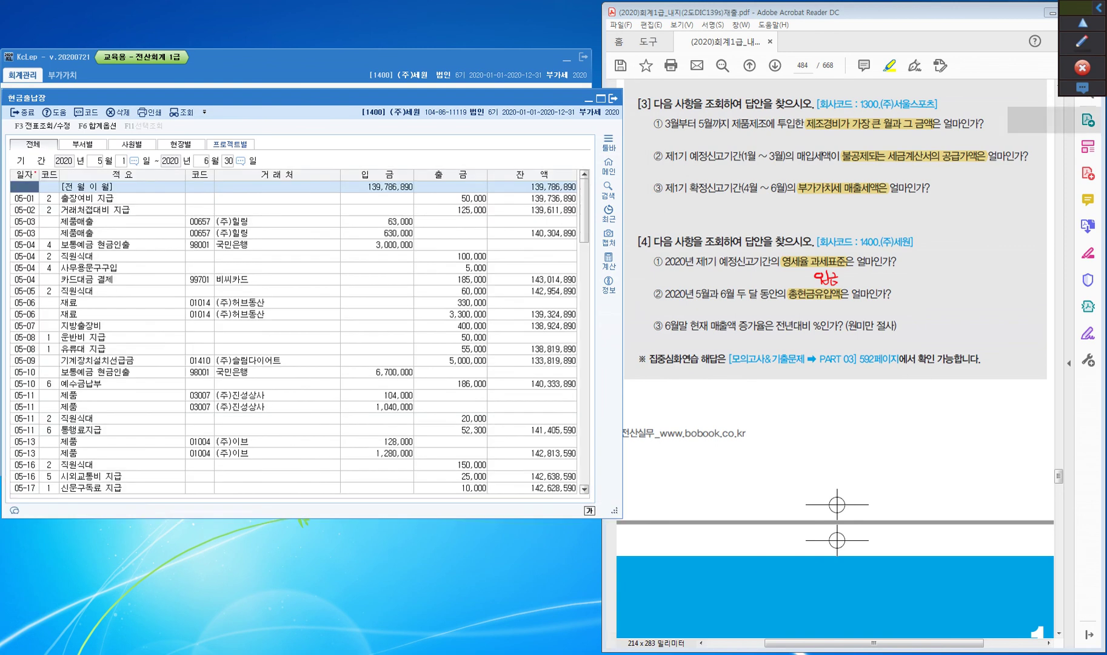
# - Box the 입금 column header of the 현금출납장 in magenta
pyautogui.click(1076, 31)
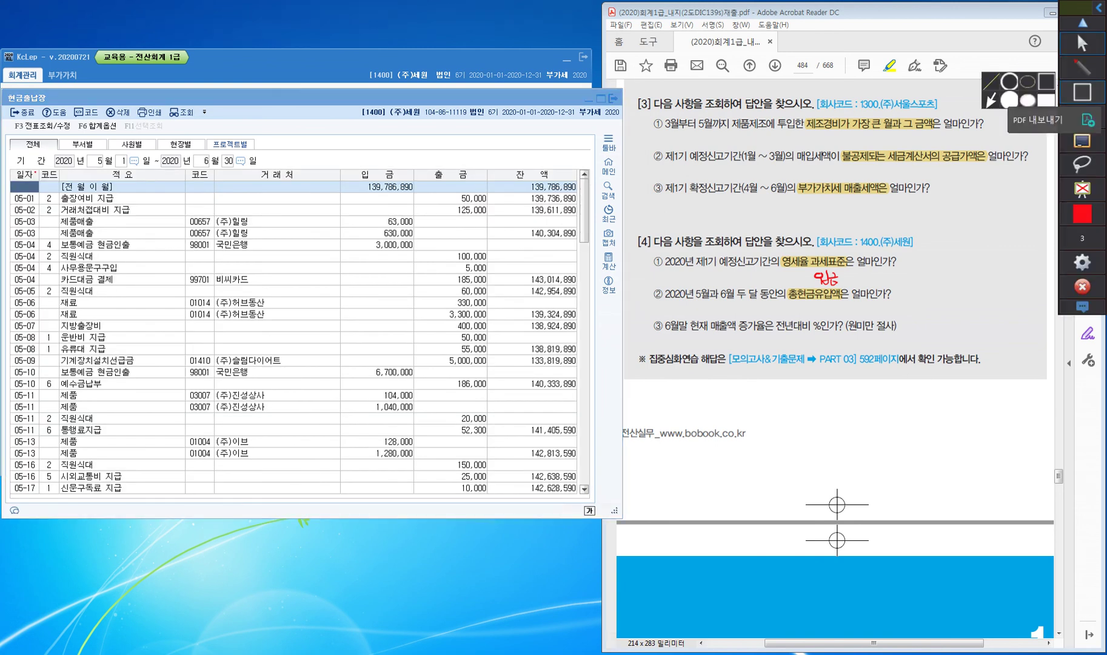
pyautogui.moveTo(333, 159)
pyautogui.mouseDown()
pyautogui.moveTo(364, 181)
pyautogui.moveTo(423, 191)
pyautogui.moveTo(421, 181)
pyautogui.mouseUp()
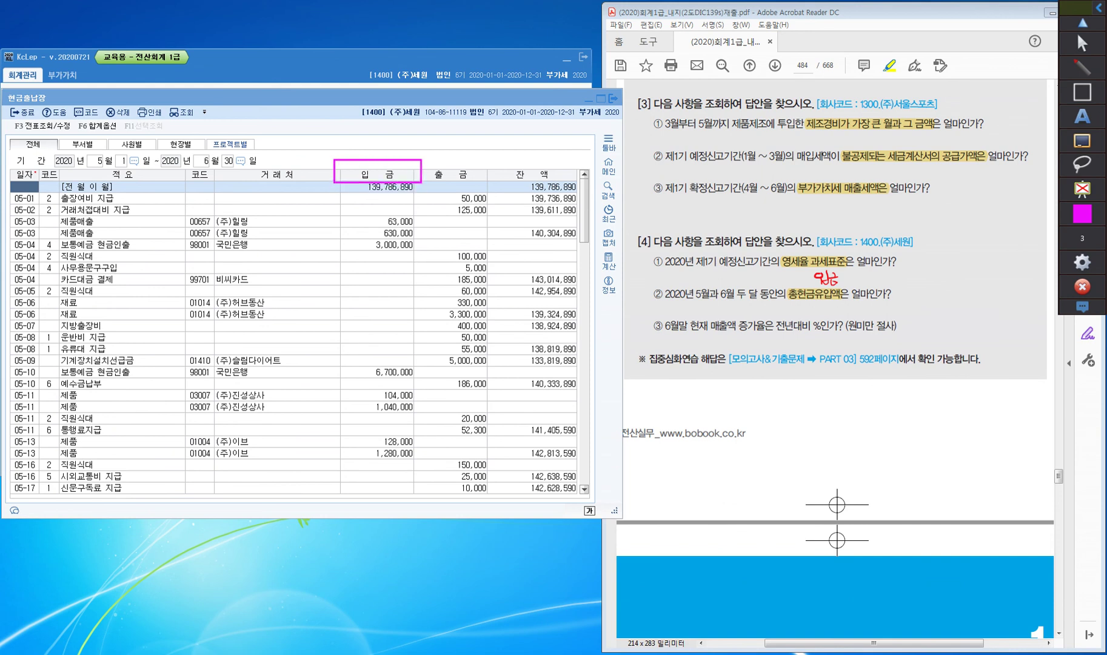
pyautogui.moveTo(1082, 141)
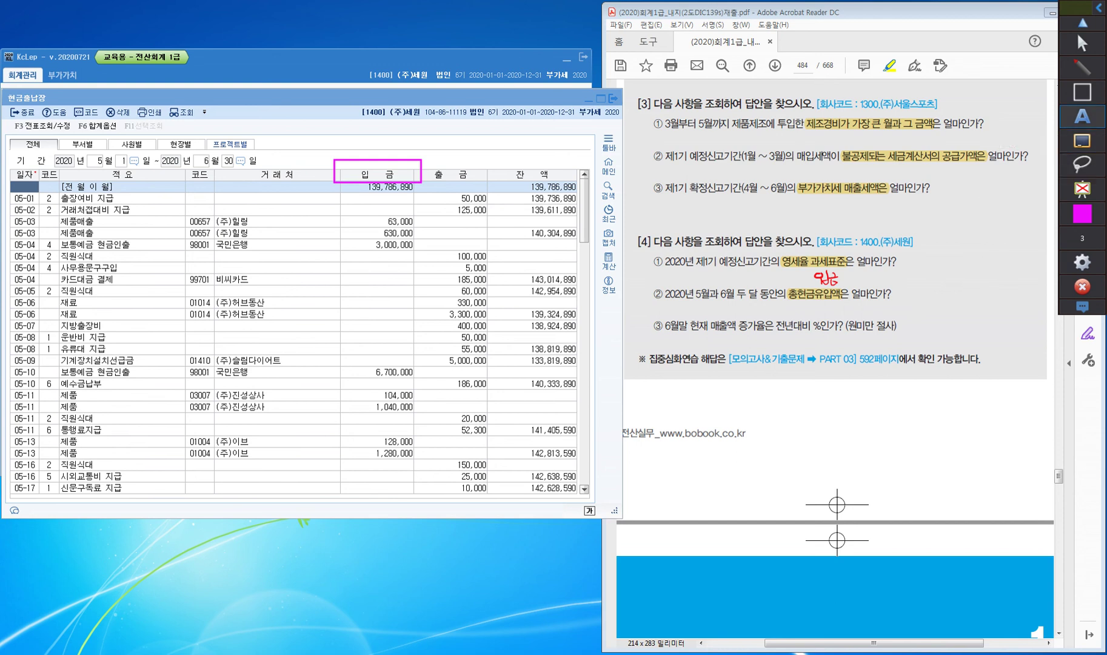
pyautogui.click(1082, 43)
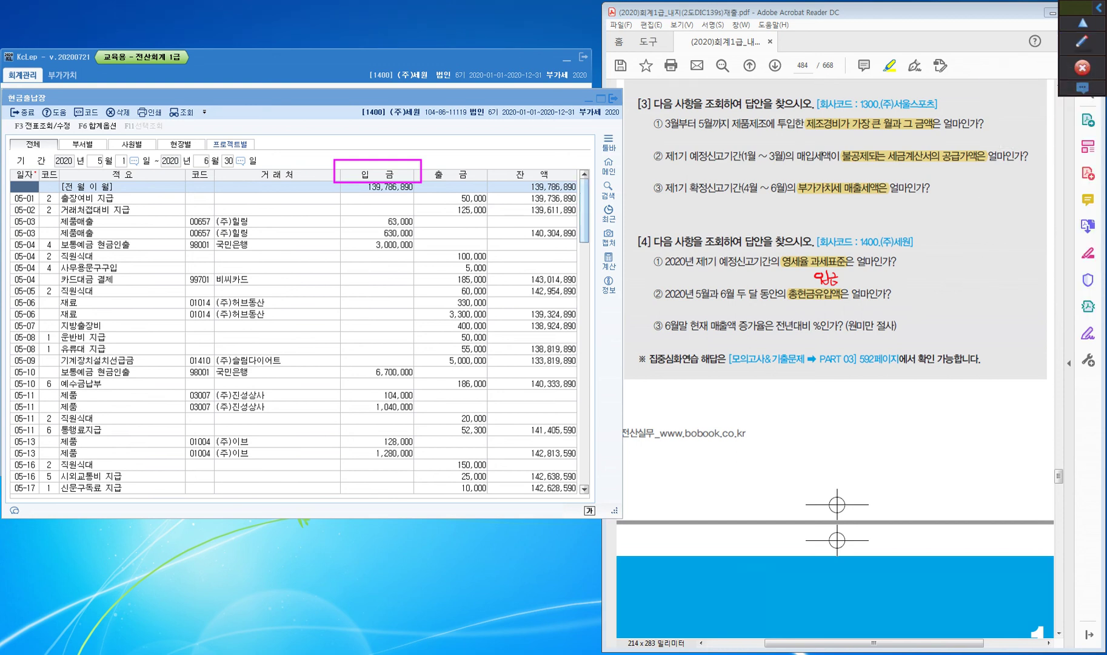
# - Find the 입금 amounts in the June and May [월계] rows of the 현금출납장
pyautogui.scroll(-20, 294, 337)
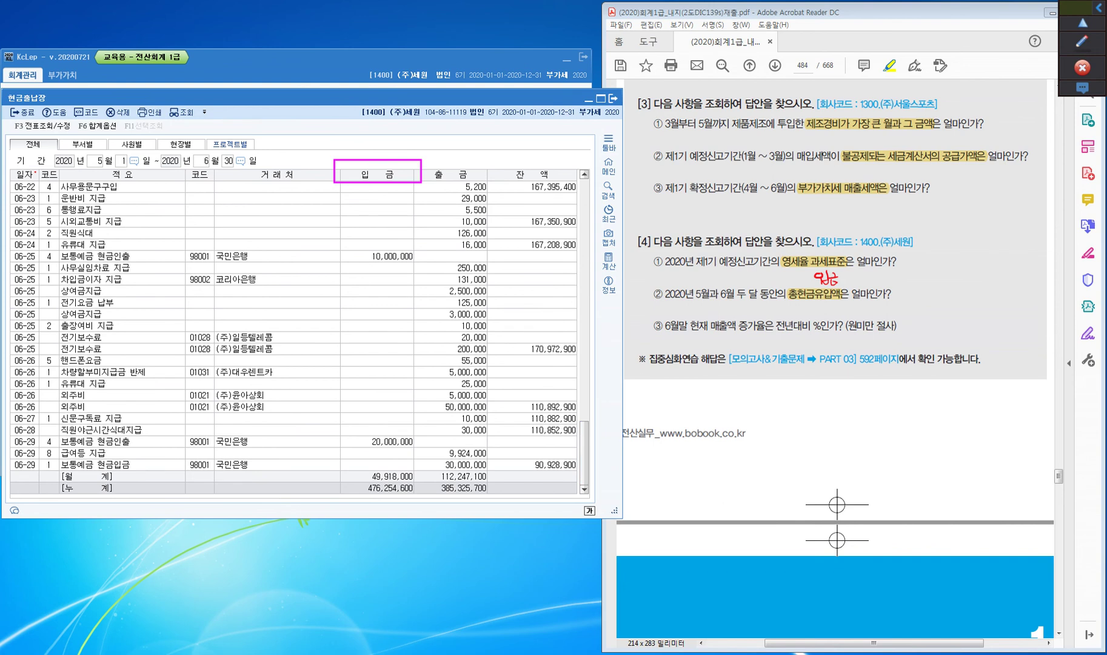
pyautogui.click(358, 478)
pyautogui.press('ctrl')
pyautogui.press('ctrl')
pyautogui.scroll(2, 358, 480)
pyautogui.scroll(12, 294, 336)
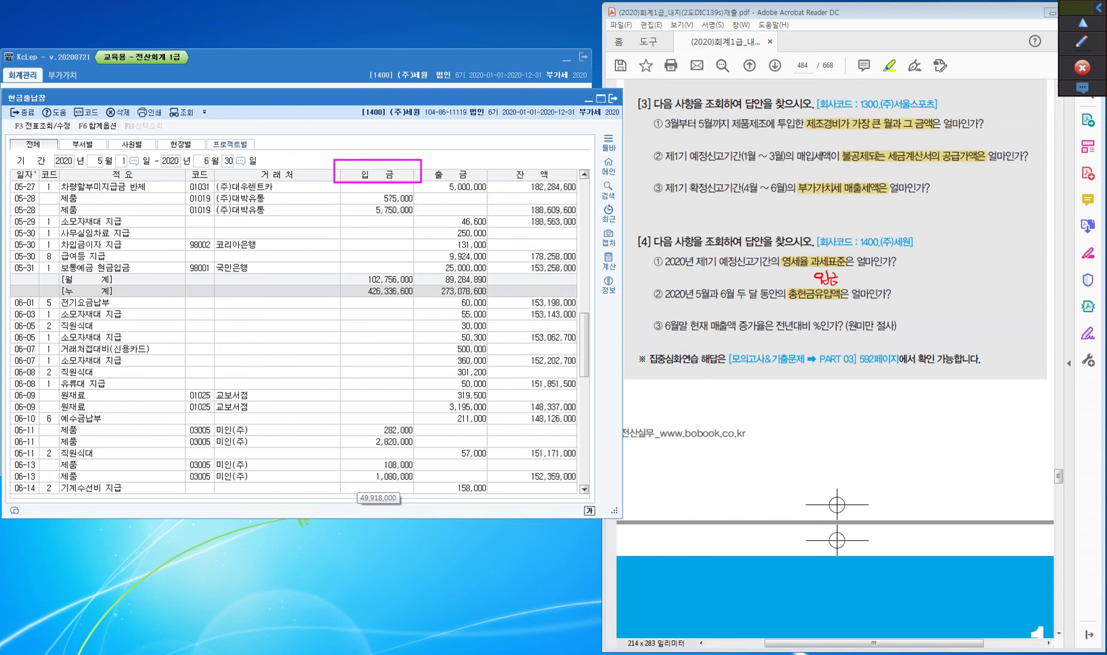
pyautogui.click(376, 279)
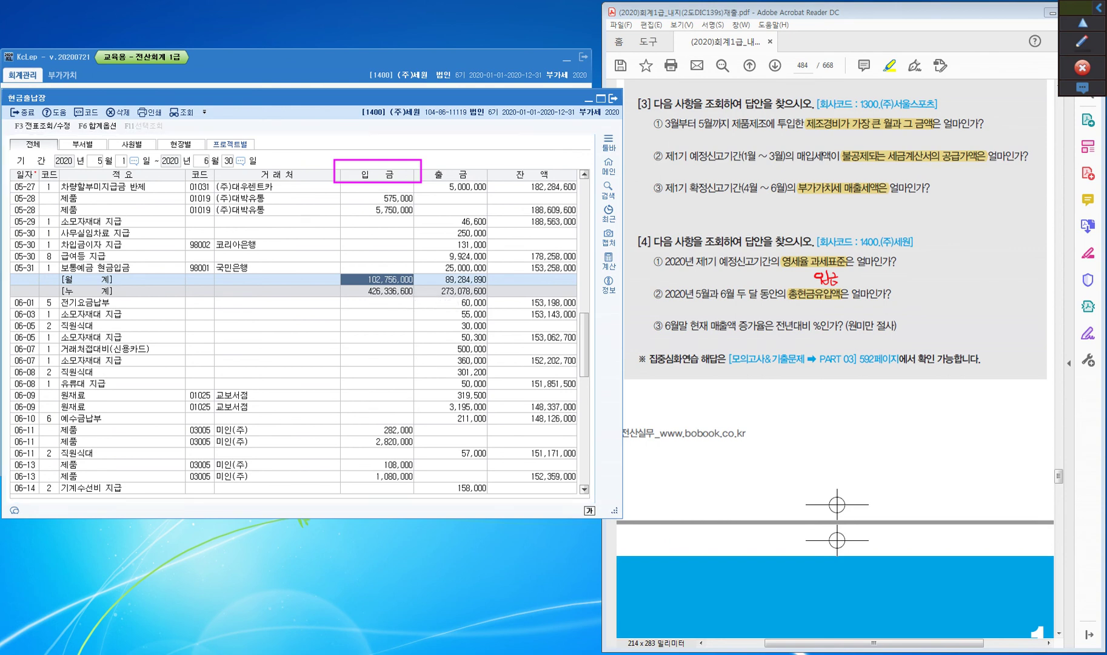
# - Add the May and June [월계] 입금 amounts of the 현금출납장 in the calculator: 102,756,000 + 49,918,000
pyautogui.click(608, 260)
pyautogui.moveTo(447, 116); pyautogui.dragTo(966, 191)
pyautogui.write('102,756,000')
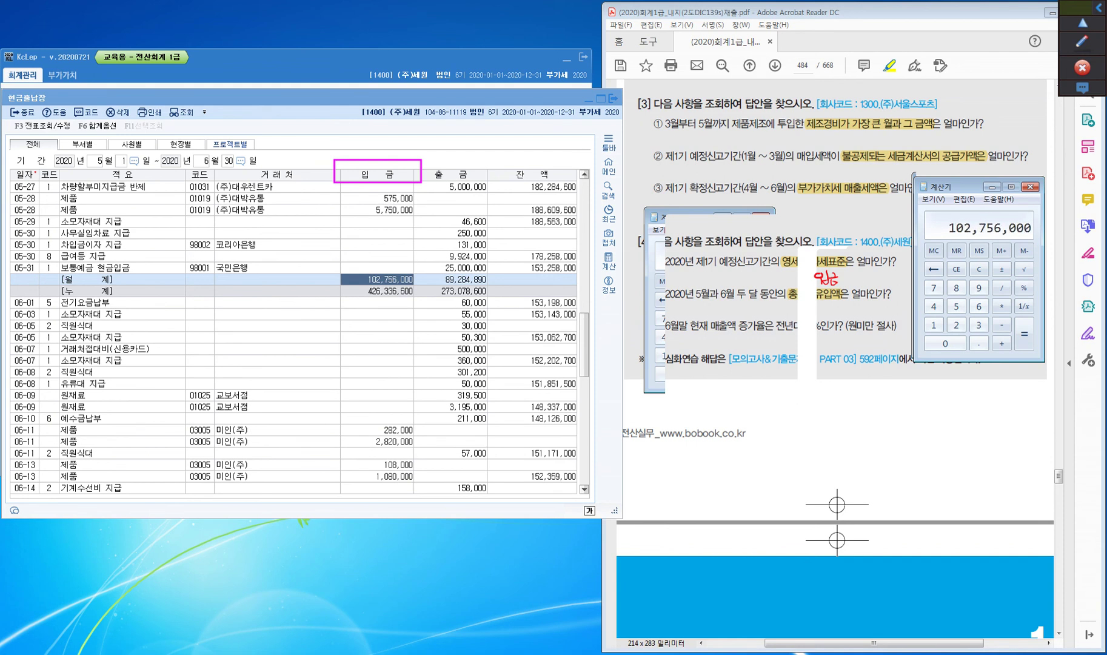
pyautogui.press('+')
pyautogui.click(388, 281)
pyautogui.scroll(-15, 387, 281)
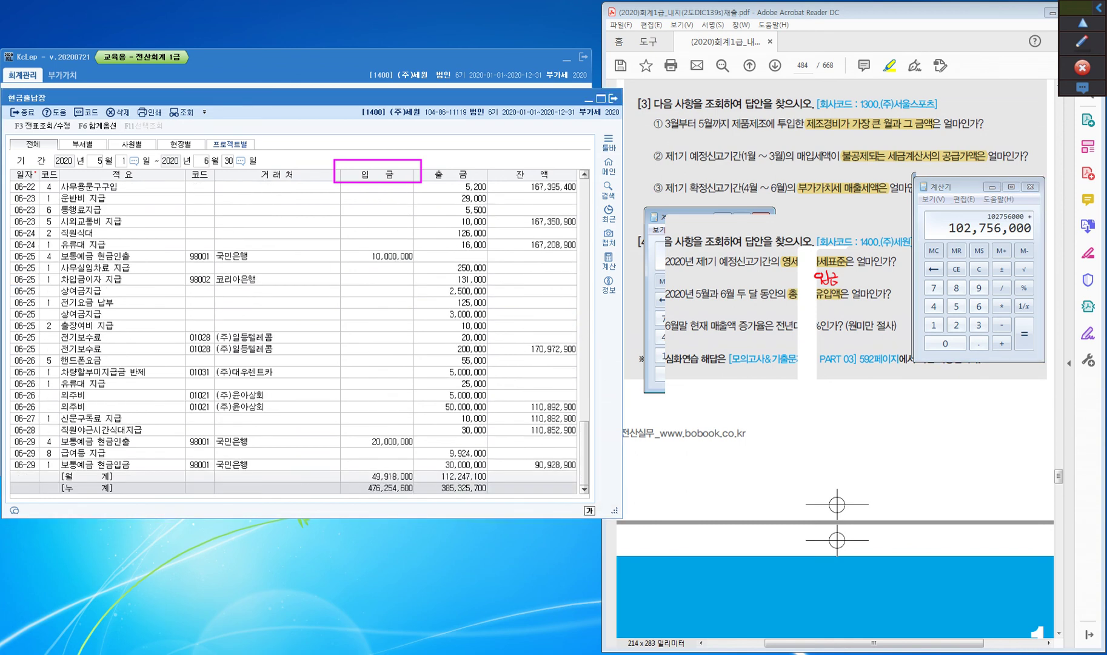
pyautogui.click(377, 476)
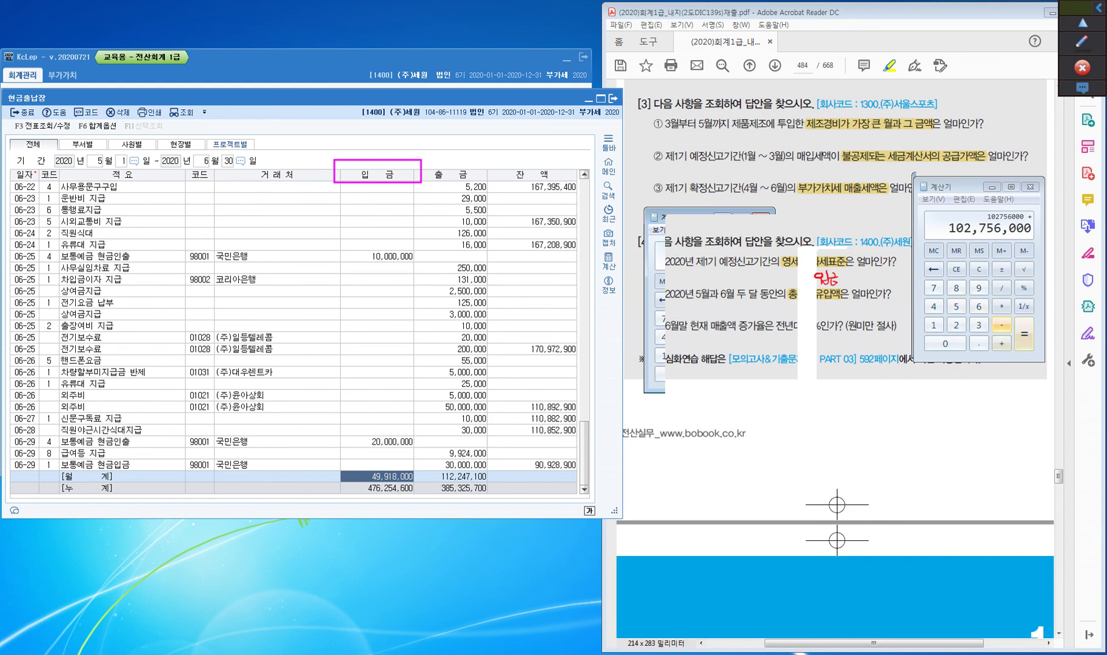
pyautogui.click(1001, 343)
pyautogui.write('49,918,000')
pyautogui.press('Return')
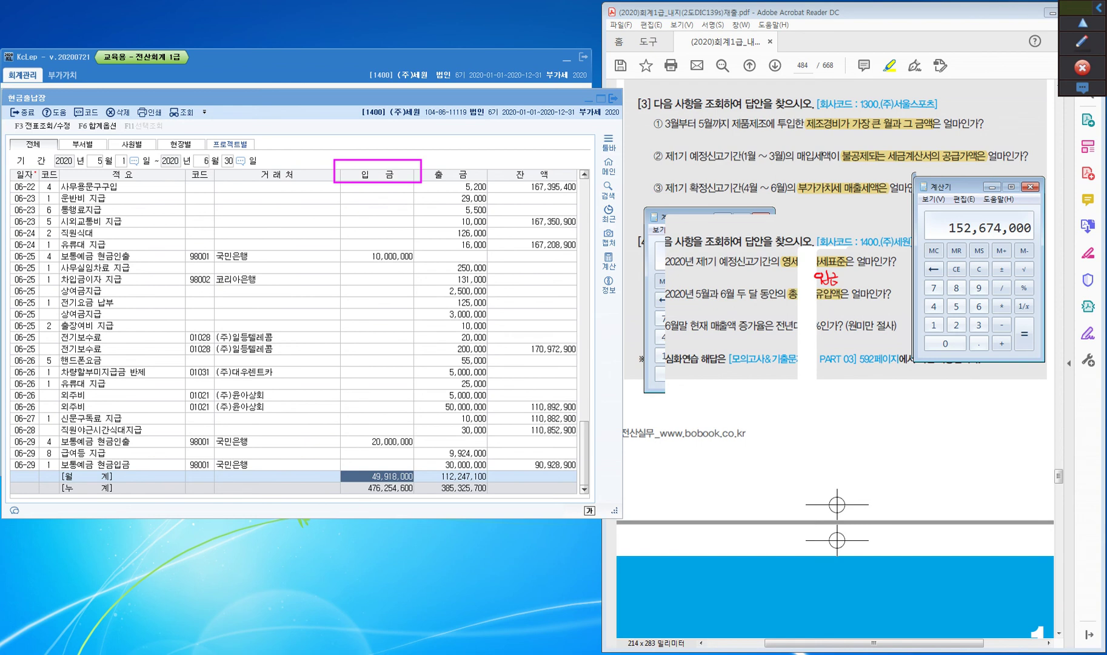
# - Examine the 입금 and 출금 cells of the final [누계] row and the [전월이월] row to compare them with the two-month total
pyautogui.click(388, 487)
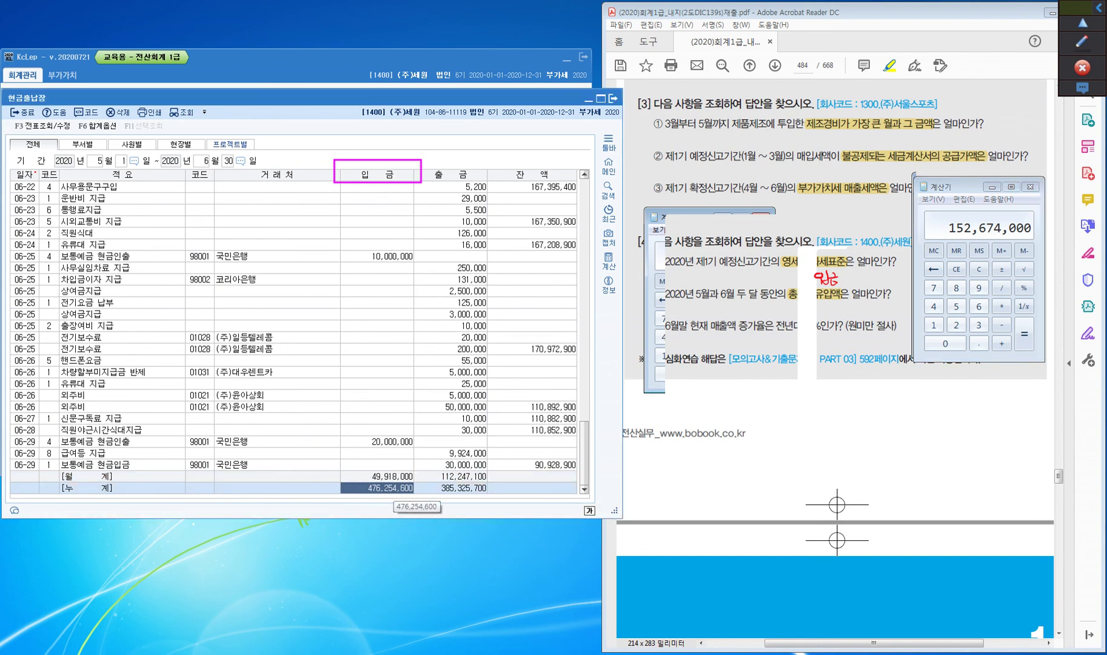
pyautogui.click(450, 487)
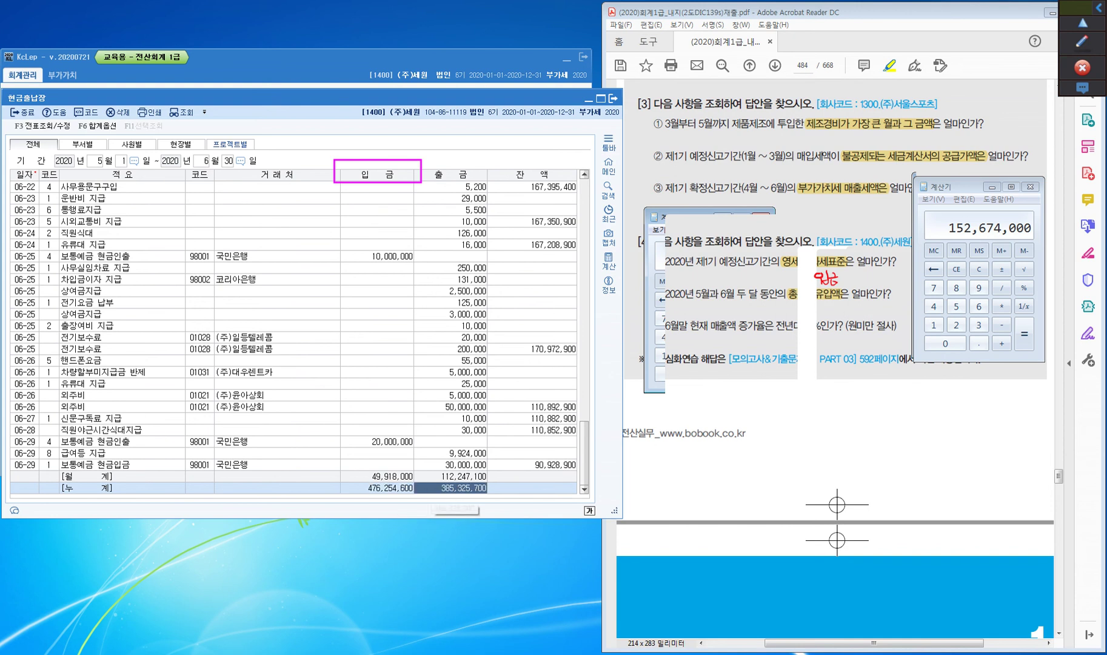
pyautogui.scroll(10, 300, 355)
pyautogui.scroll(10, 300, 337)
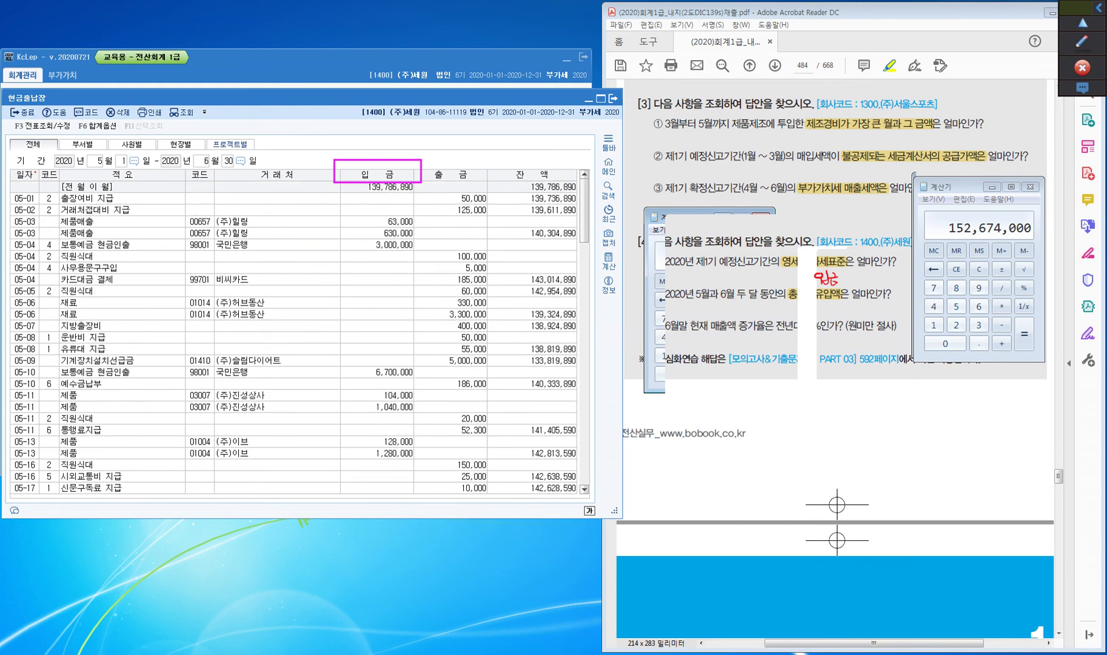
pyautogui.click(452, 187)
pyautogui.click(450, 187)
pyautogui.click(455, 188)
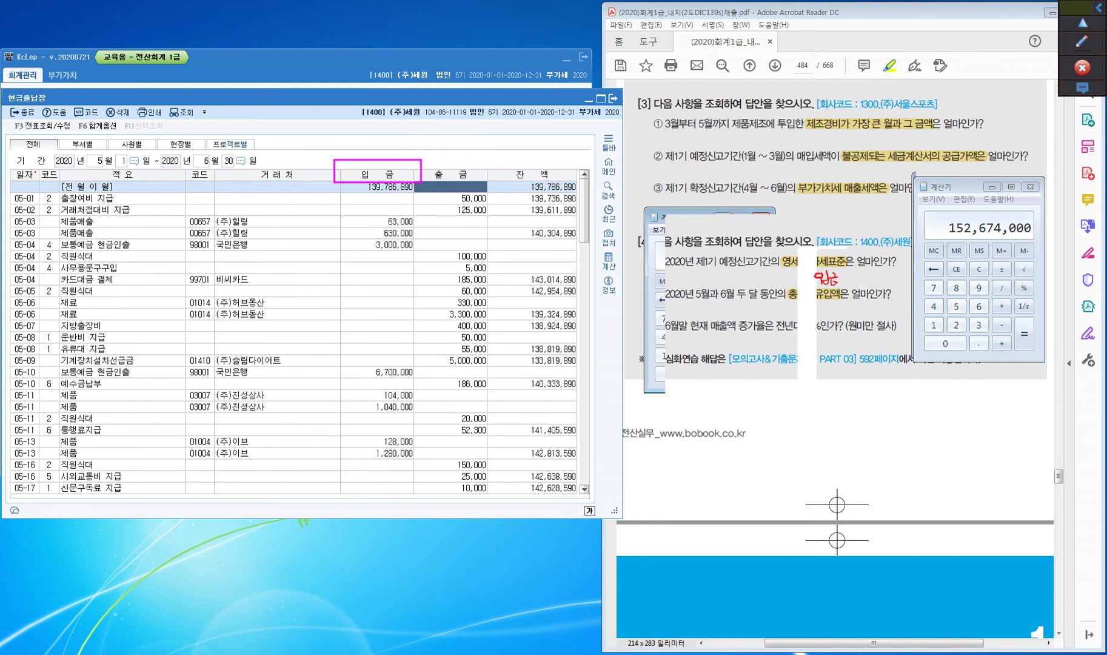
pyautogui.click(364, 187)
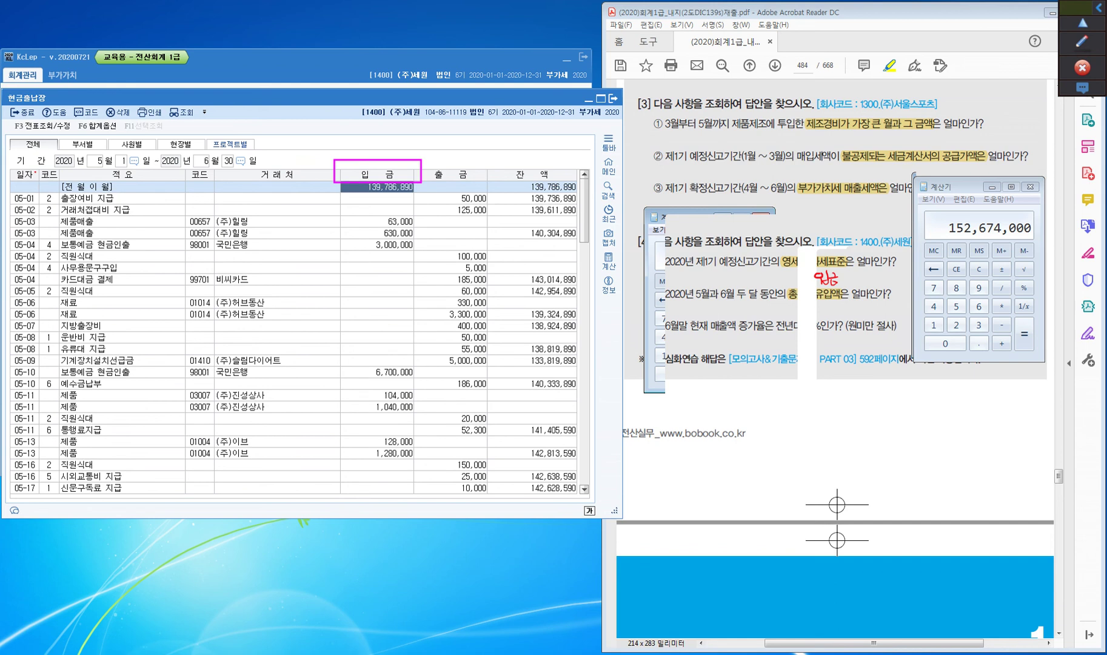
pyautogui.scroll(-20, 388, 424)
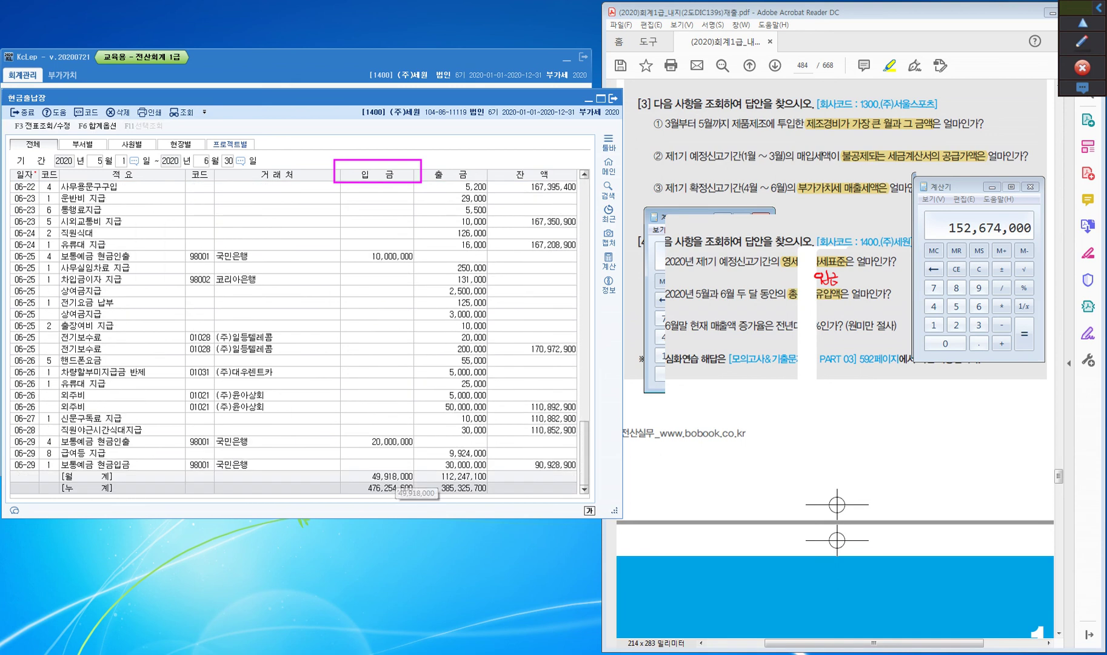
pyautogui.click(388, 488)
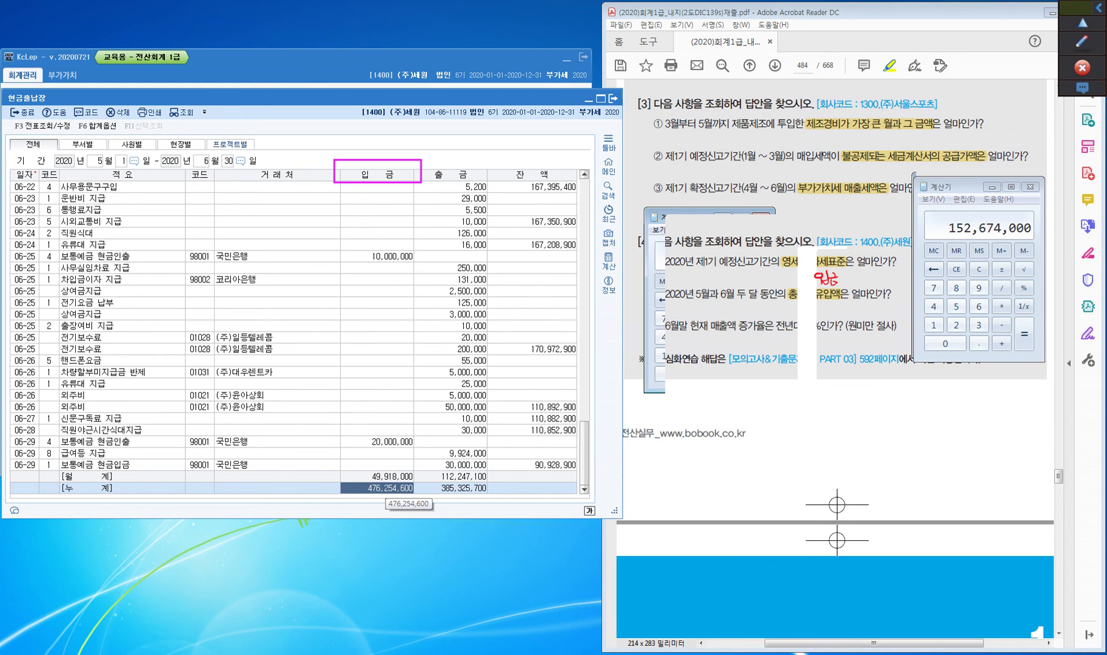
pyautogui.click(393, 491)
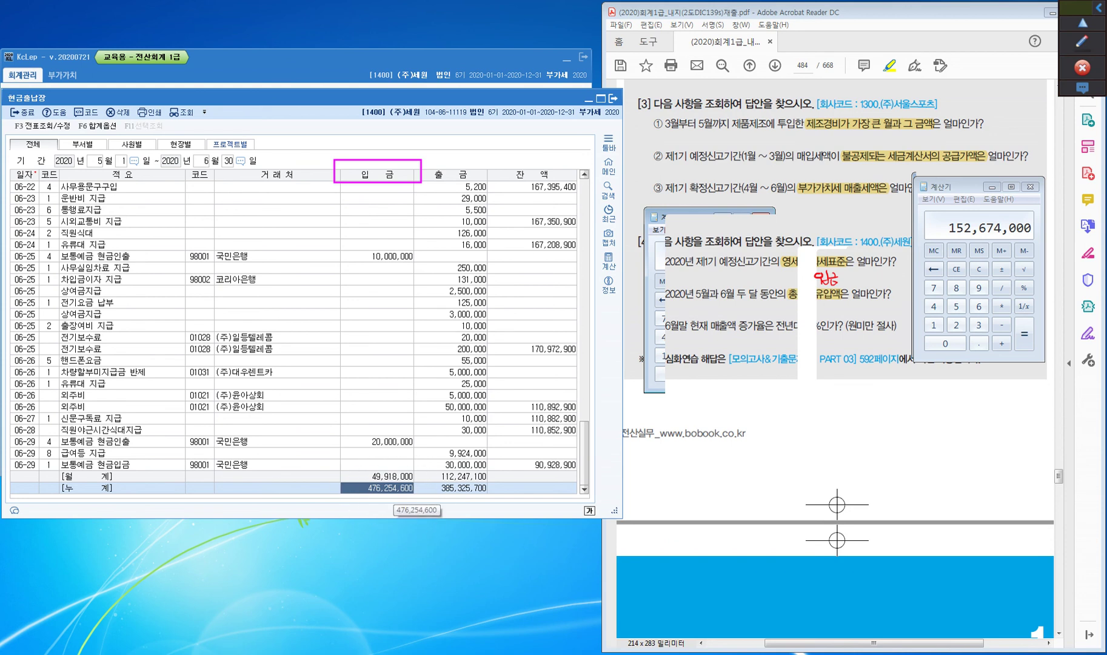
pyautogui.click(393, 492)
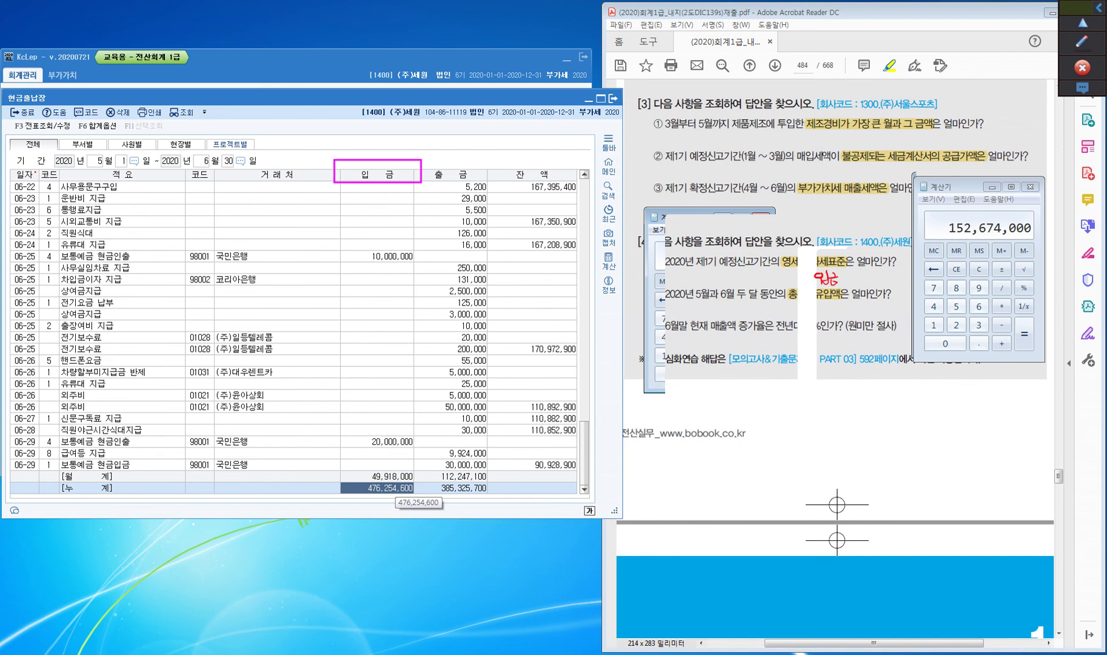
# - Move the calculator slightly down and erase all on-screen pen and box annotations
pyautogui.moveTo(970, 186); pyautogui.dragTo(973, 232)
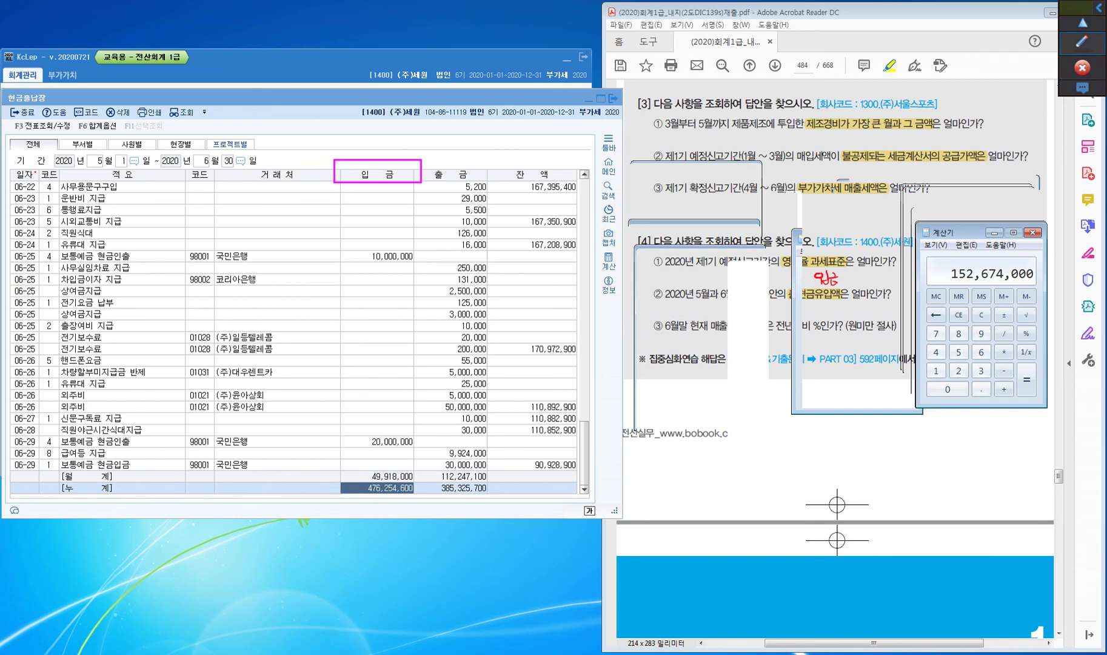
pyautogui.click(1082, 41)
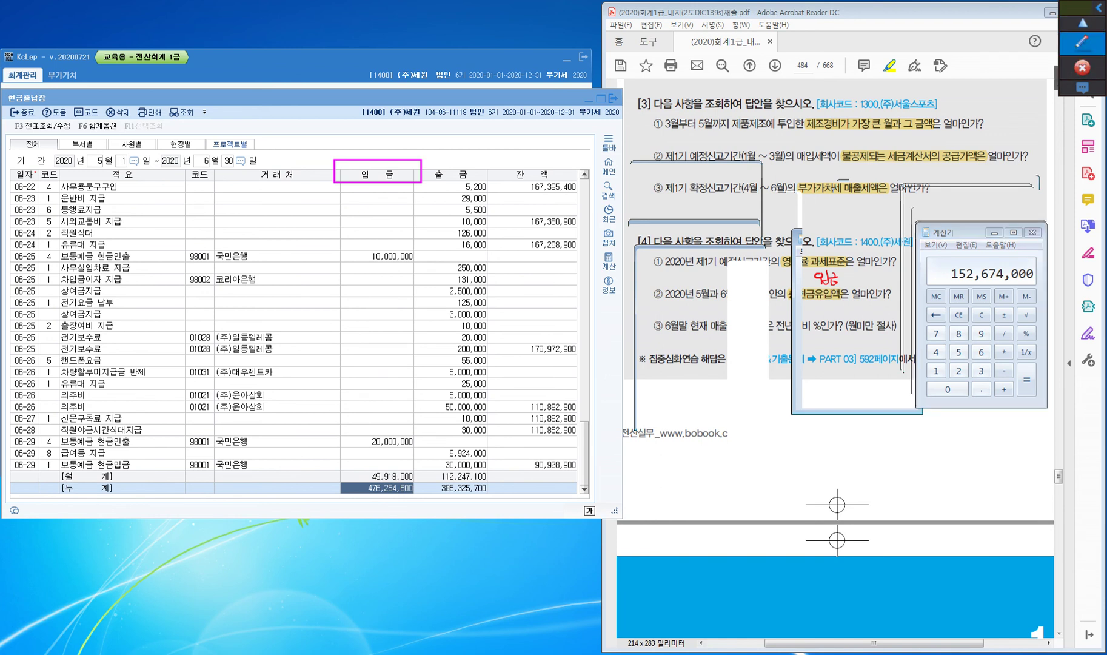
pyautogui.click(1082, 141)
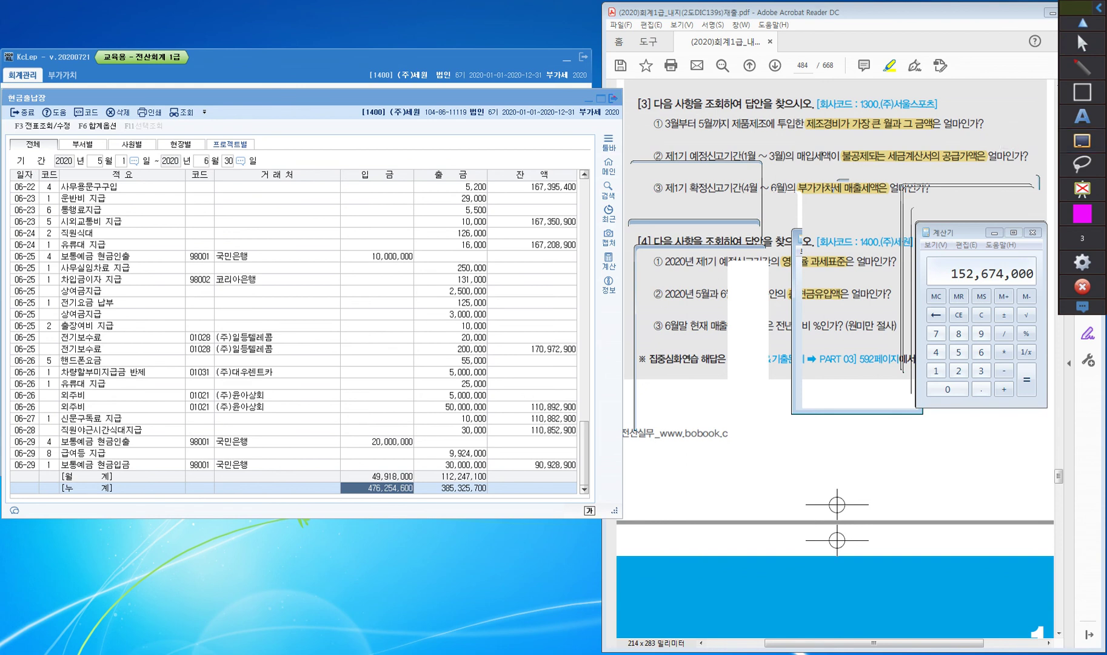
pyautogui.click(1082, 43)
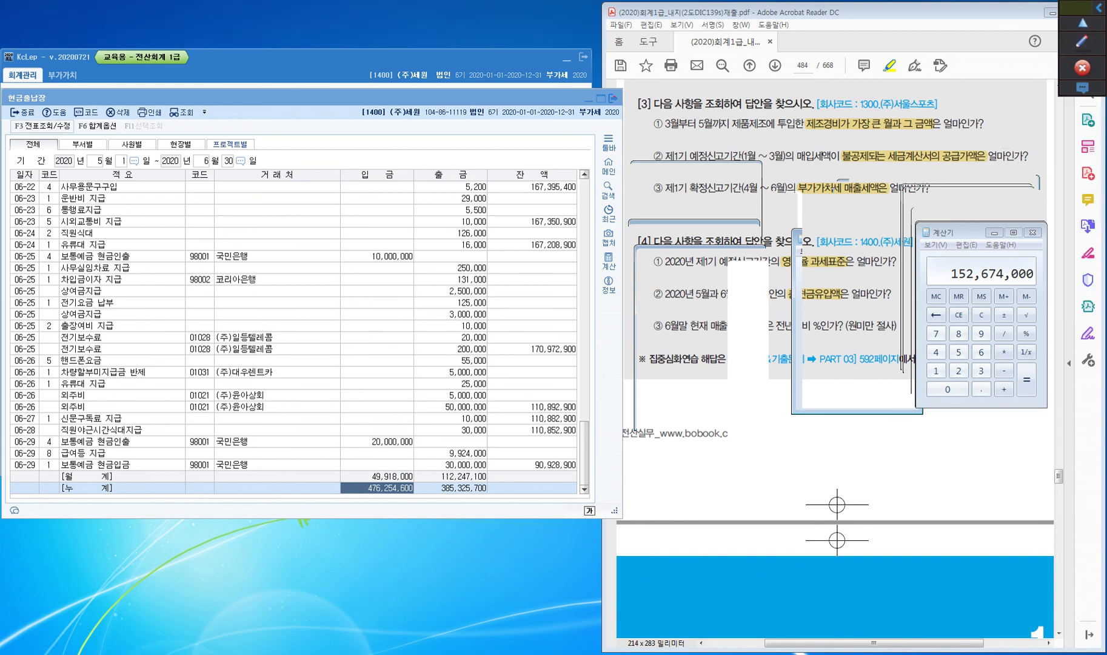
# - Close the 현금출납장 and open the 월계표 for May to June 2020
pyautogui.click(22, 112)
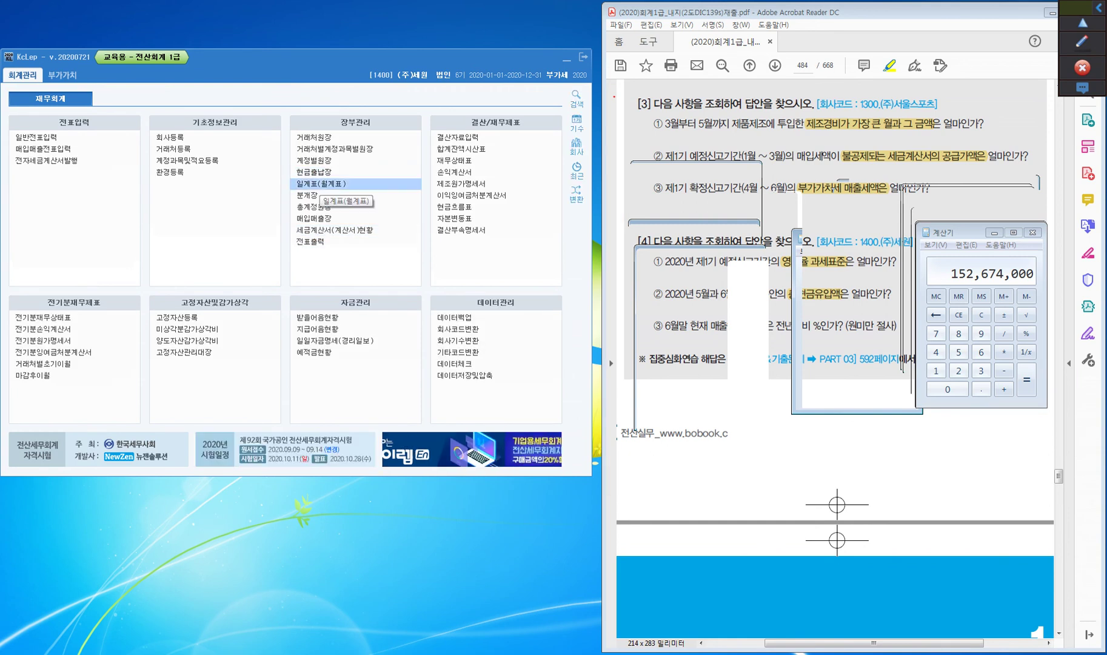
pyautogui.click(318, 184)
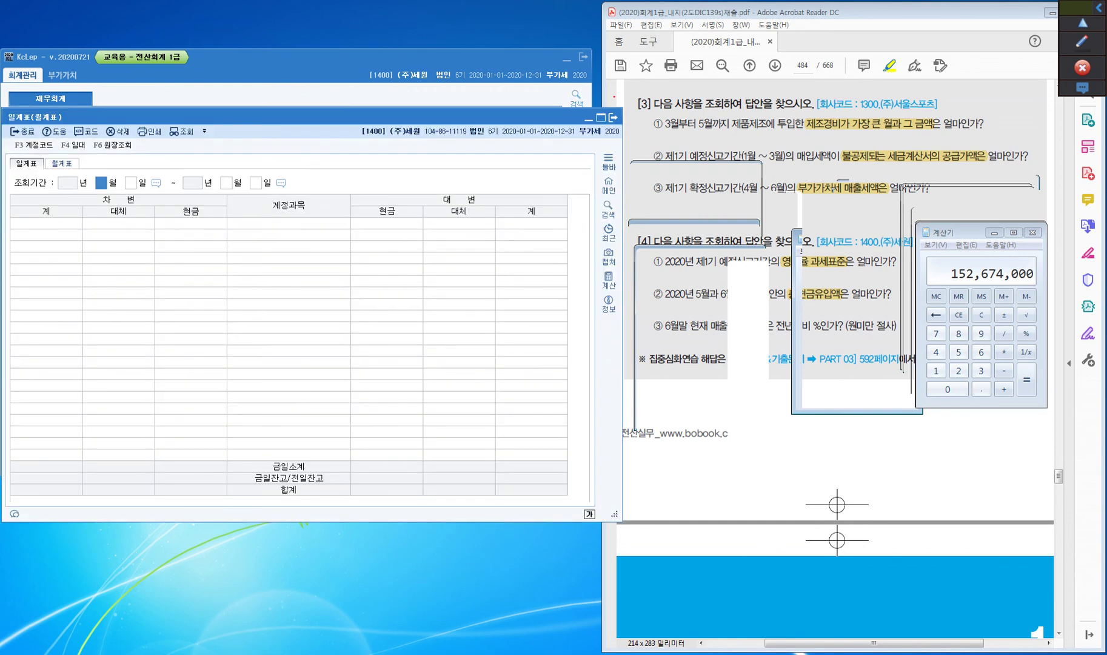
pyautogui.click(61, 163)
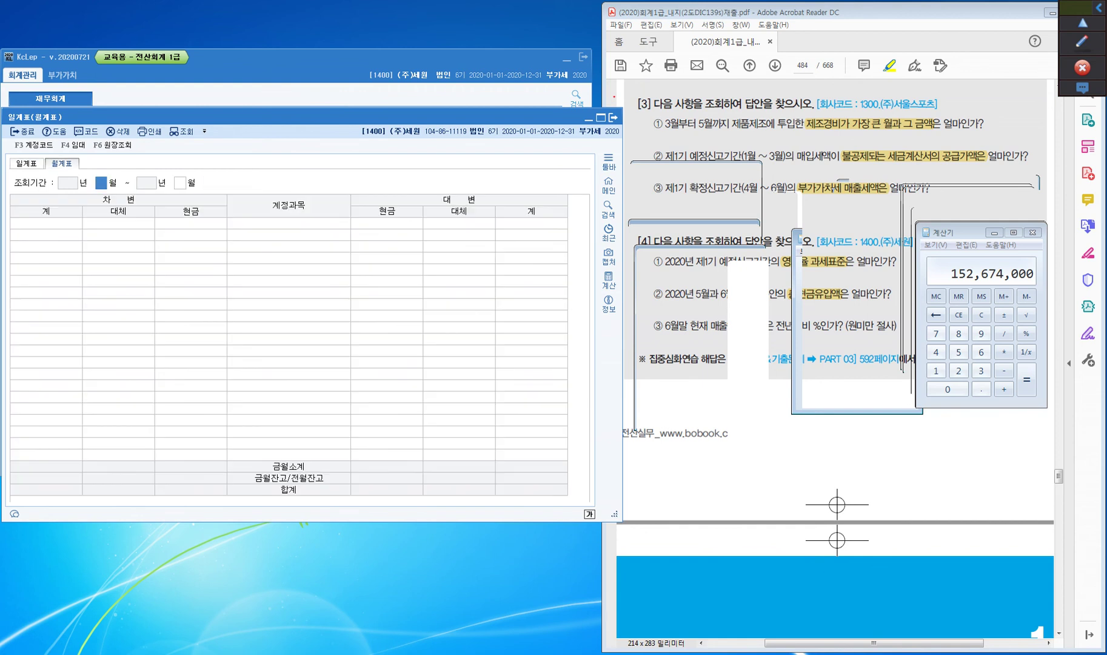
pyautogui.write('5')
pyautogui.press('Return')
pyautogui.write('6')
pyautogui.press('Return')
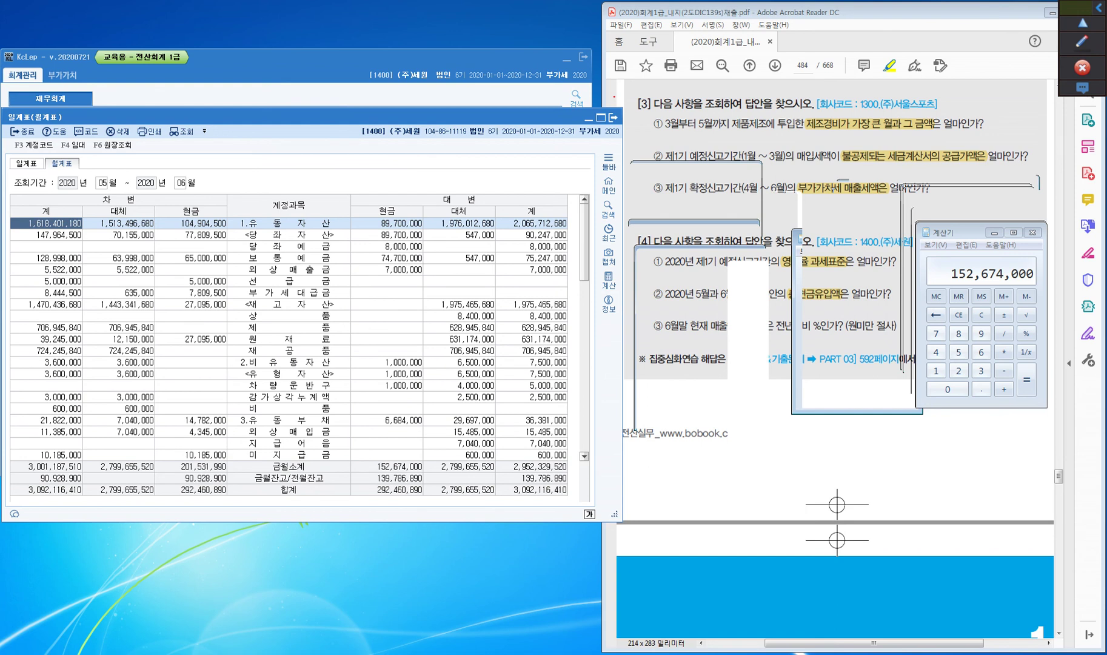
# - Box the 대변 현금 header and the 금월소계 amount below it in magenta, and erase the boxes after presenting them
pyautogui.click(1082, 43)
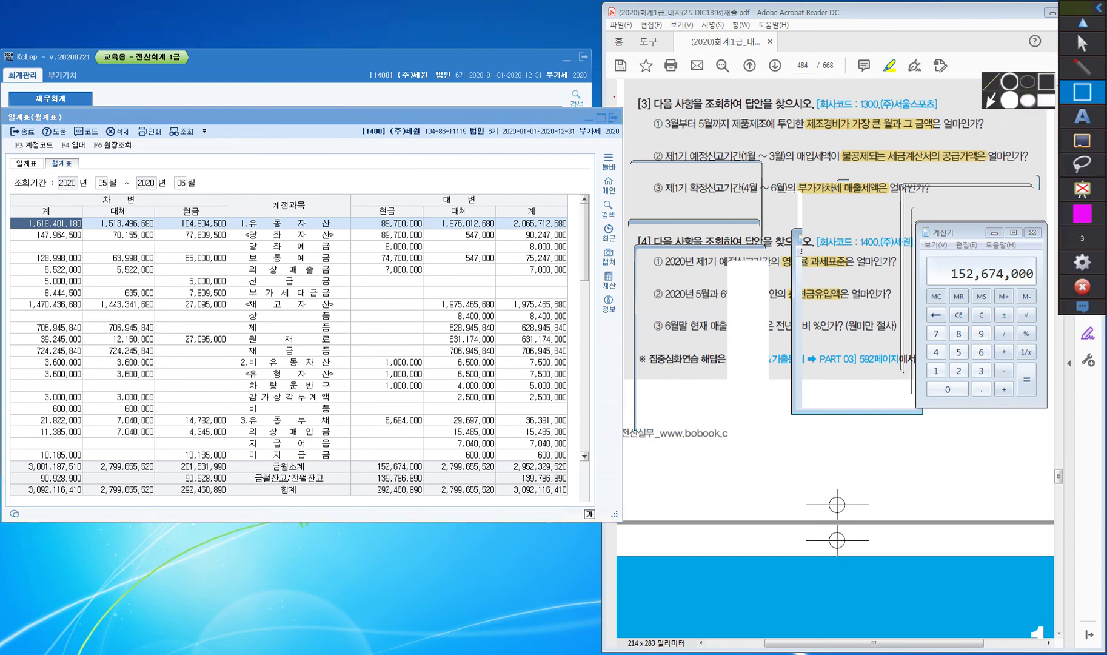
pyautogui.moveTo(345, 193)
pyautogui.mouseDown()
pyautogui.moveTo(349, 215)
pyautogui.moveTo(427, 220)
pyautogui.mouseUp()
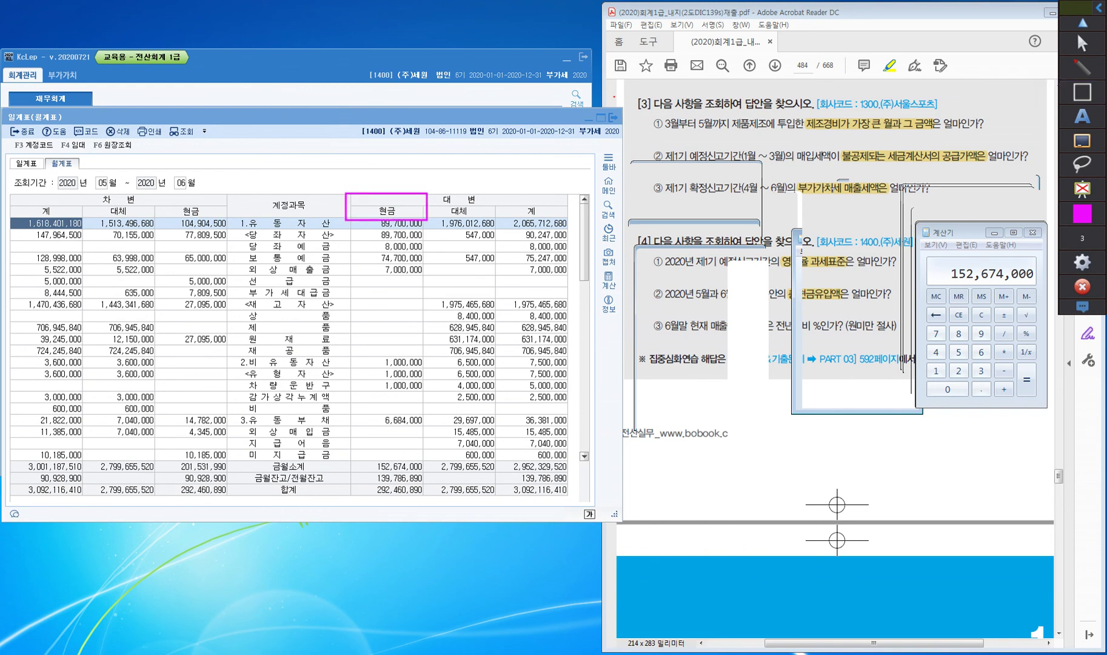
pyautogui.moveTo(348, 456)
pyautogui.mouseDown()
pyautogui.moveTo(354, 478)
pyautogui.moveTo(426, 475)
pyautogui.mouseUp()
pyautogui.press('ctrl')
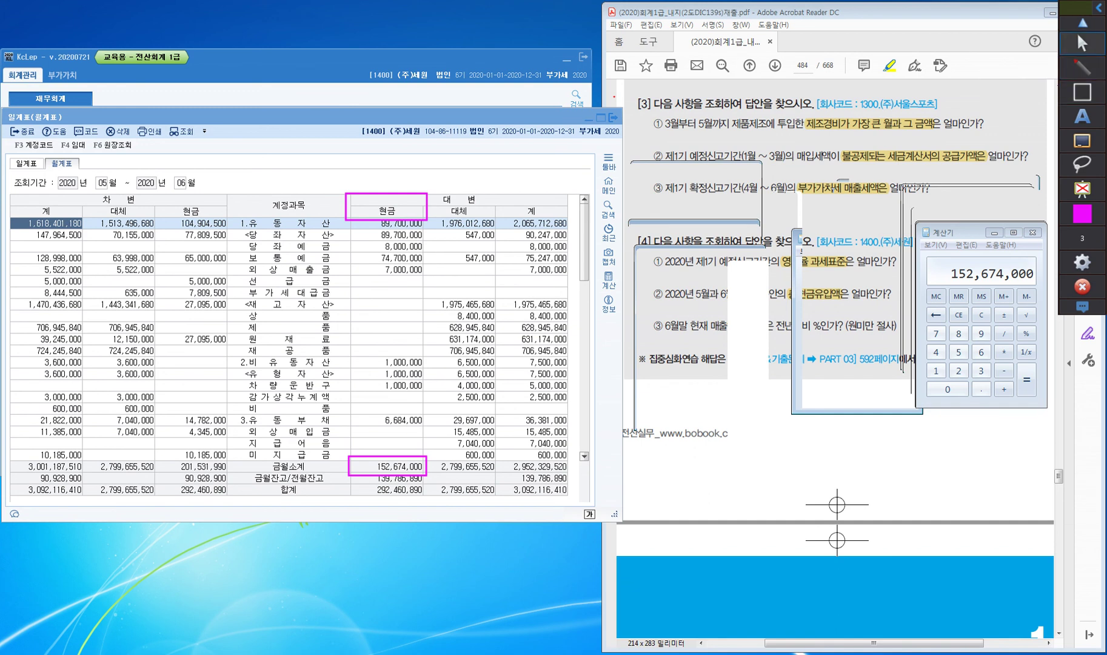
pyautogui.click(1082, 189)
pyautogui.click(1082, 44)
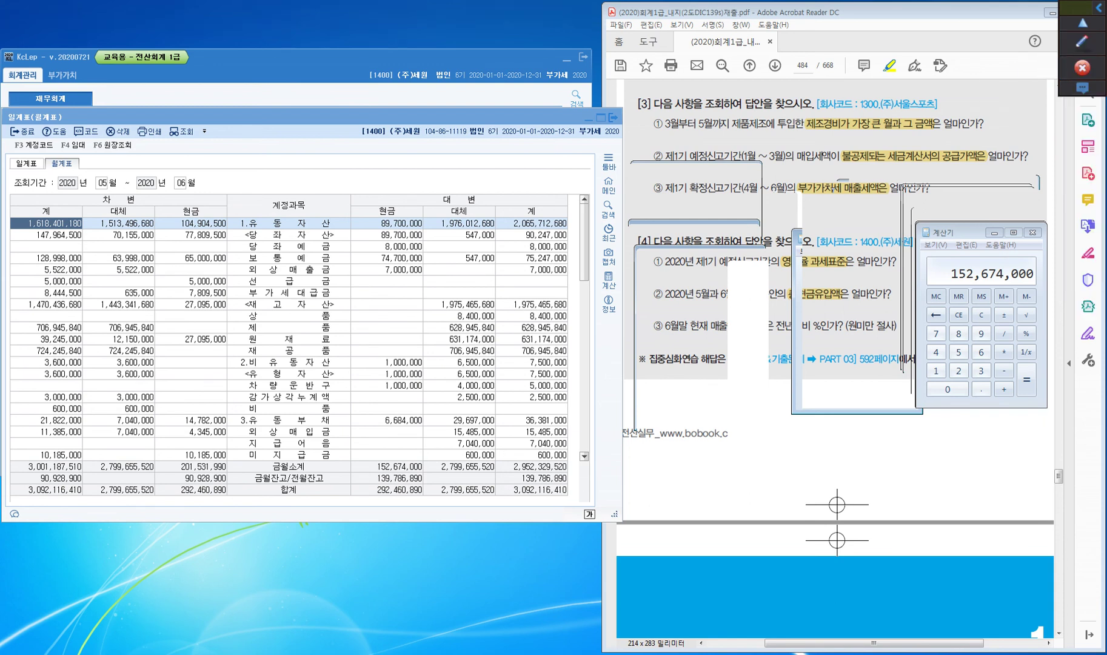
# - Reset and minimize the calculator, and close the 월계표
pyautogui.click(958, 315)
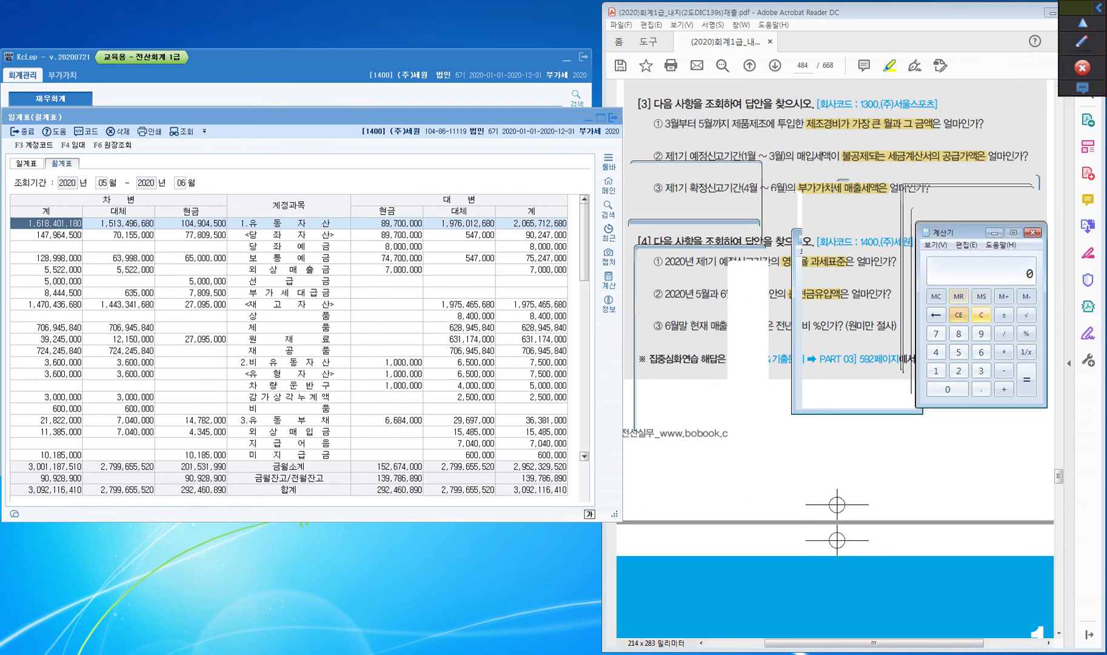
pyautogui.click(995, 233)
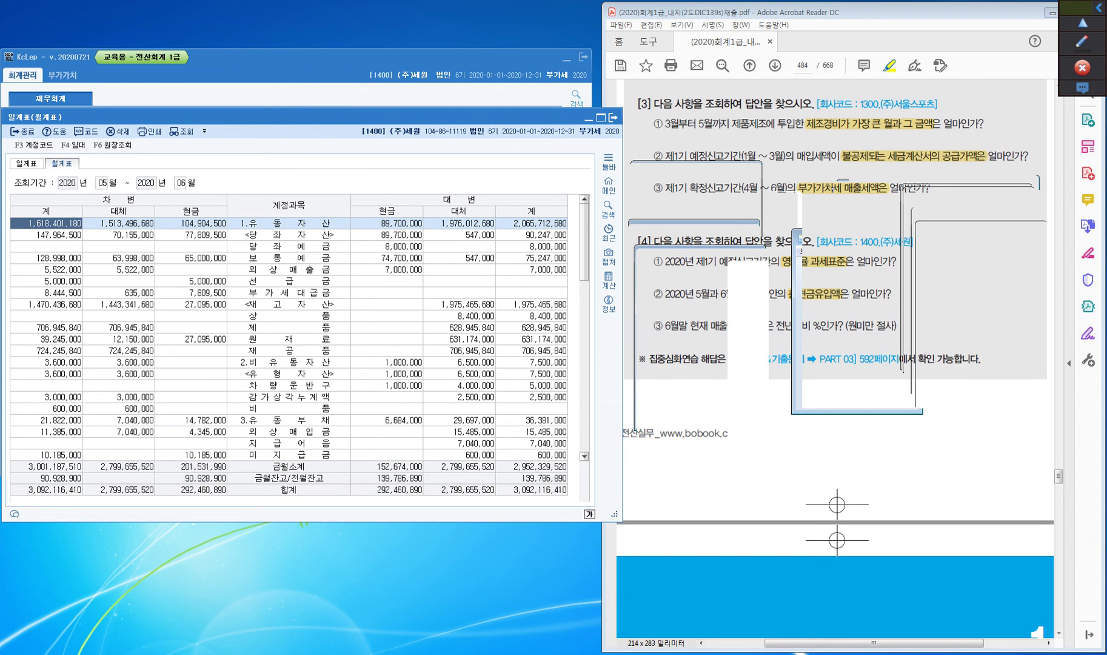
pyautogui.click(27, 132)
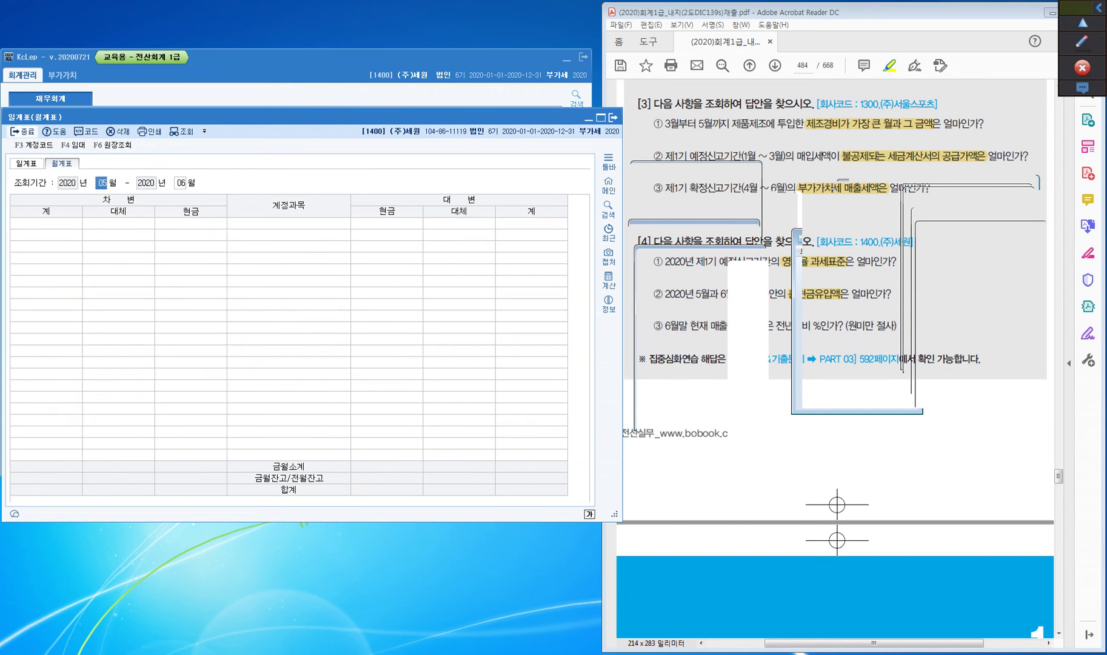
pyautogui.click(27, 132)
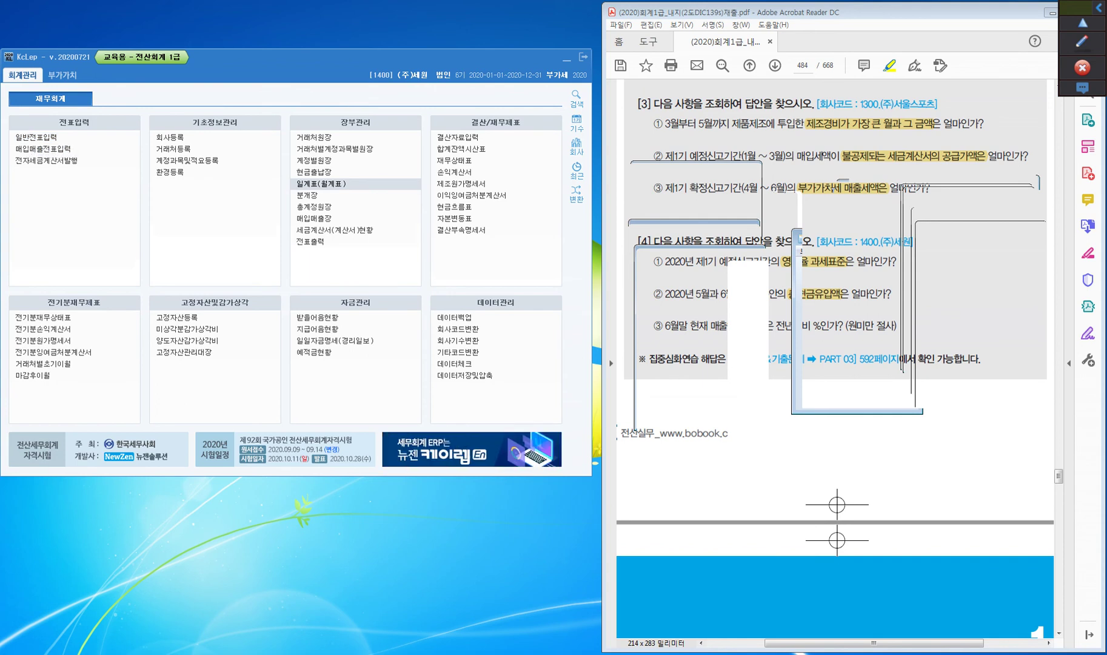
# - Highlight "매출액 증가율은 전년대비 %인가" in question [4] ③ of the PDF
pyautogui.scroll(-10, 835, 357)
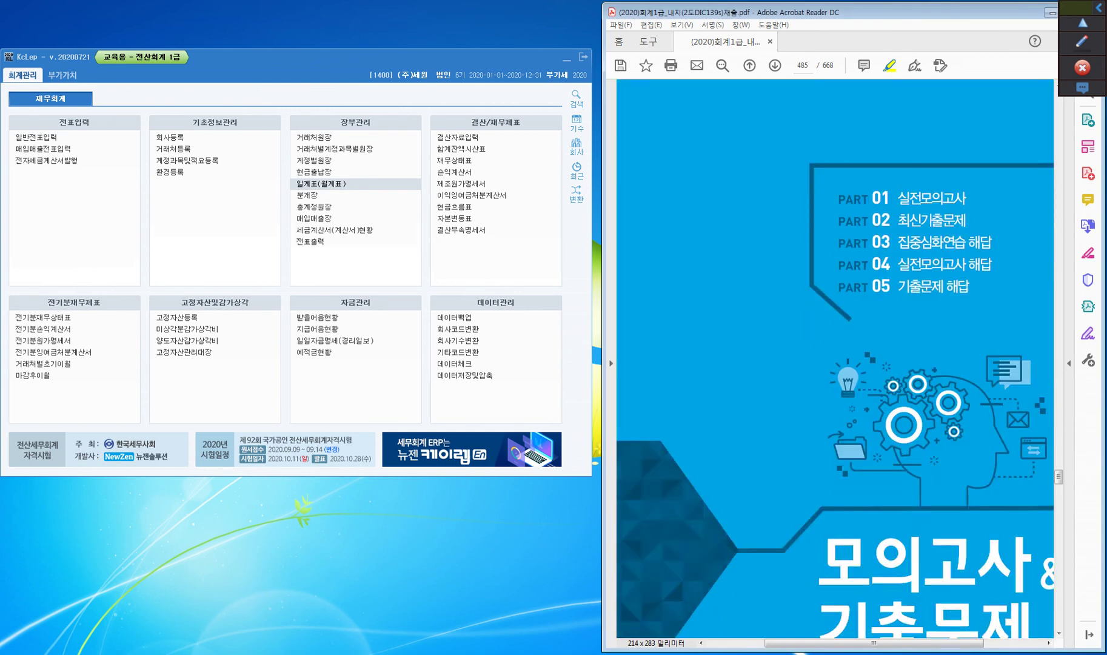
pyautogui.scroll(8, 835, 358)
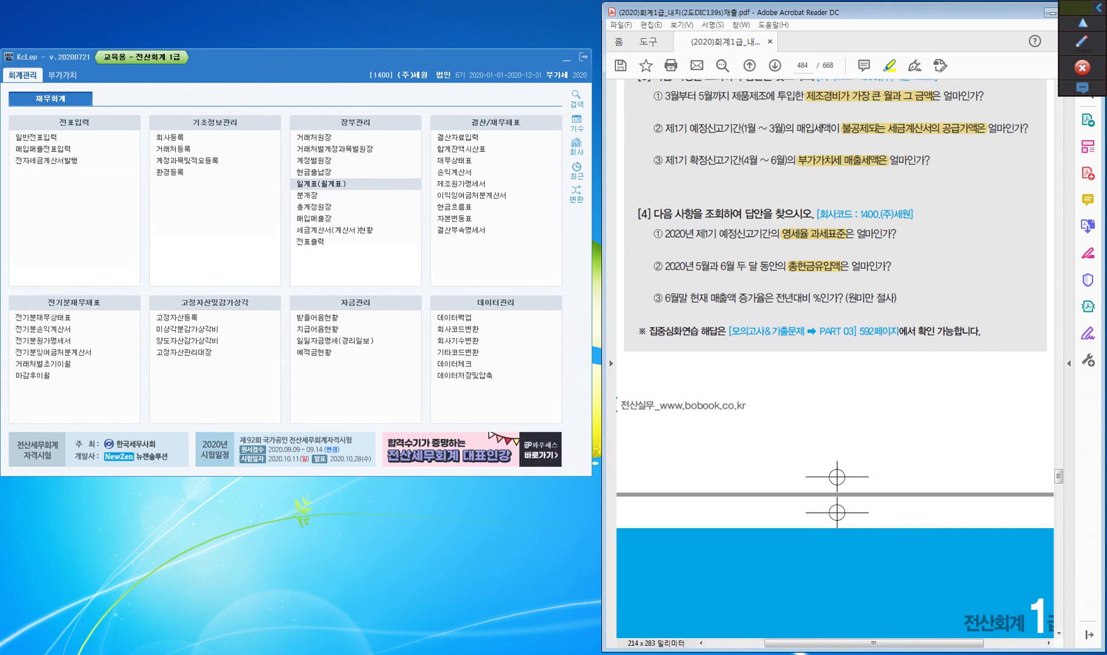
pyautogui.moveTo(710, 297); pyautogui.dragTo(839, 298)
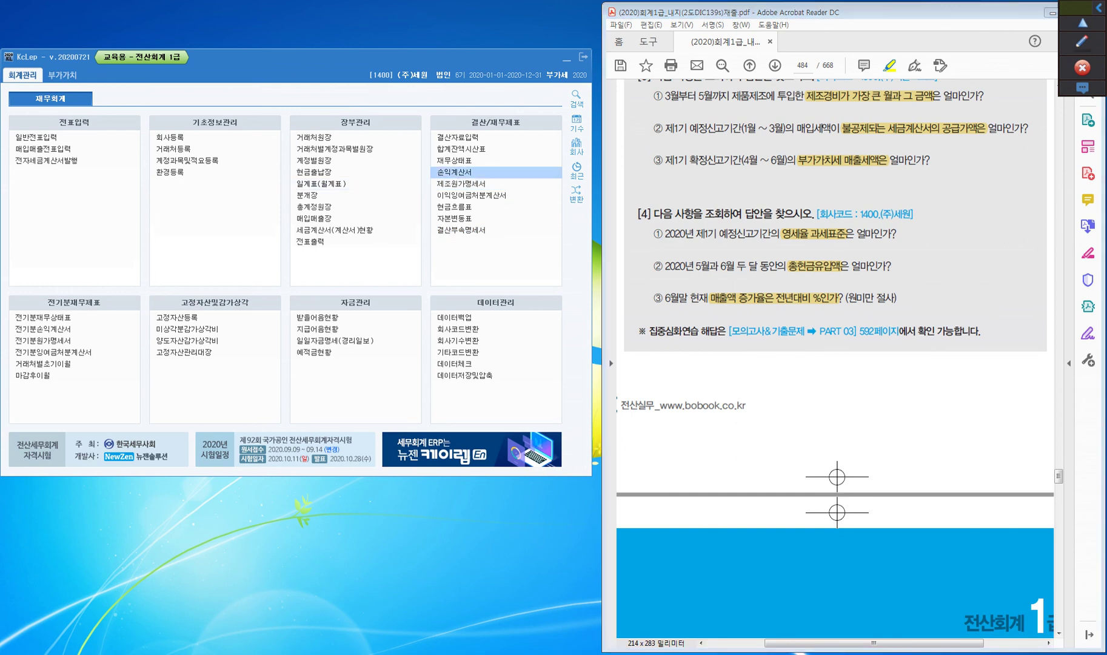
# - Open the 손익계산서 for June 2020 to compare current-period figures with the prior year
pyautogui.click(461, 172)
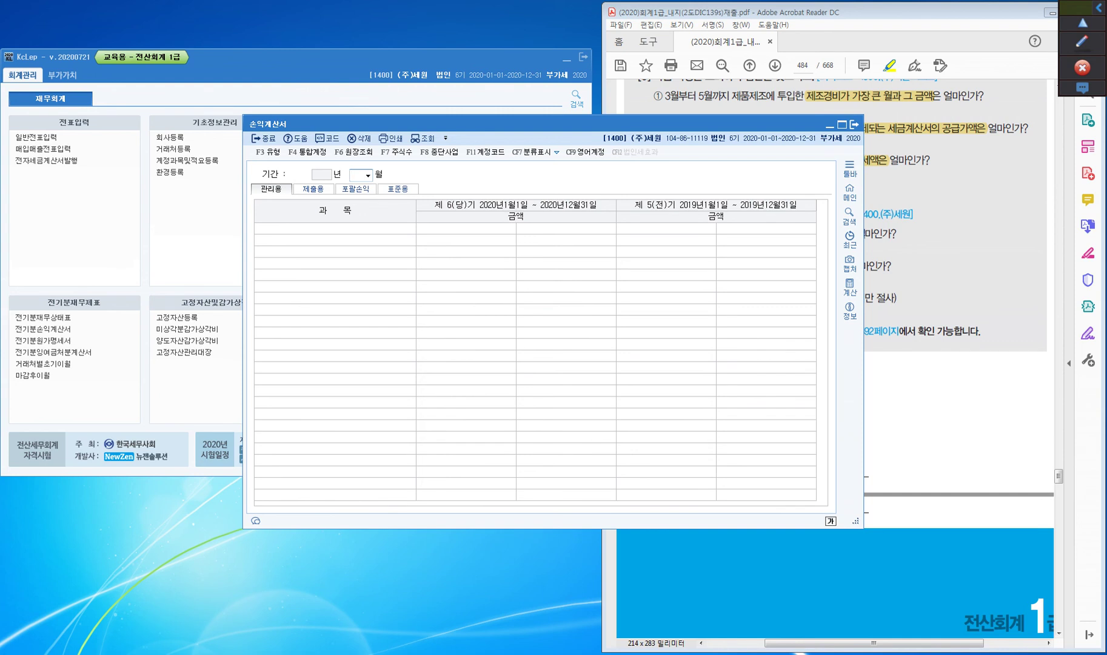
pyautogui.write('06')
pyautogui.press('Return')
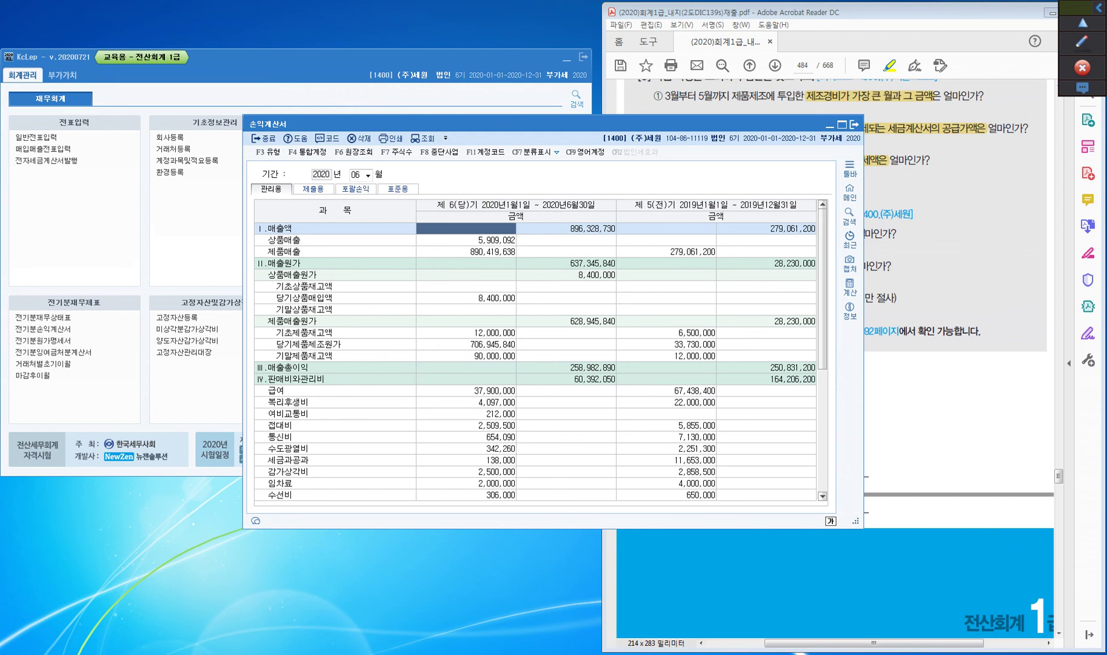
pyautogui.click(466, 297)
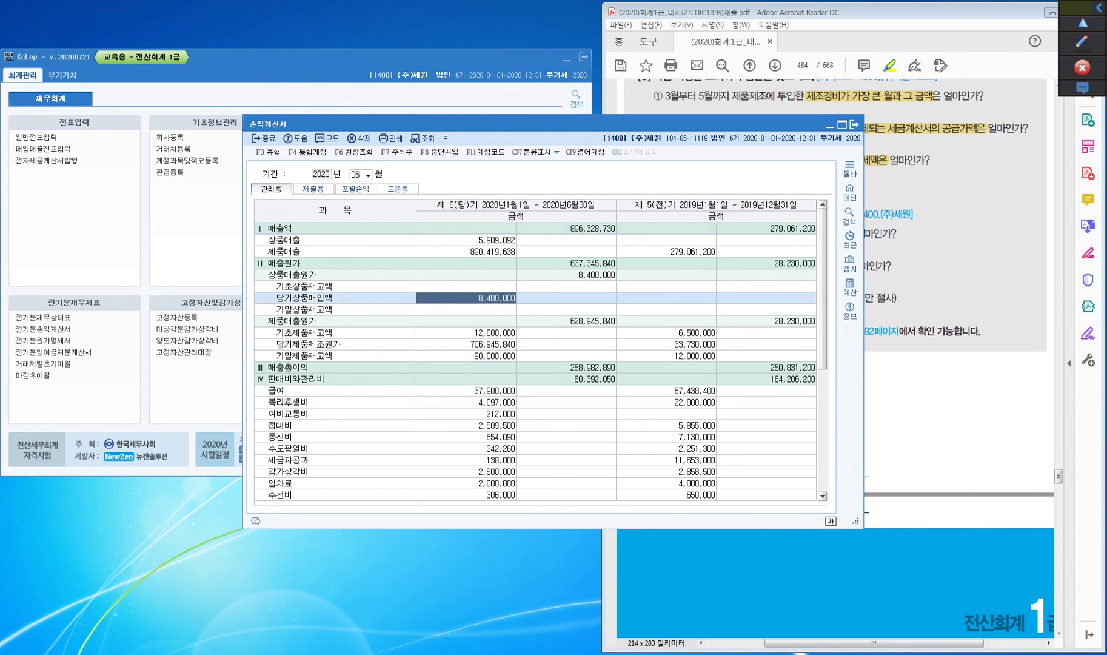
# - Move the 손익계산서 window clear of the PDF questions and box its 매출액 row in magenta
pyautogui.moveTo(424, 124); pyautogui.dragTo(182, 124)
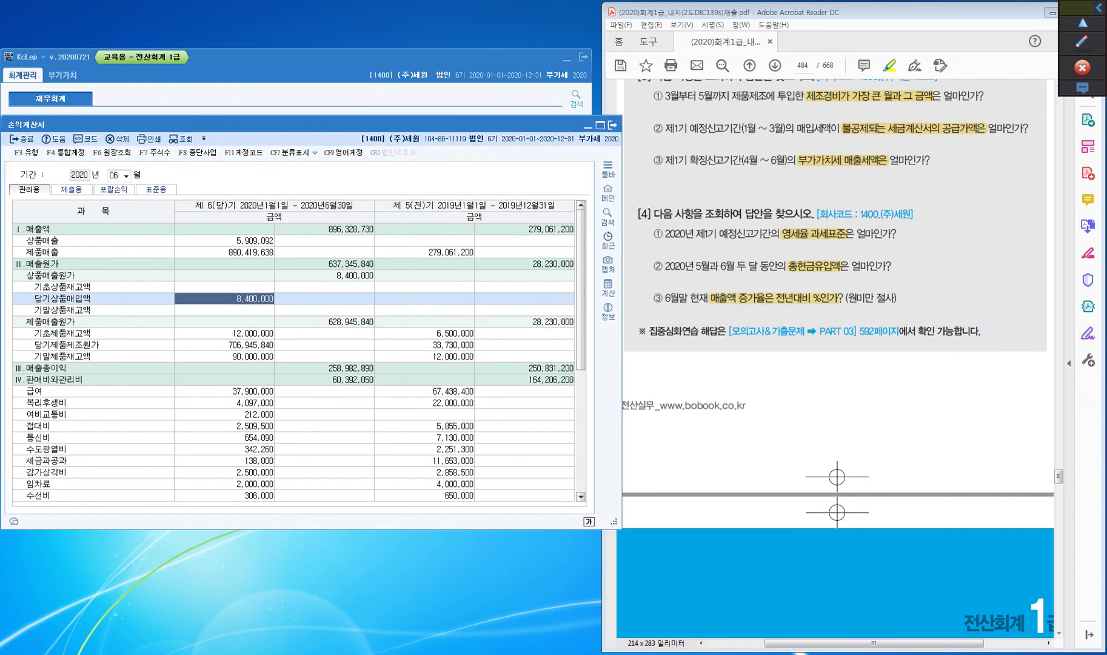
pyautogui.click(1082, 40)
pyautogui.click(1082, 91)
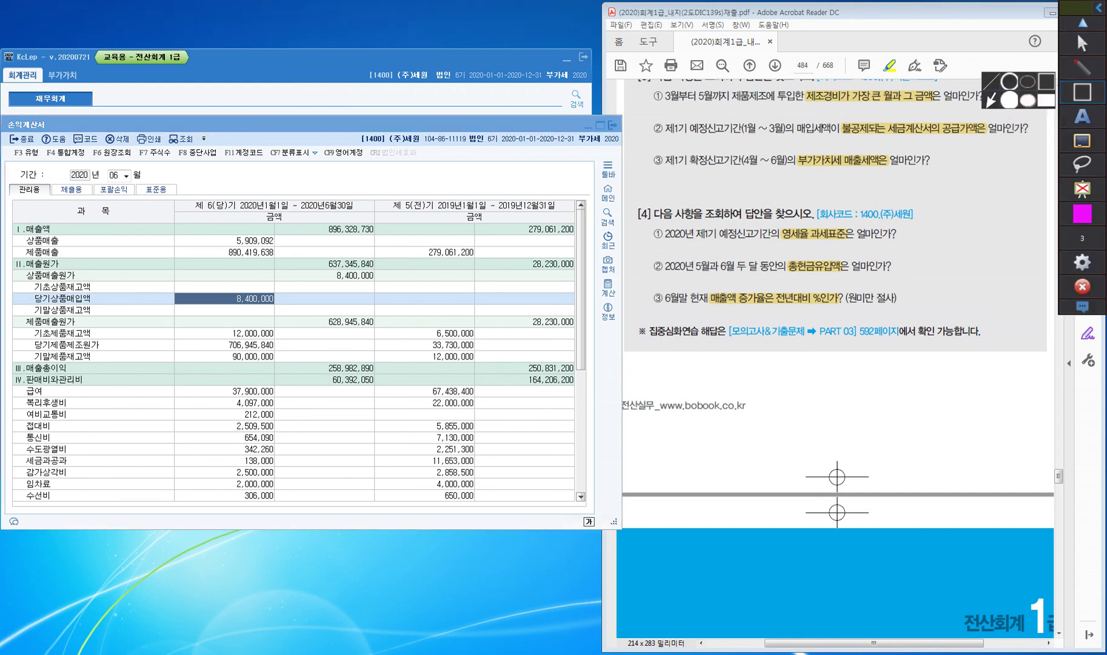
pyautogui.moveTo(11, 221); pyautogui.dragTo(577, 238)
# - Handwrite the formula "(당기매출액 - 전기매출액)/전기매출액 ×100" in red above the 손익계산서 table and circle the % in question [4] ③
pyautogui.click(1082, 67)
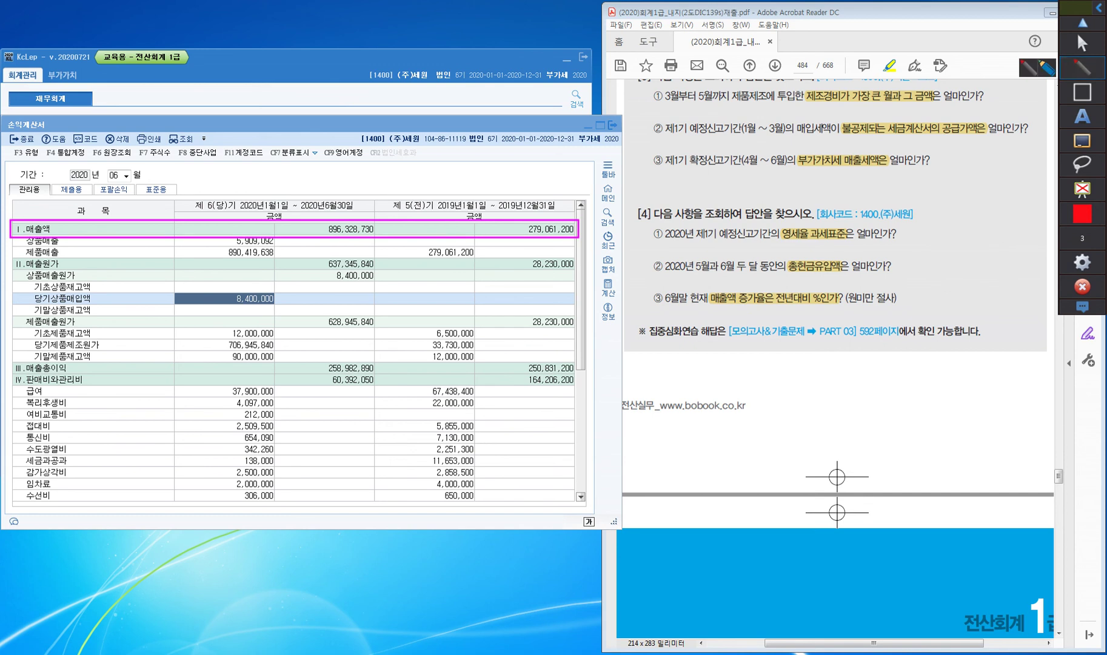
pyautogui.moveTo(204, 162)
pyautogui.mouseDown()
pyautogui.moveTo(200, 185)
pyautogui.moveTo(214, 163)
pyautogui.moveTo(211, 178)
pyautogui.moveTo(262, 185)
pyautogui.mouseUp()
pyautogui.moveTo(266, 167); pyautogui.dragTo(269, 176)
pyautogui.moveTo(274, 168)
pyautogui.mouseDown()
pyautogui.moveTo(275, 186)
pyautogui.moveTo(311, 176)
pyautogui.mouseUp()
pyautogui.moveTo(303, 176)
pyautogui.mouseDown()
pyautogui.moveTo(328, 187)
pyautogui.moveTo(359, 175)
pyautogui.mouseUp()
pyautogui.moveTo(348, 172)
pyautogui.mouseDown()
pyautogui.moveTo(362, 188)
pyautogui.moveTo(363, 177)
pyautogui.mouseUp()
pyautogui.moveTo(369, 165); pyautogui.dragTo(374, 178)
pyautogui.moveTo(362, 182)
pyautogui.mouseDown()
pyautogui.moveTo(389, 190)
pyautogui.moveTo(383, 197)
pyautogui.mouseUp()
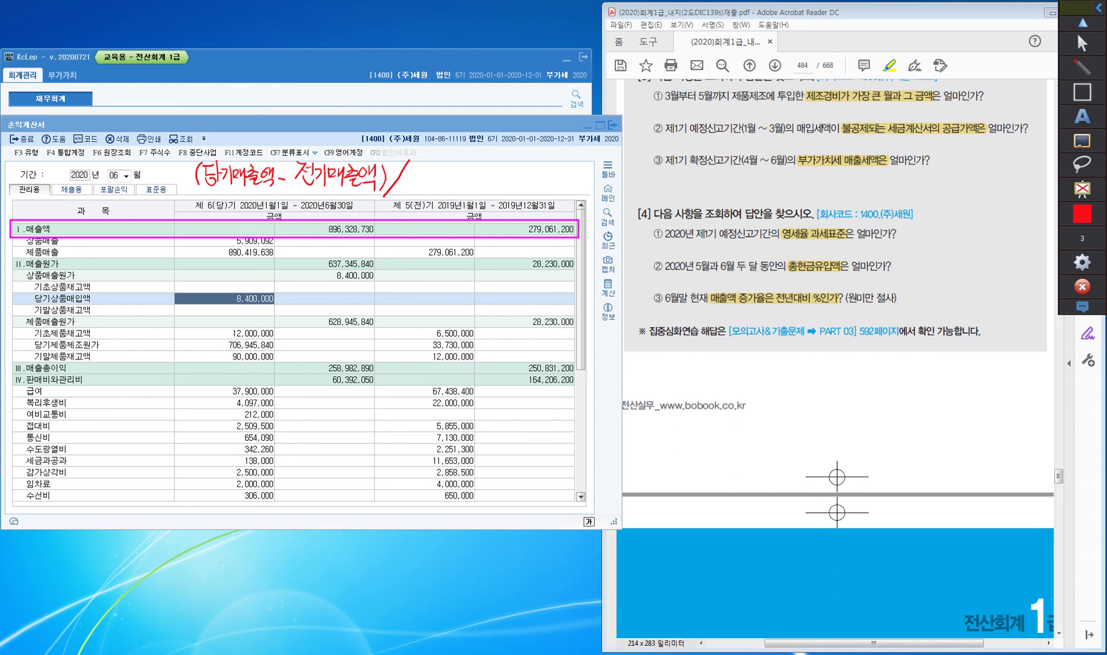
pyautogui.moveTo(405, 174)
pyautogui.mouseDown()
pyautogui.moveTo(410, 182)
pyautogui.moveTo(421, 172)
pyautogui.moveTo(424, 193)
pyautogui.moveTo(458, 192)
pyautogui.moveTo(474, 177)
pyautogui.moveTo(476, 189)
pyautogui.moveTo(485, 175)
pyautogui.moveTo(477, 182)
pyautogui.moveTo(489, 186)
pyautogui.mouseUp()
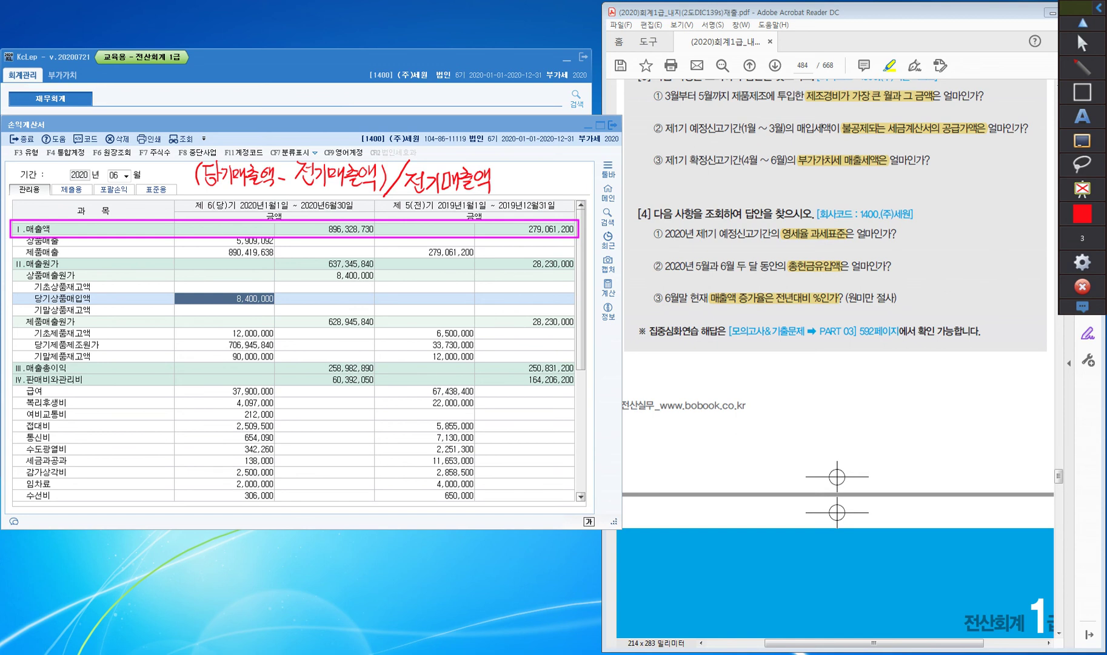
pyautogui.moveTo(824, 306)
pyautogui.mouseDown()
pyautogui.moveTo(809, 290)
pyautogui.moveTo(827, 303)
pyautogui.mouseUp()
pyautogui.moveTo(505, 168)
pyautogui.mouseDown()
pyautogui.moveTo(506, 184)
pyautogui.moveTo(537, 172)
pyautogui.mouseUp()
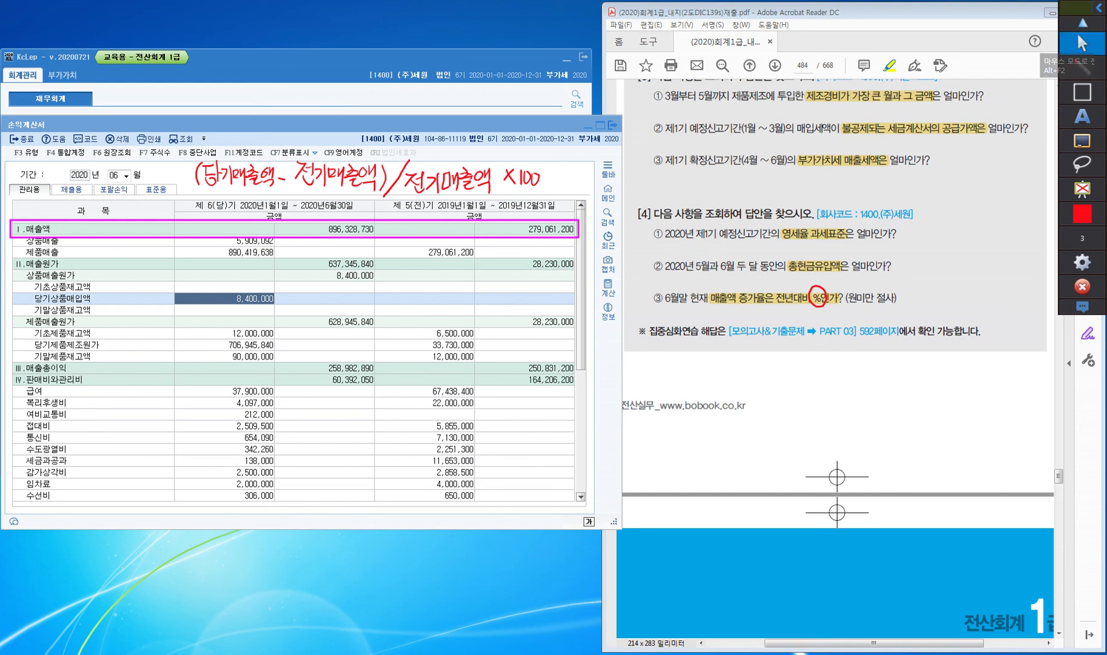
pyautogui.click(1082, 44)
# - Open the calculator and subtract the prior-year 매출액 279,061,200 from the current-period 매출액 896,328,730
pyautogui.click(201, 644)
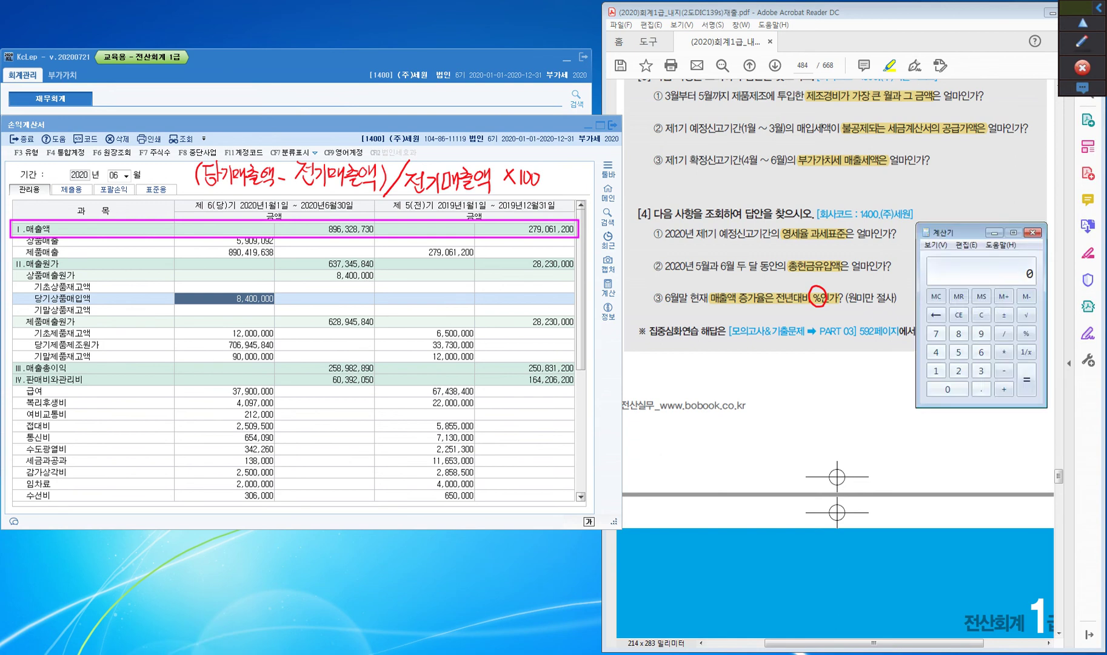
pyautogui.write('896,328,730')
pyautogui.press('-')
pyautogui.write('279,061,200')
pyautogui.press('Return')
# - Divide the difference by 279,061,200, multiply by 100 to get the growth rate, and minimize the calculator
pyautogui.click(1003, 332)
pyautogui.write('279,061,200')
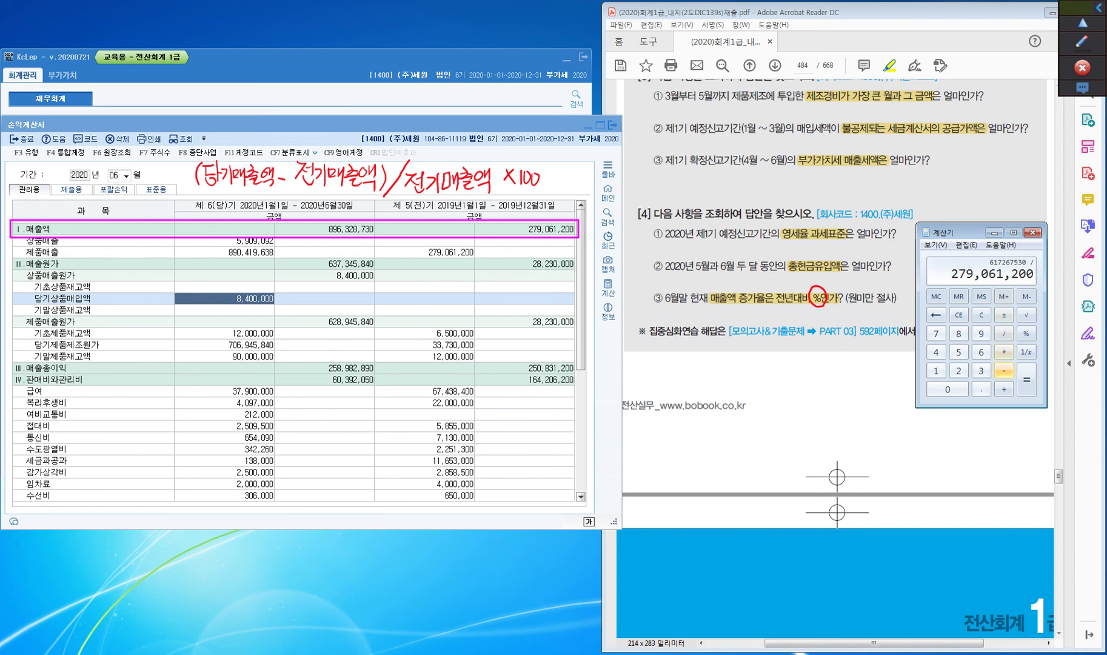
pyautogui.click(1004, 352)
pyautogui.click(935, 371)
pyautogui.click(947, 389)
pyautogui.click(948, 389)
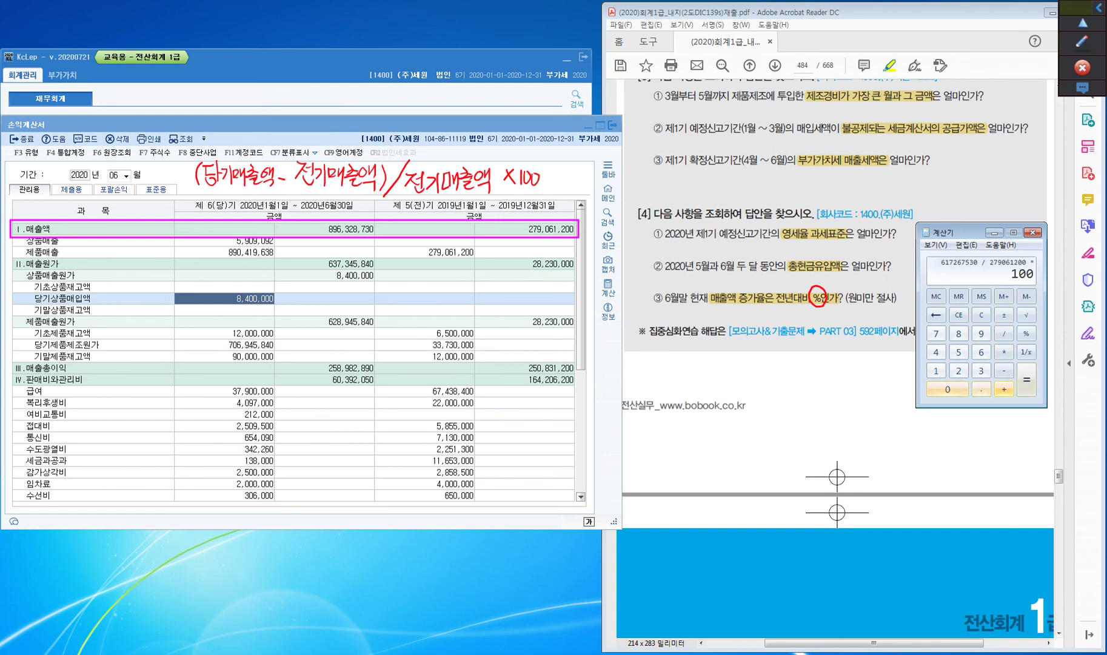
pyautogui.click(1026, 380)
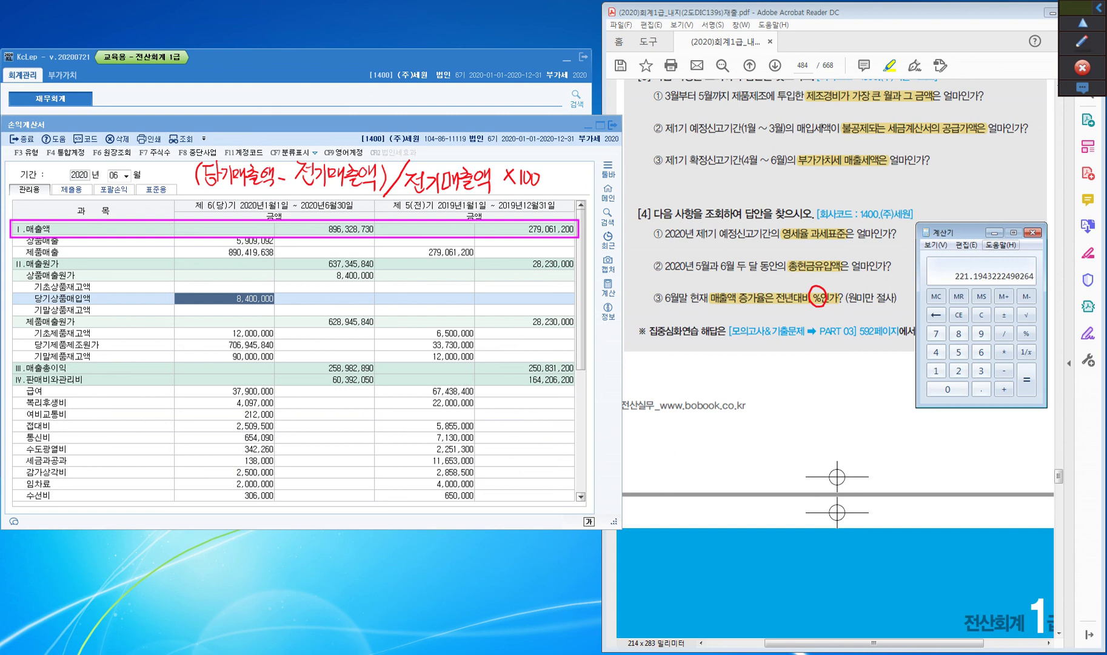
pyautogui.click(994, 232)
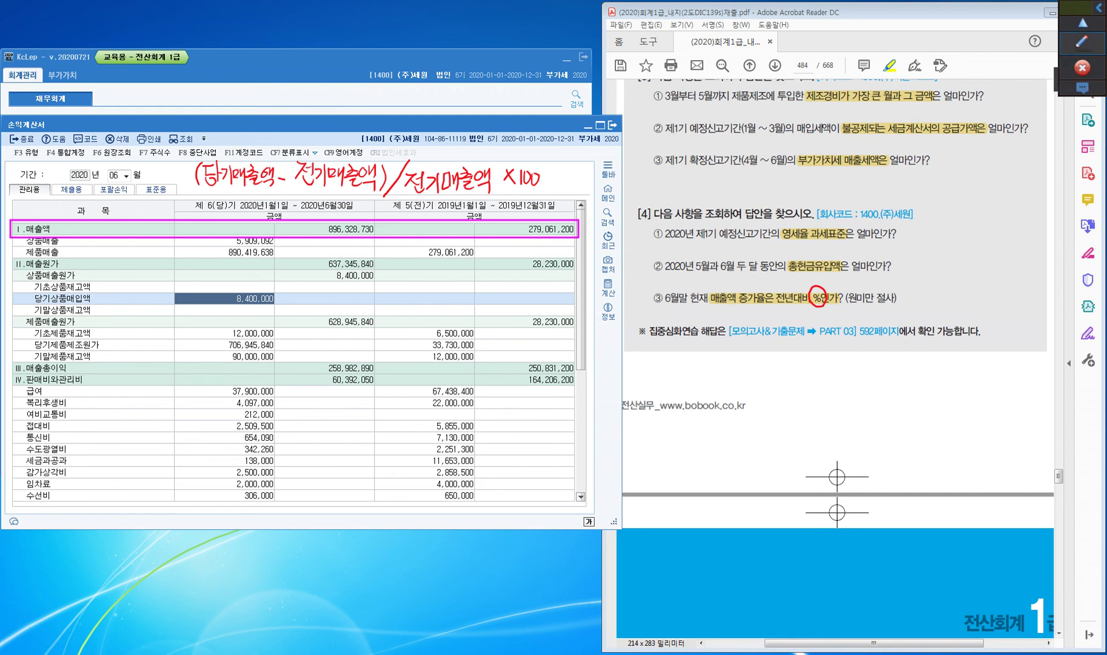
# - Erase the red and magenta annotations from the screen and close the 손익계산서
pyautogui.click(1082, 41)
pyautogui.click(1082, 141)
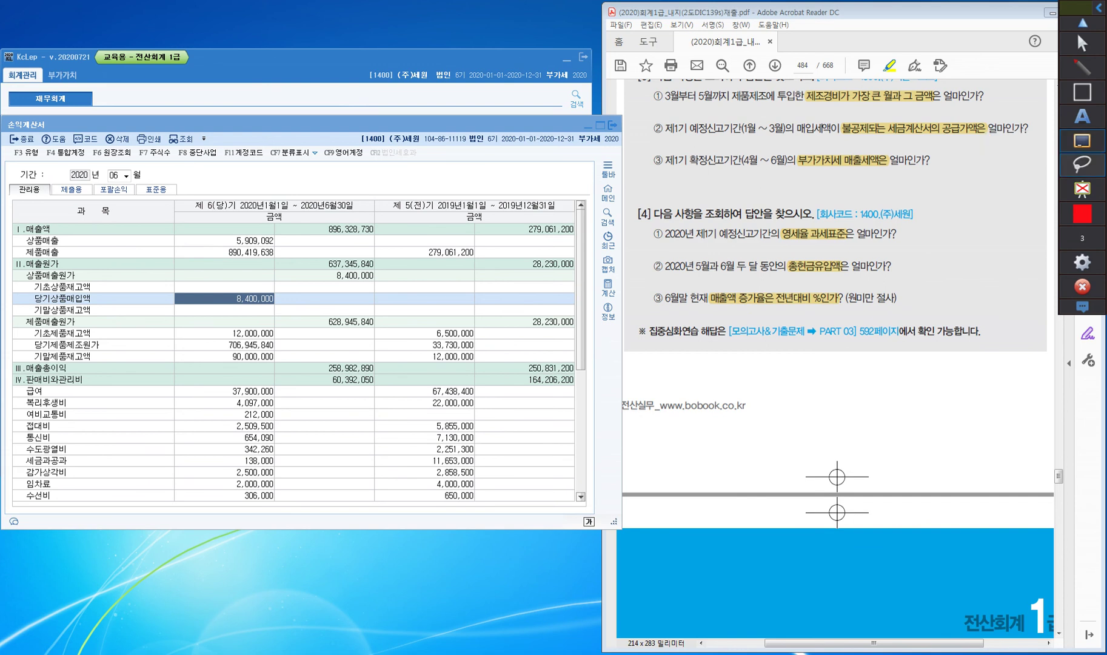
pyautogui.click(1082, 238)
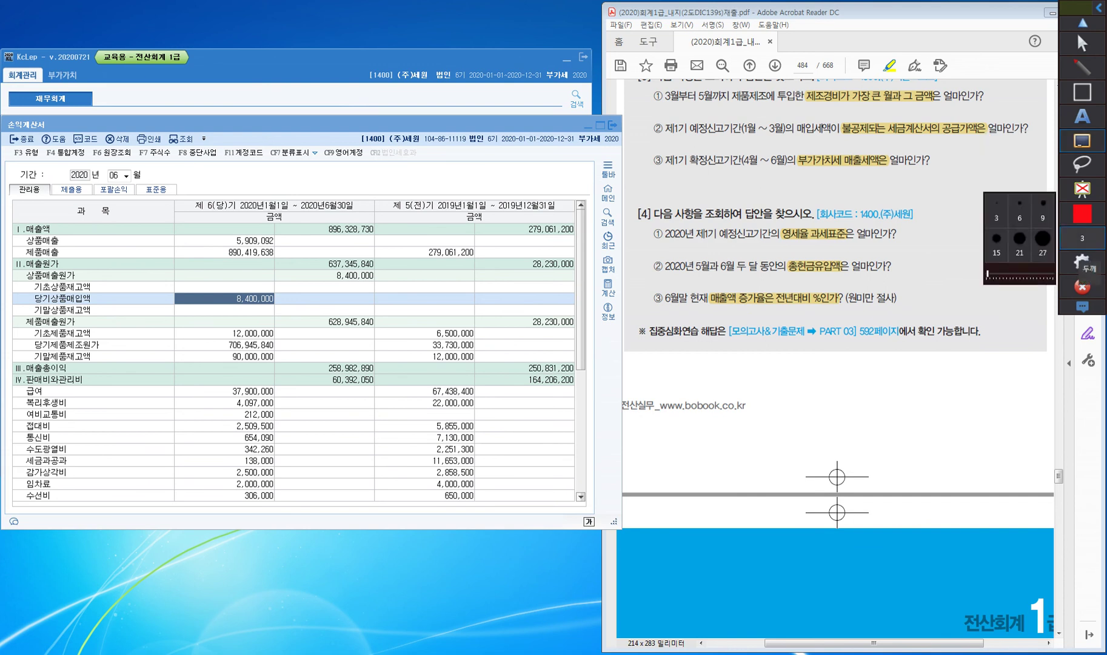
pyautogui.click(1082, 92)
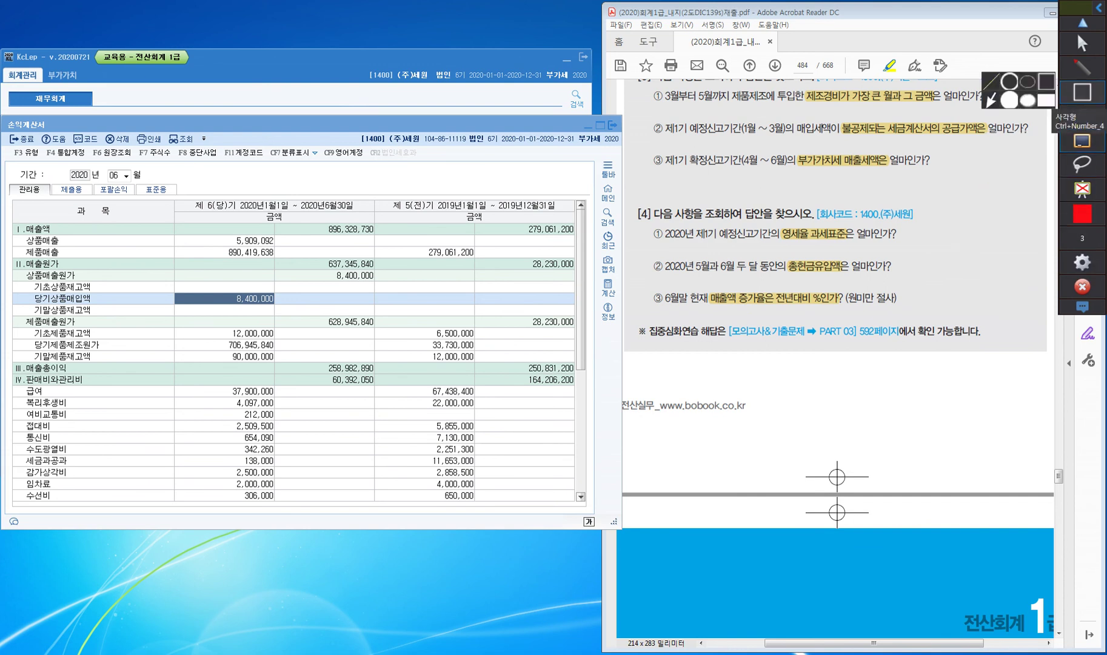
pyautogui.click(1082, 44)
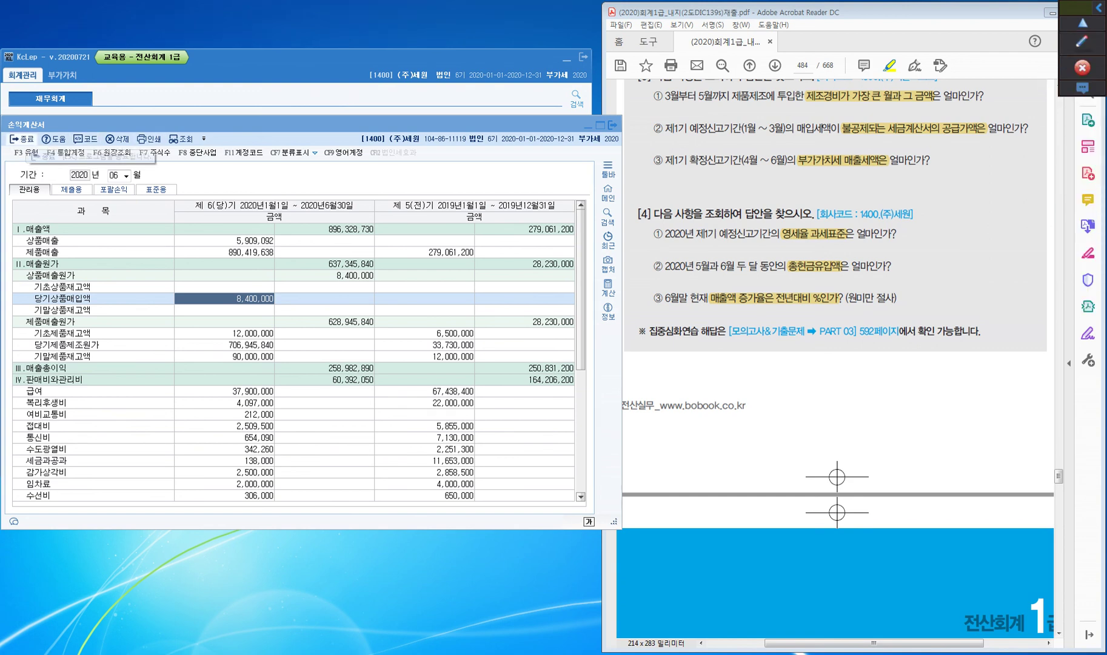
pyautogui.click(113, 175)
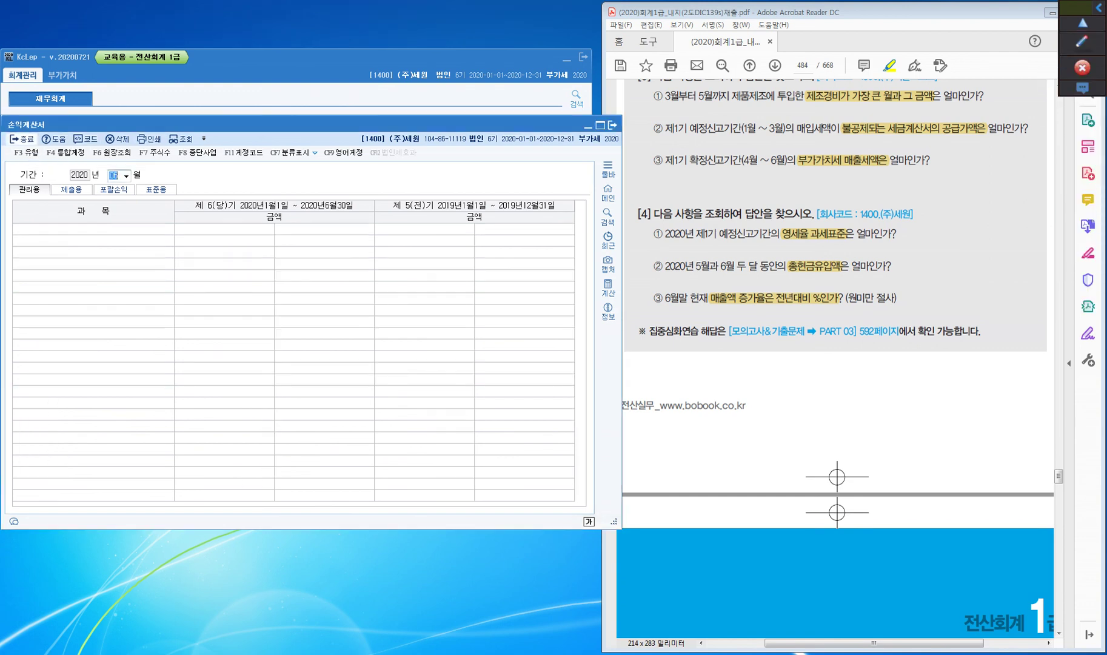
pyautogui.press('Escape')
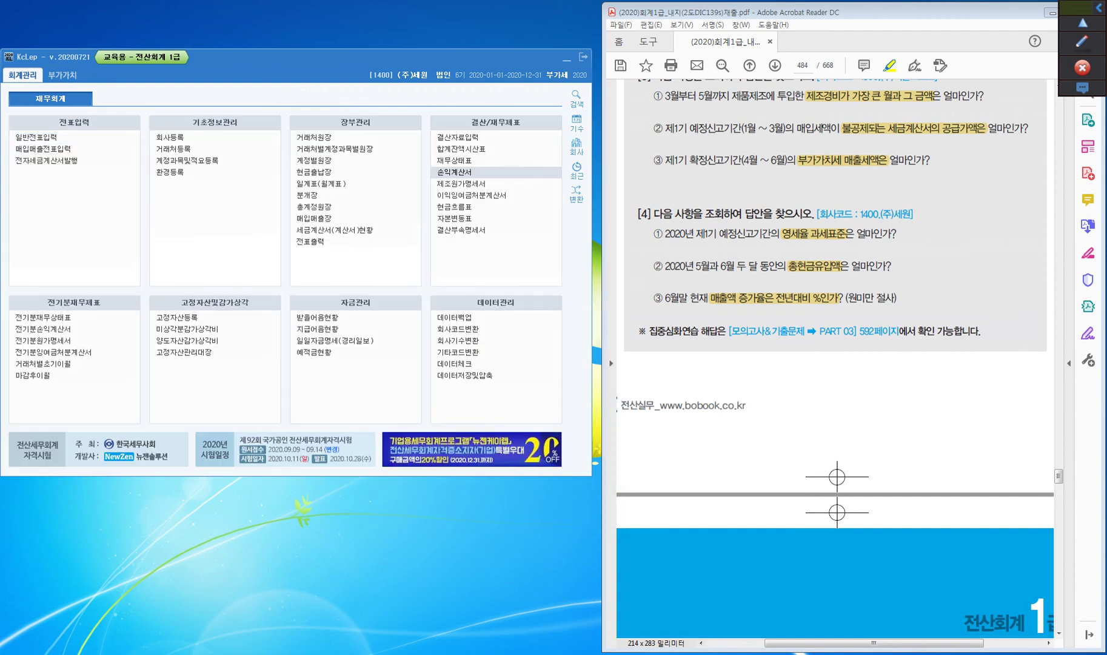